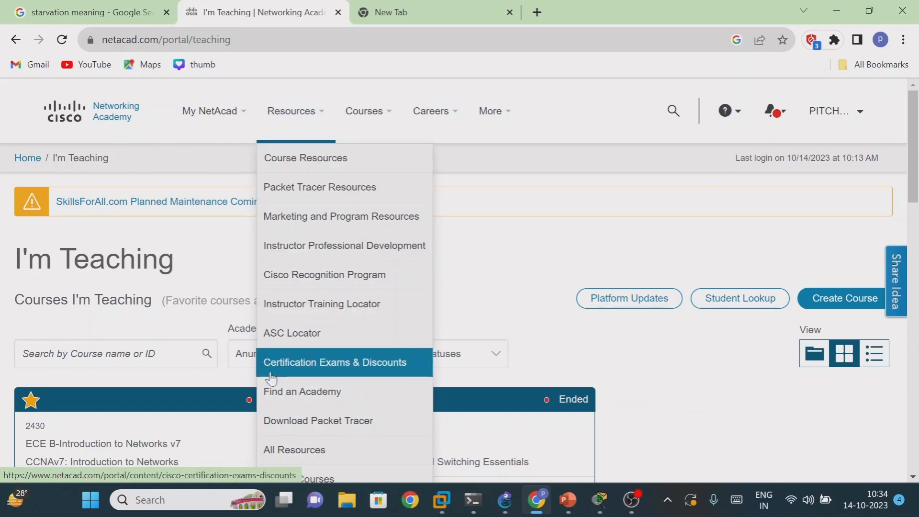
- Open the Packet Tracer download page and review the system requirements and the Windows, Ubuntu and macOS versions offered
click(274, 418)
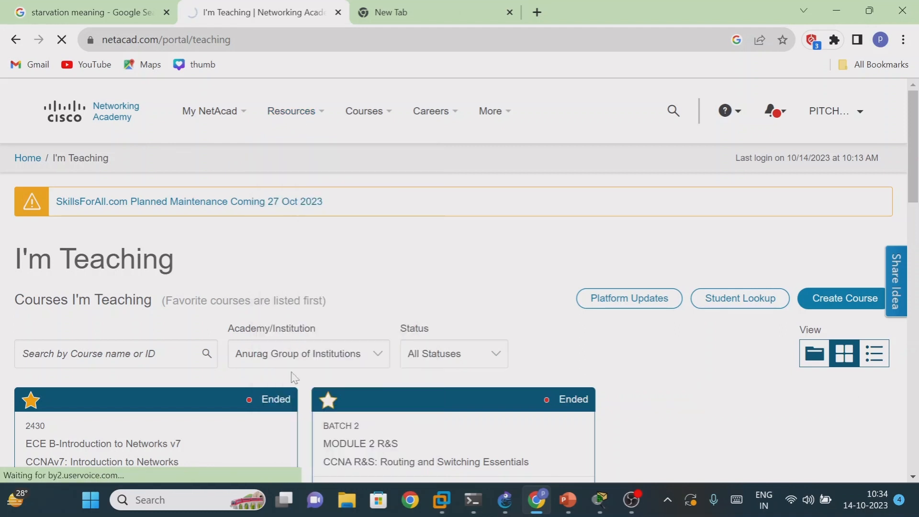
scroll(291, 377, down, 5)
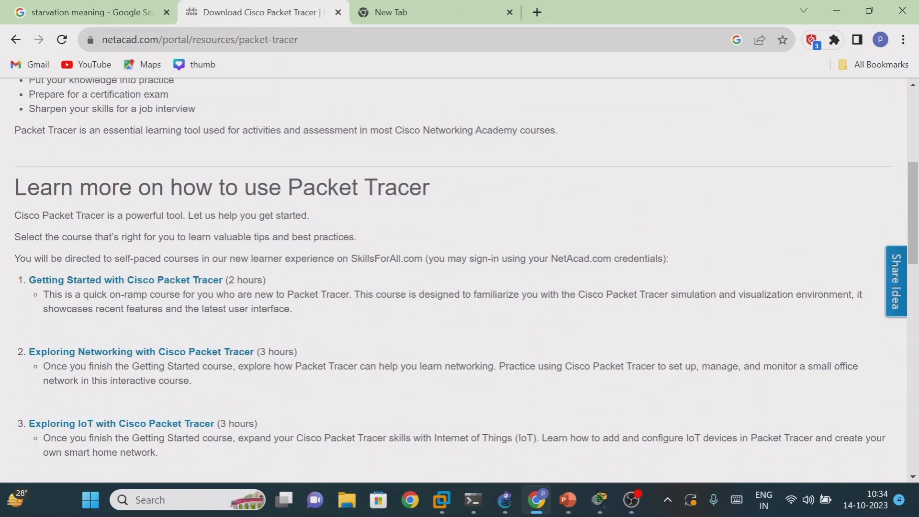
scroll(230, 325, down, 12)
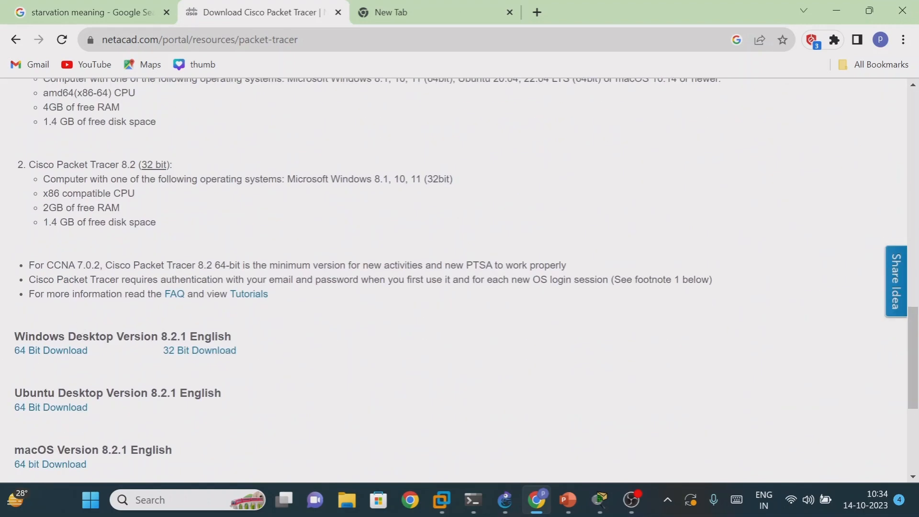
drag(49, 337, 100, 339)
drag(54, 394, 106, 394)
drag(7, 452, 82, 452)
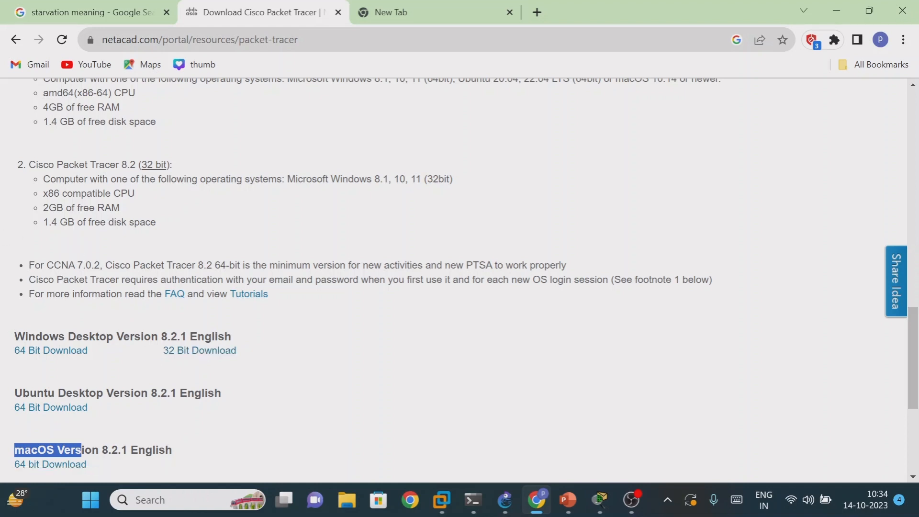
scroll(101, 324, up, 3)
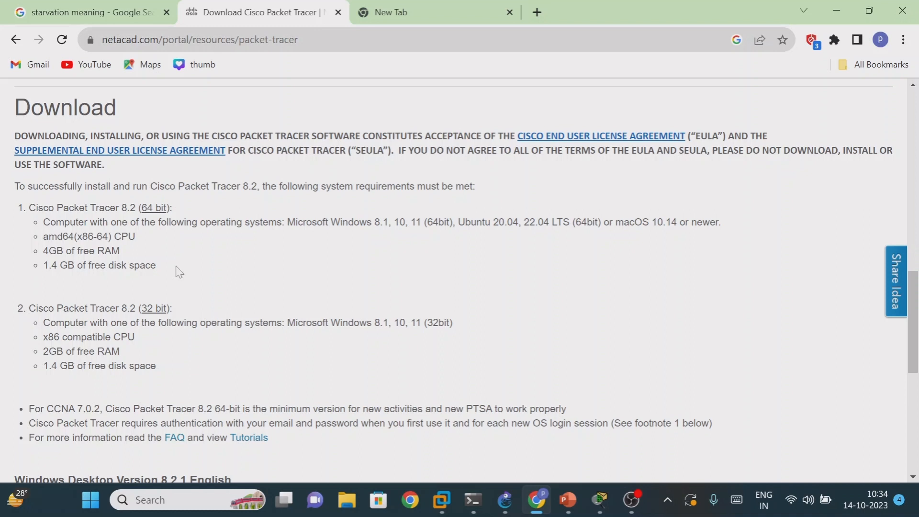
- Switch to Cisco Packet Tracer and place a 2960 switch in the upper part of the logical workspace
click(831, 6)
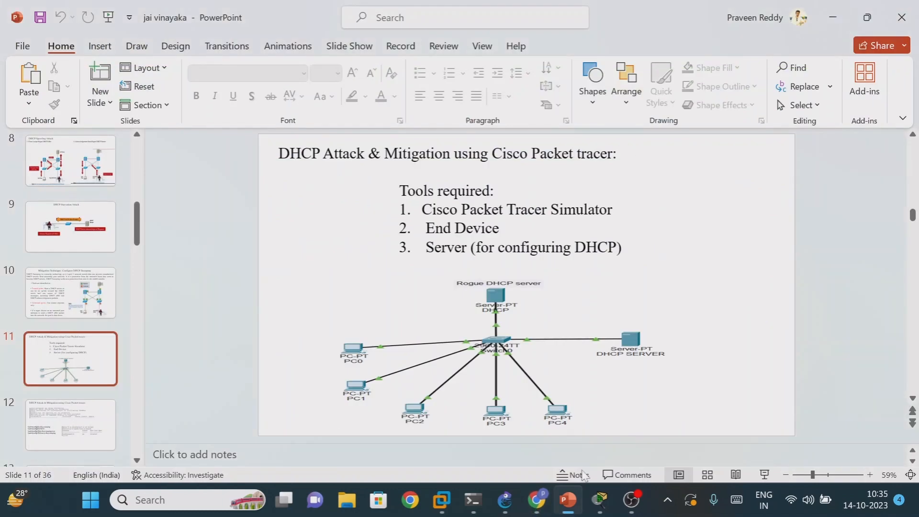
click(602, 508)
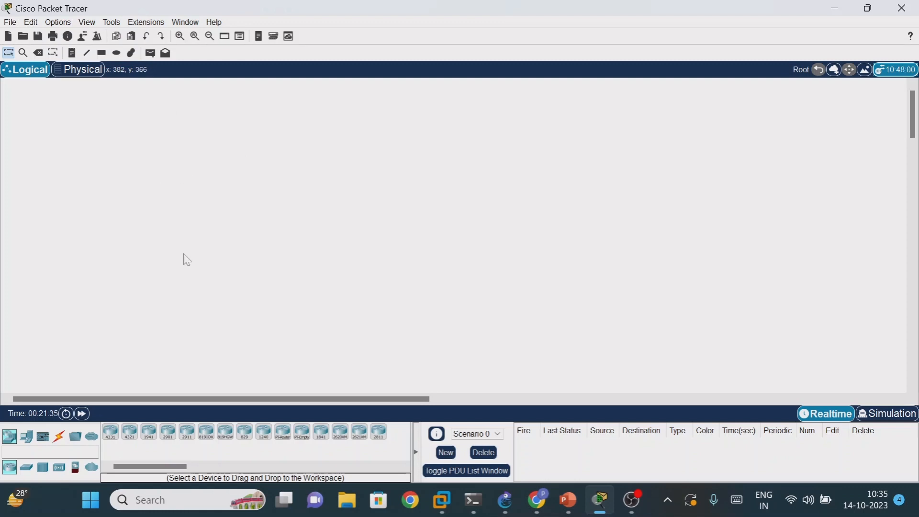
click(28, 470)
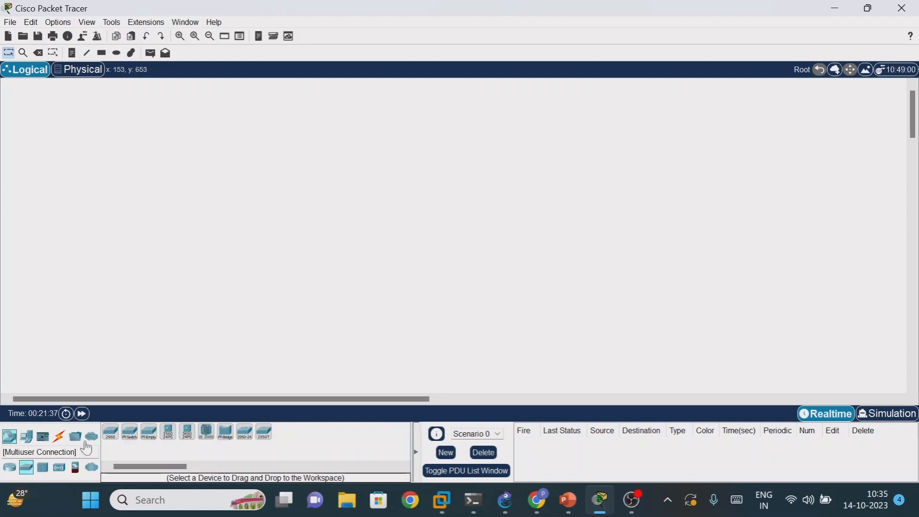
drag(111, 432, 335, 203)
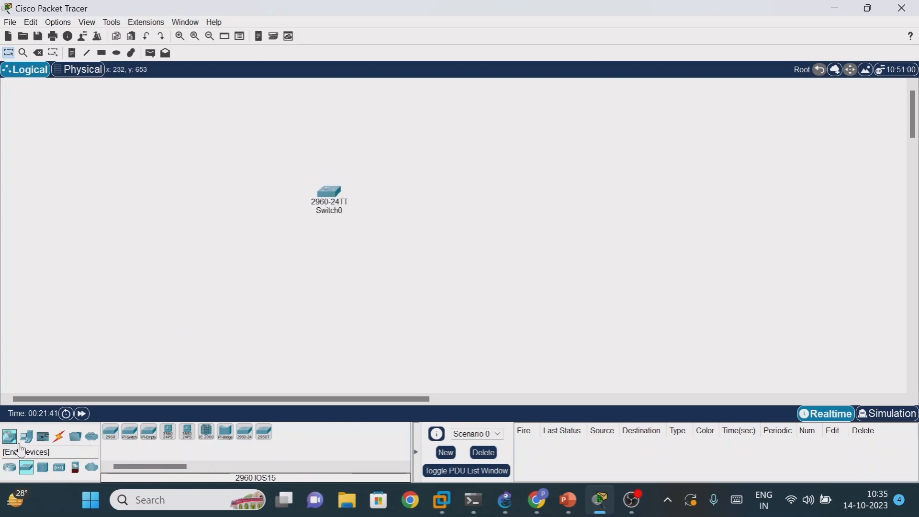
- Place four PC-PT end devices in a row below the switch and a Server-PT to the right of it
click(26, 436)
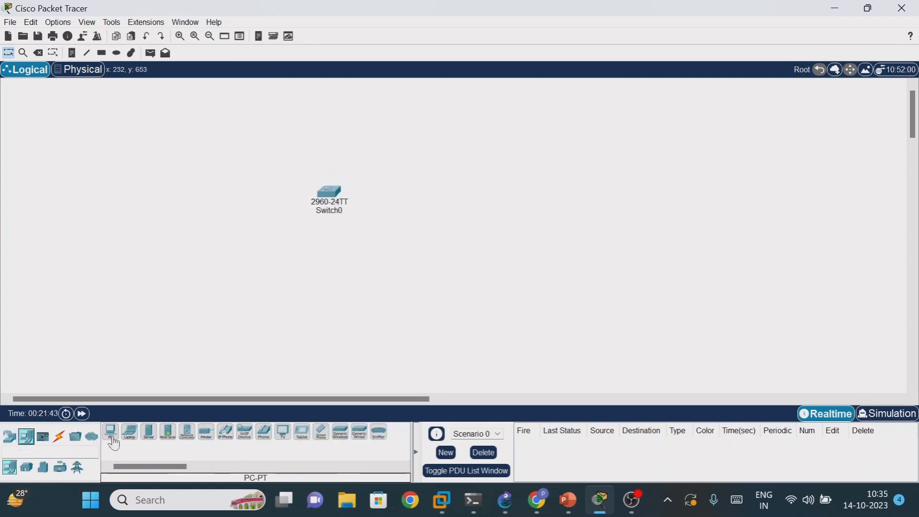
drag(113, 441, 164, 254)
click(238, 267)
click(292, 270)
click(366, 276)
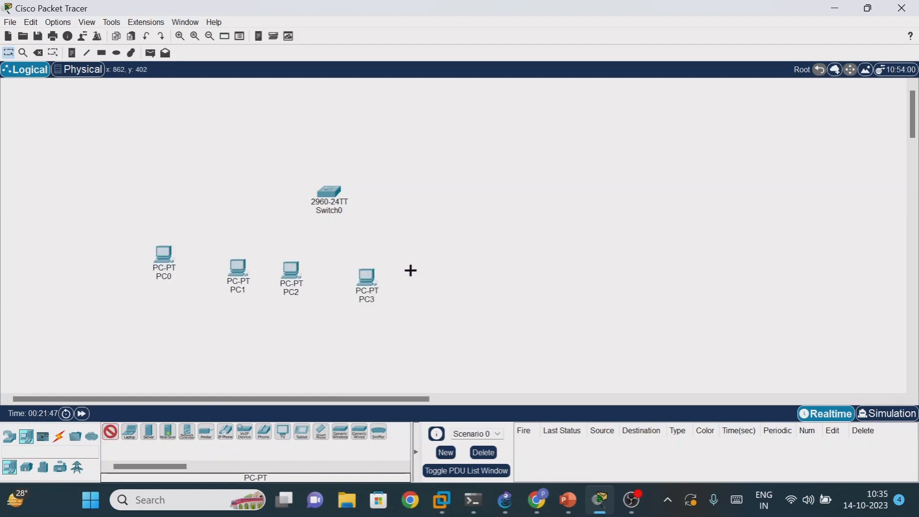
click(30, 441)
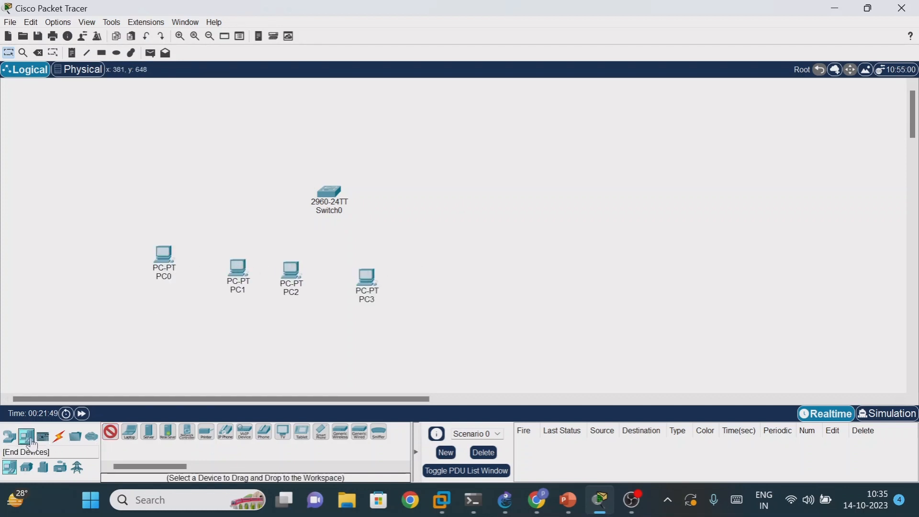
drag(148, 433, 477, 180)
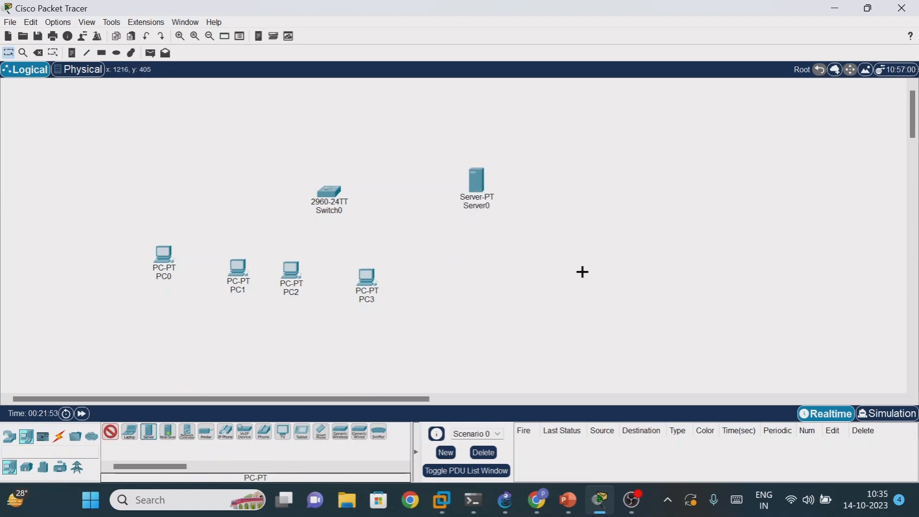
- Connect PC0 and PC1 to the switch using the automatically chosen connection type
click(59, 437)
click(111, 433)
click(165, 256)
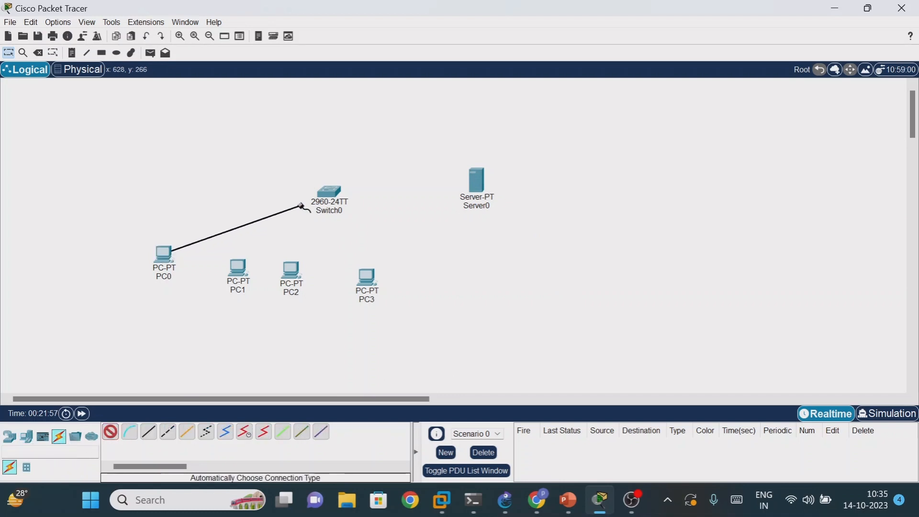
click(330, 208)
click(238, 269)
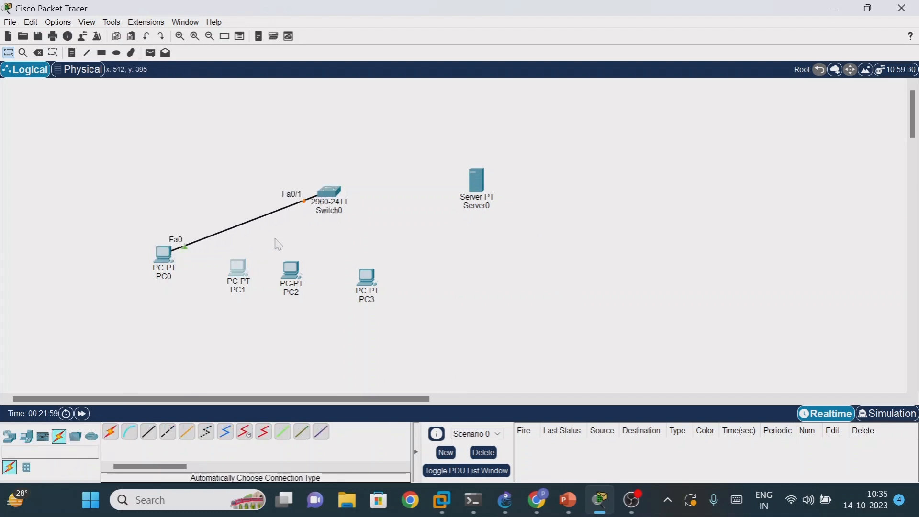
click(808, 11)
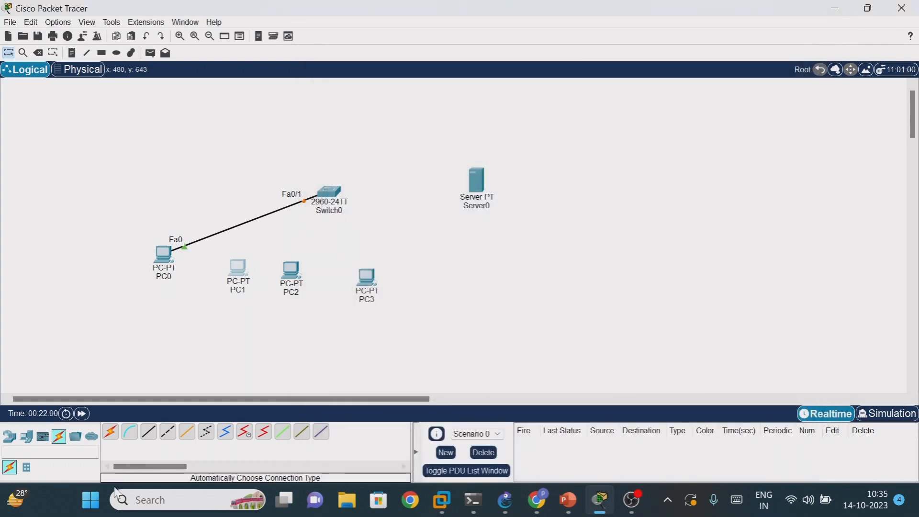
click(118, 434)
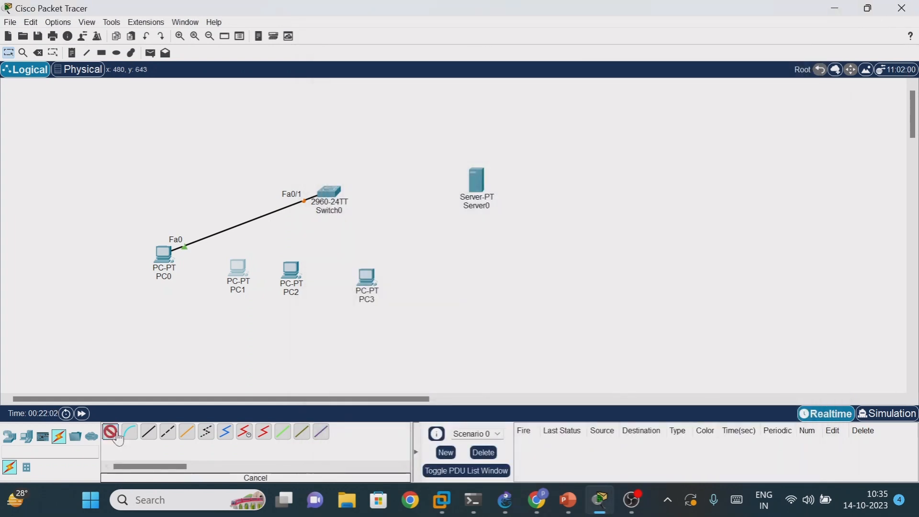
click(242, 264)
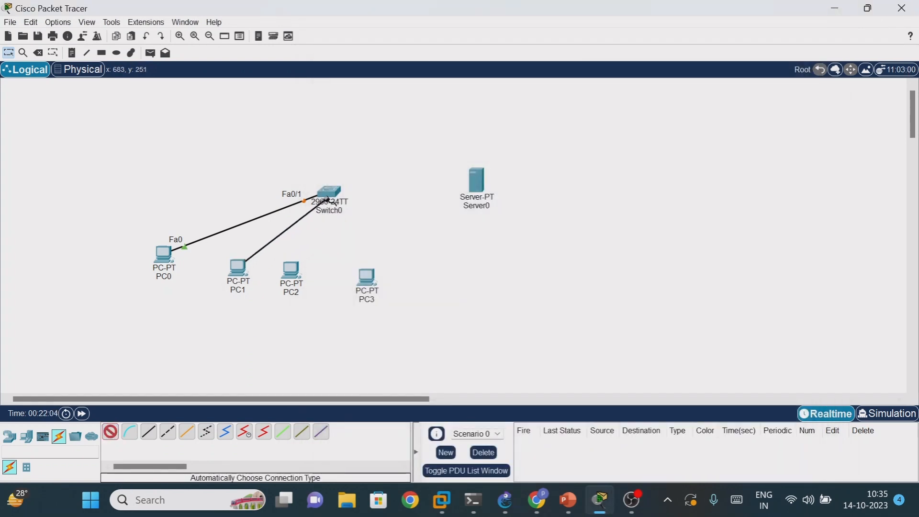
click(330, 193)
- Connect PC2, PC3 and the server to the switch using the automatically chosen connection type
click(295, 269)
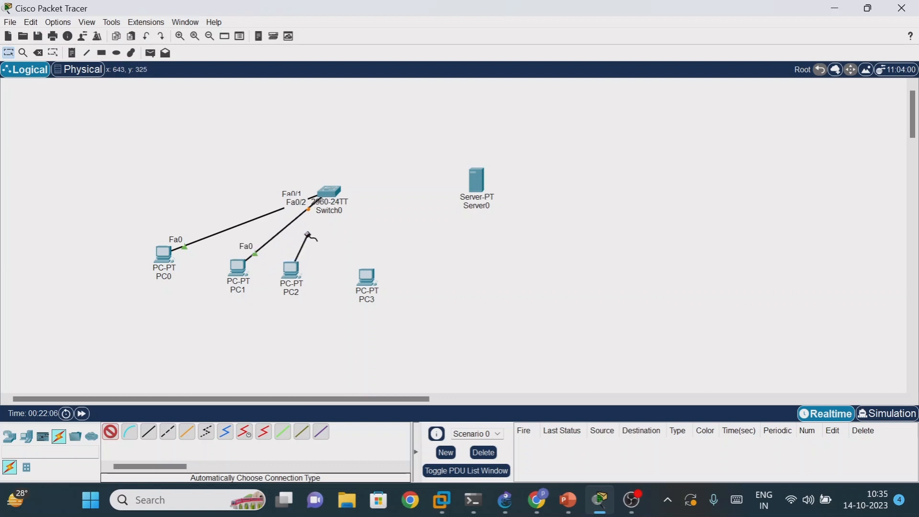
click(329, 192)
click(363, 277)
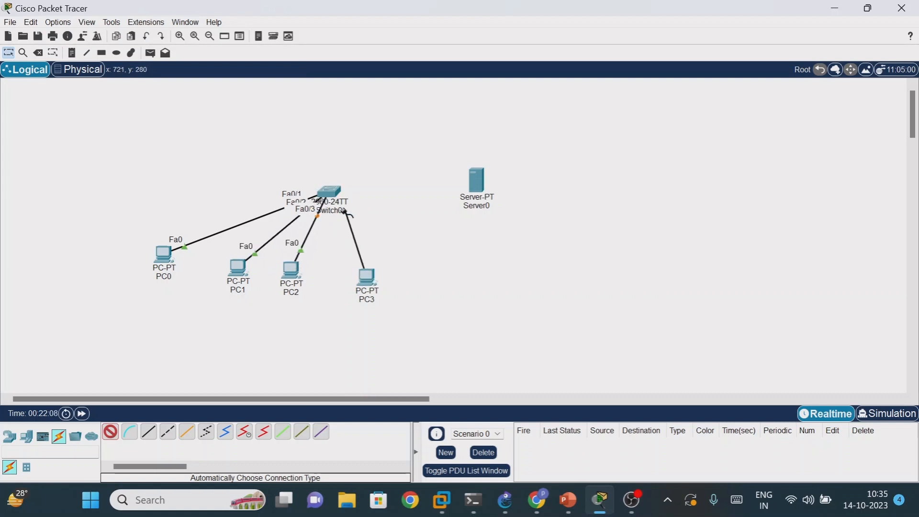
click(336, 192)
click(337, 189)
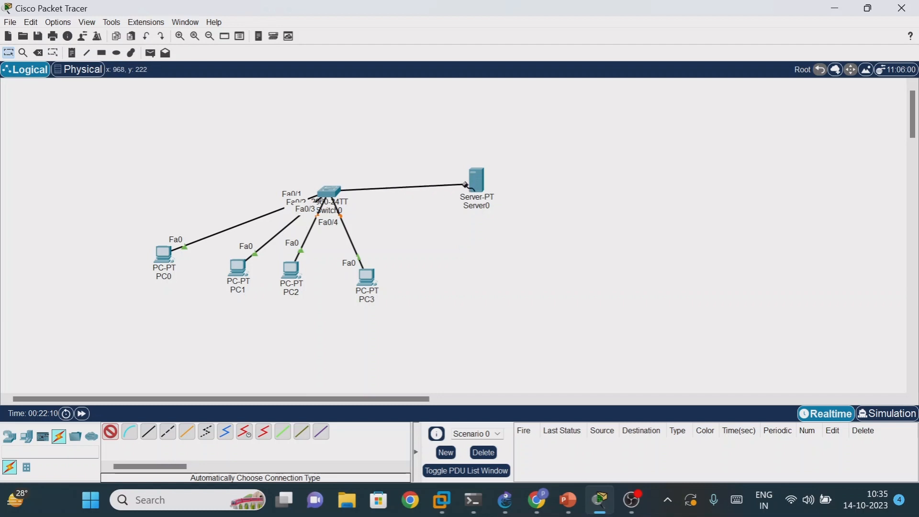
click(477, 181)
key(Escape)
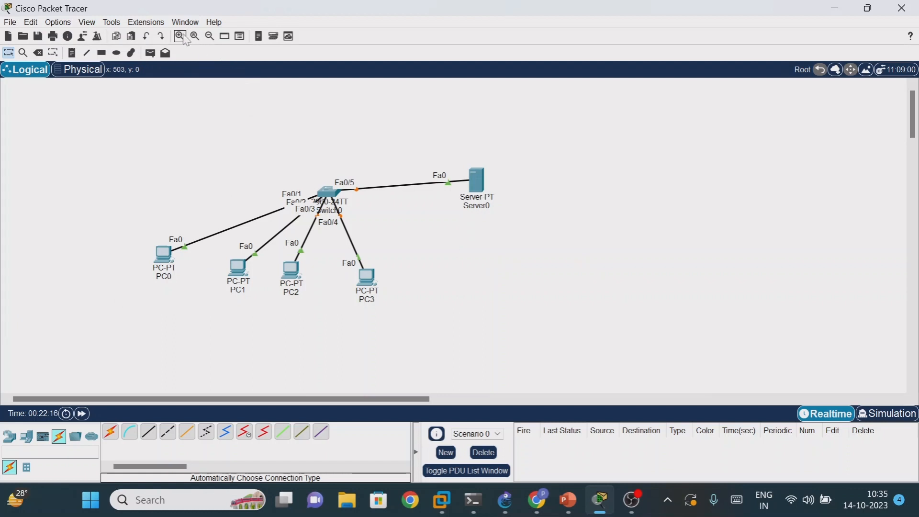
- Examine PC0's IP configuration settings for FastEthernet0, and minimize its window
click(181, 36)
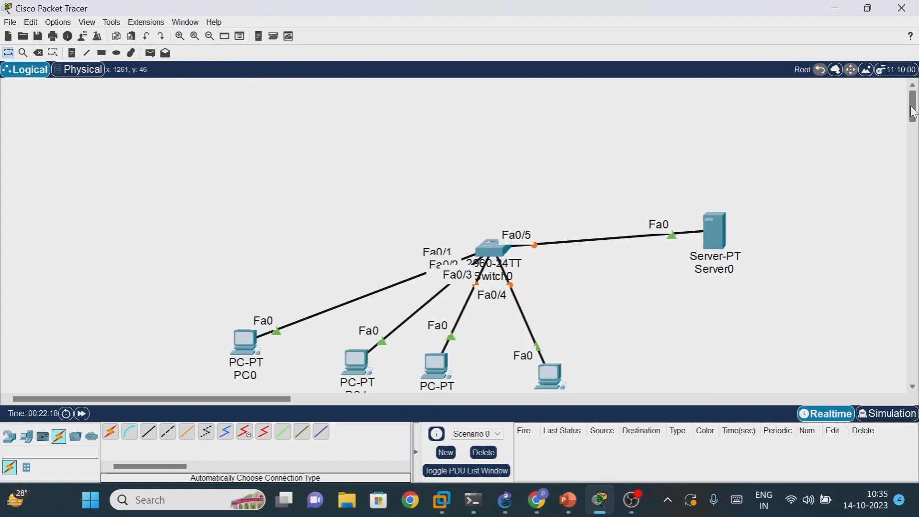
drag(914, 112, 913, 122)
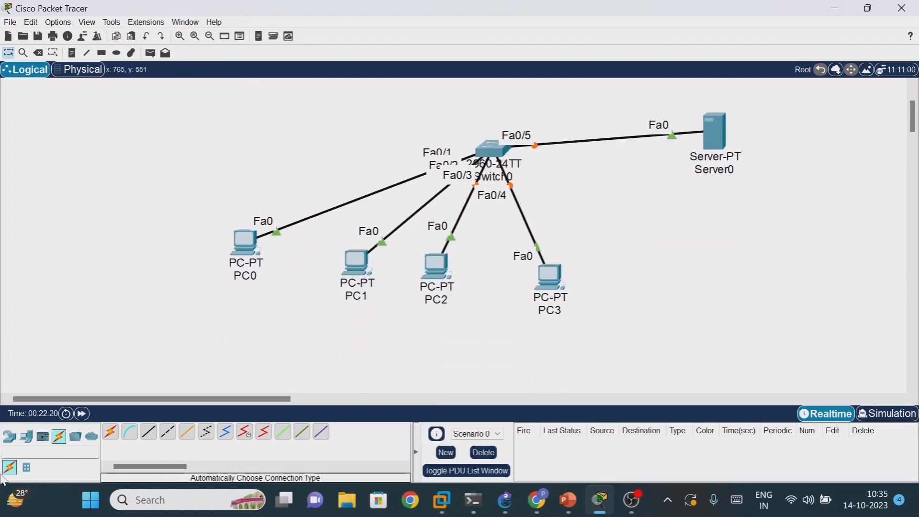
click(248, 251)
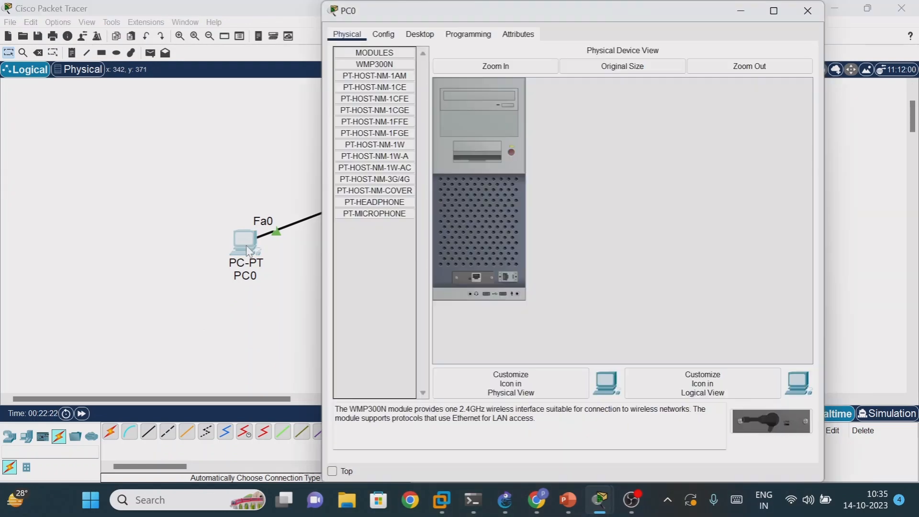
click(424, 35)
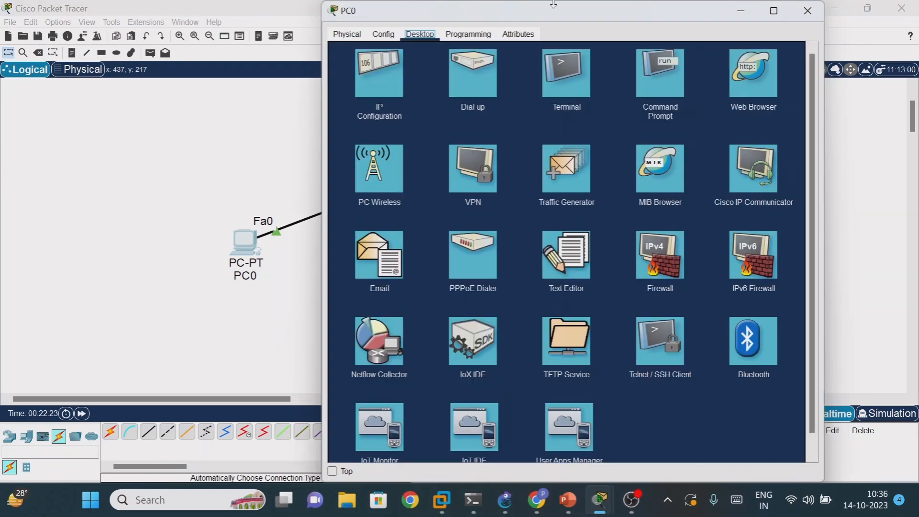
drag(559, 26, 647, 51)
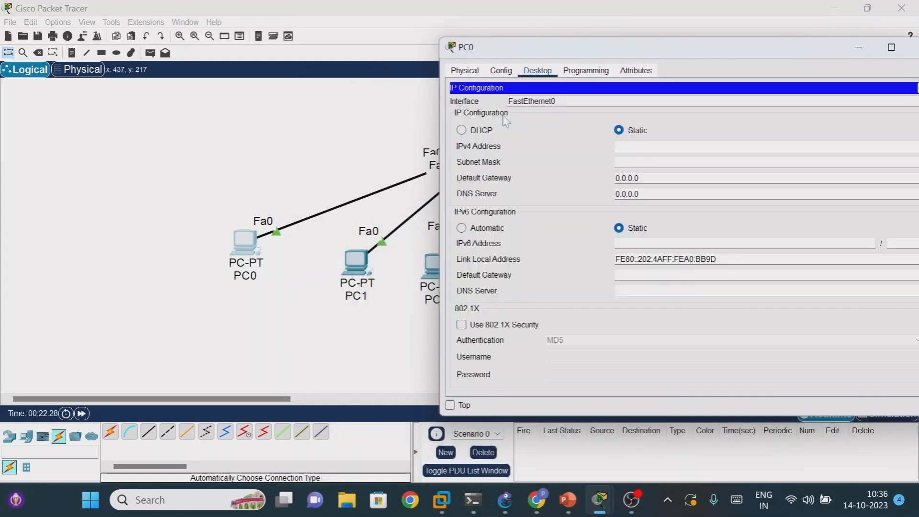
click(506, 117)
drag(658, 52, 274, 87)
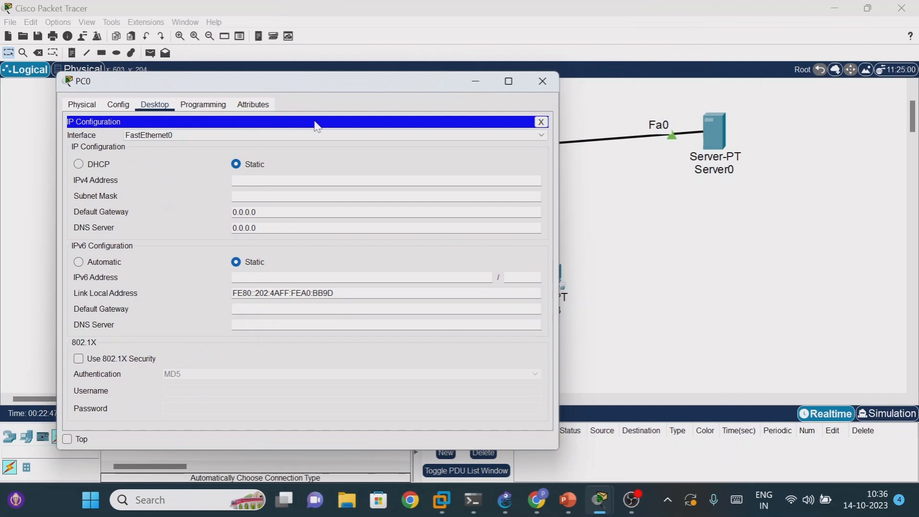
click(479, 81)
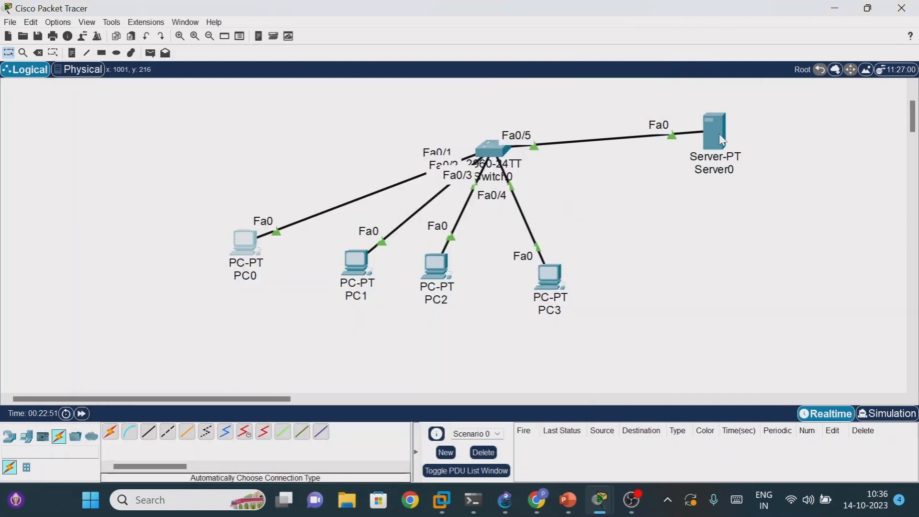
- Give Server0 the static IPv4 address 192.168.1.1 with subnet mask 255.255.255.0
click(718, 131)
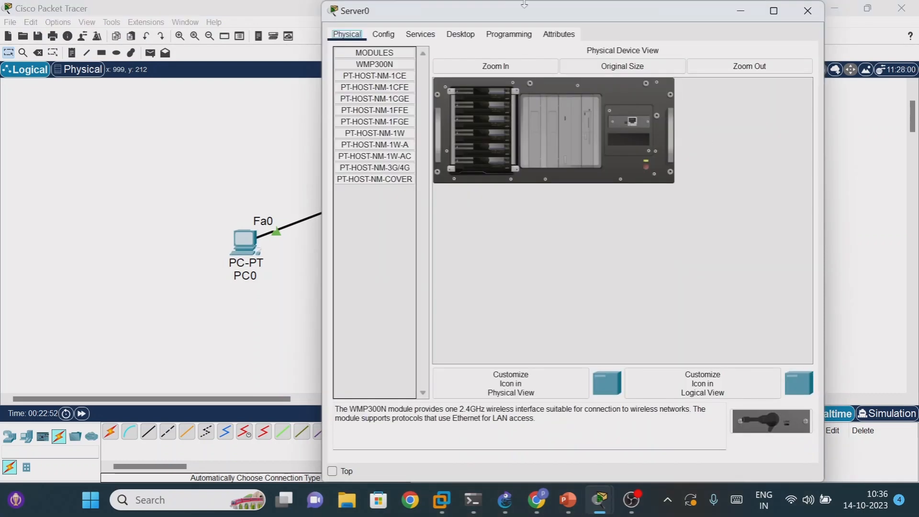
drag(541, 11, 571, 25)
click(519, 80)
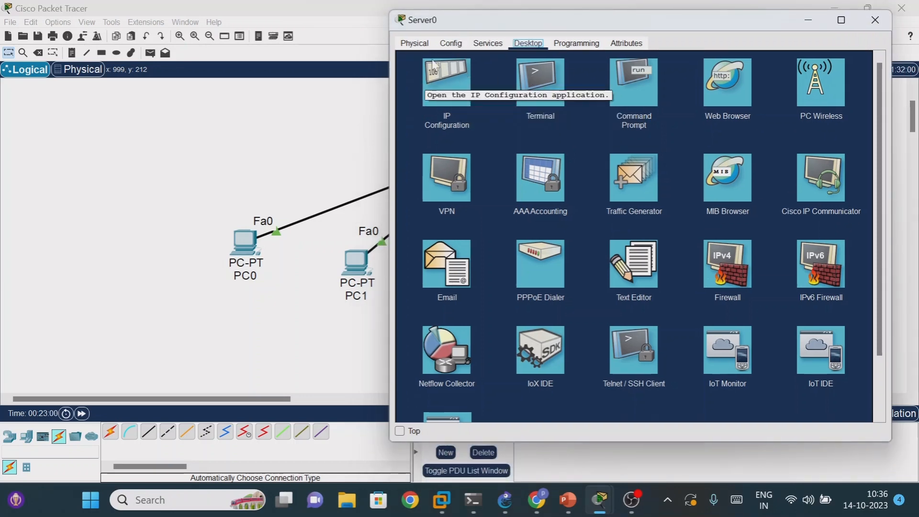
click(445, 95)
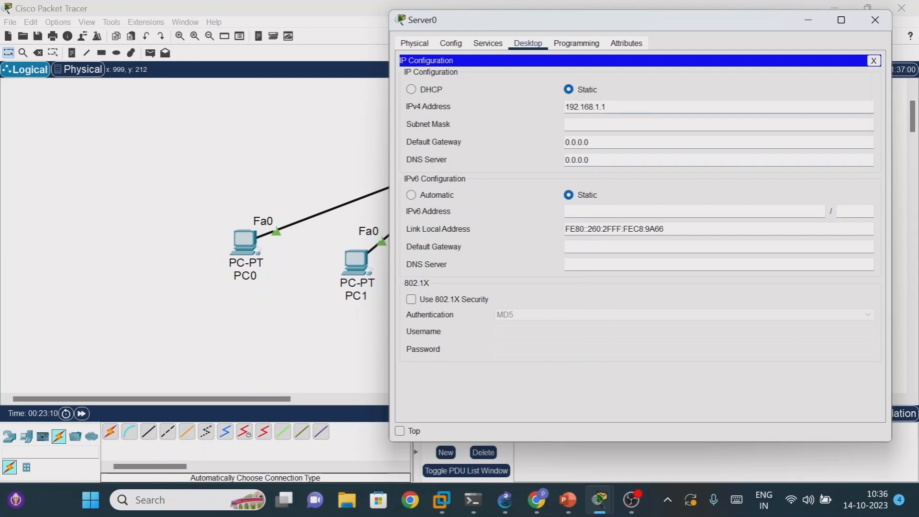
key(Tab)
key(Tab)
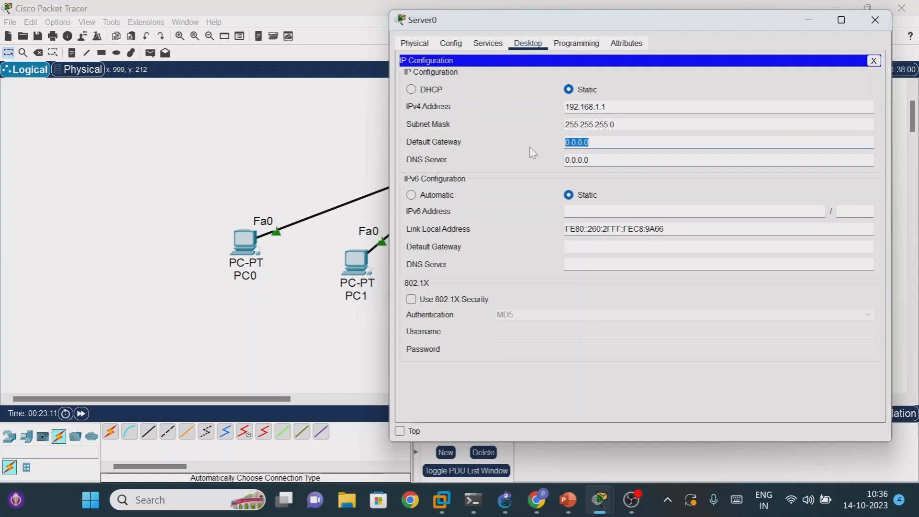
key(Tab)
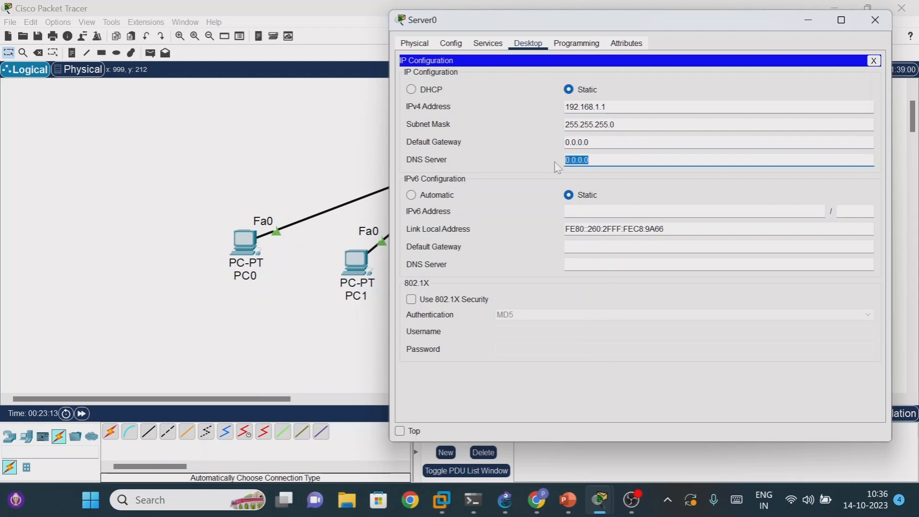
- Turn on Server0's DHCP service and save serverPool with start IP address 192.168.1.10 and a maximum of 244 users, closing the server window
click(593, 161)
click(568, 45)
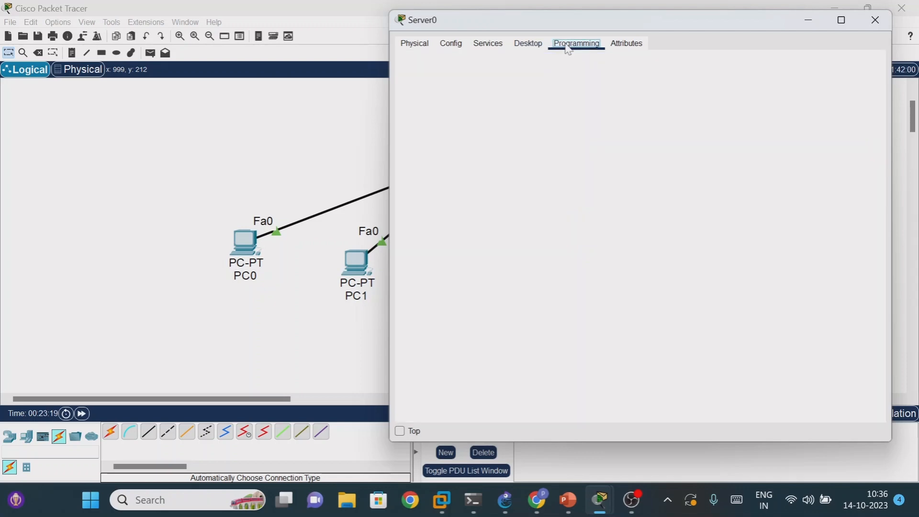
click(521, 48)
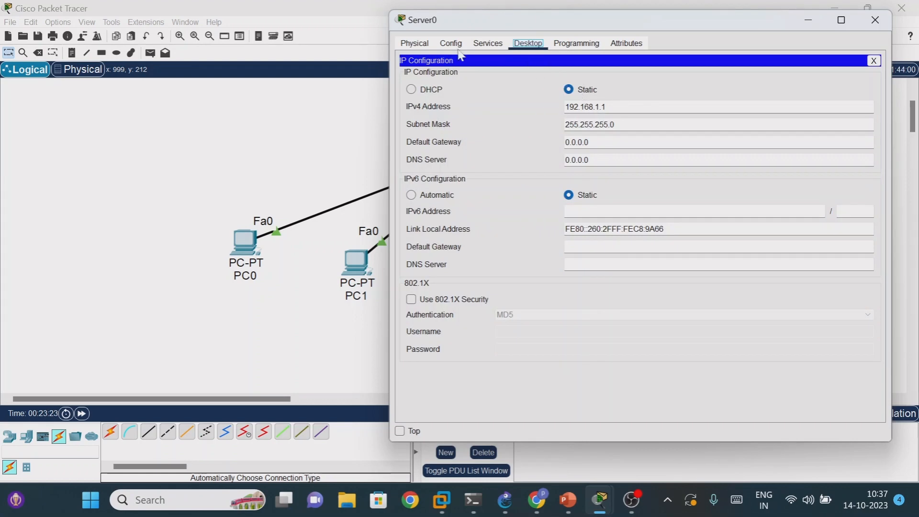
click(489, 46)
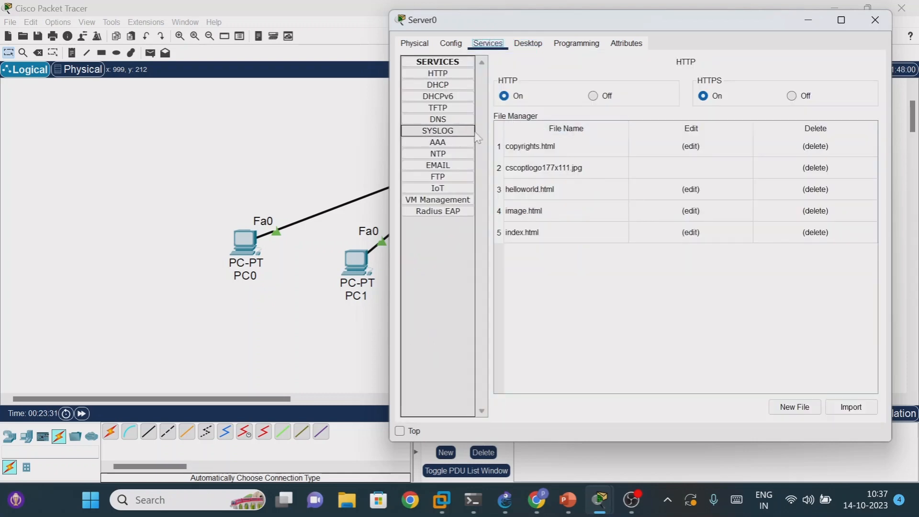
click(450, 88)
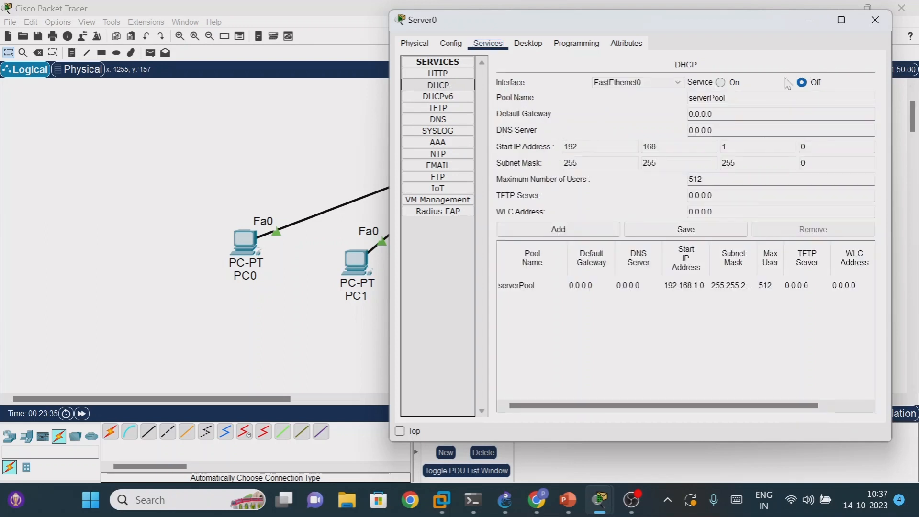
click(721, 83)
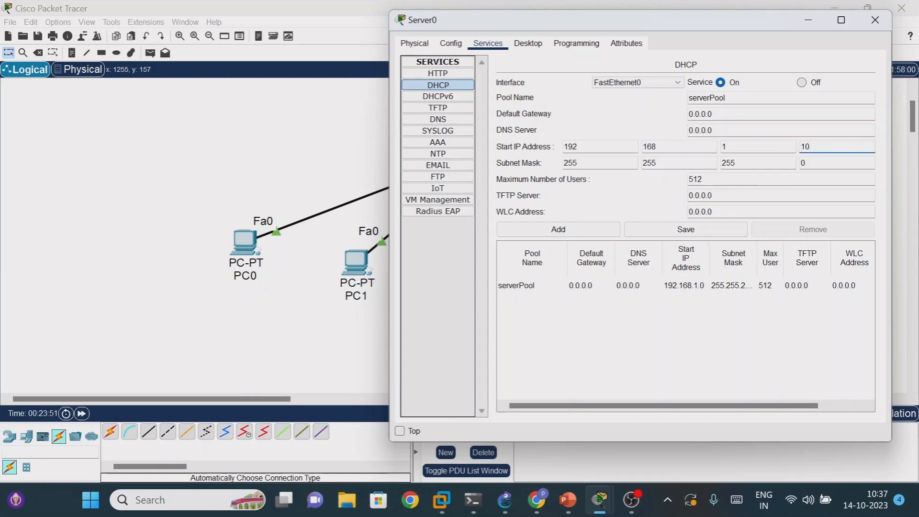
click(703, 179)
text(244)
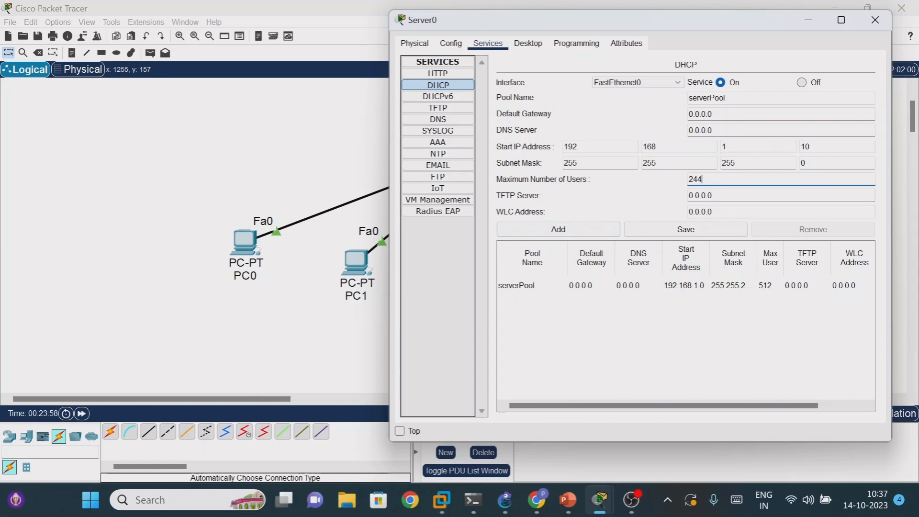
click(690, 230)
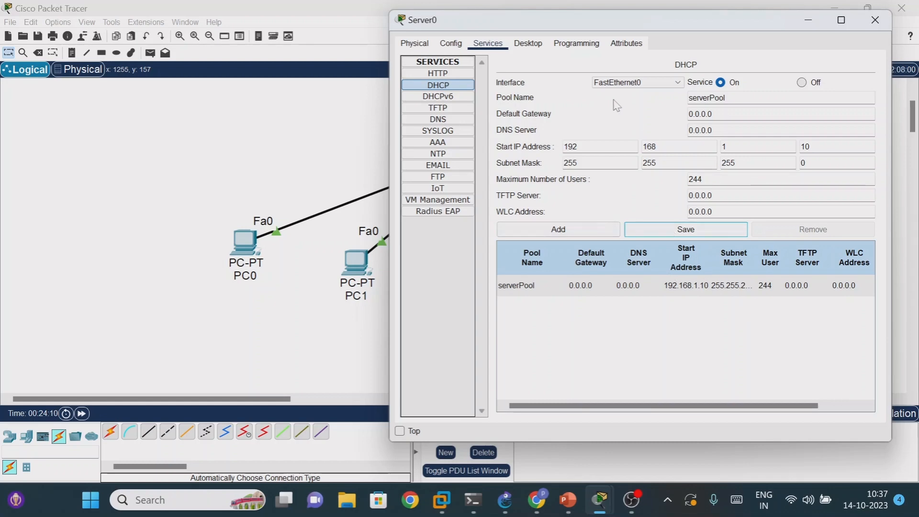
click(876, 20)
- Switch PC0's IP configuration from static to DHCP, and minimize its window
click(244, 243)
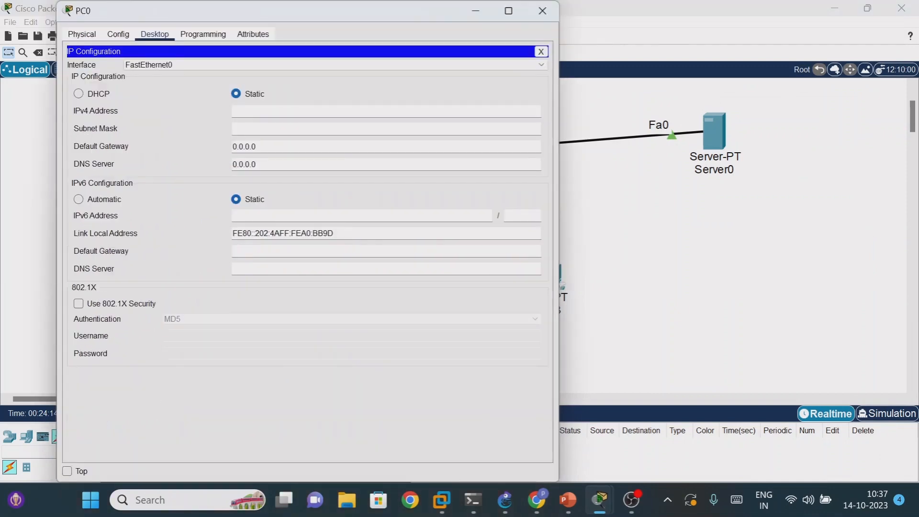
drag(357, 20, 745, 76)
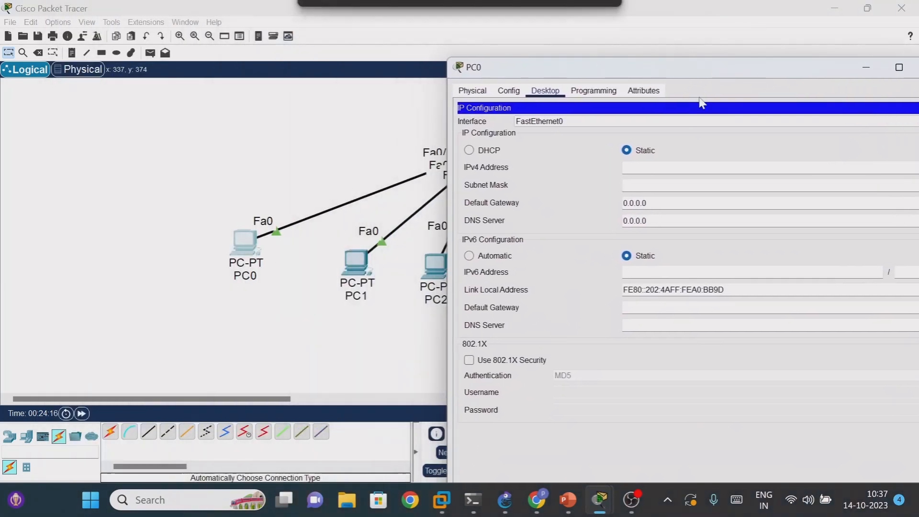
click(470, 151)
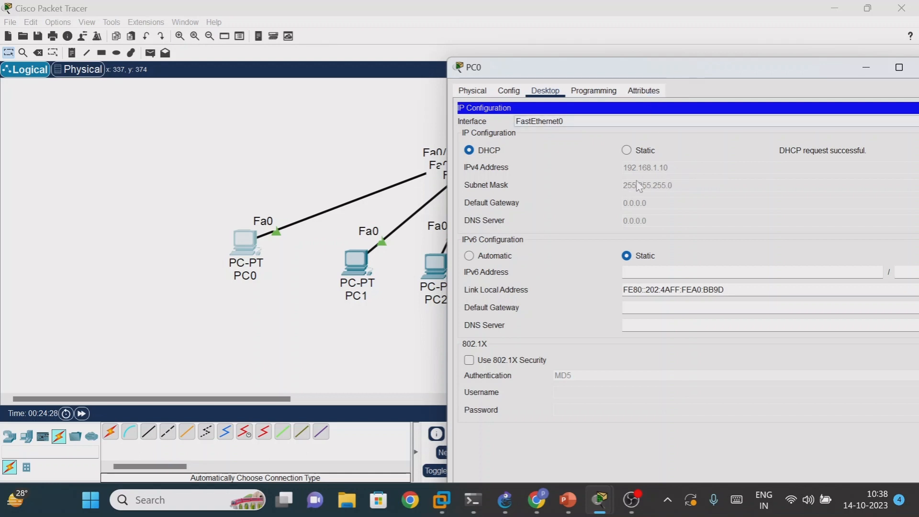
drag(724, 75, 615, 89)
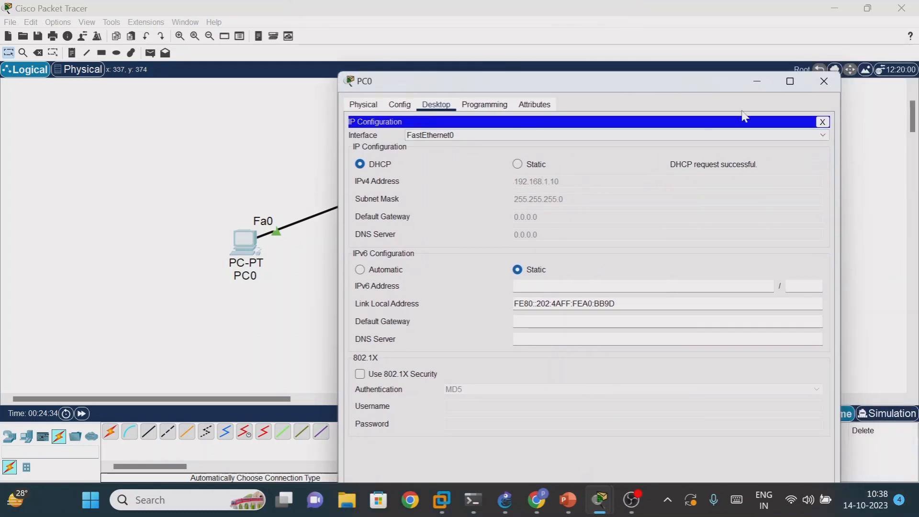
click(757, 81)
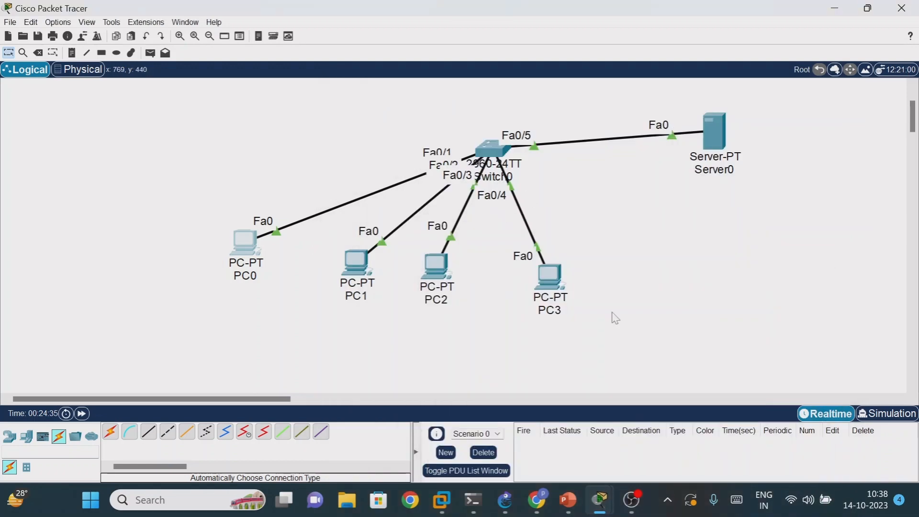
- Add a second Server-PT device above the switch
drag(912, 122, 911, 116)
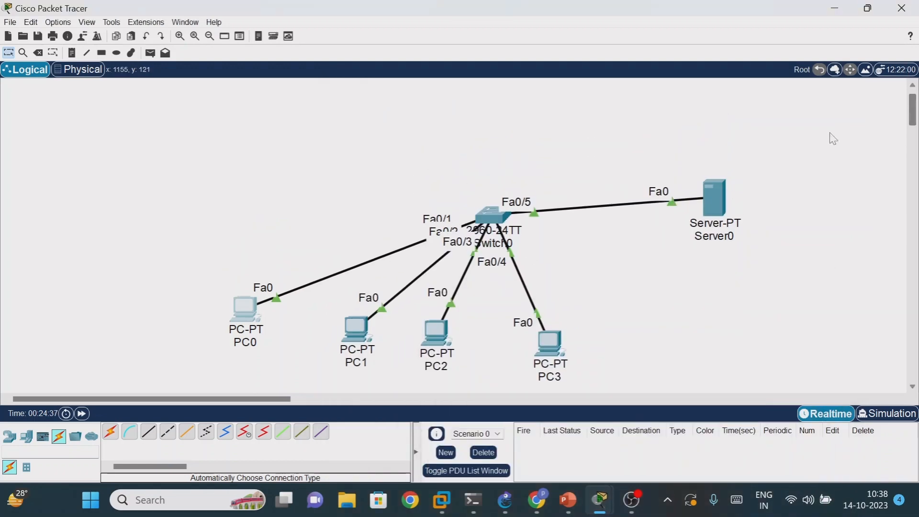
click(29, 440)
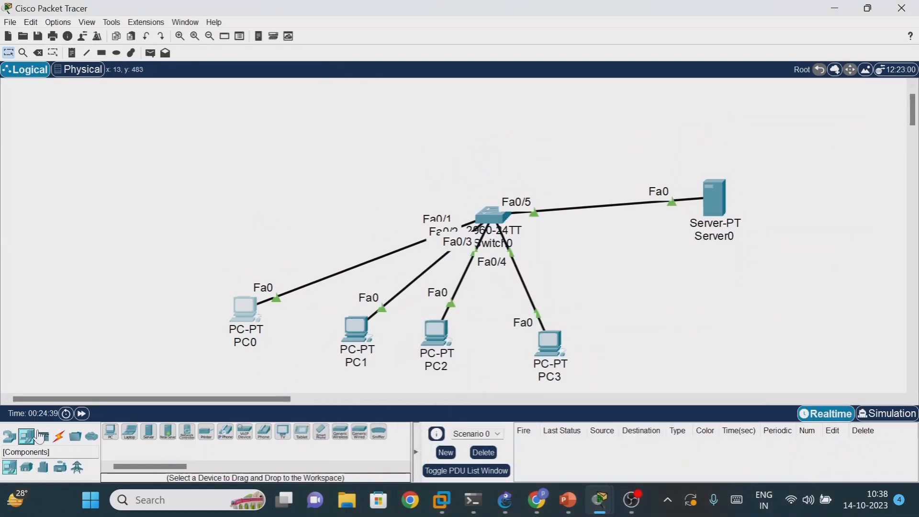
click(148, 433)
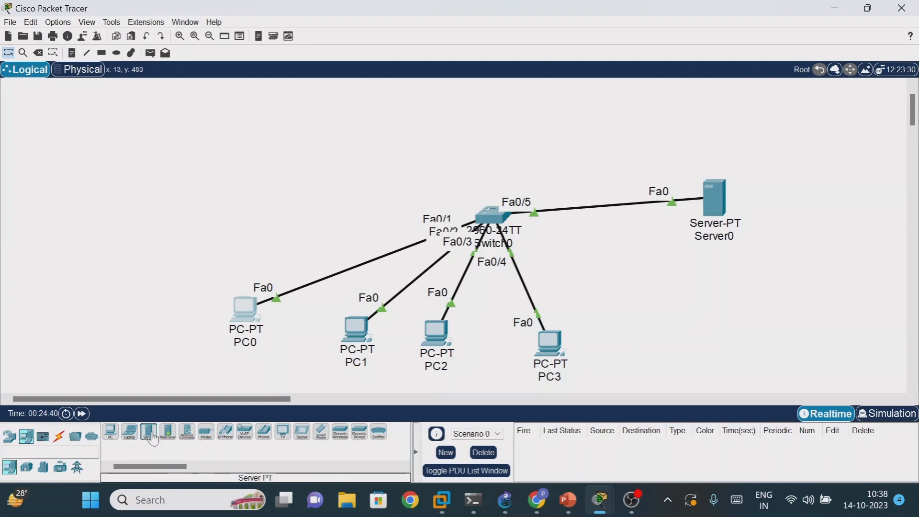
click(474, 107)
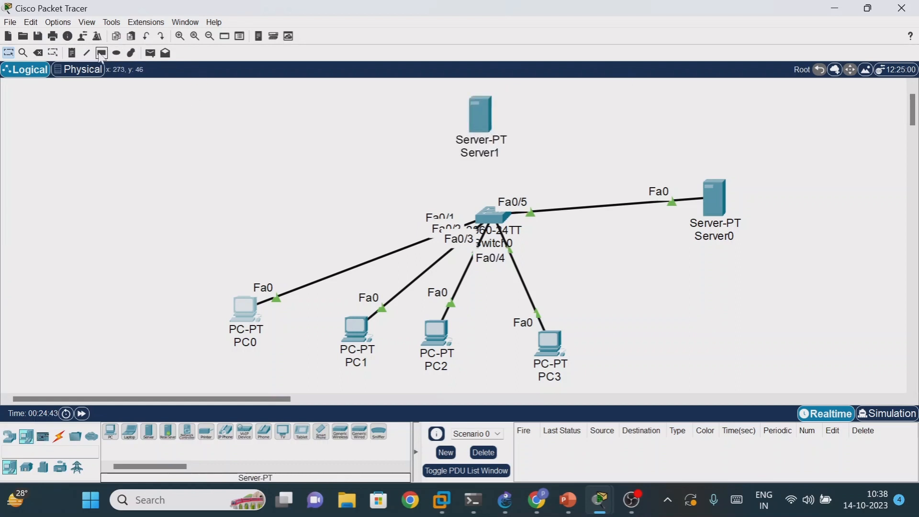
- Place a note reading "rogue dhcp 10.1.1.0" above Server1
click(72, 52)
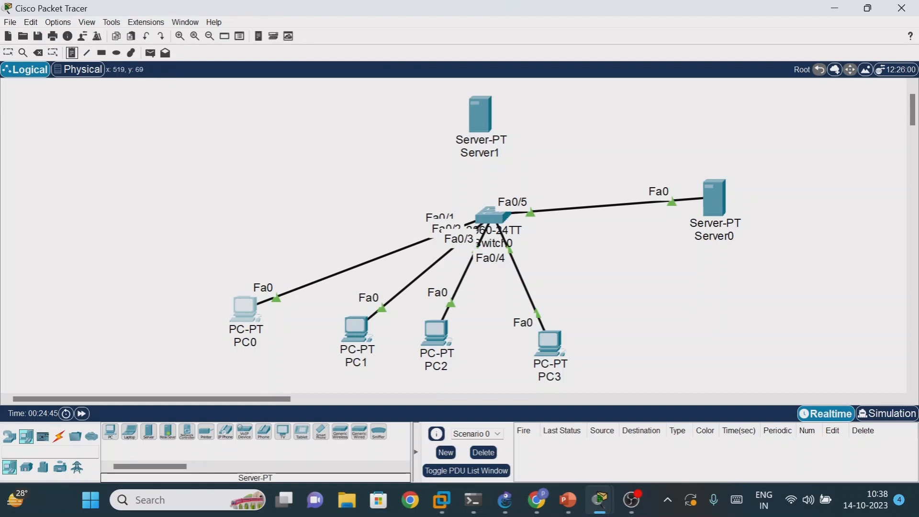
click(443, 91)
text(rogue dhcp 10.1.1.)
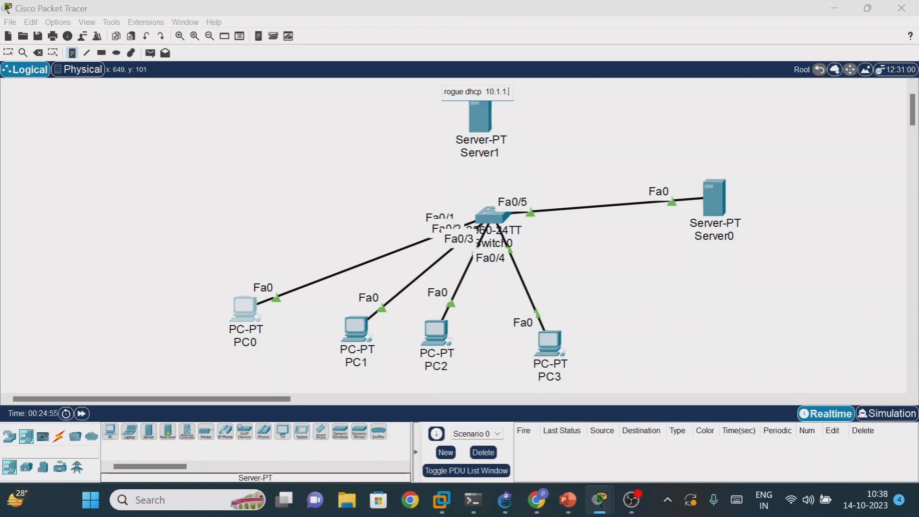
text(0)
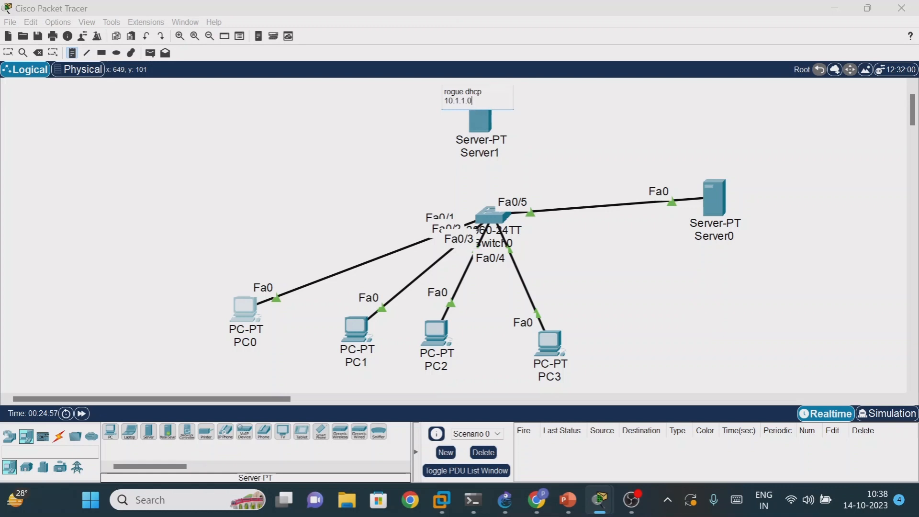
click(606, 151)
- Place a note reading "192.168.1.0" beside Server0
click(757, 193)
text(192.168.1.0)
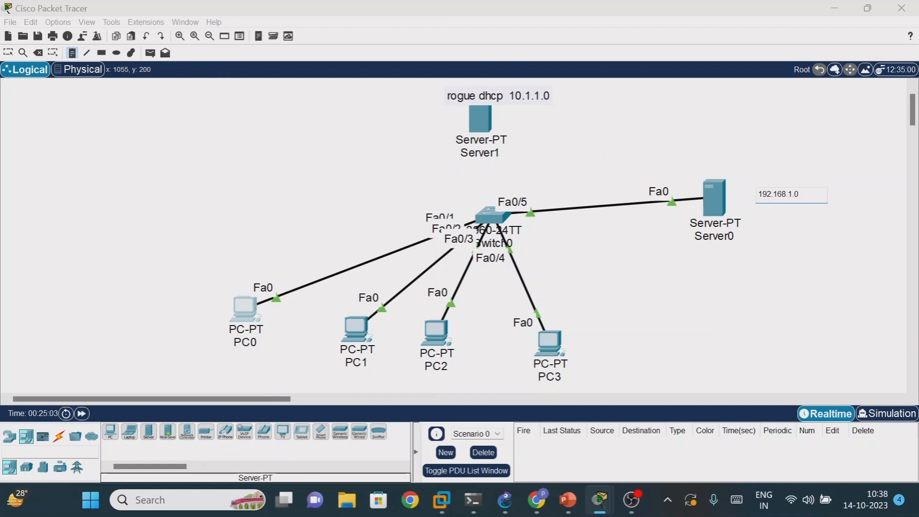
key(Escape)
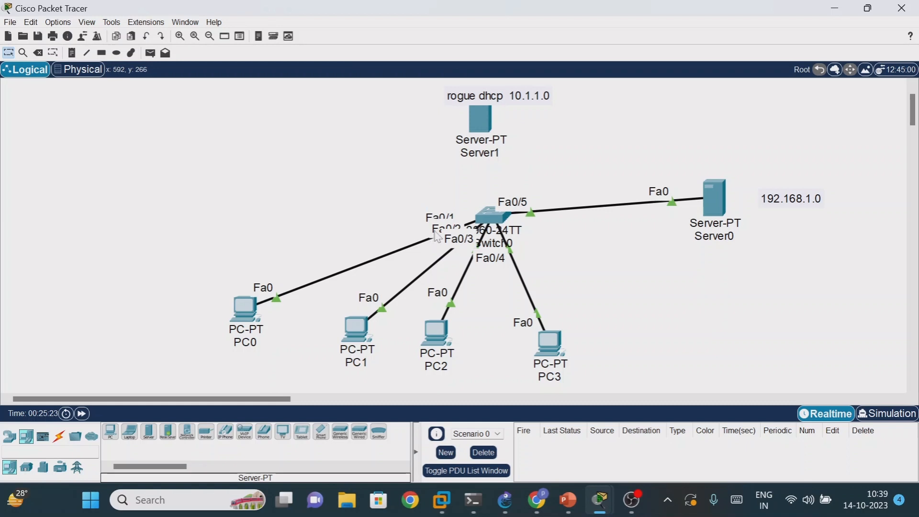
- Connect the switch to Server1 using the automatically chosen connection type, and fast-forward the simulation time to bring the link up
click(59, 436)
click(109, 432)
click(491, 211)
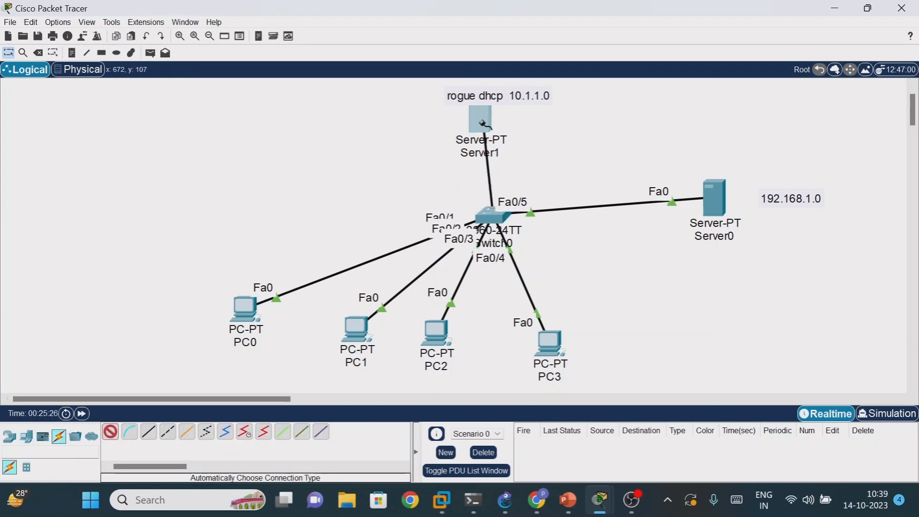
click(483, 123)
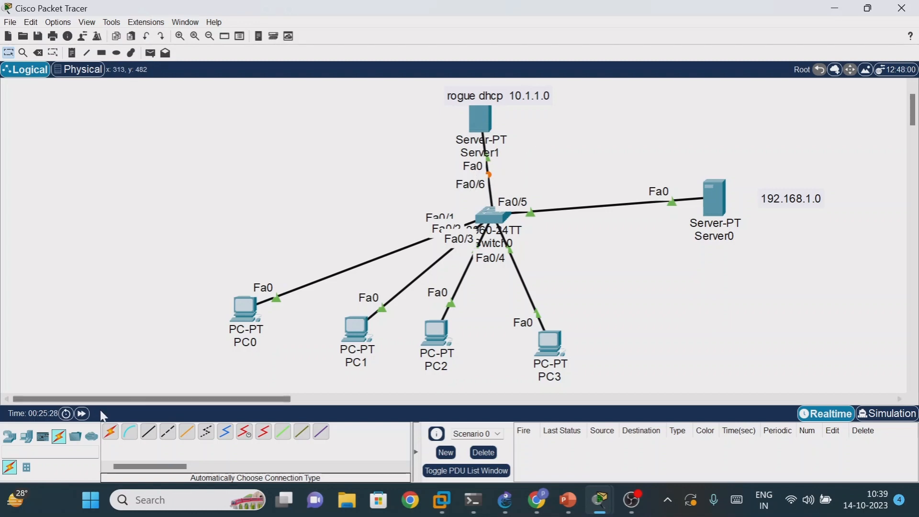
click(82, 413)
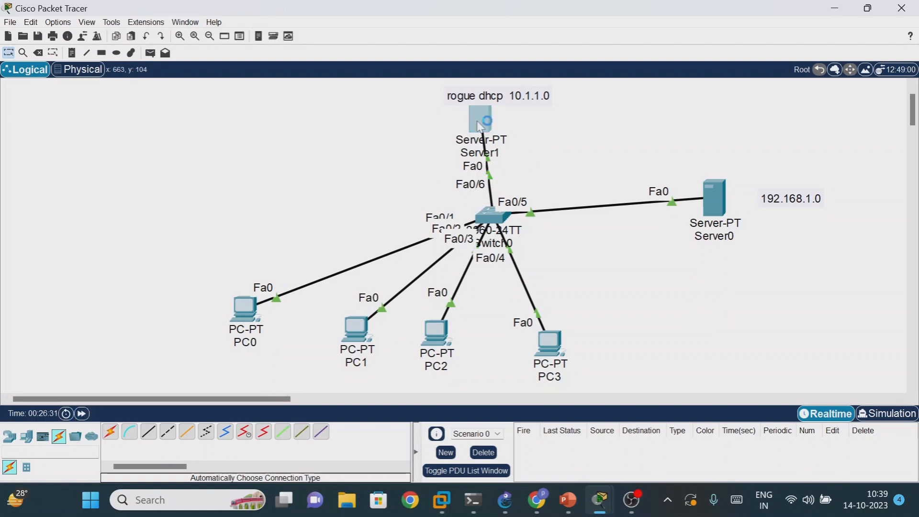
- Give Server1 the static IPv4 address 10.1.1.1 with subnet mask 255.0.0.0
click(477, 127)
click(461, 35)
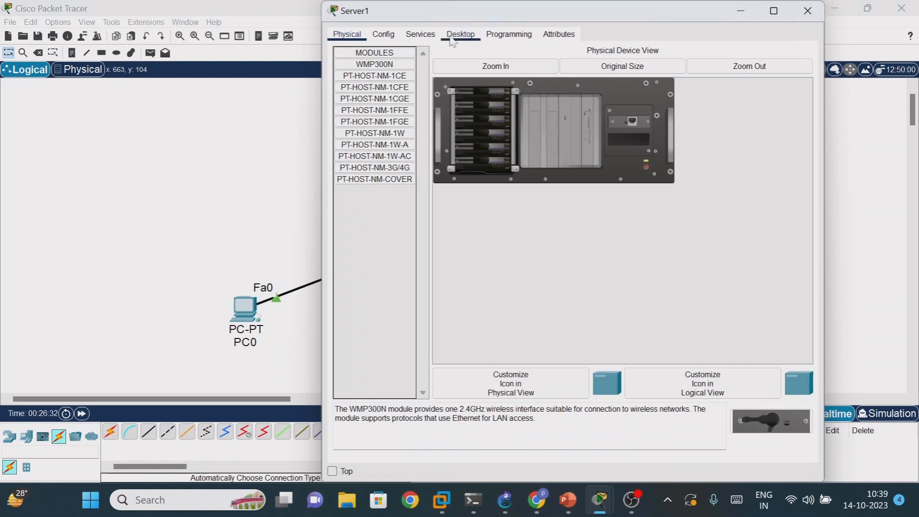
drag(459, 13, 613, 59)
click(533, 113)
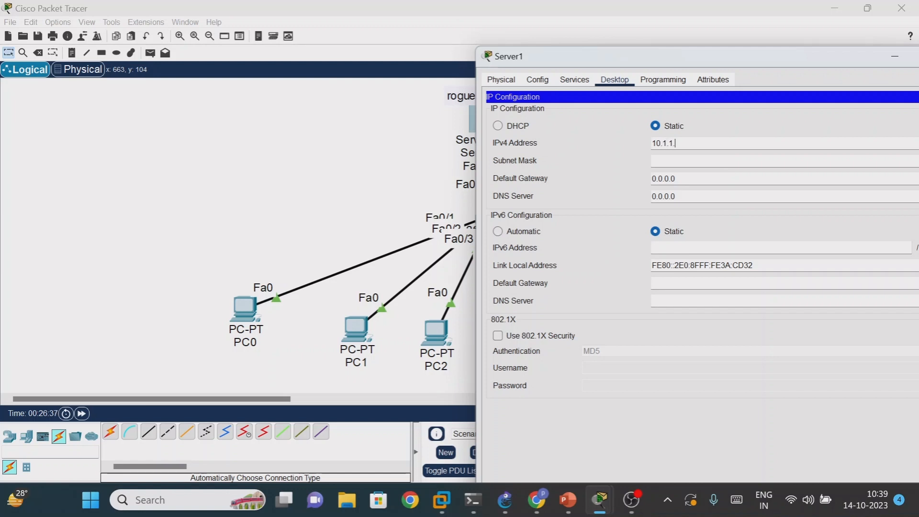
click(696, 163)
drag(715, 60, 643, 63)
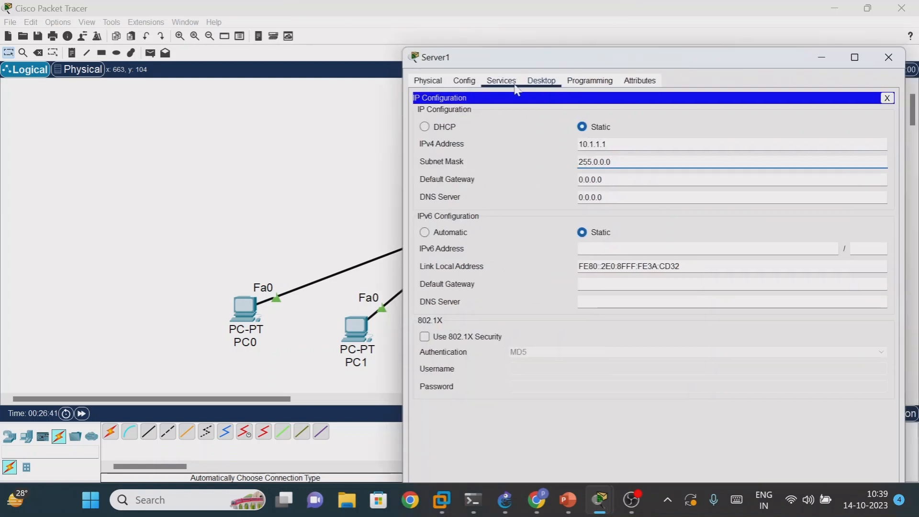
- Turn on Server1's DHCP service and save serverPool with start IP address 10.1.1.10, minimizing the server window
click(502, 81)
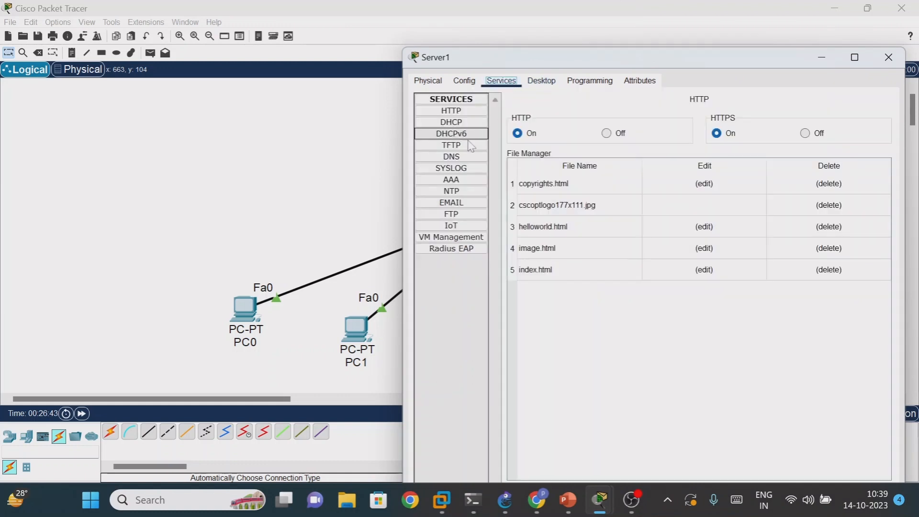
click(458, 123)
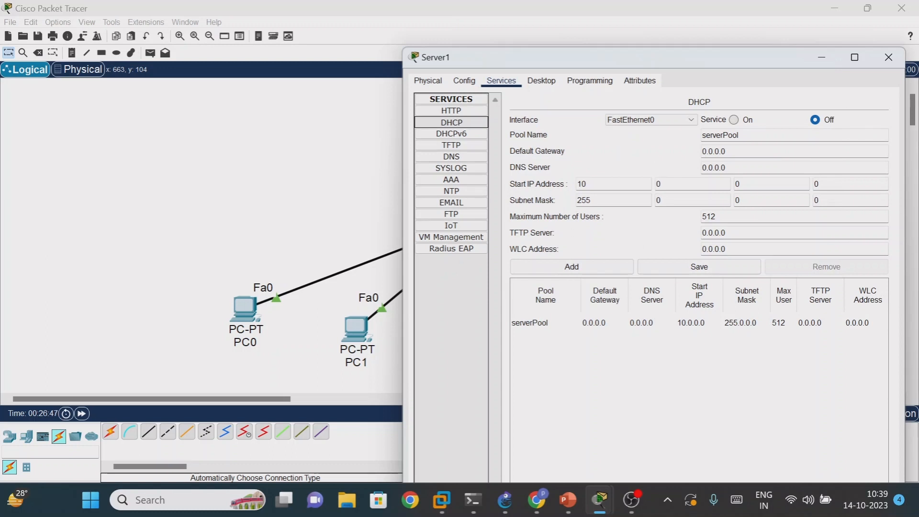
click(734, 120)
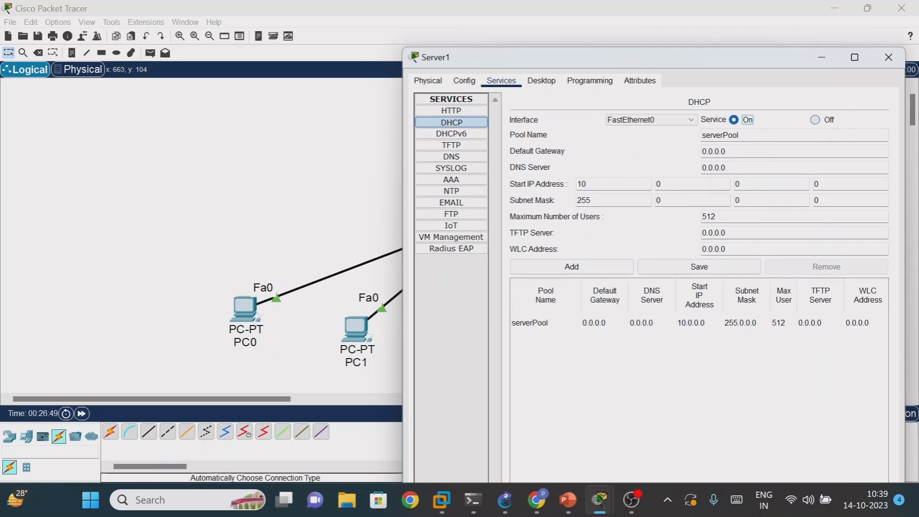
drag(683, 65, 639, 119)
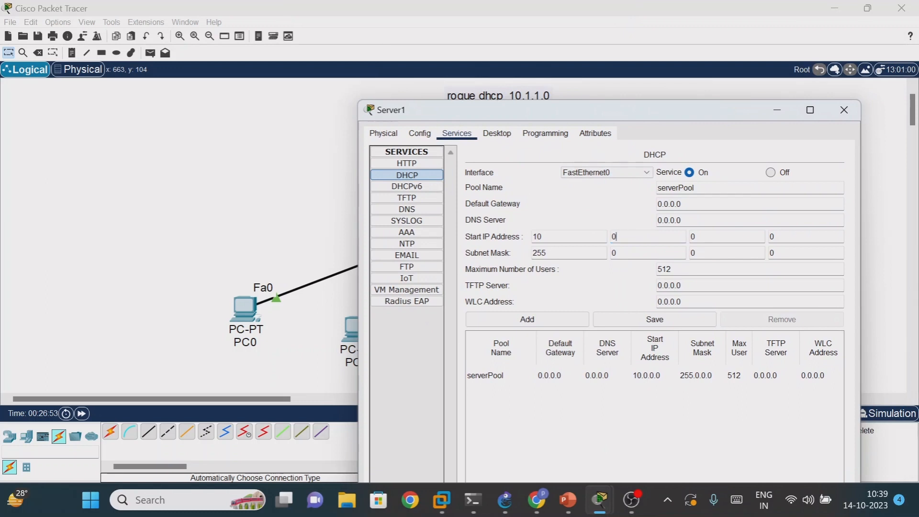
key(period)
key(BackSpace)
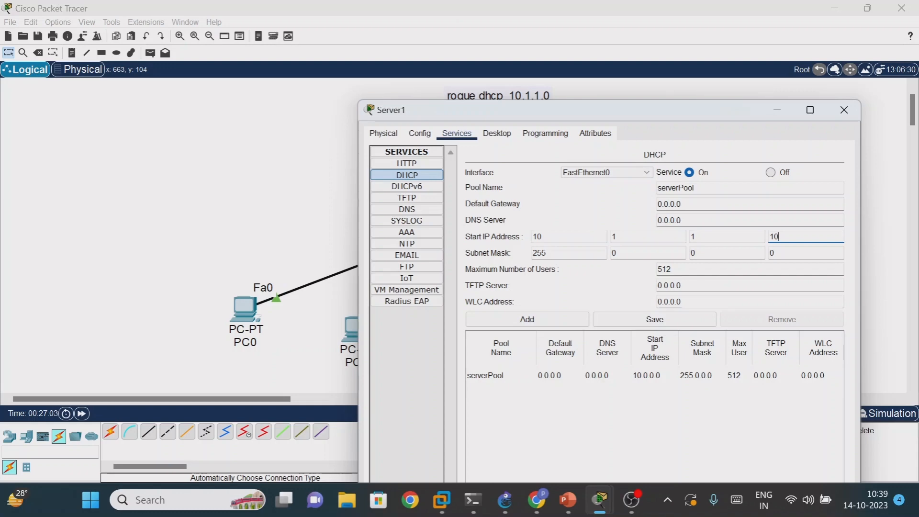
click(677, 320)
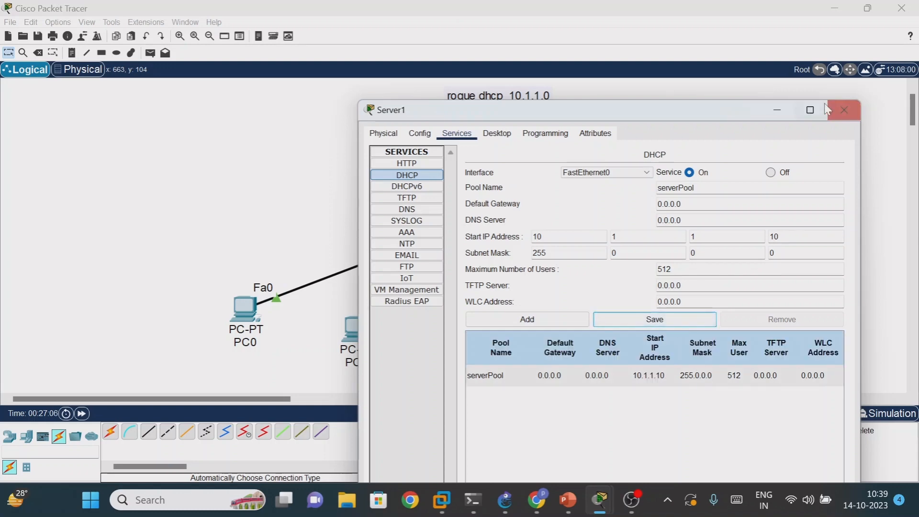
click(783, 110)
- Reopen Server1 and review its static IP configuration
click(480, 120)
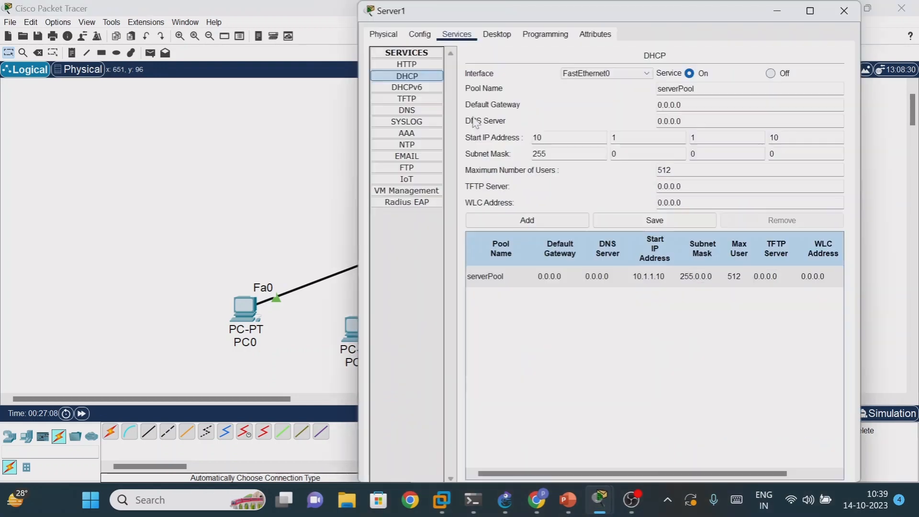
click(485, 41)
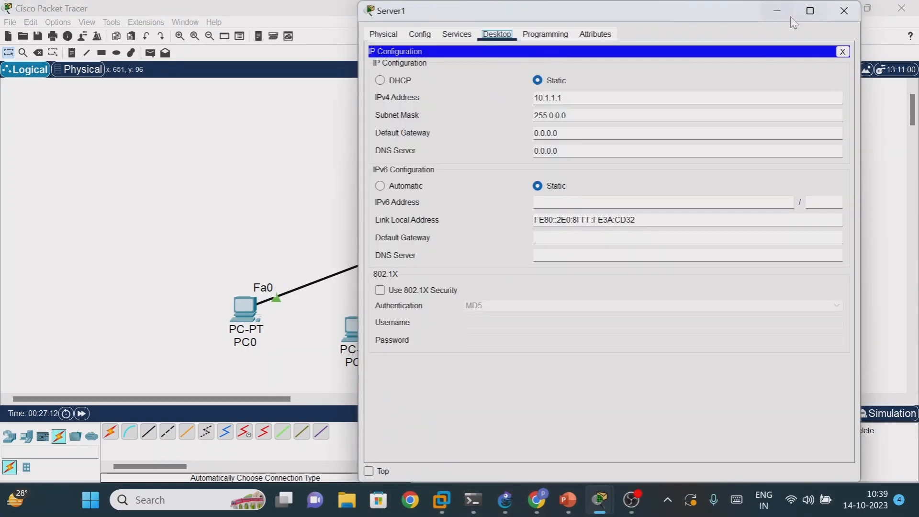
- Review Server1's DHCP service settings, and minimize the server window
click(455, 34)
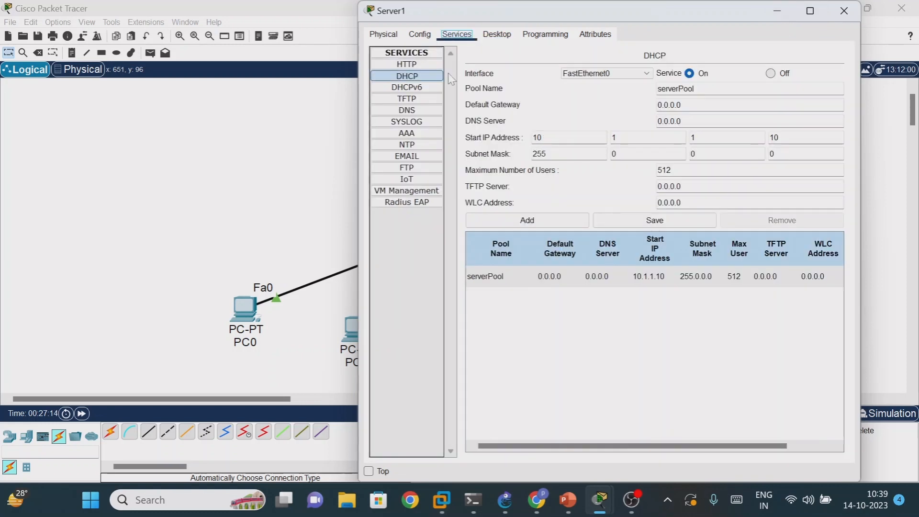
click(412, 78)
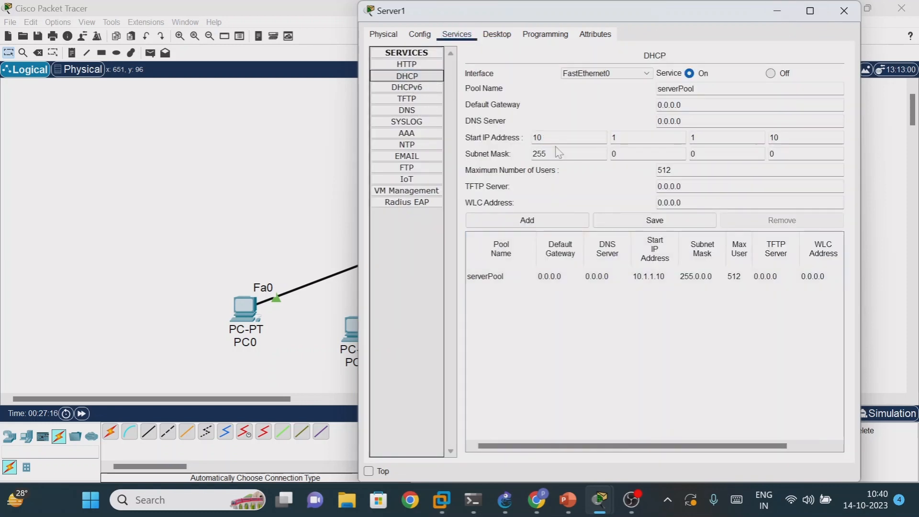
click(775, 13)
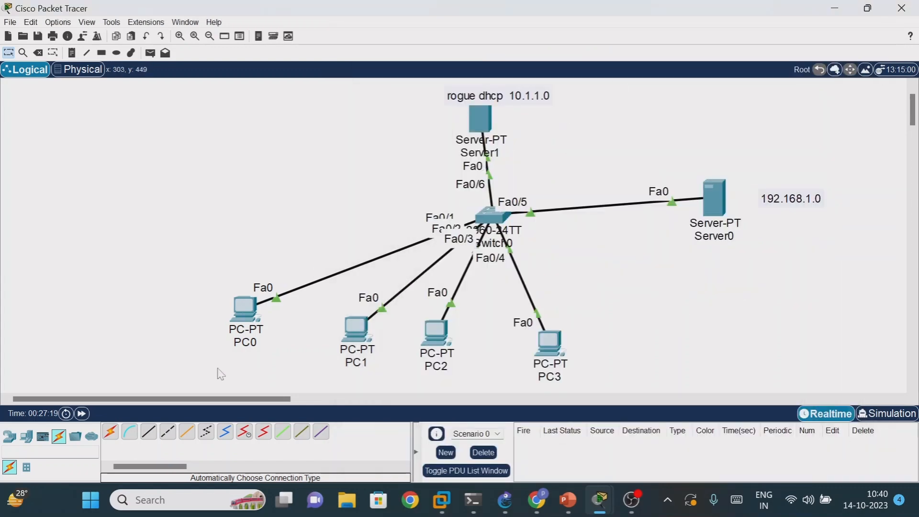
- Renew PC0's IP address by switching its IPv4 configuration to Static and back to DHCP
click(259, 310)
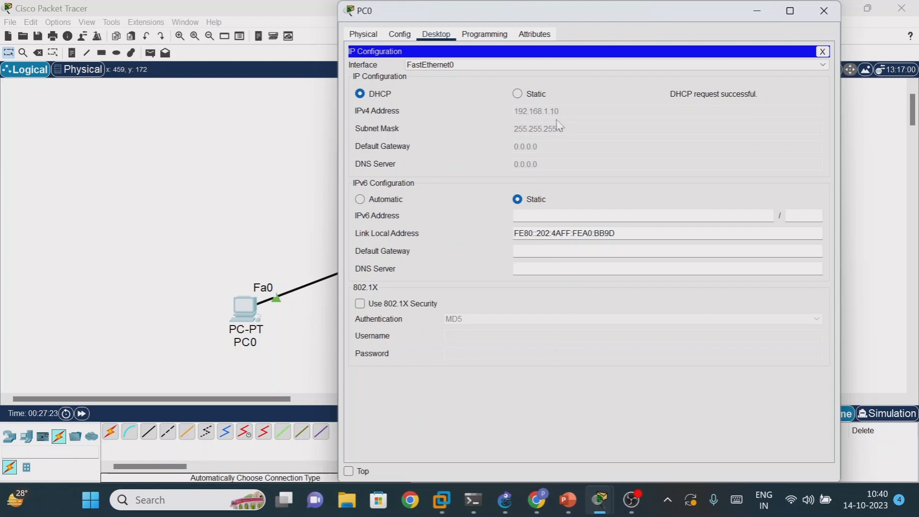
click(517, 96)
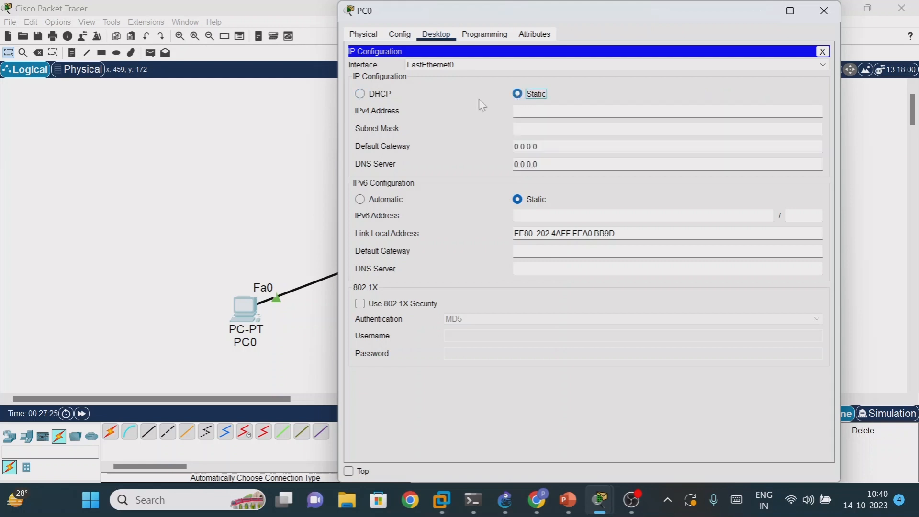
click(364, 96)
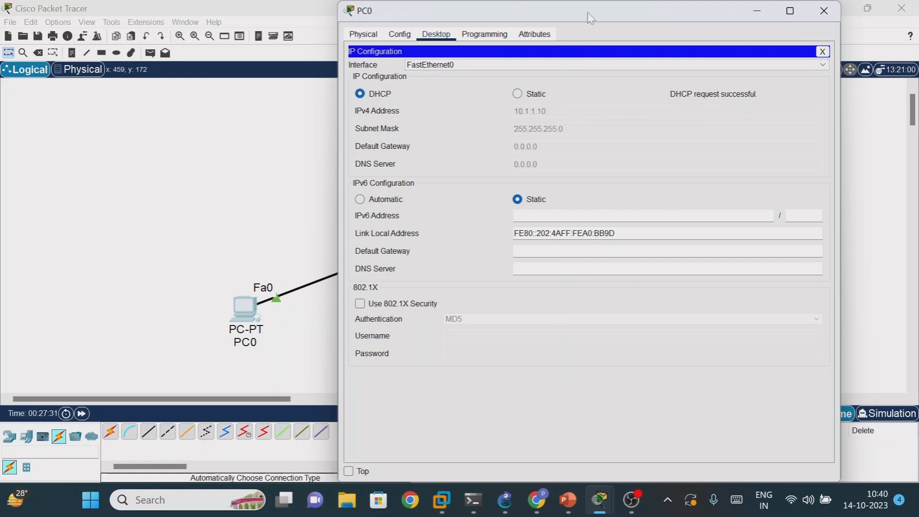
- Compare PC0's leased IPv4 address with the network labels of both DHCP servers in the topology, and close PC0's window
drag(589, 18, 684, 320)
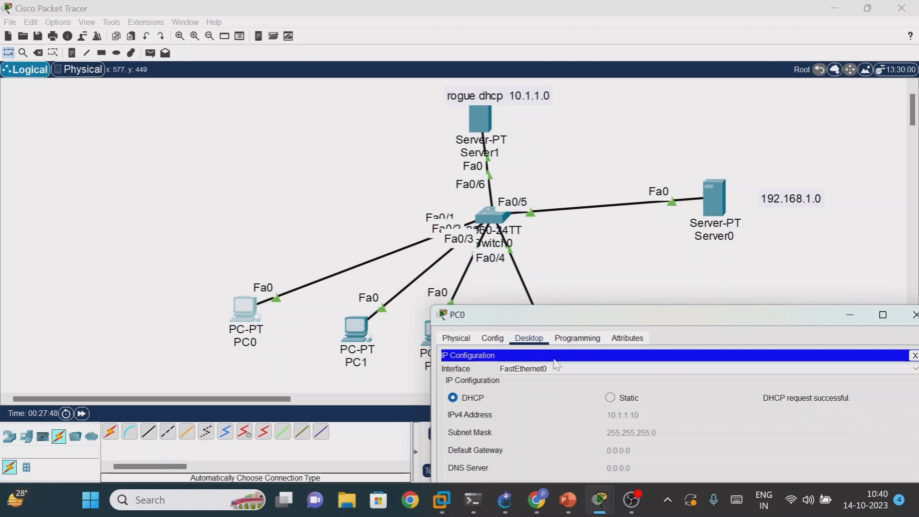
drag(573, 320, 576, 298)
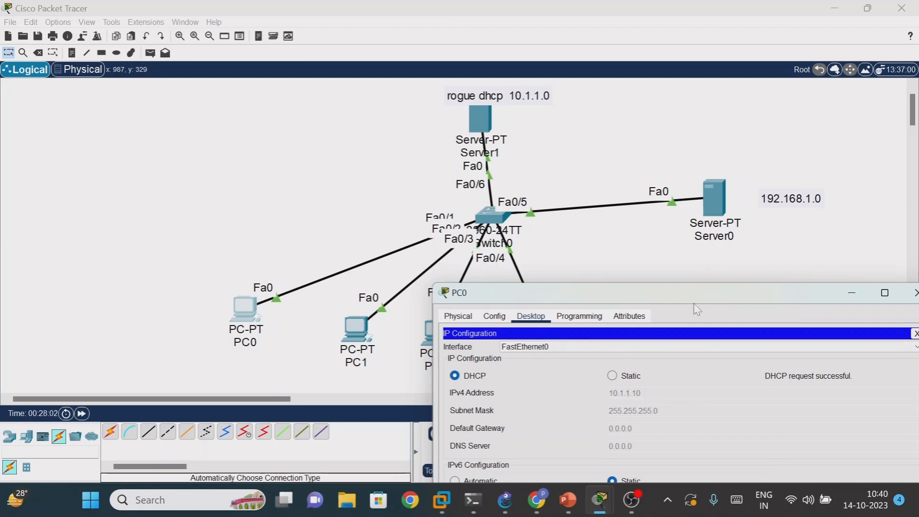
drag(690, 301, 657, 291)
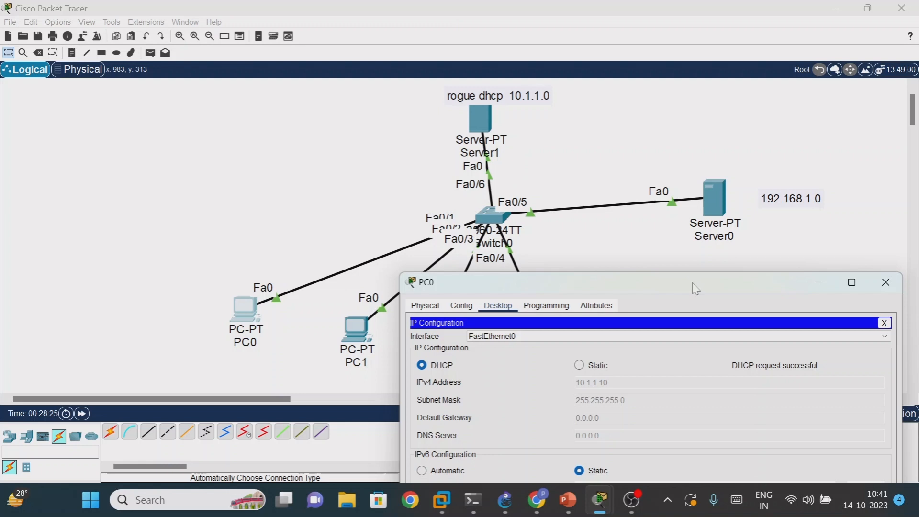
drag(696, 290, 577, 258)
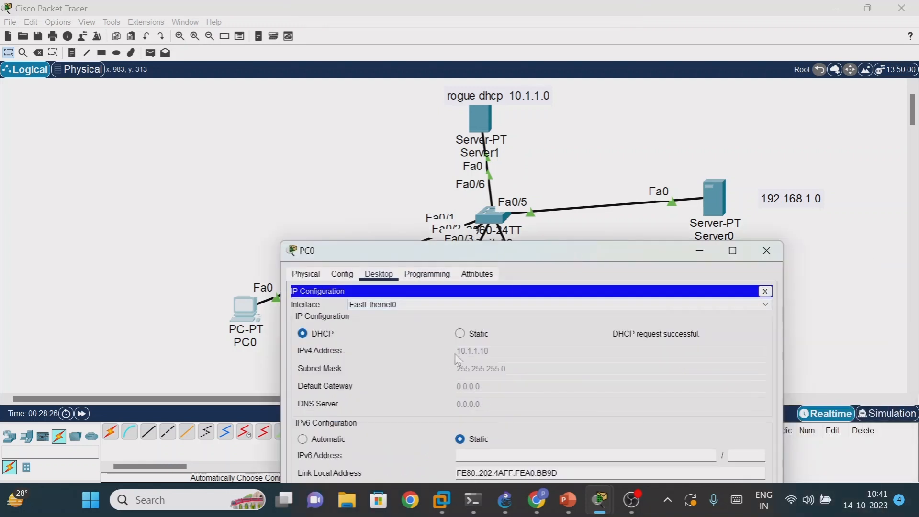
drag(536, 252, 538, 314)
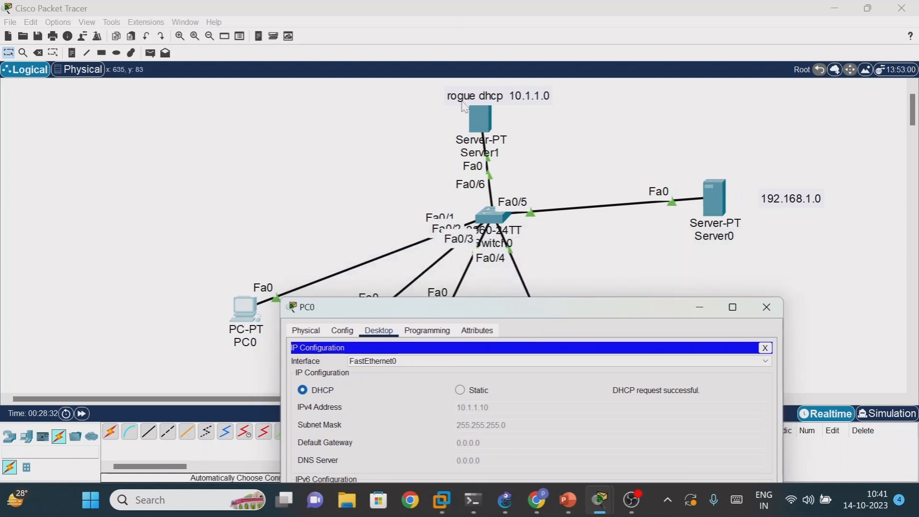
drag(597, 314, 563, 281)
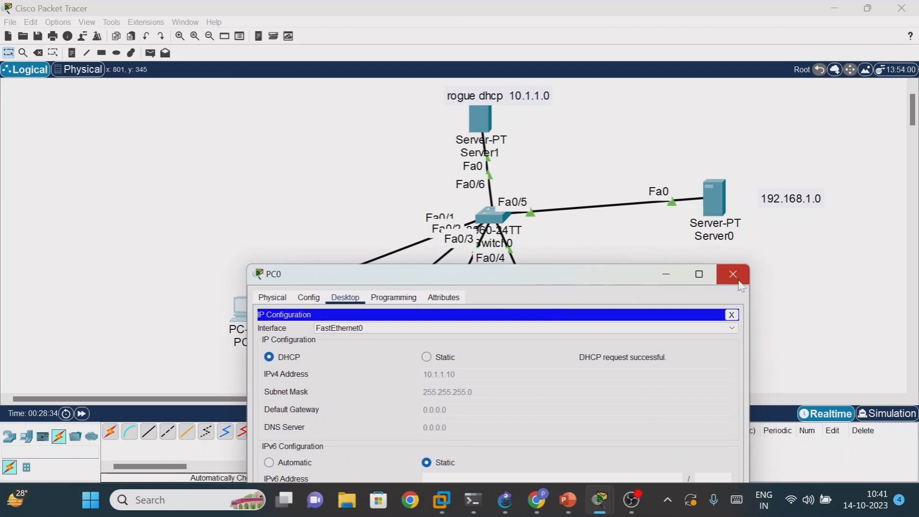
click(733, 275)
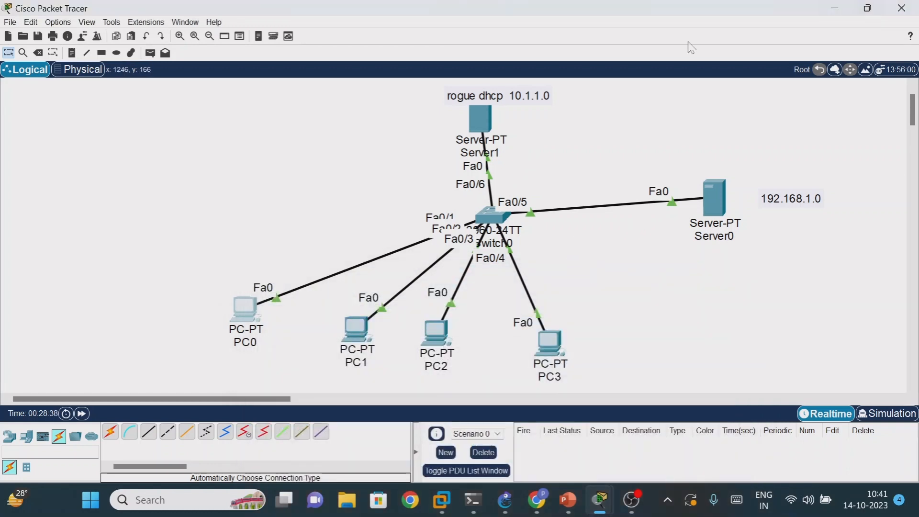
- Nudge Server1 over the switch and place a note reading "trust fa0/5" just below the switch's Fa0/5 link
drag(481, 115, 489, 116)
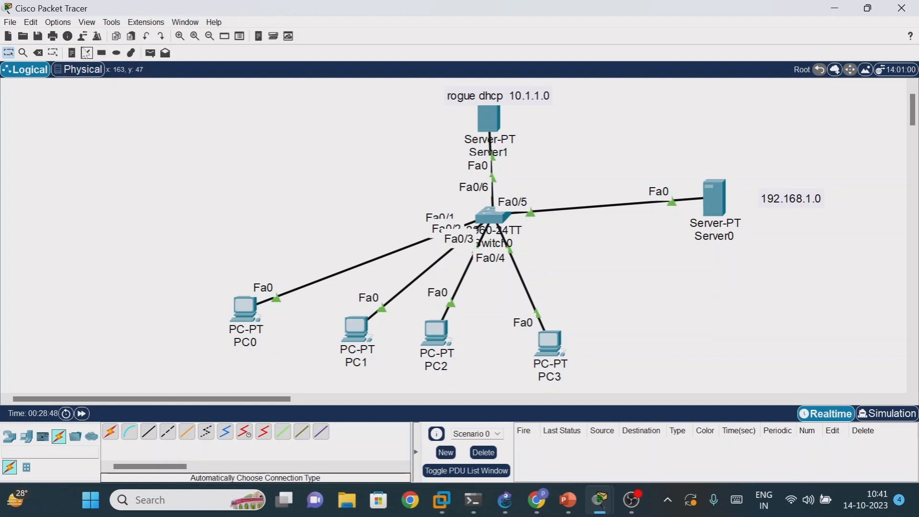
click(73, 53)
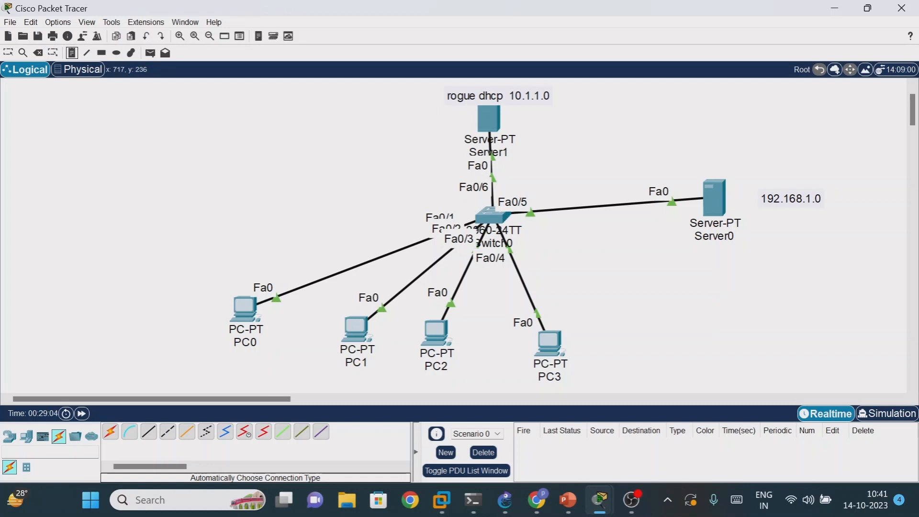
click(549, 238)
text(tr)
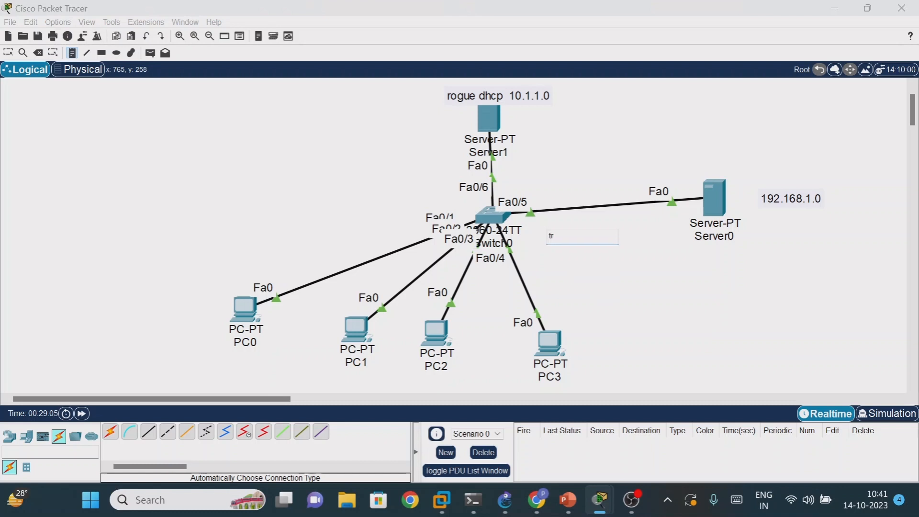
text(ust fa0/5)
click(618, 311)
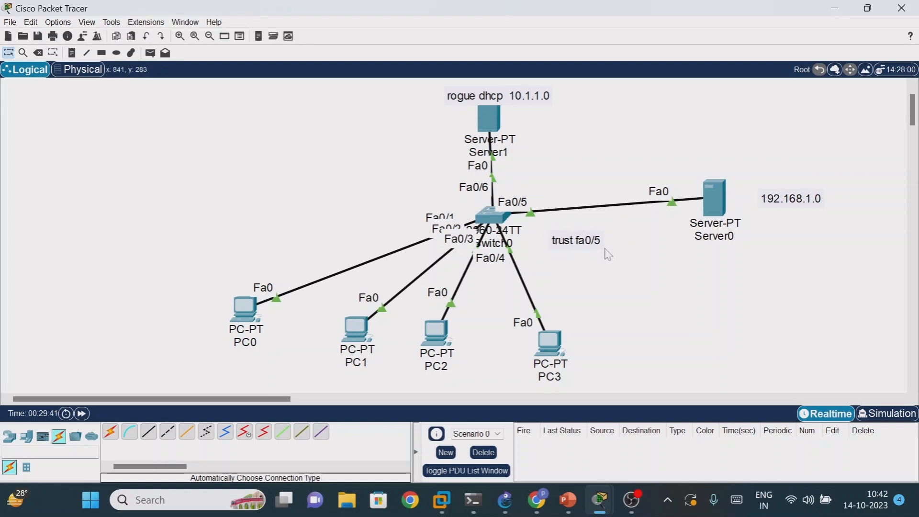
drag(586, 245, 552, 231)
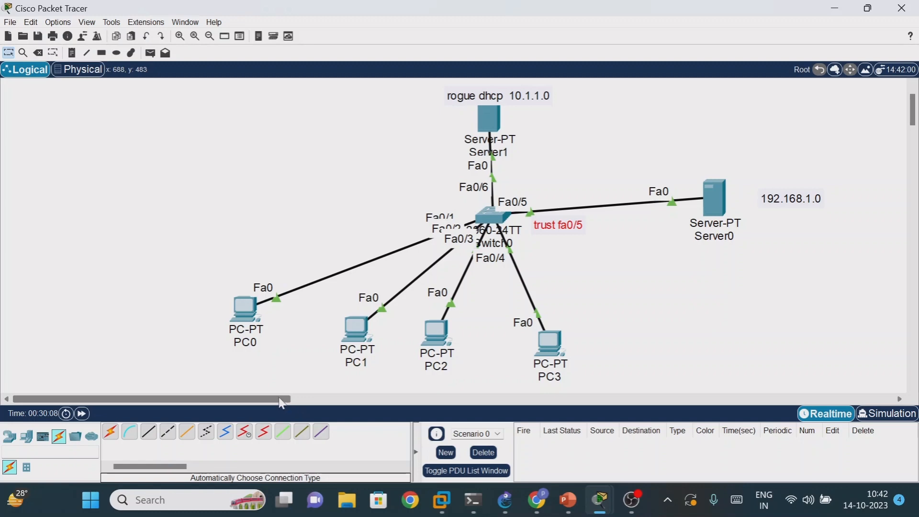
- Open Switch0's command line interface and enter privileged EXEC mode with enable
drag(282, 405, 343, 405)
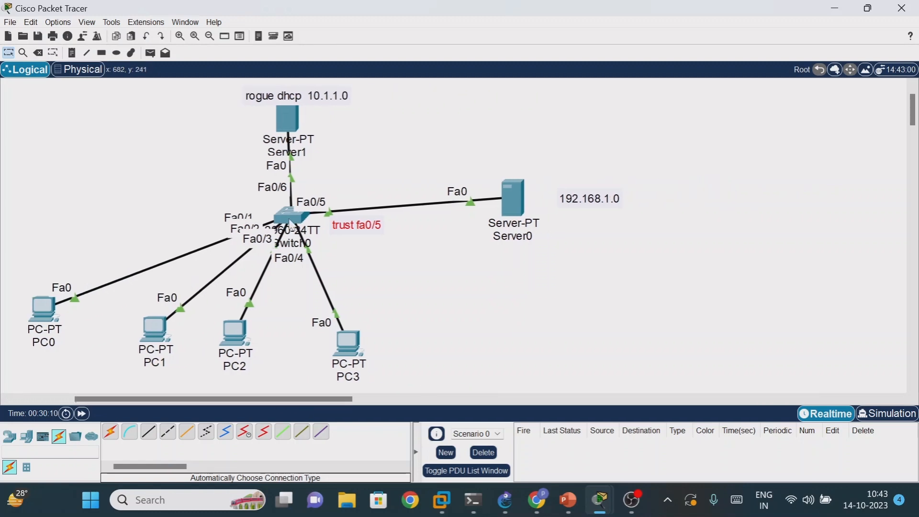
click(290, 220)
drag(520, 25, 609, 16)
click(516, 55)
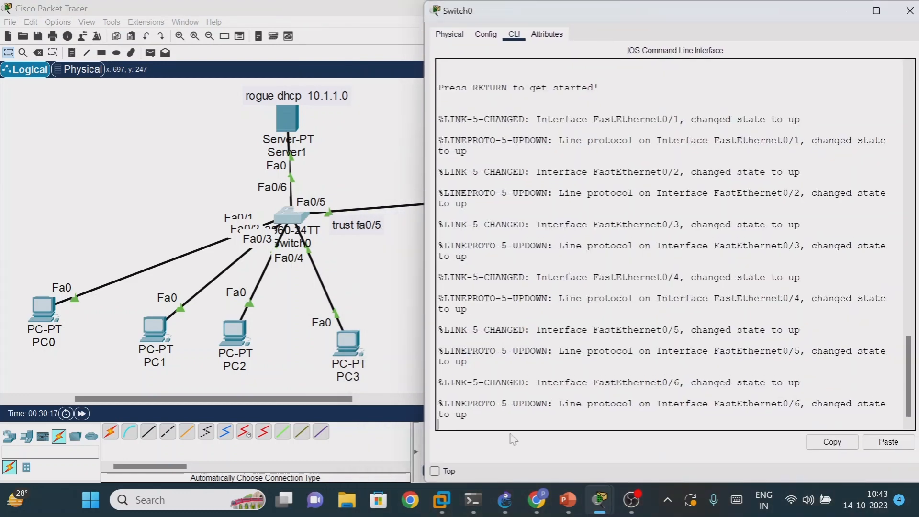
key(Return)
key(Return)
key(Return)
key(Return)
key(Return)
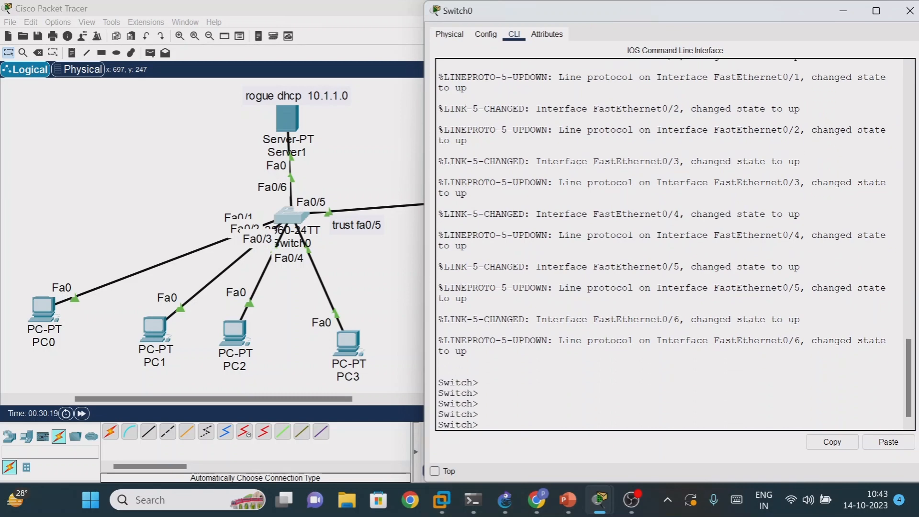
text(en)
key(Tab)
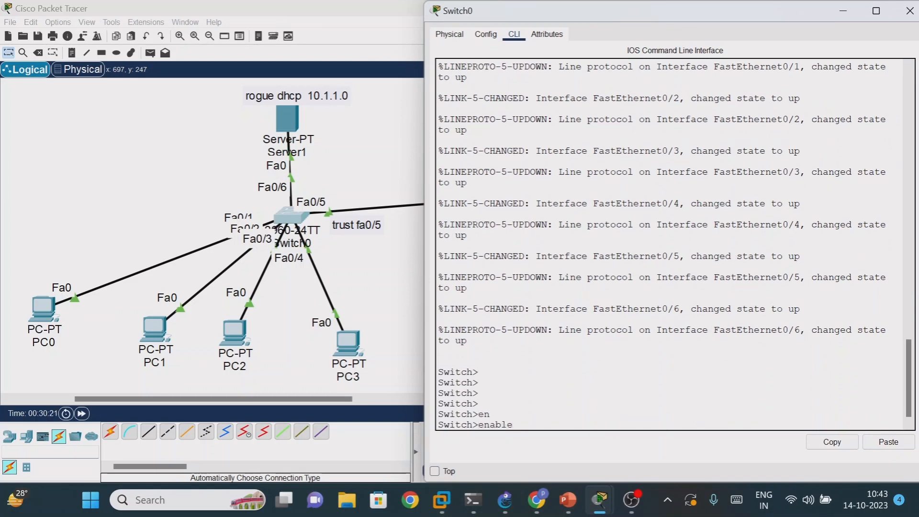
key(Return)
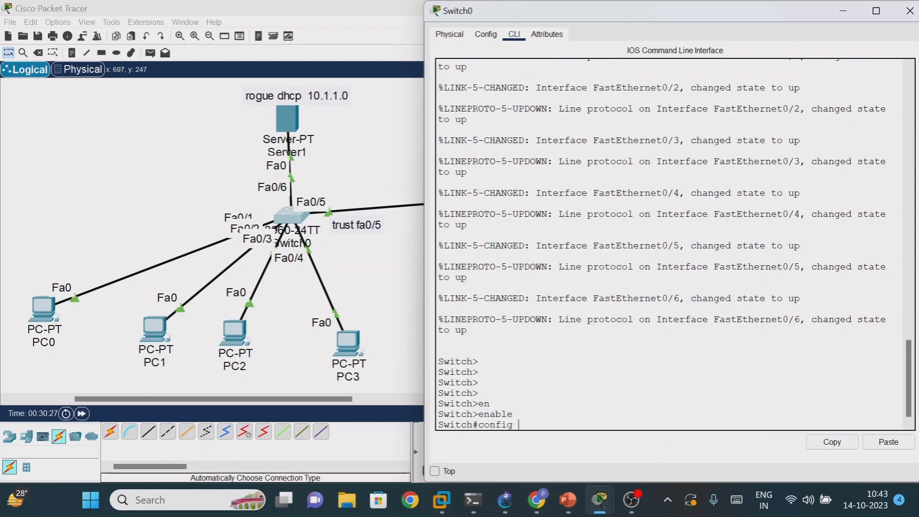
- Enter global configuration mode on Switch0 with config terminal, moving its window so the prompt stays readable
key(Tab)
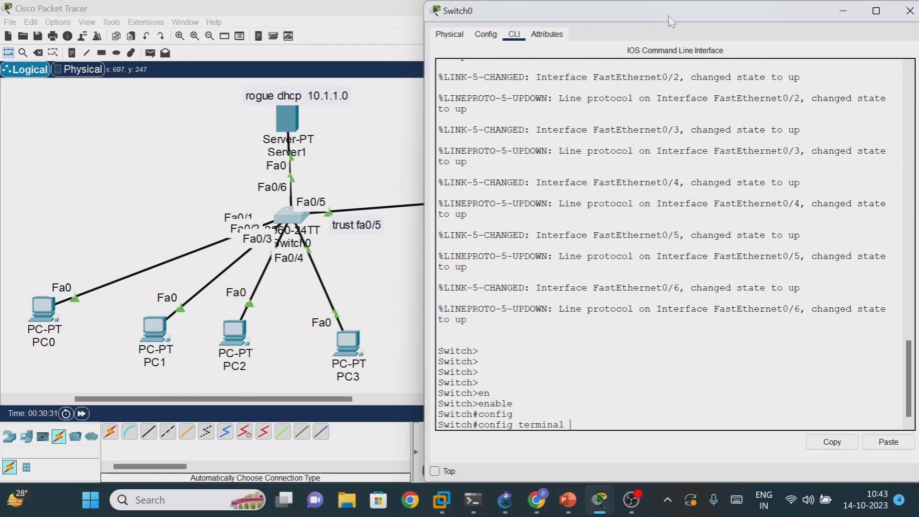
drag(659, 1, 648, 34)
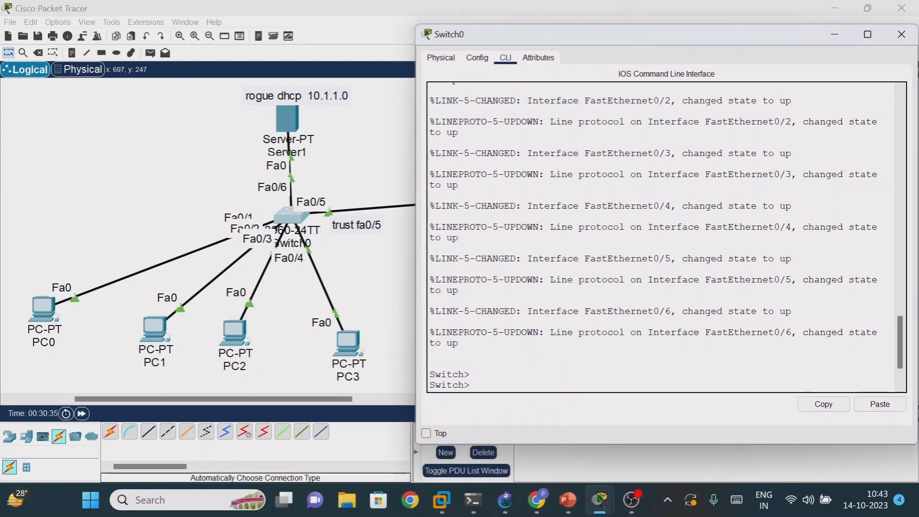
key(Return)
key(Return)
key(Return)
text(en)
key(Tab)
key(Return)
text(config terminal)
key(Tab)
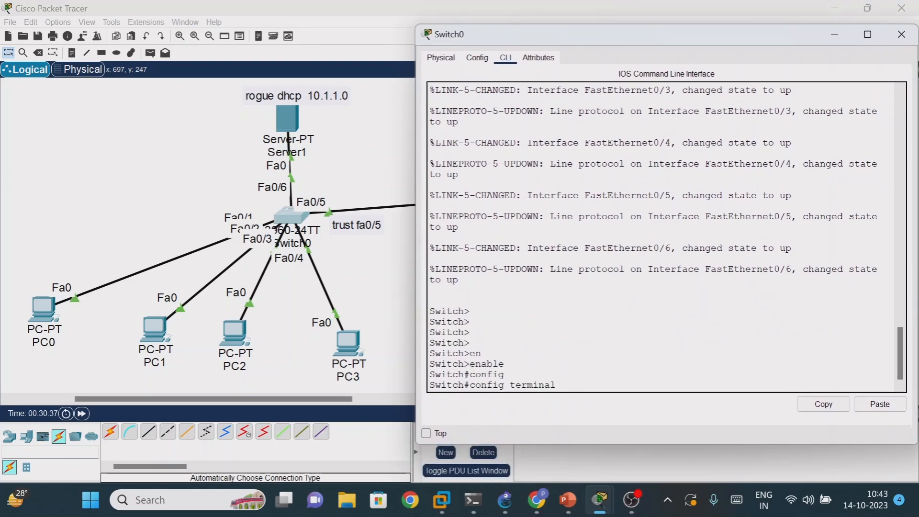
key(Return)
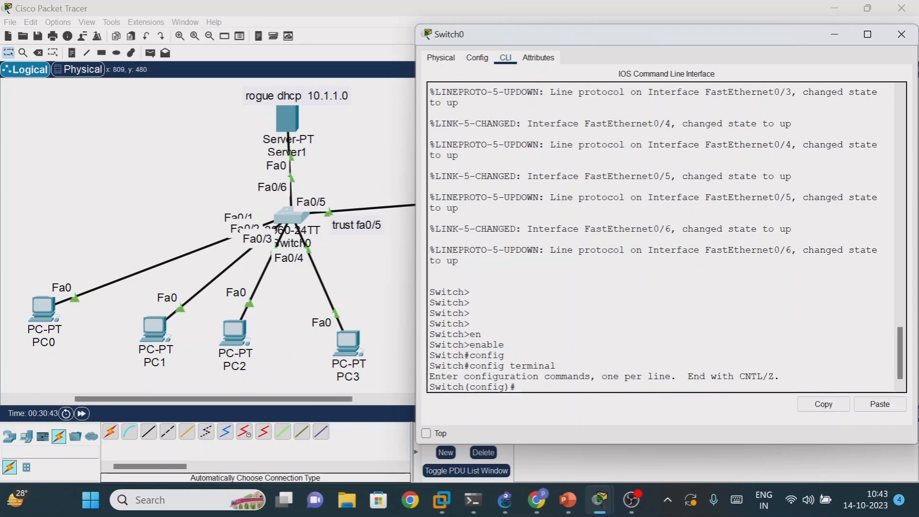
- Enable DHCP snooping globally on Switch0 with the command ip dhcp snooping
text(ip dhcp sn)
key(Tab)
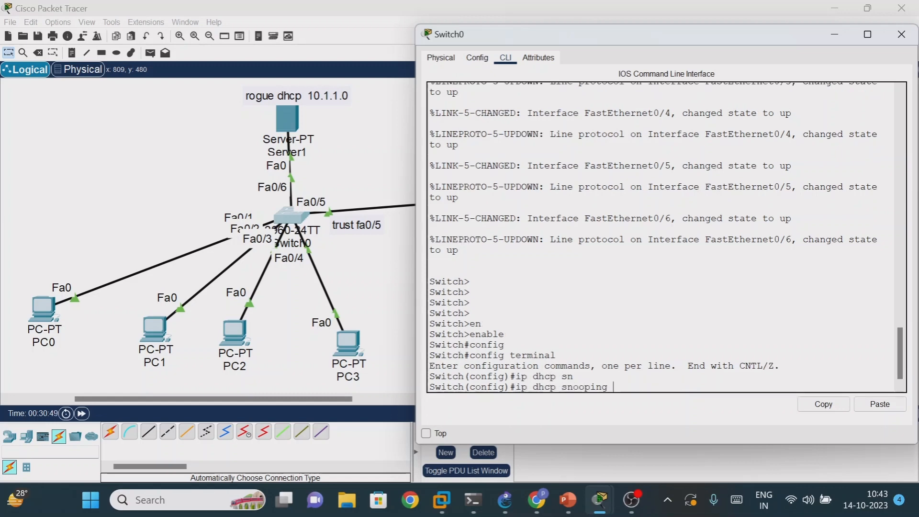
key(Return)
key(Return)
key(Return)
key(Return)
key(Return)
key(Return)
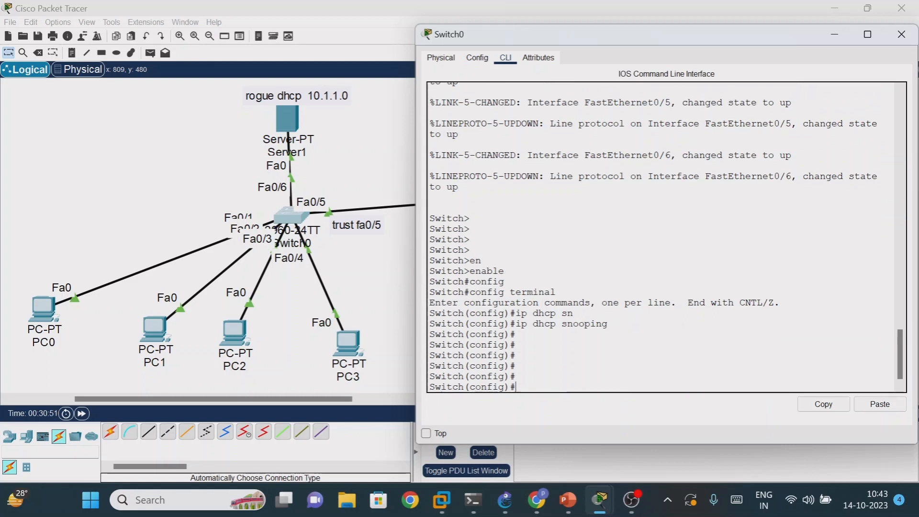
drag(493, 325, 608, 325)
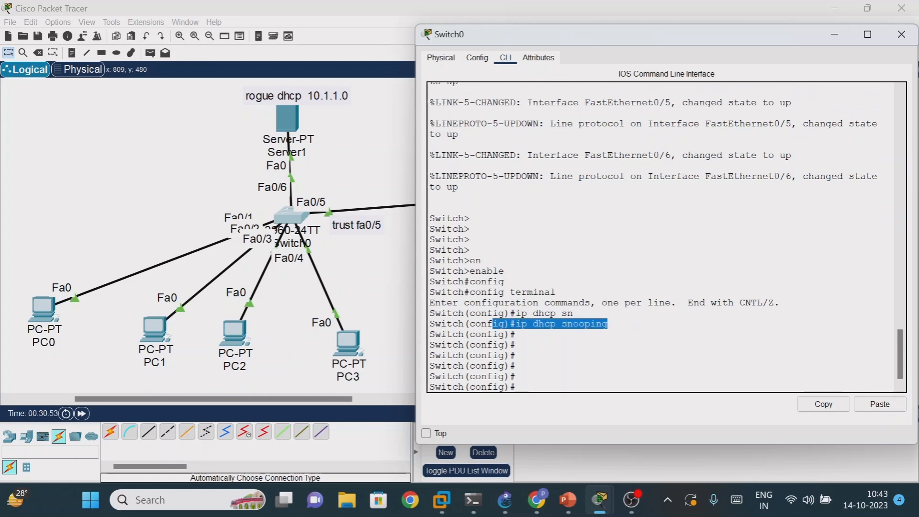
click(516, 334)
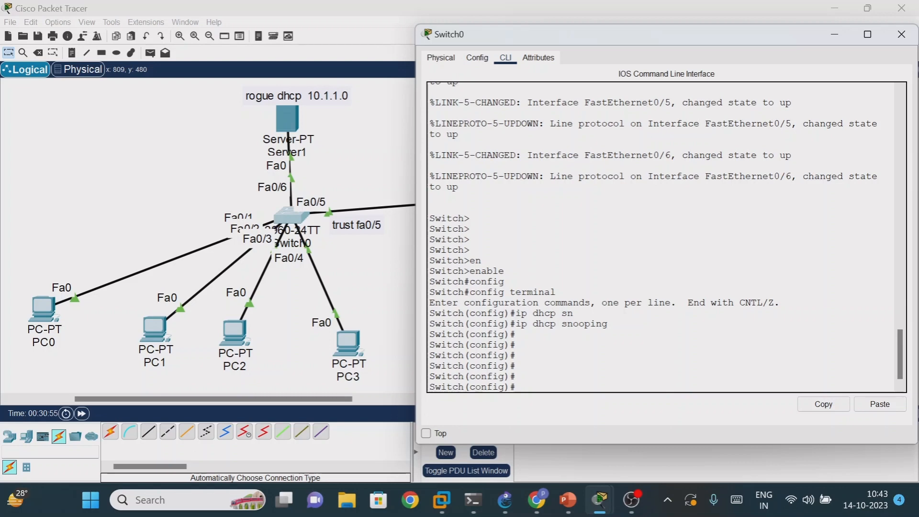
- Exit global configuration mode on Switch0 to return to the privileged EXEC prompt
key(Return)
text(exit)
key(Return)
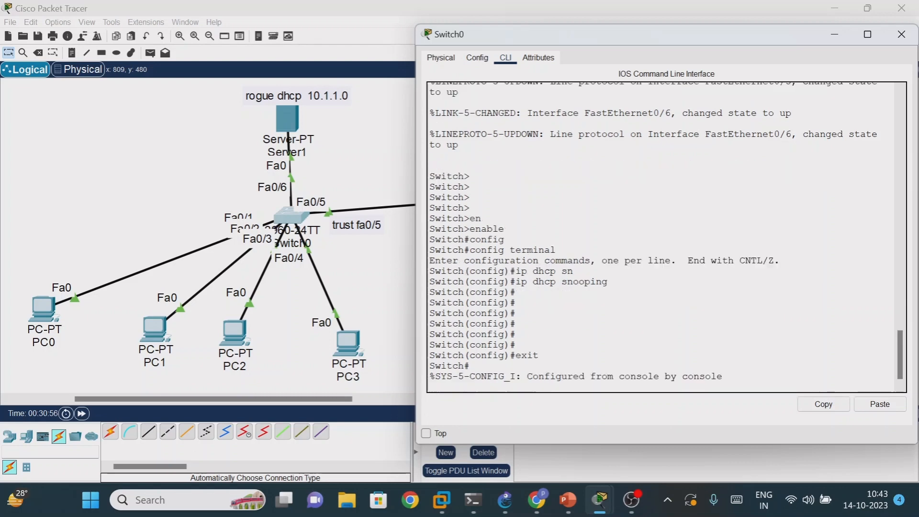
key(Return)
key(Return)
key(Return)
key(Return)
key(Return)
- Display Switch0's DHCP snooping status with the command sh ip dhcp snooping
text(sh)
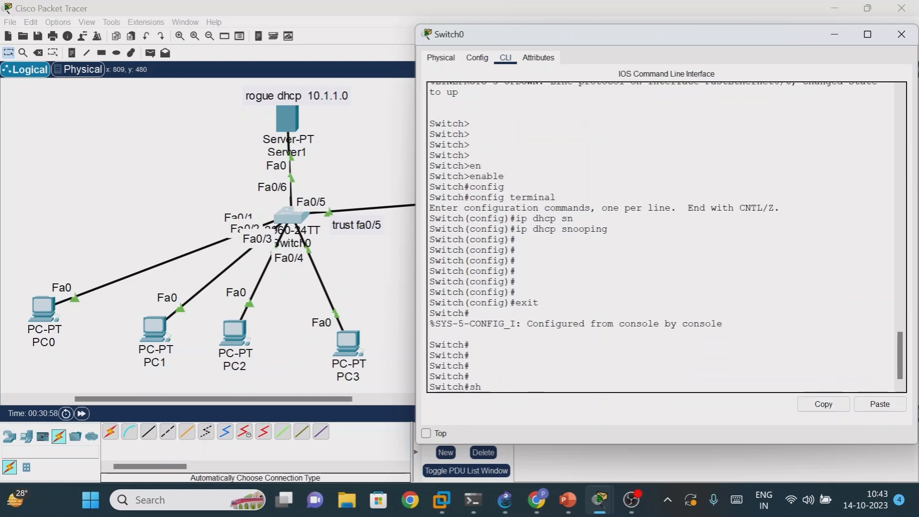
text( ip dhcp sno)
key(Tab)
key(Return)
key(Return)
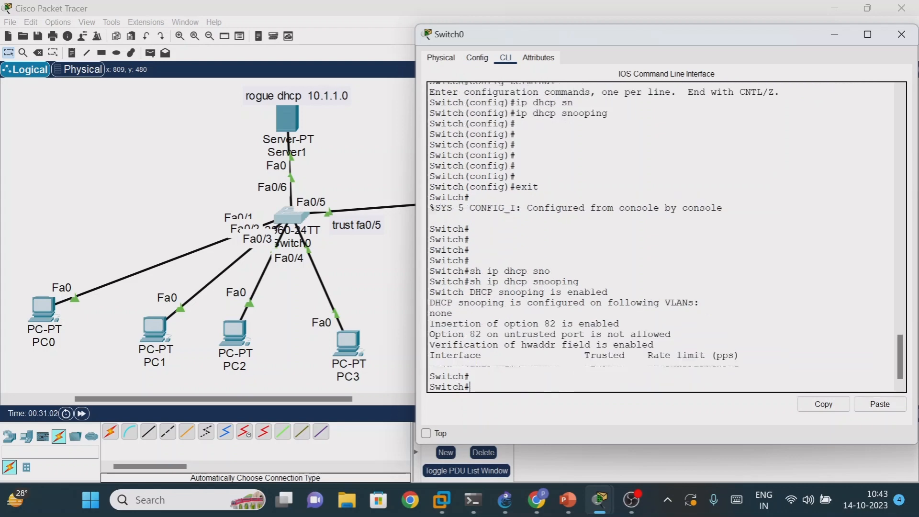
key(Return)
key(Return)
key(Return)
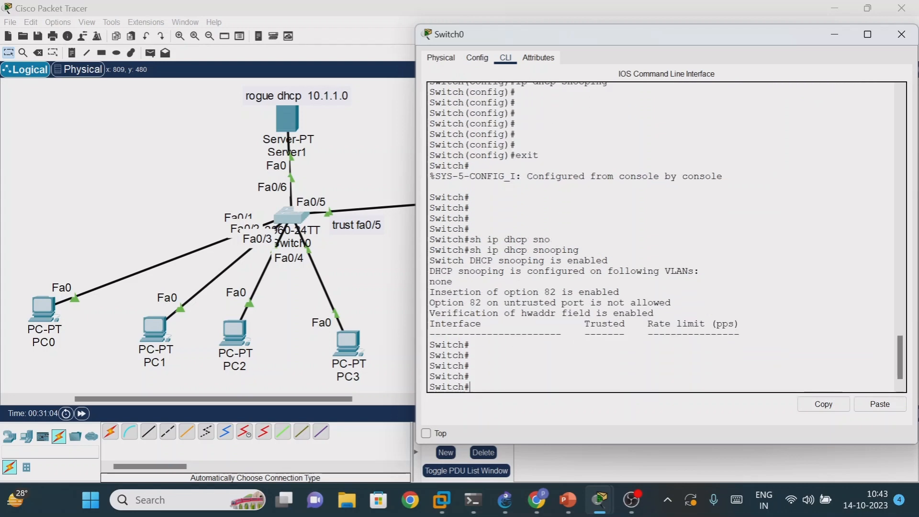
- Highlight the Interface, Trusted and Rate limit column headings in Switch0's DHCP snooping output
drag(430, 324, 475, 324)
drag(590, 324, 729, 324)
drag(435, 324, 677, 324)
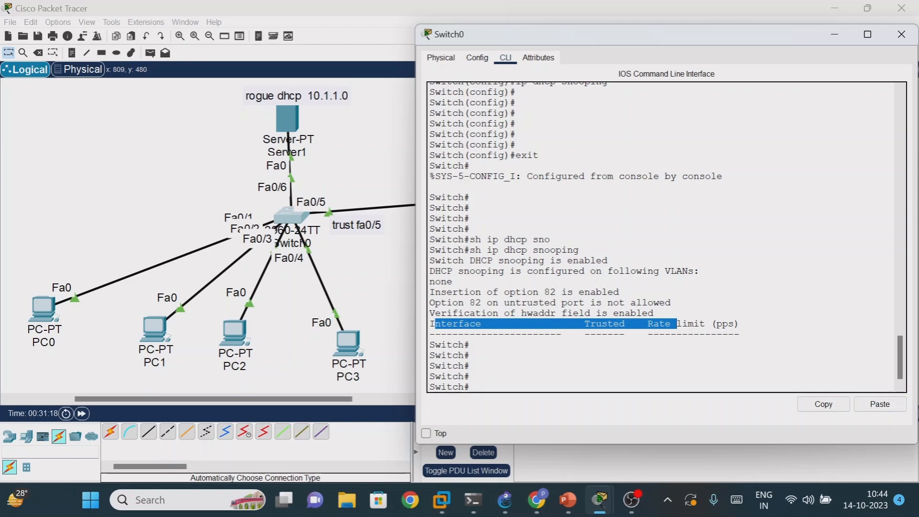
- Enter global configuration mode on Switch0 with the command config t
click(471, 387)
text(co)
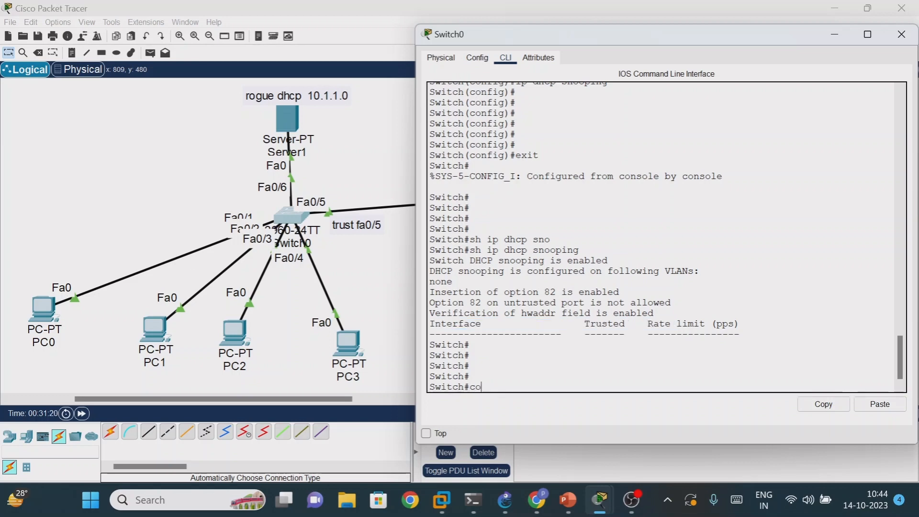
text(nfig t)
key(Return)
key(Return)
key(Return)
key(Return)
key(Return)
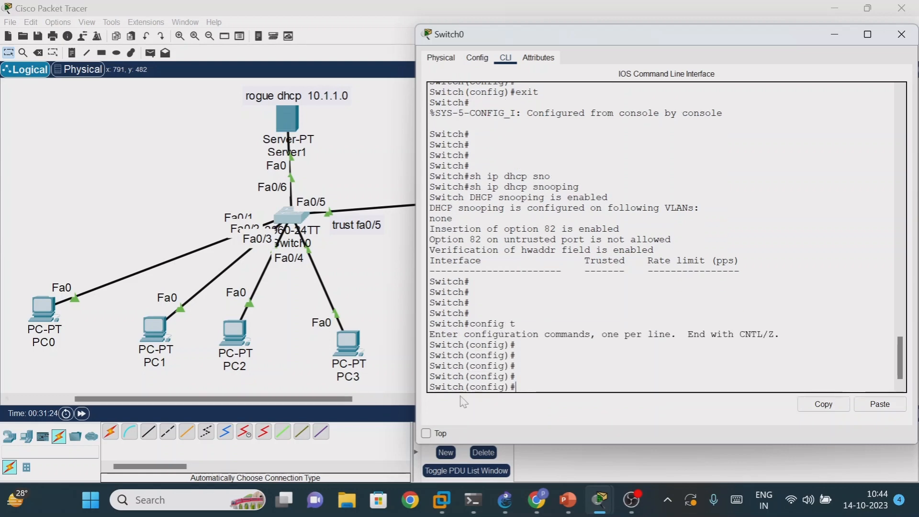
- Enter interface configuration mode for Switch0's port Fa0/5 with the command interface fa0/5
drag(476, 387, 499, 387)
click(516, 386)
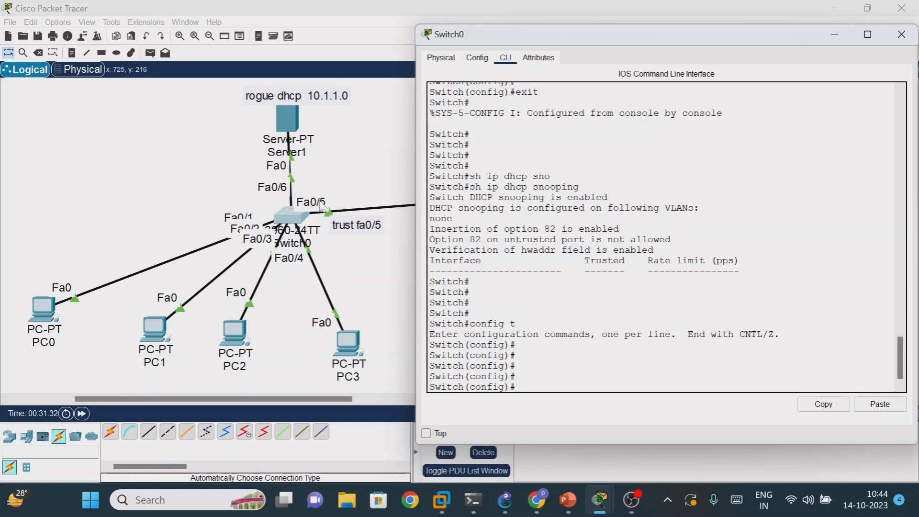
text(interface fa0/5)
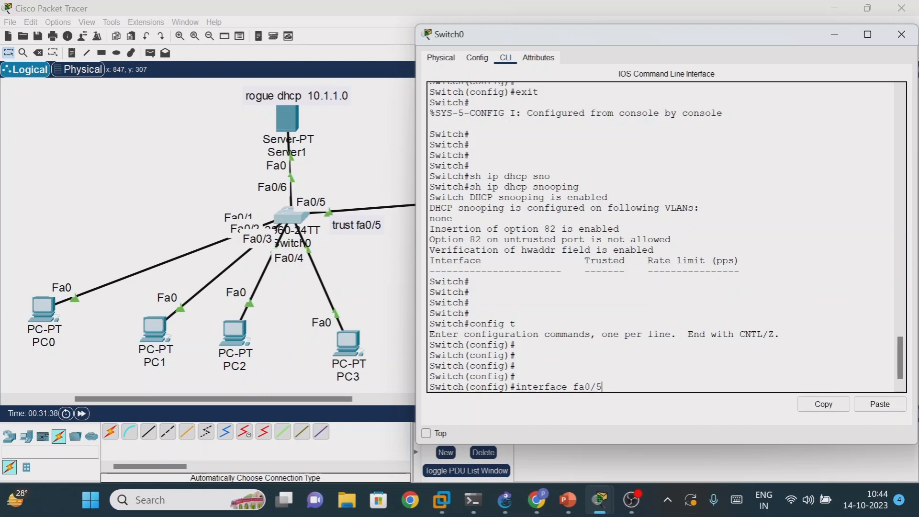
key(Return)
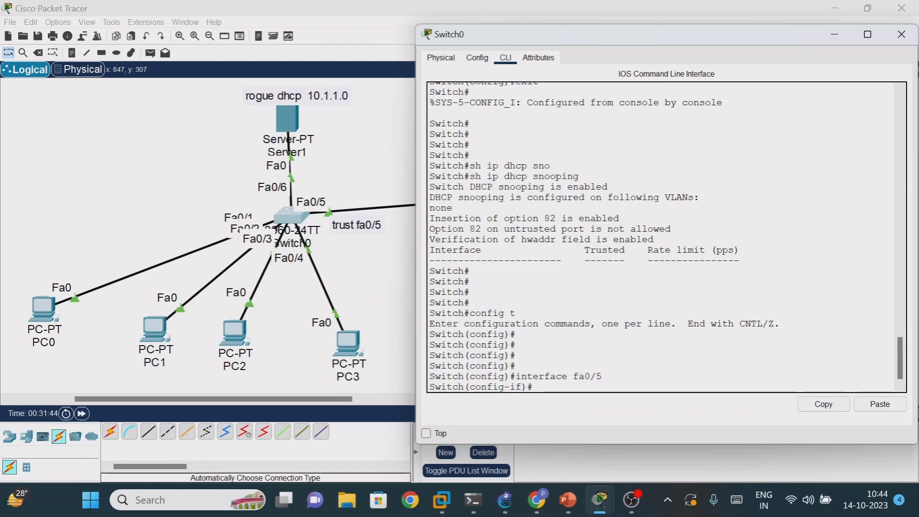
- Compose the command ip dhcp snooping trust at the interface prompt without running it
text(ip dhc)
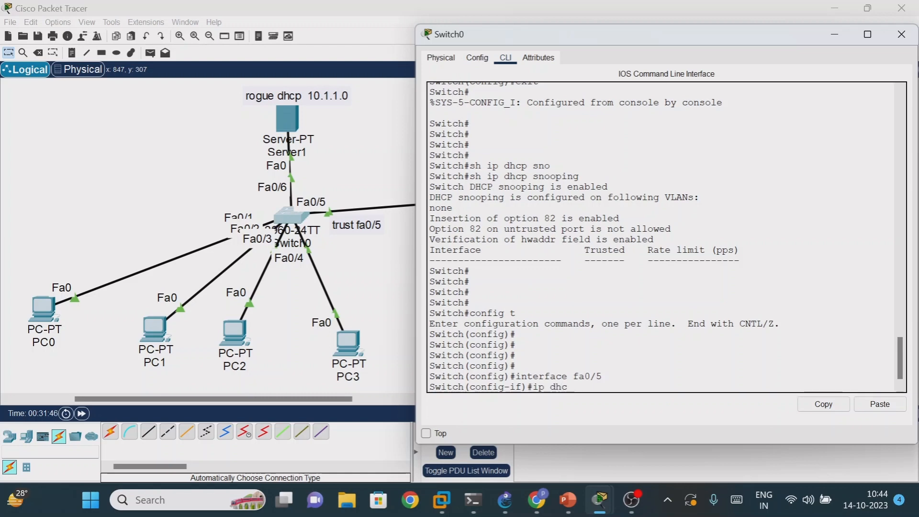
key(Tab)
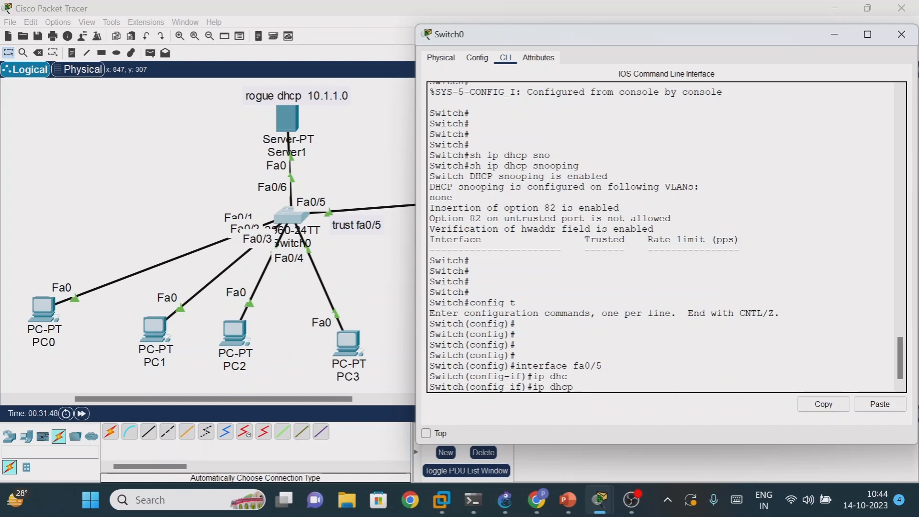
text(sn)
key(Tab)
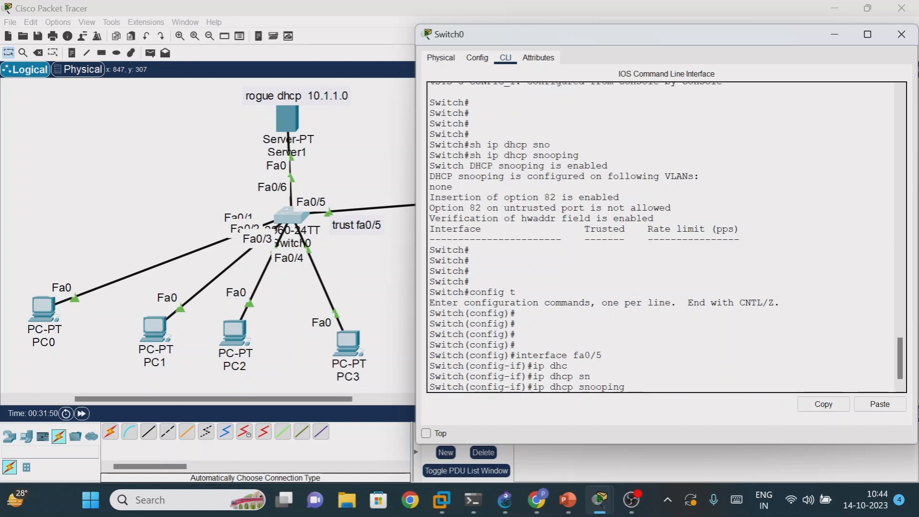
text(tr)
key(Tab)
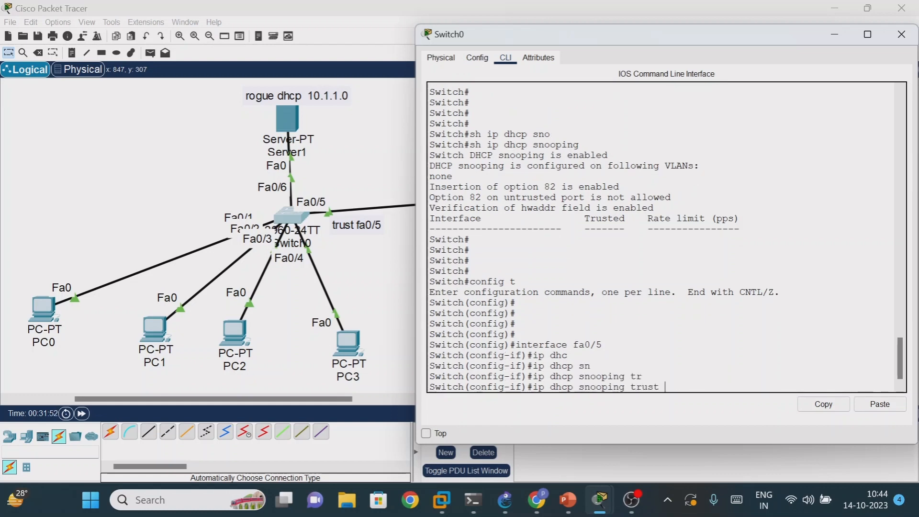
- Remove the trust keyword and list the available ip dhcp snooping options with a question mark
drag(533, 387, 660, 387)
key(BackSpace)
key(BackSpace)
key(BackSpace)
key(BackSpace)
text(?)
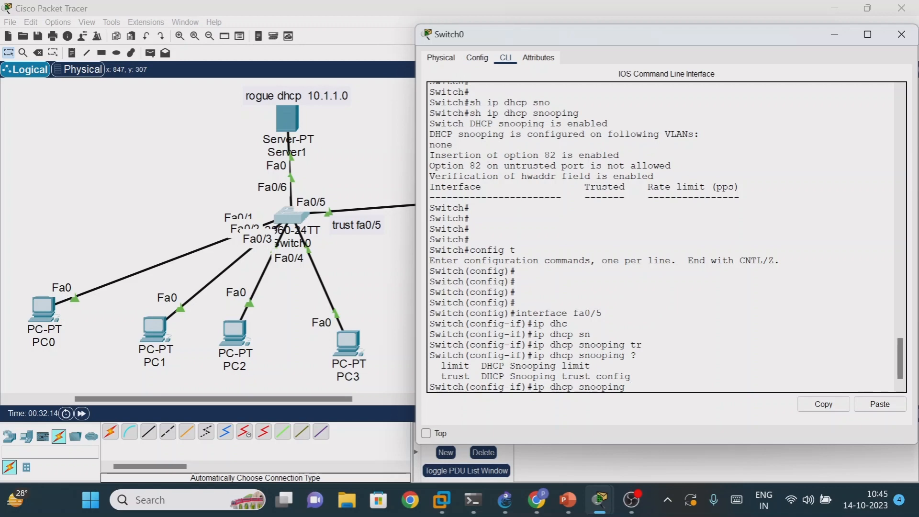
- Complete the command as ip dhcp snooping trust and run it to mark Fa0/5 as a trusted port
drag(441, 366, 470, 377)
text(tr)
key(Tab)
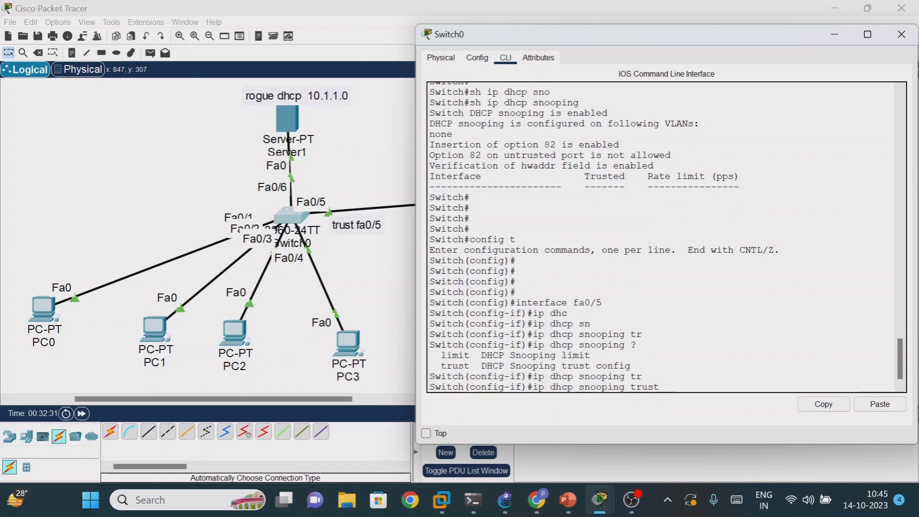
key(Return)
key(Return)
key(Return)
key(Return)
key(Return)
key(Return)
- Exit interface and global configuration modes on Switch0 to return to the privileged EXEC prompt
text(exit)
key(Return)
key(Return)
key(Return)
key(Return)
text(ex)
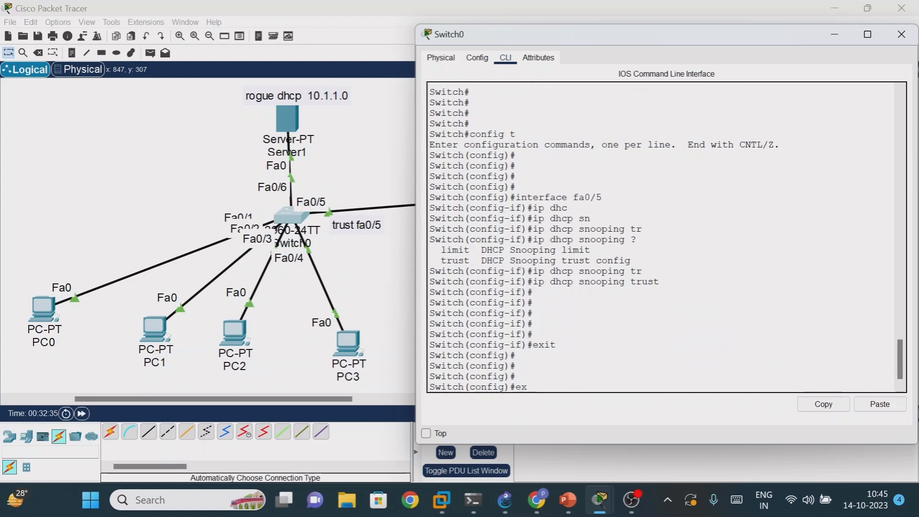
key(Return)
key(Return)
key(Return)
key(Return)
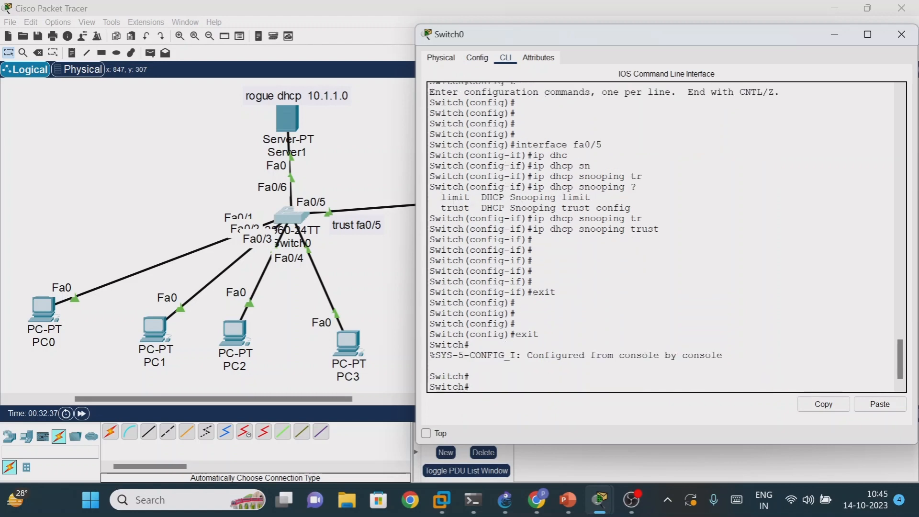
- Run sh ip dhcp snooping on Switch0 and check the trusted status of FastEthernet0/5
text(sh ip dhcp snooping)
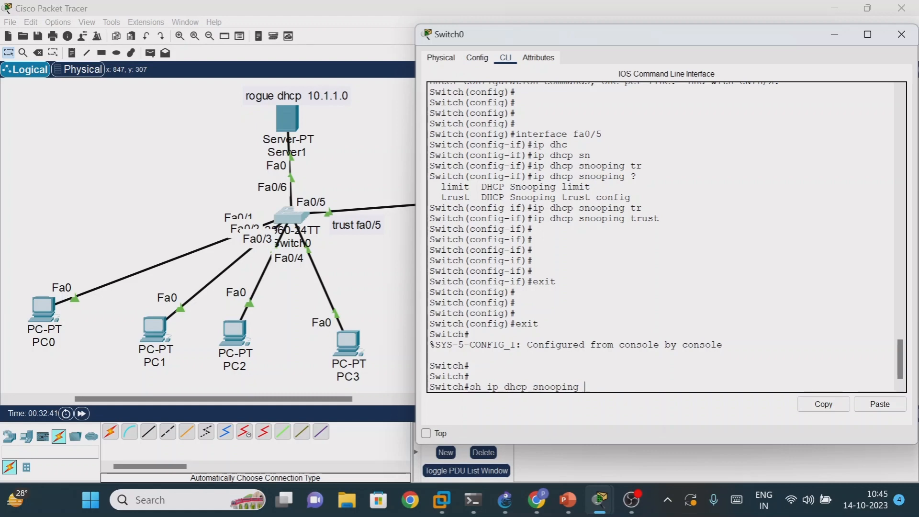
key(Return)
key(Return)
key(Return)
key(Return)
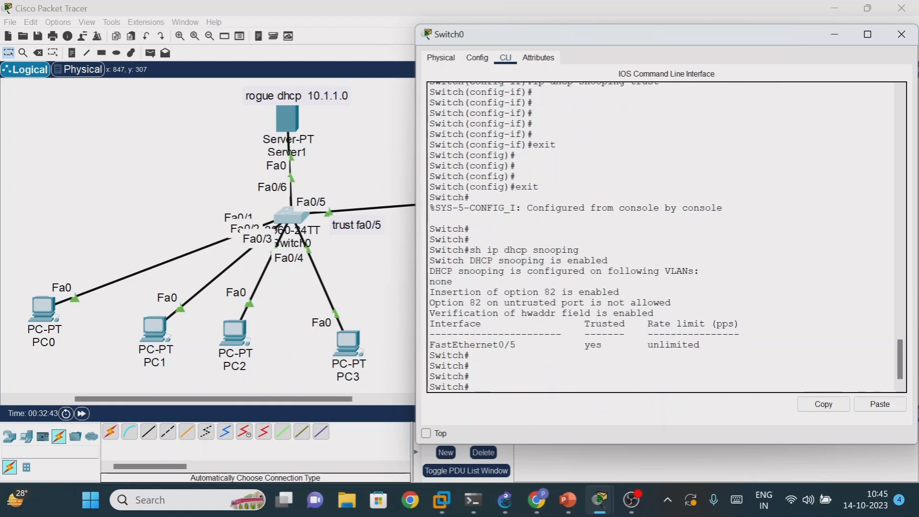
drag(441, 344, 494, 344)
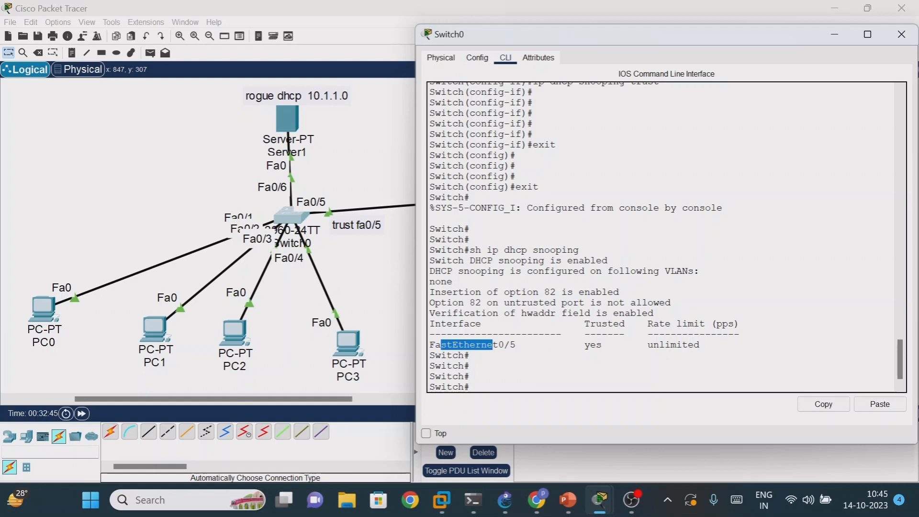
drag(579, 345, 597, 345)
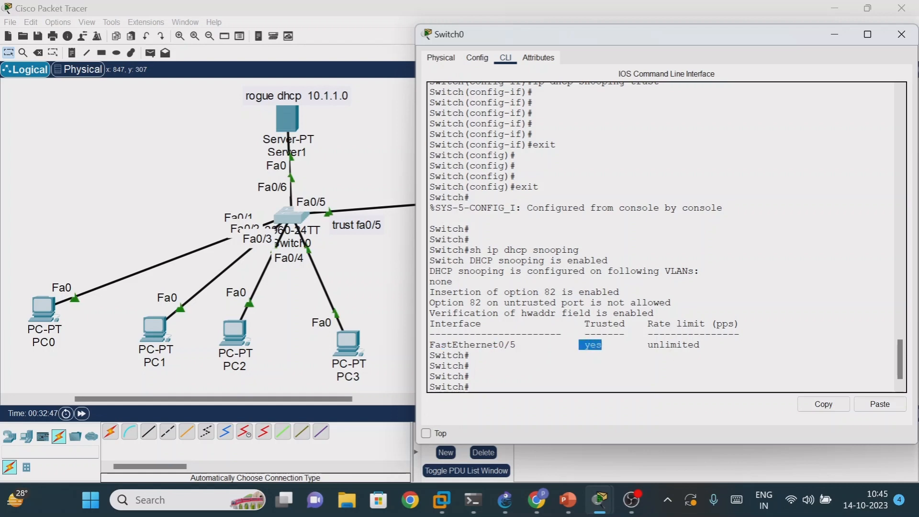
- Minimize Switch0's window and renew PC0's address in its IP Configuration by switching from DHCP to Static and back to DHCP
click(836, 33)
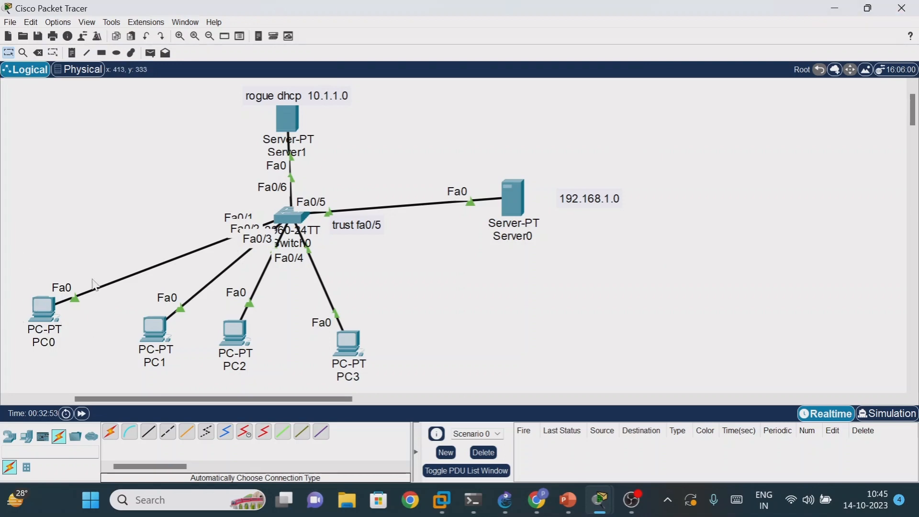
click(47, 309)
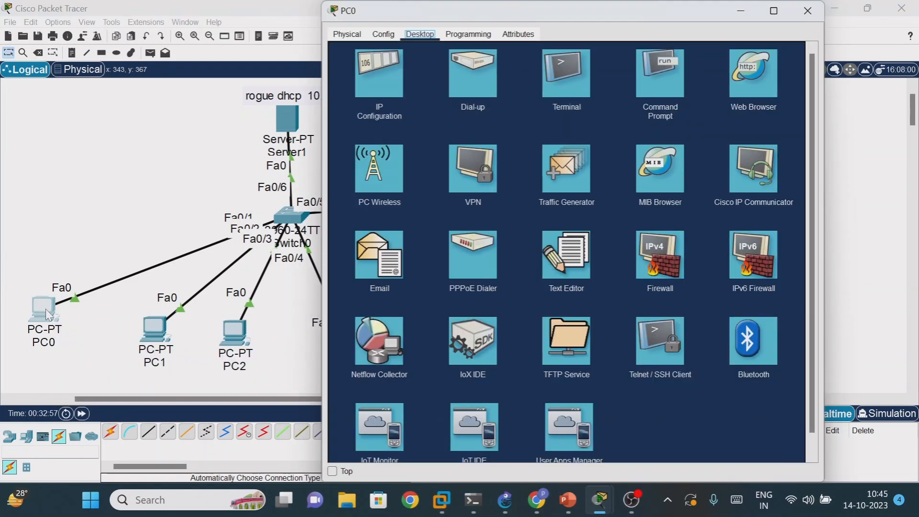
click(392, 82)
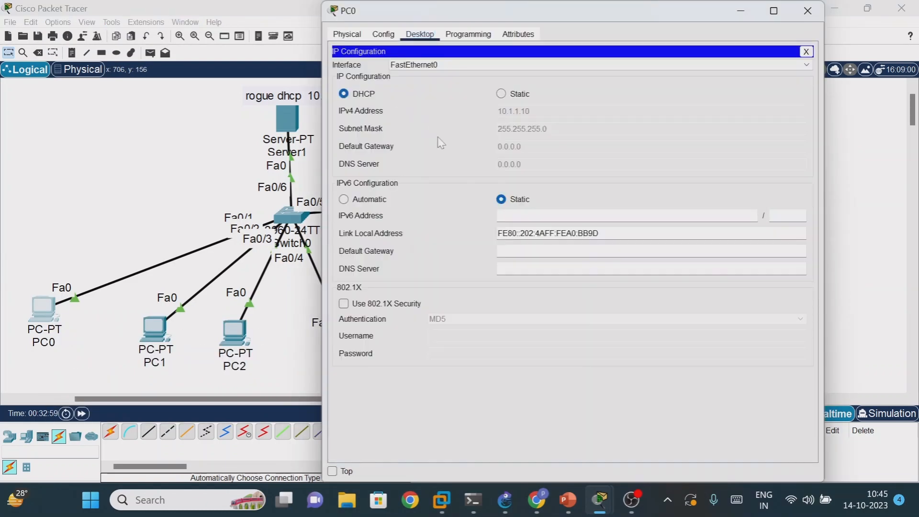
click(501, 94)
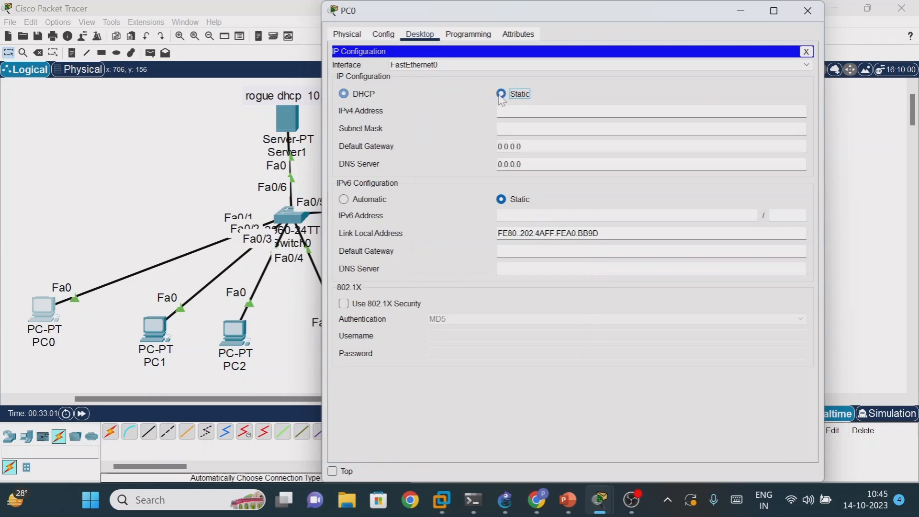
click(344, 95)
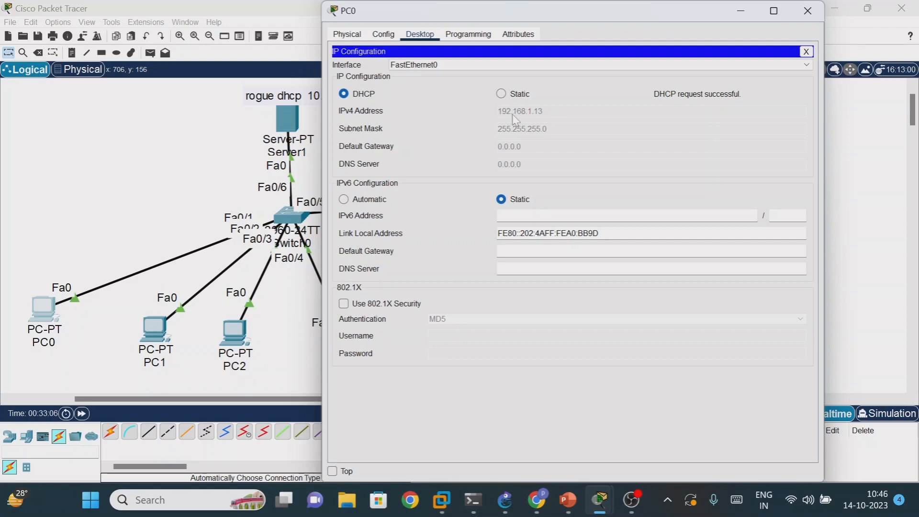
- Repeat PC0's DHCP request two more times by alternating Static and DHCP, moving its window clear of the topology, and close the window
drag(599, 17, 704, 199)
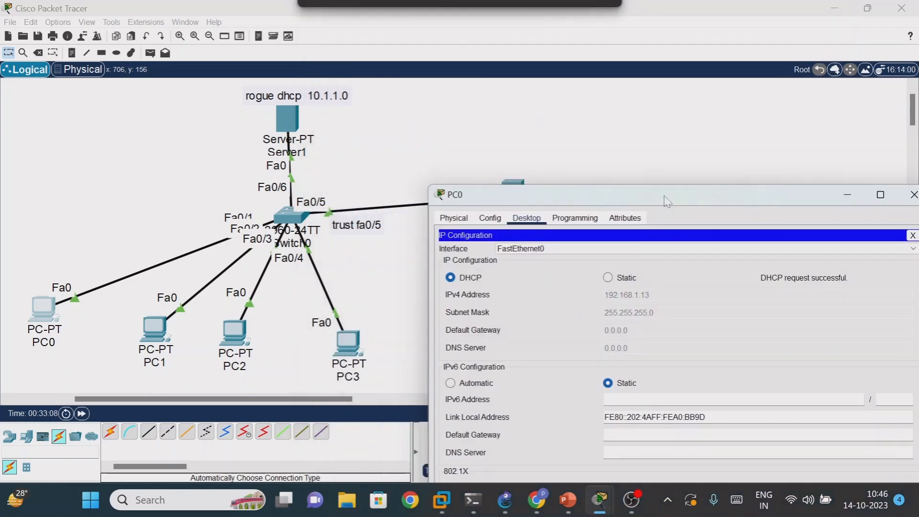
click(608, 279)
click(608, 279)
click(451, 279)
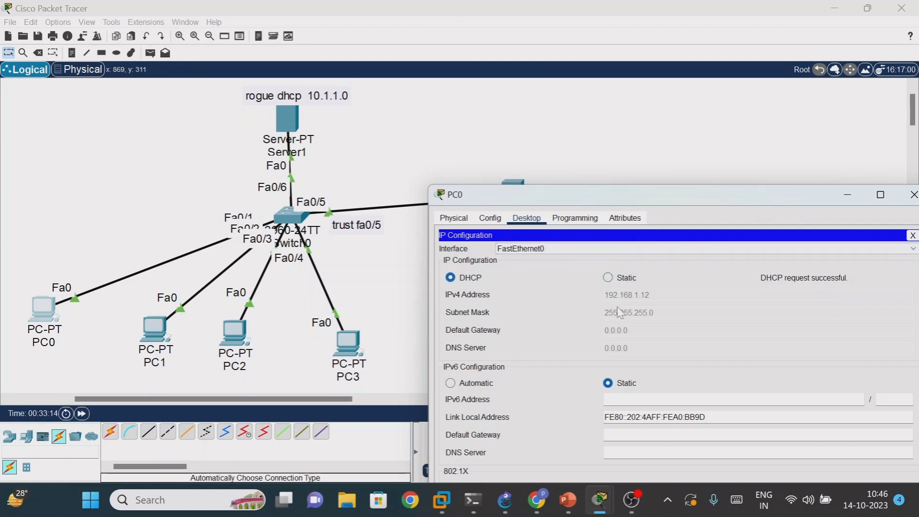
click(608, 278)
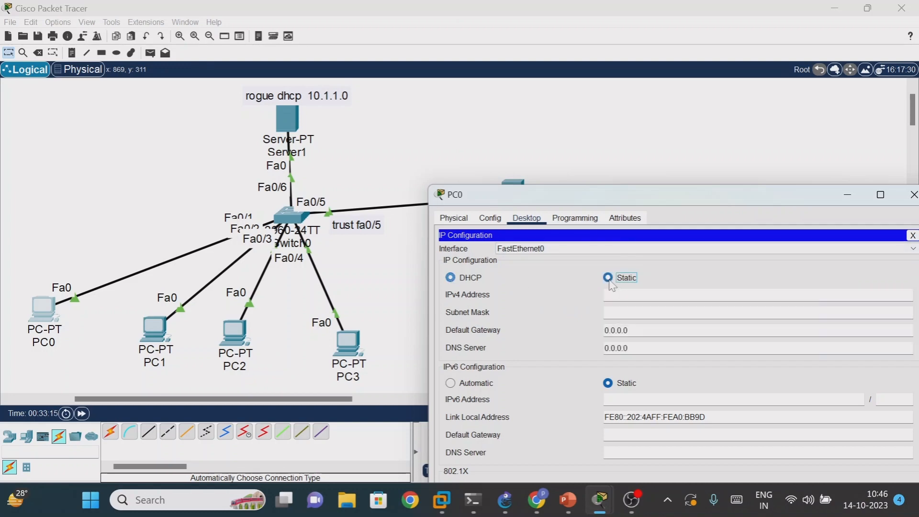
click(451, 278)
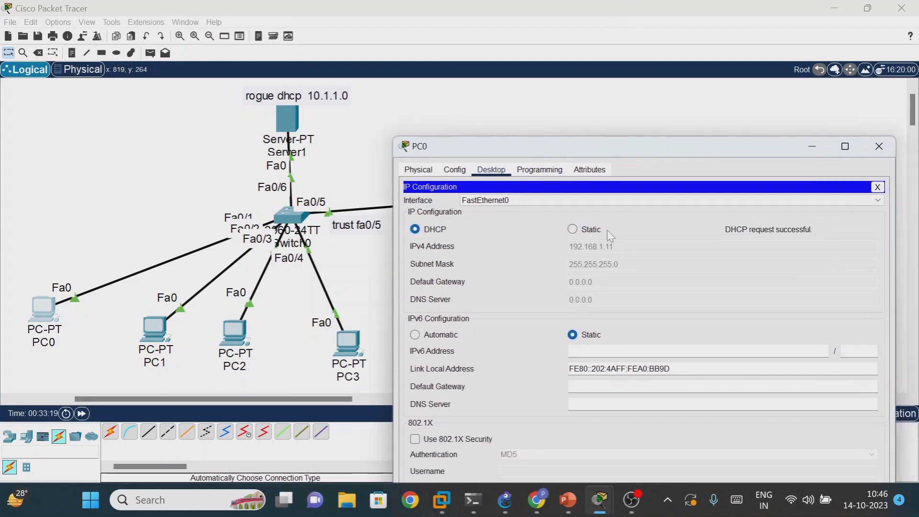
drag(633, 151, 529, 147)
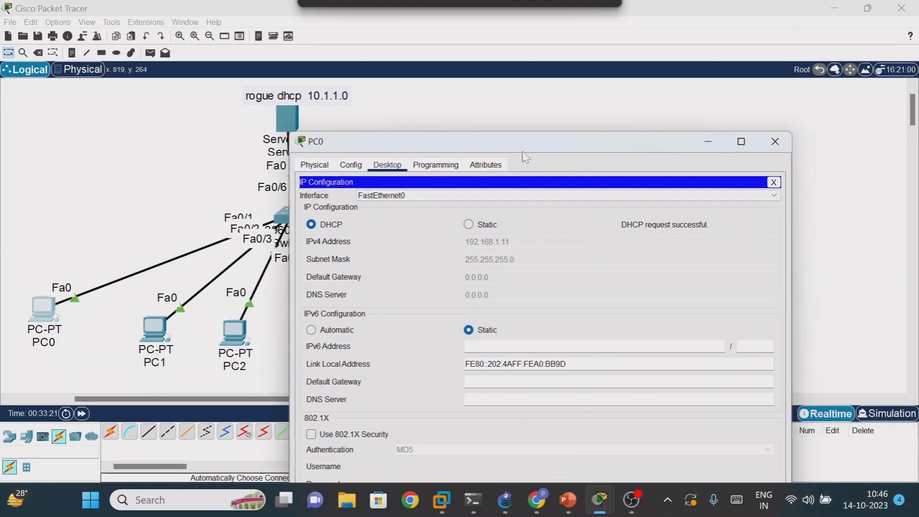
click(776, 142)
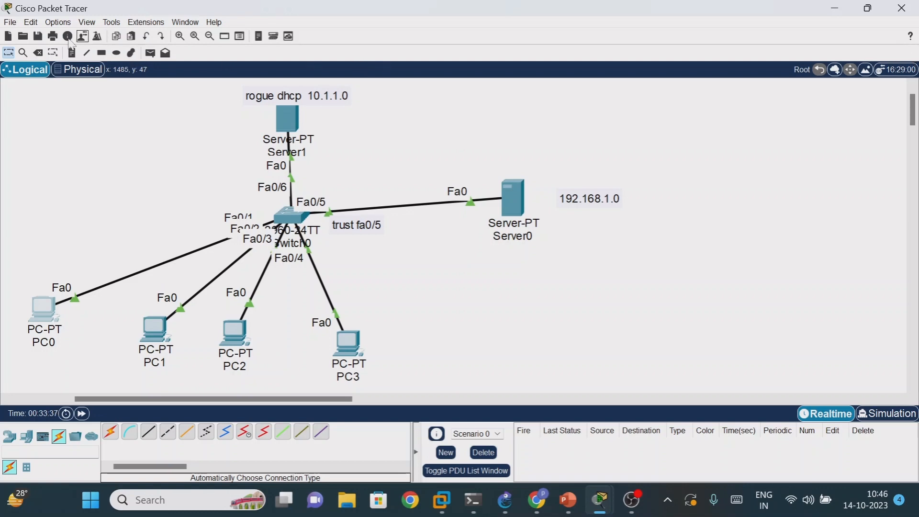
- Switch to the PowerPoint presentation and advance from slide 11 to the Port security slide
click(837, 8)
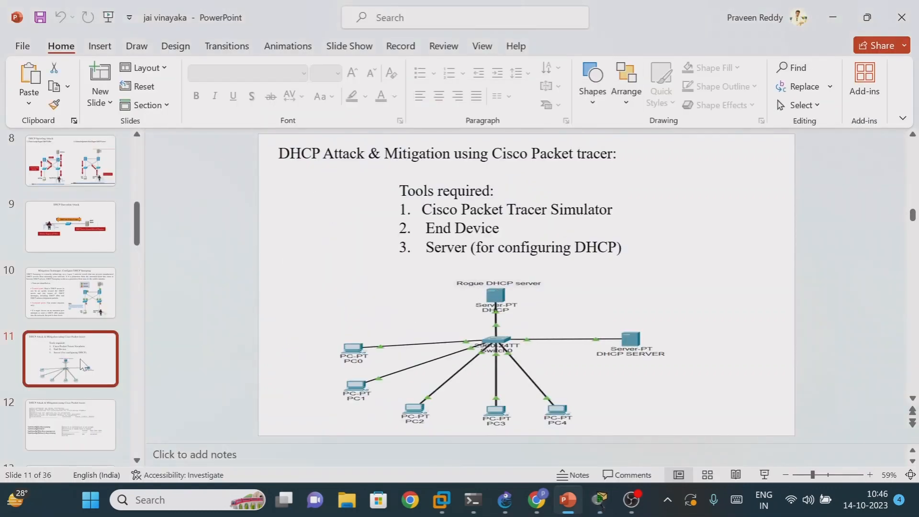
key(Down)
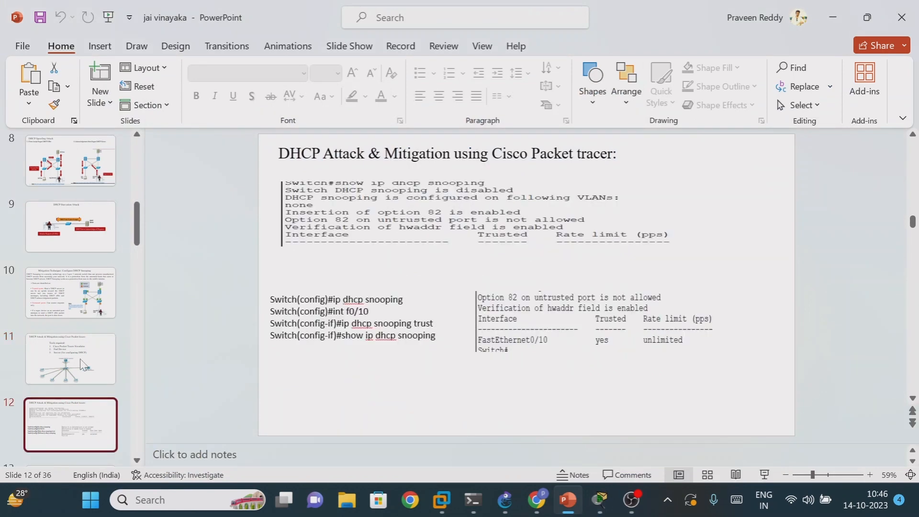
key(Down)
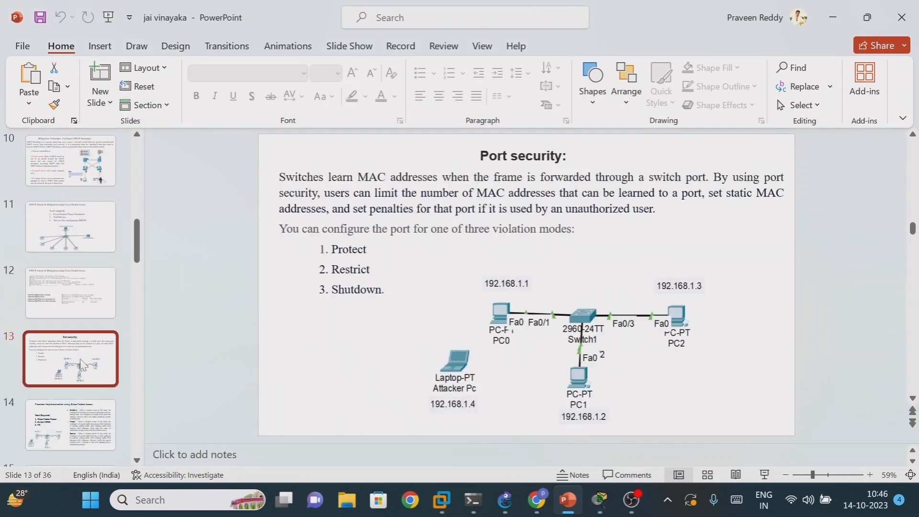
- Start the slide show and advance through the DHCP mitigation and Port security slides to the MAC Address Flooding Attack slide
key(F5)
click(144, 384)
key(Down)
key(Down)
key(Down)
key(Down)
key(Down)
key(Down)
key(Down)
key(Down)
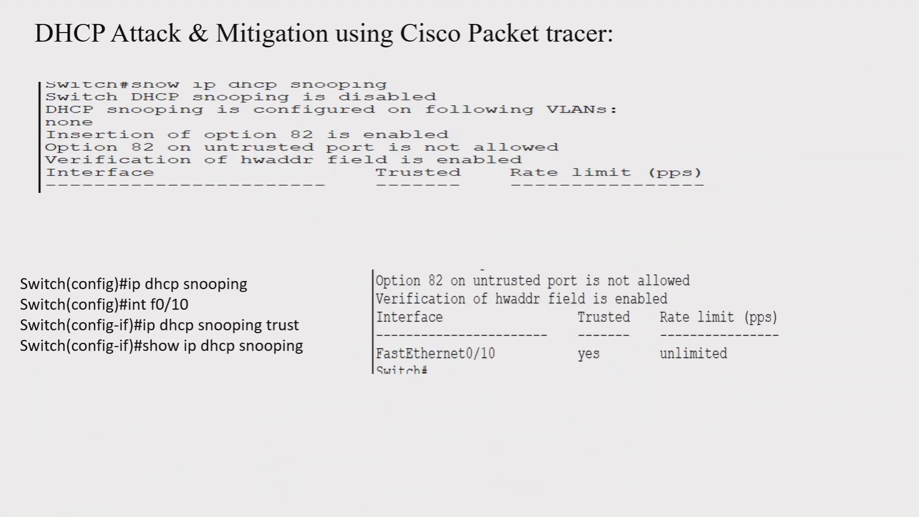
key(Down)
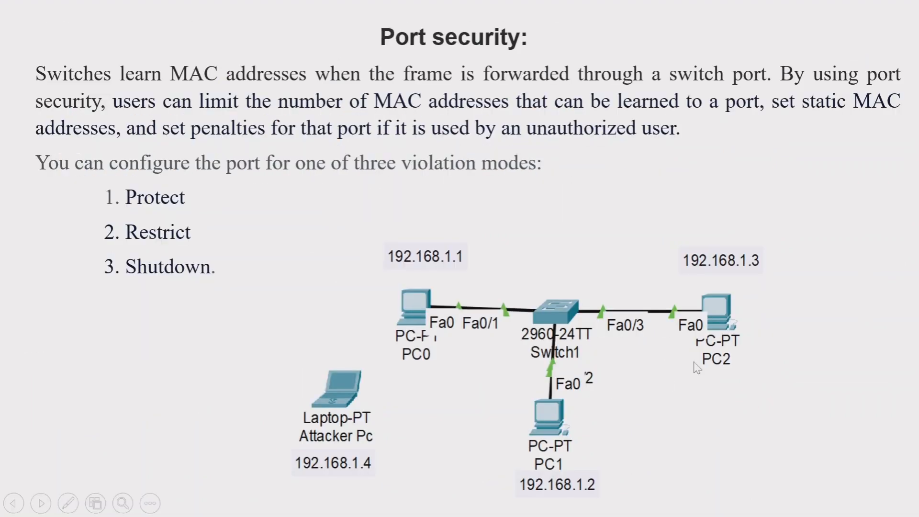
key(Down)
key(Down)
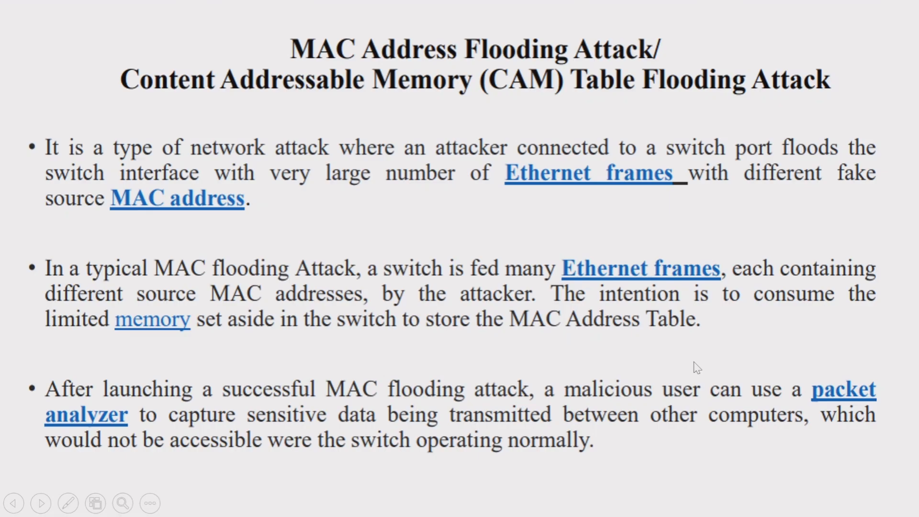
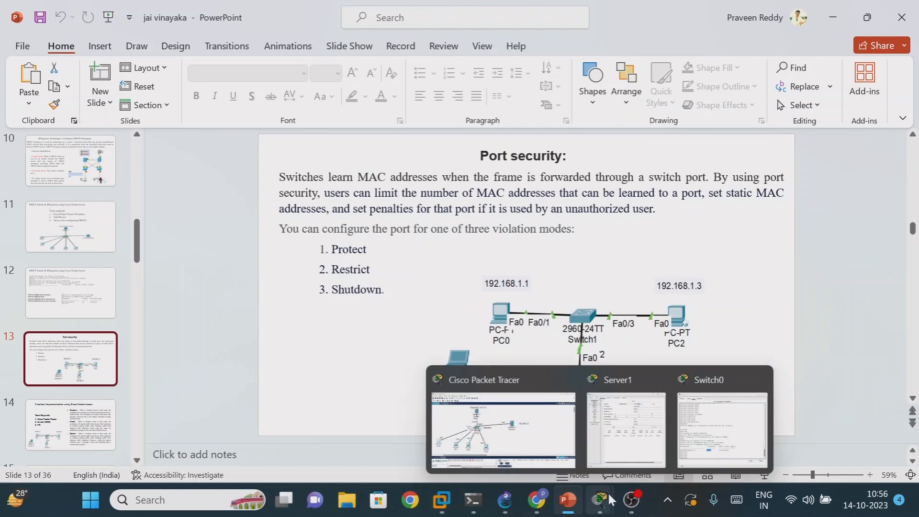
- Switch to Cisco Packet Tracer and start a new empty network, discarding the unsaved changes to the DHCP topology
click(538, 448)
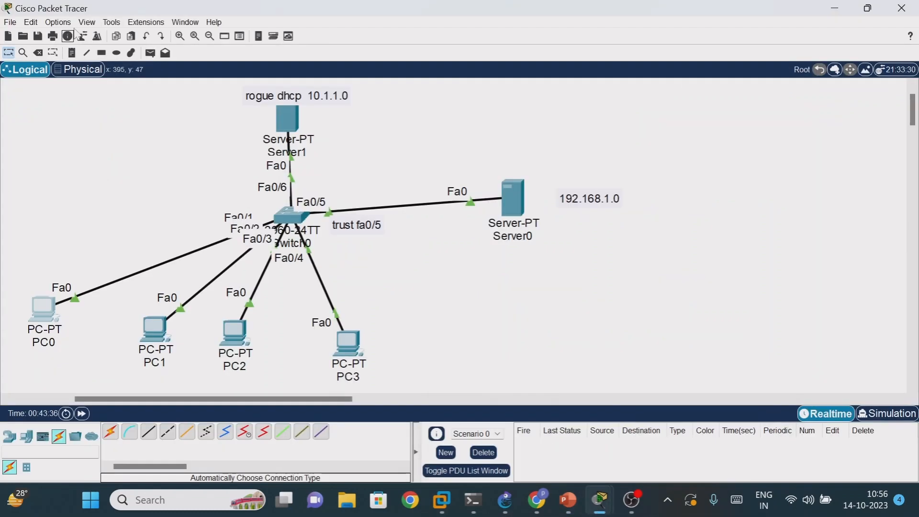
click(10, 22)
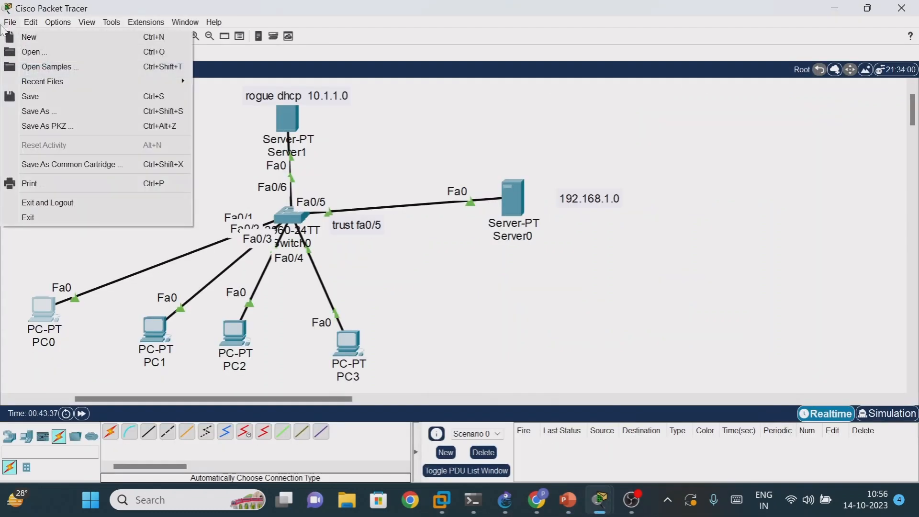
click(23, 38)
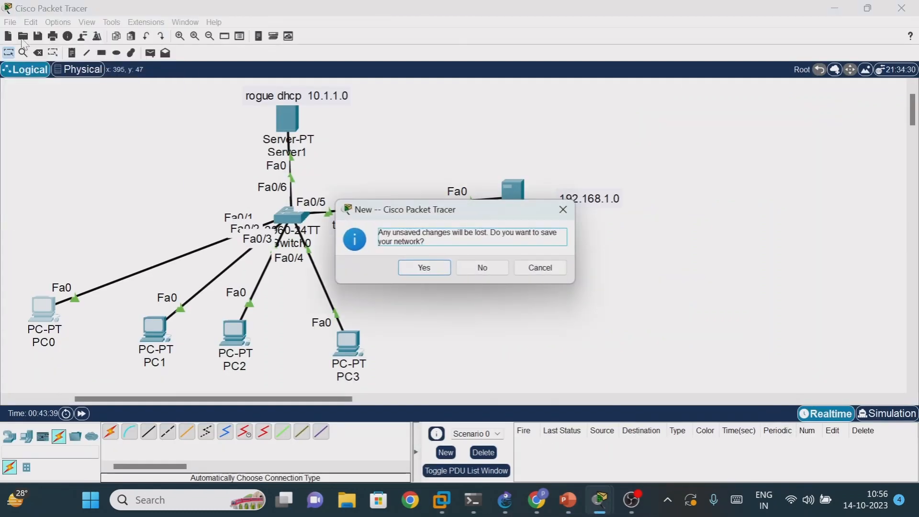
click(467, 268)
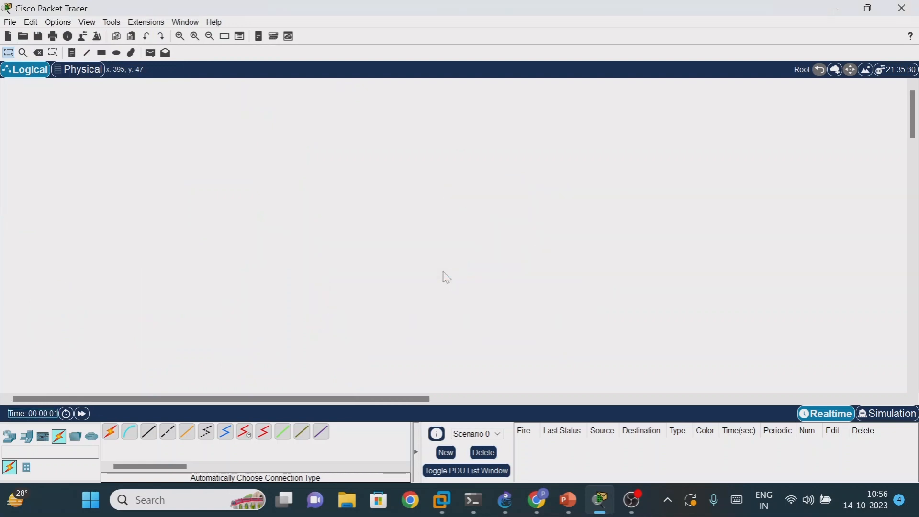
- Place two PCs one above the other in the workspace and a 2960 switch beside them
click(32, 440)
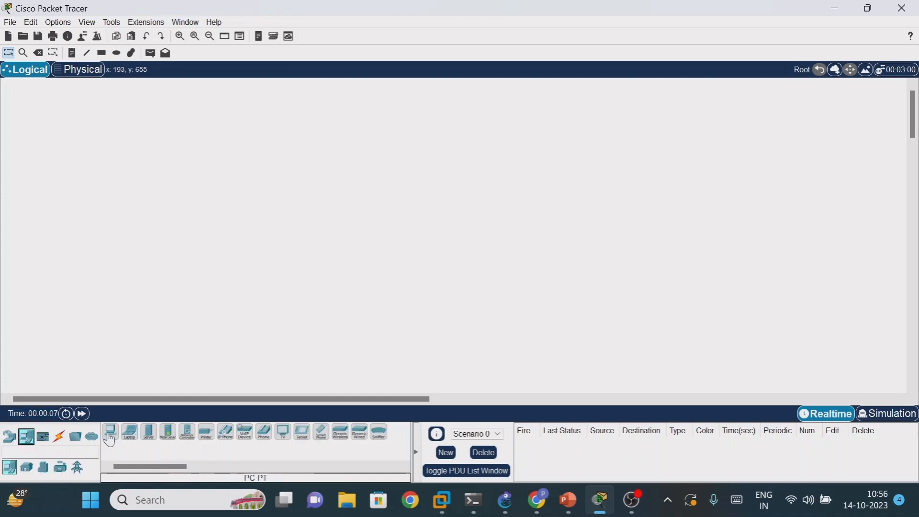
drag(110, 433, 228, 240)
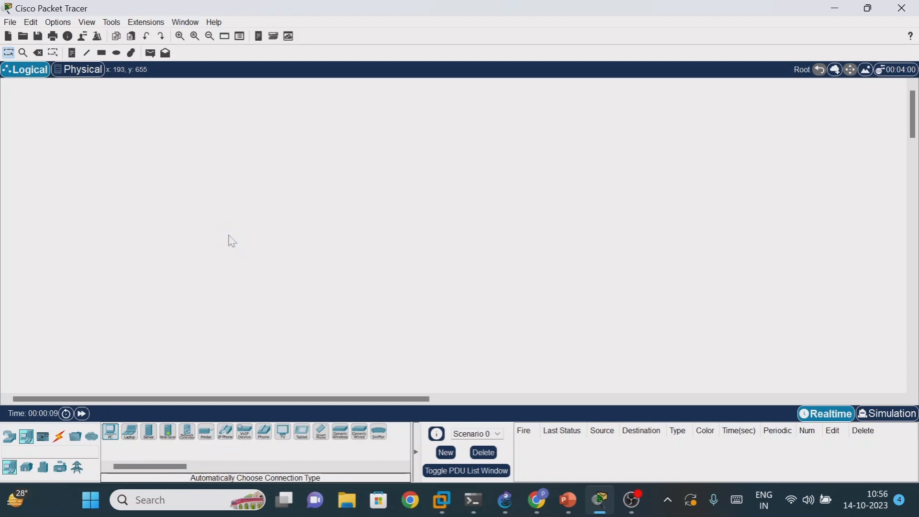
drag(110, 434, 240, 317)
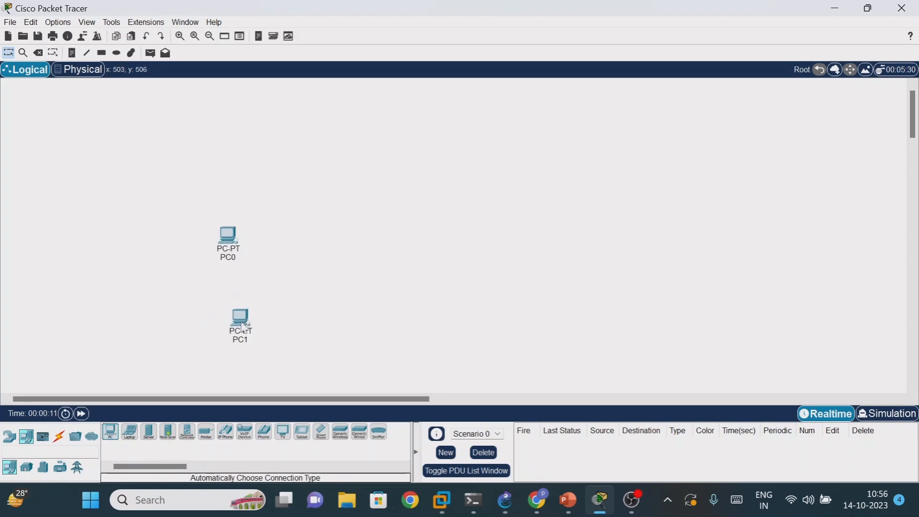
click(9, 436)
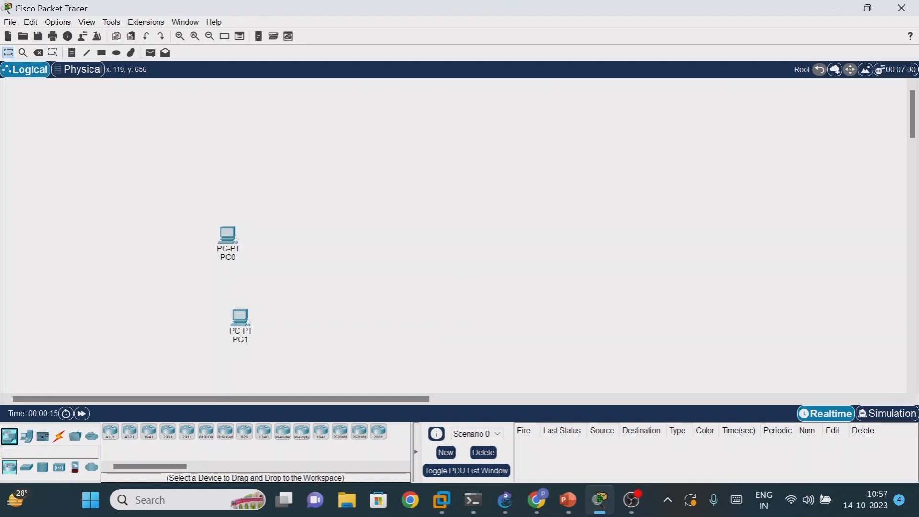
click(26, 467)
drag(111, 432, 365, 259)
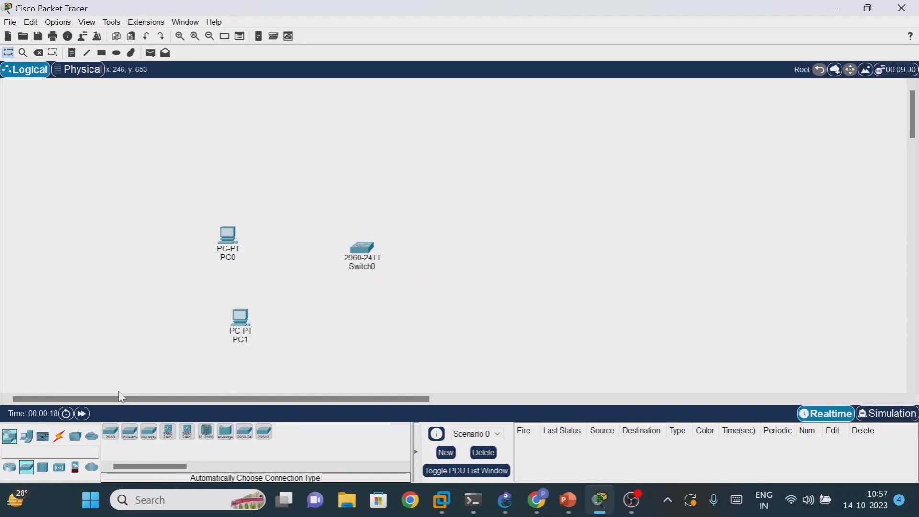
- Connect PC0's FastEthernet0 to Switch0's FastEthernet0/5 with a copper straight-through cable
click(59, 436)
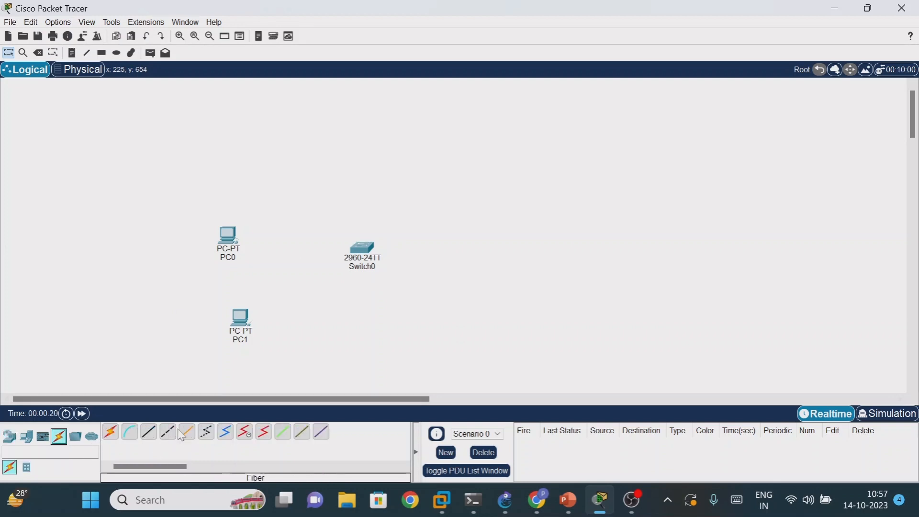
click(149, 432)
click(238, 244)
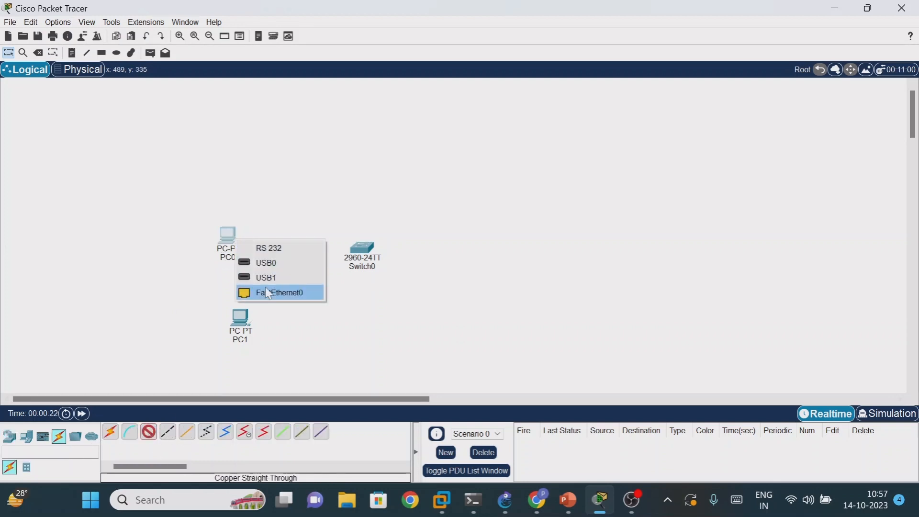
click(268, 293)
click(362, 247)
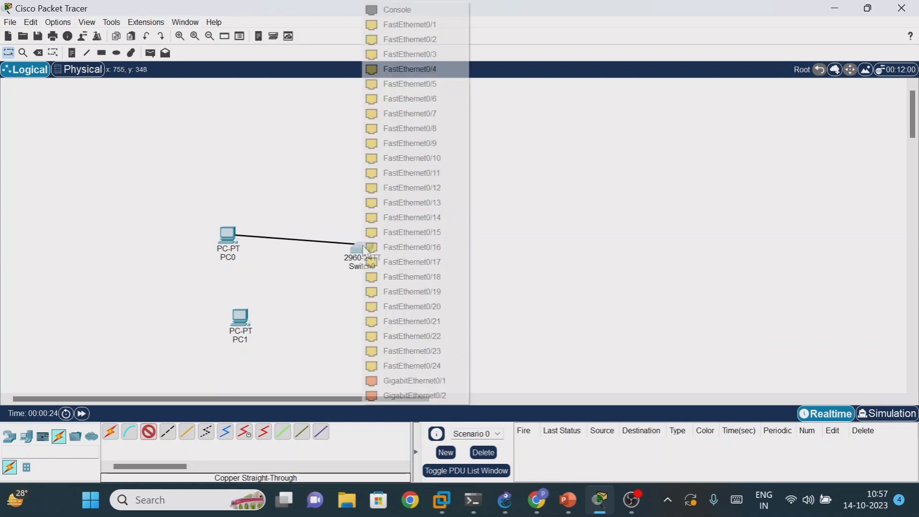
click(441, 84)
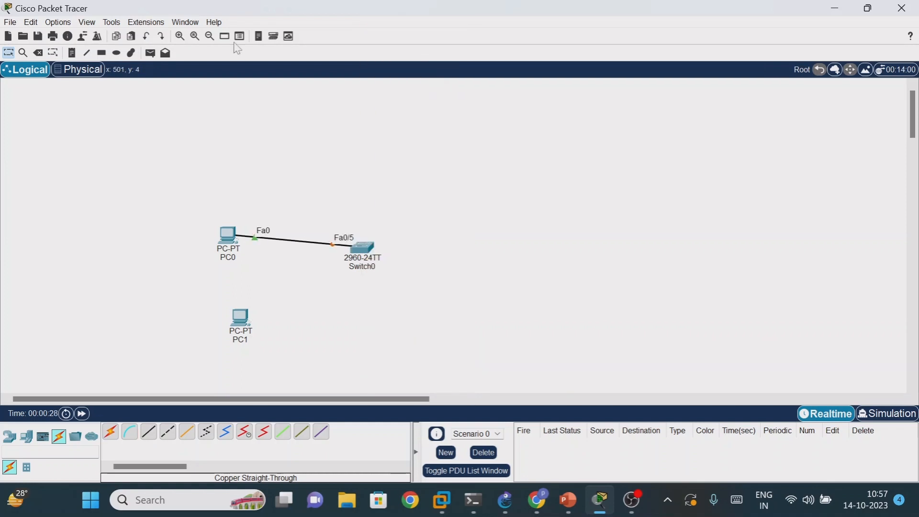
- Rename PC1 as hacker and move it slightly so that it sits below PC0
click(180, 36)
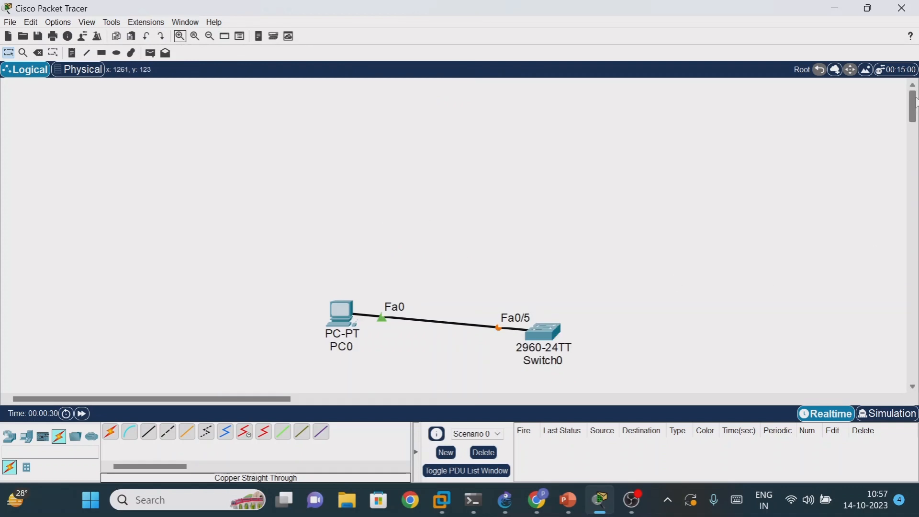
drag(917, 109, 916, 126)
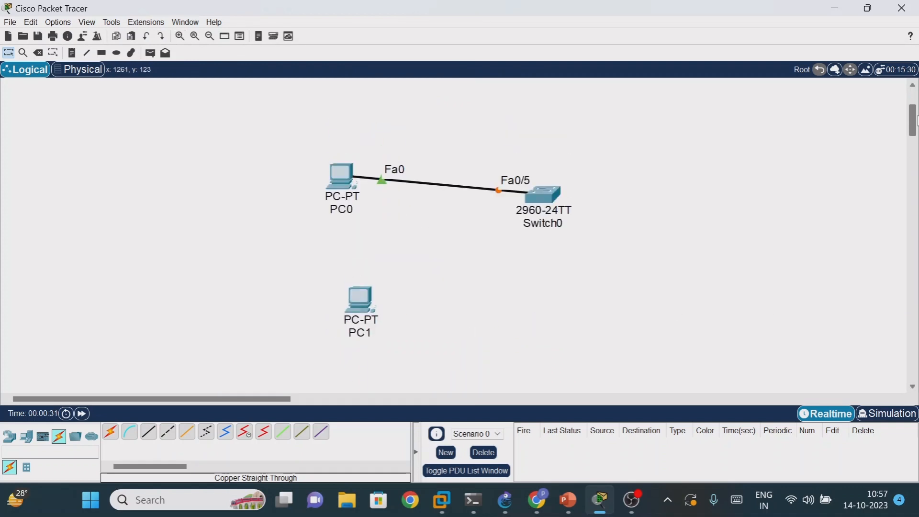
click(358, 341)
key(BackSpace)
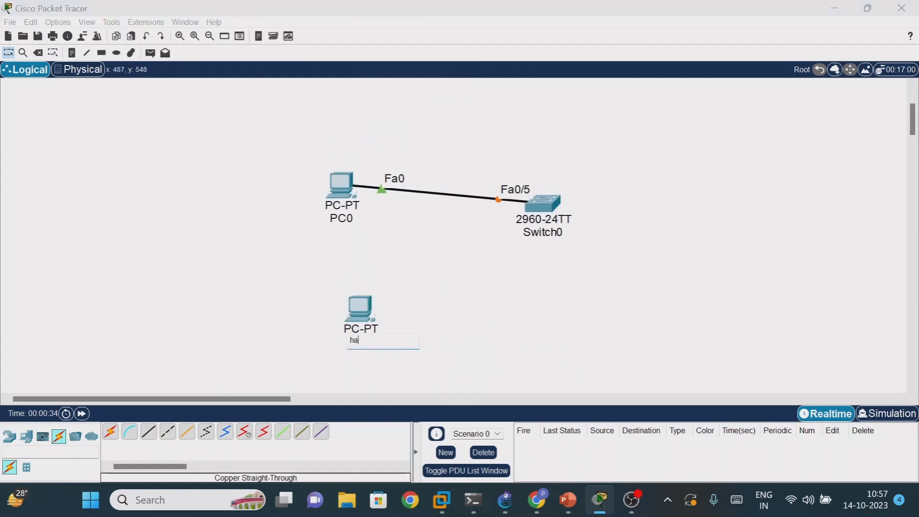
key(Return)
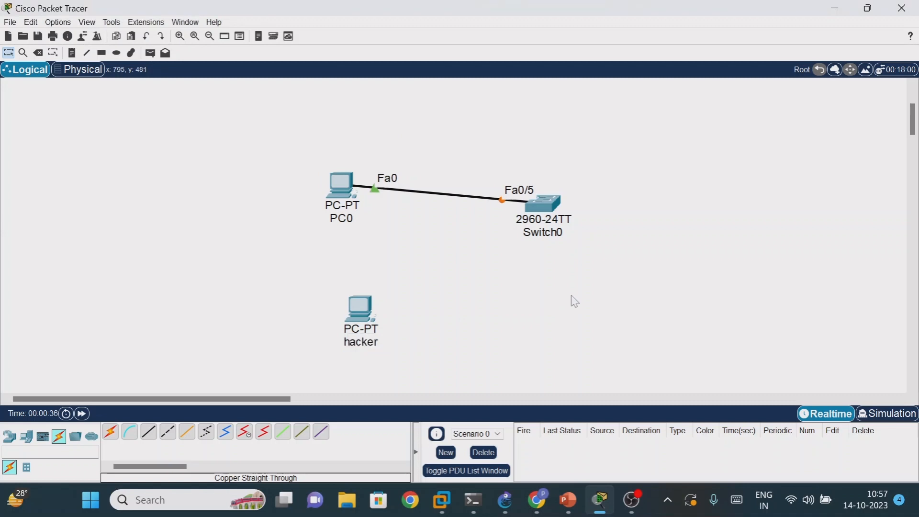
drag(369, 314, 356, 305)
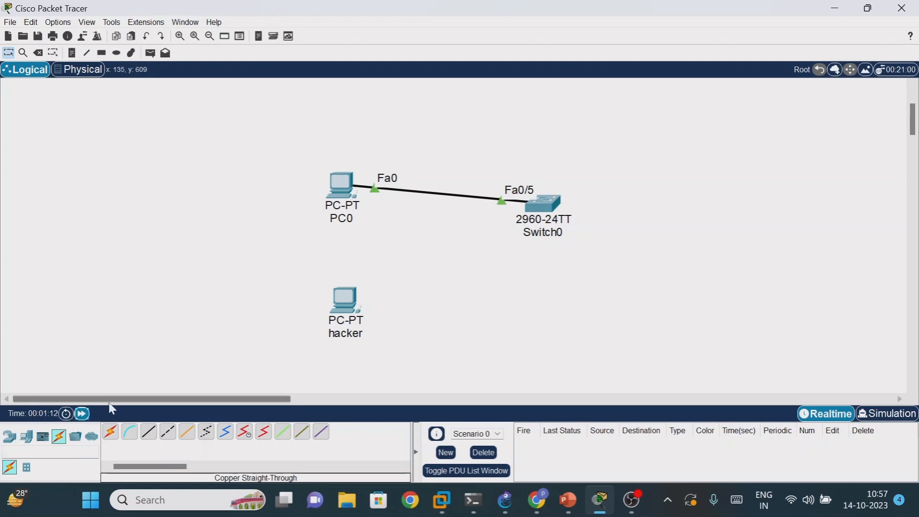
- Open Switch0's command line, move its window clear of the topology, and enter privileged EXEC mode with en
drag(109, 401, 169, 414)
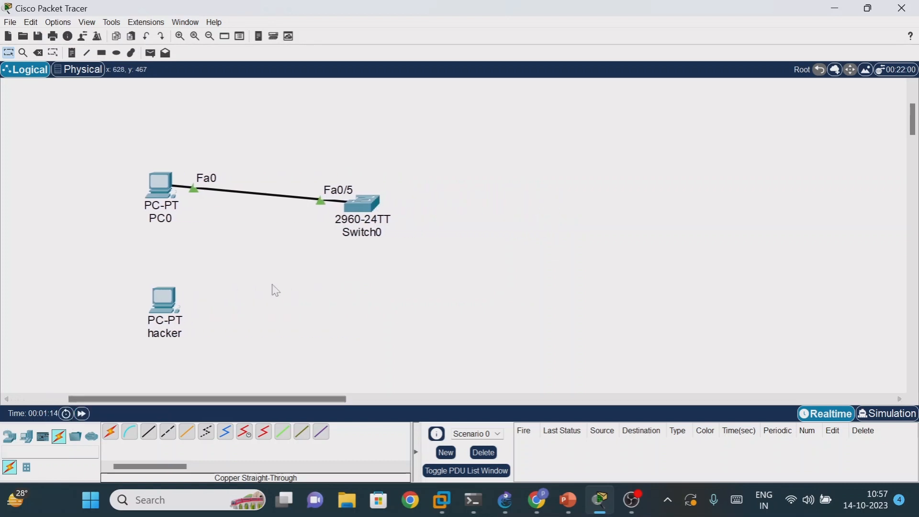
click(368, 207)
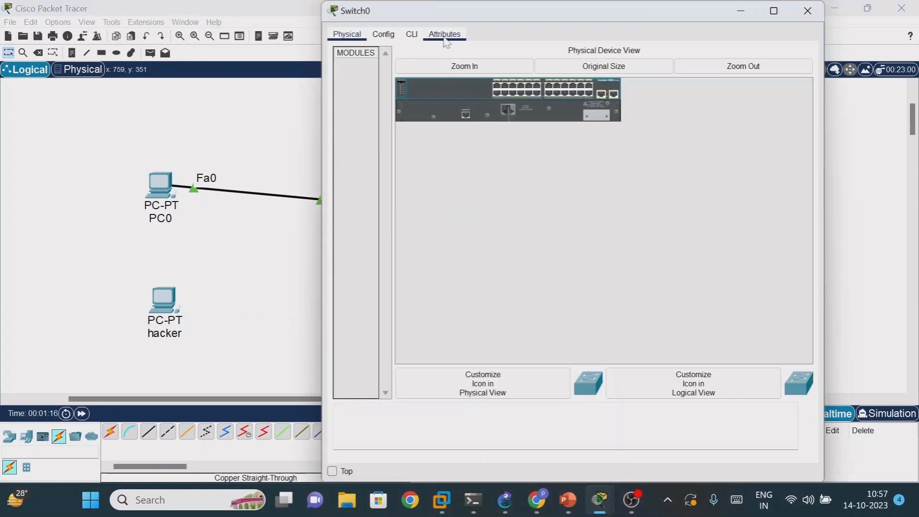
click(411, 34)
drag(467, 10, 595, 18)
key(Return)
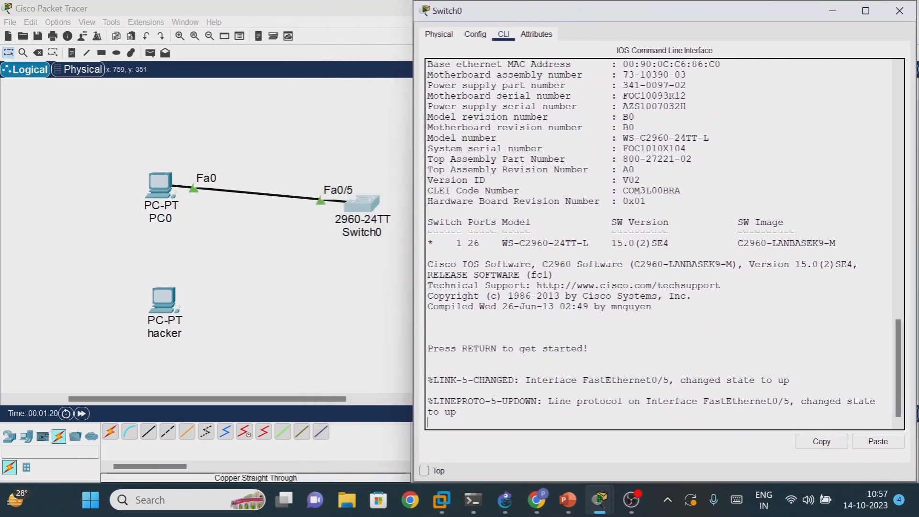
key(Return)
key(Return)
key(Return)
text(en)
key(Return)
key(Return)
key(Return)
key(Return)
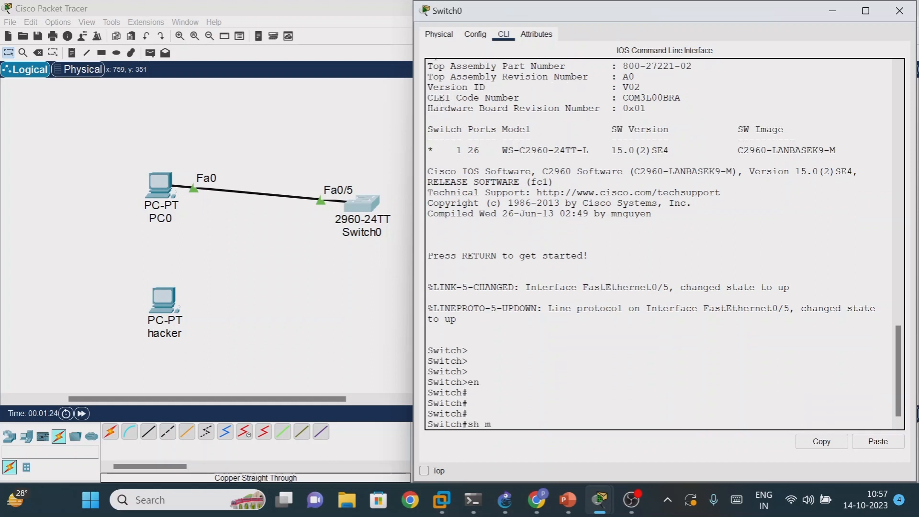
- Display Switch0's MAC address table with sh mac-address-table, highlight the command, and minimize the switch window
text(sh mac)
key(Tab)
key(Tab)
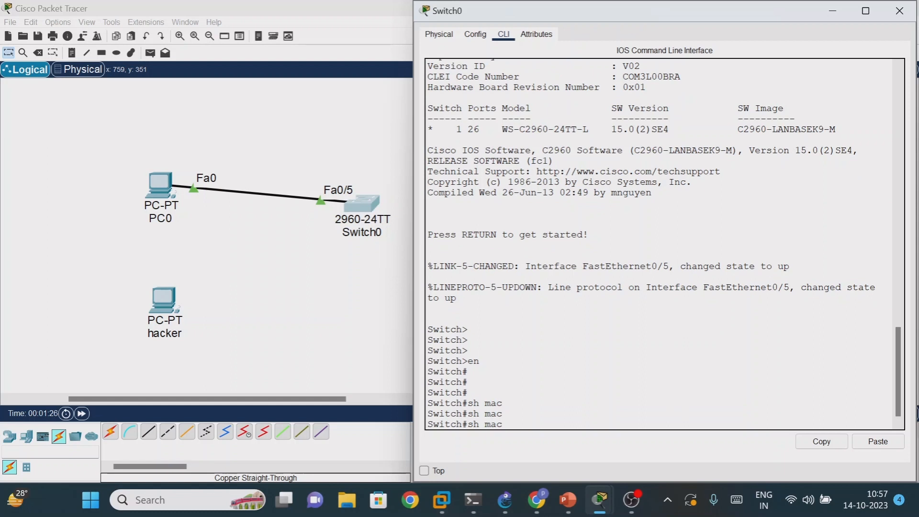
text(-ad)
key(Tab)
key(Return)
key(Return)
key(Return)
key(Return)
key(Return)
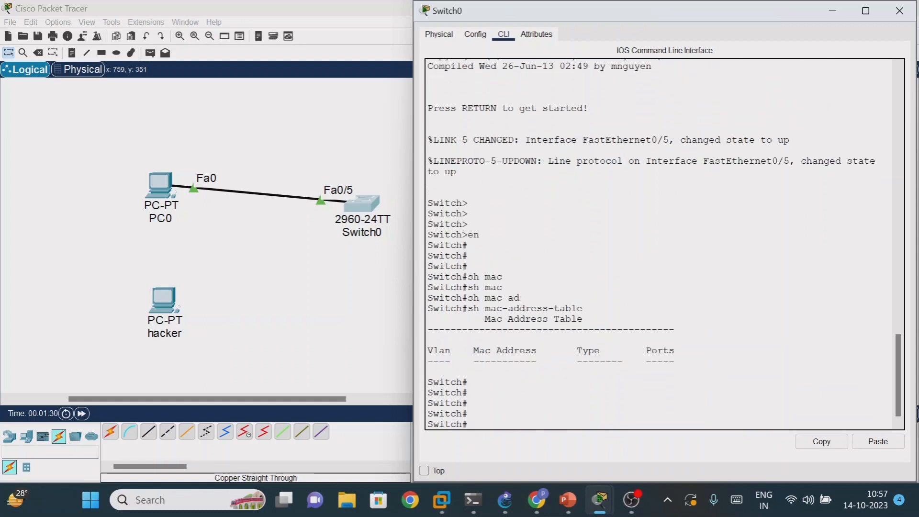
drag(479, 308, 531, 308)
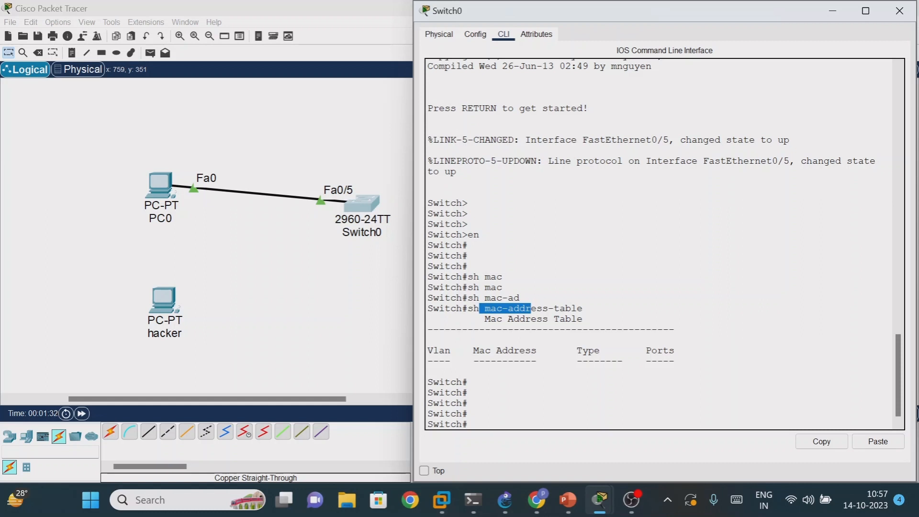
click(839, 12)
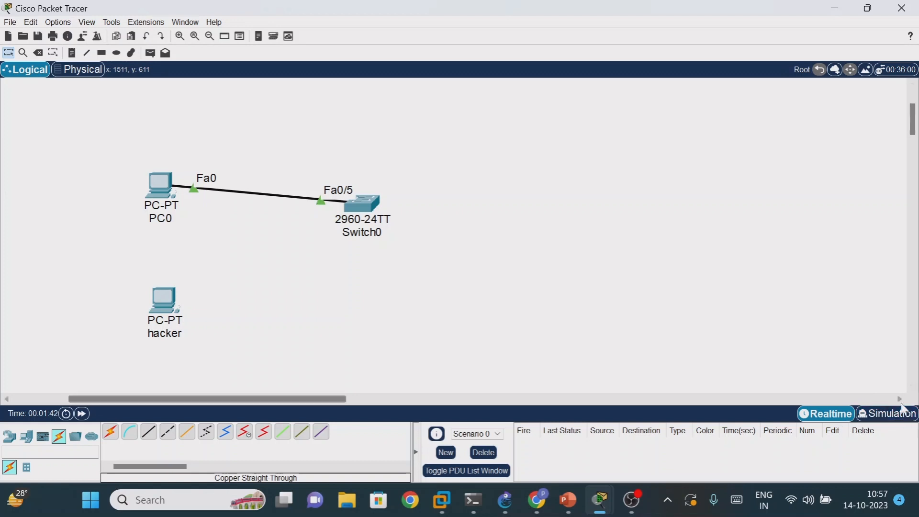
- Place another PC on the opposite side of Switch0 from PC0, closing its device window if it opens
click(26, 437)
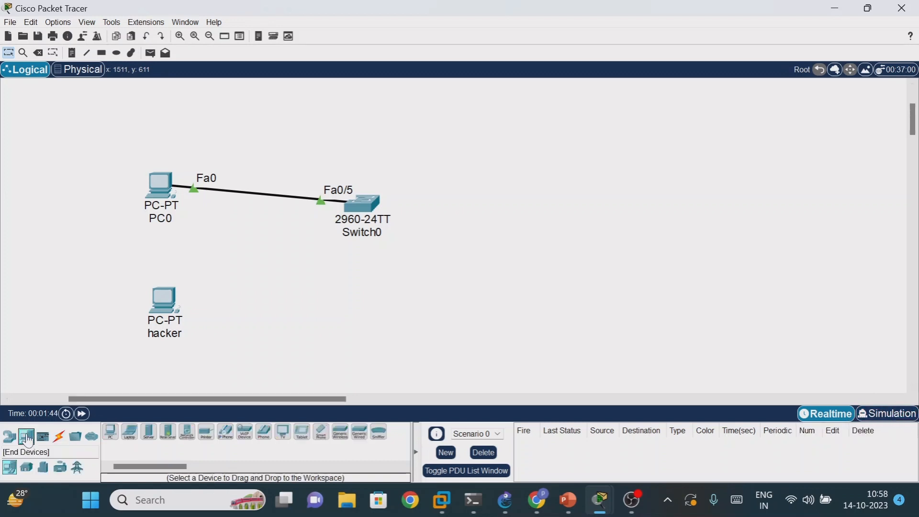
click(111, 432)
click(528, 223)
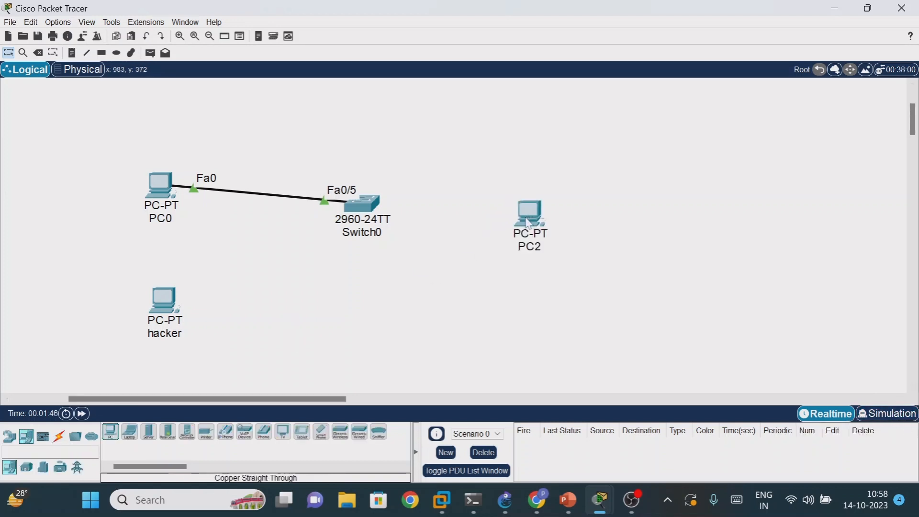
click(526, 208)
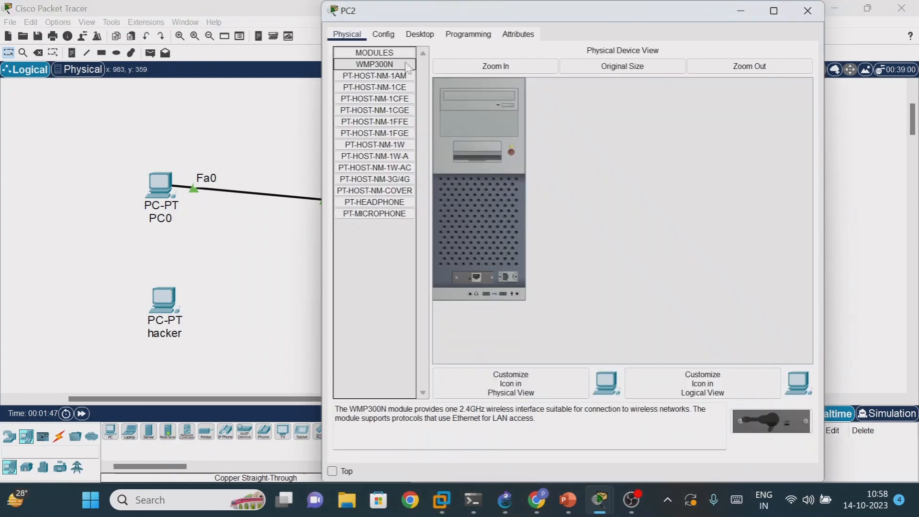
click(809, 15)
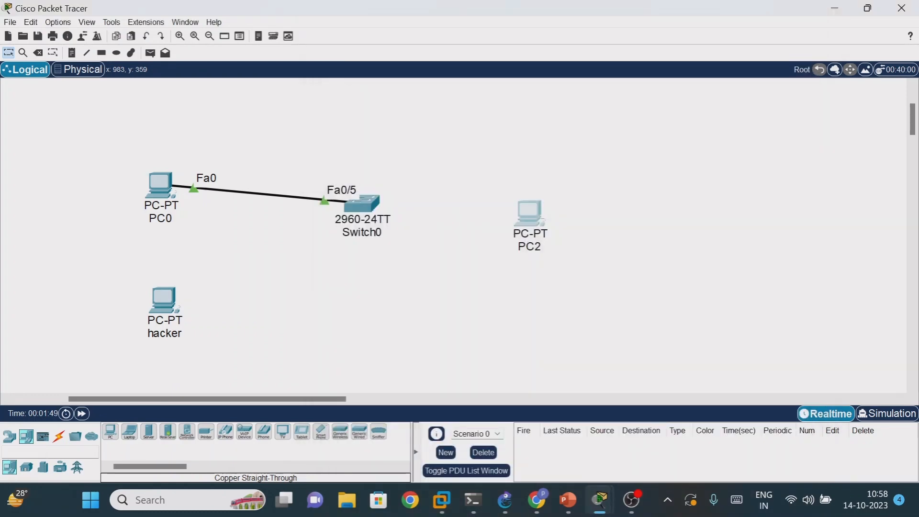
- Connect PC2 to Switch0 with an automatically chosen cable and fast-forward the simulation time
click(59, 436)
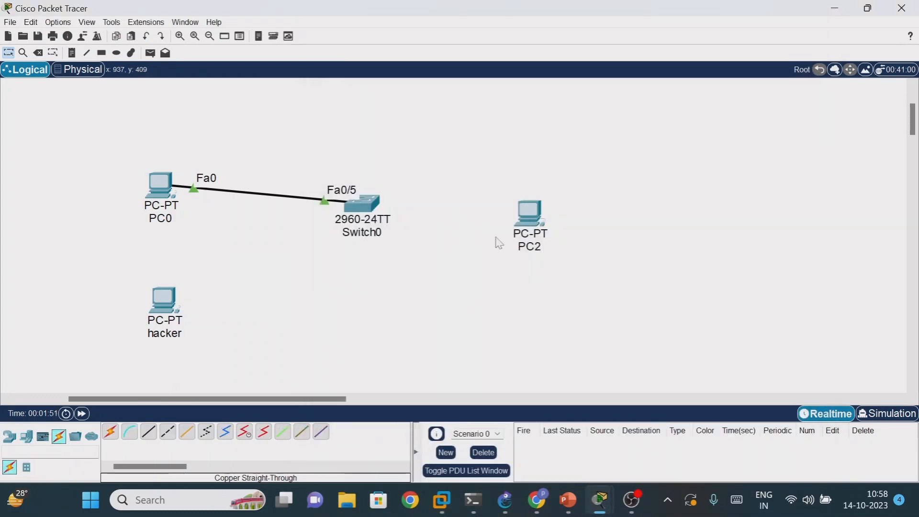
click(110, 432)
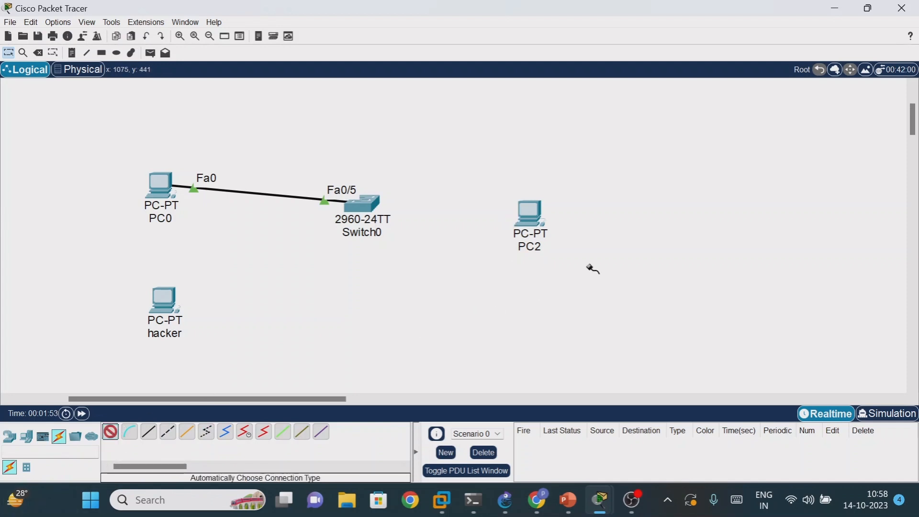
click(536, 232)
click(362, 204)
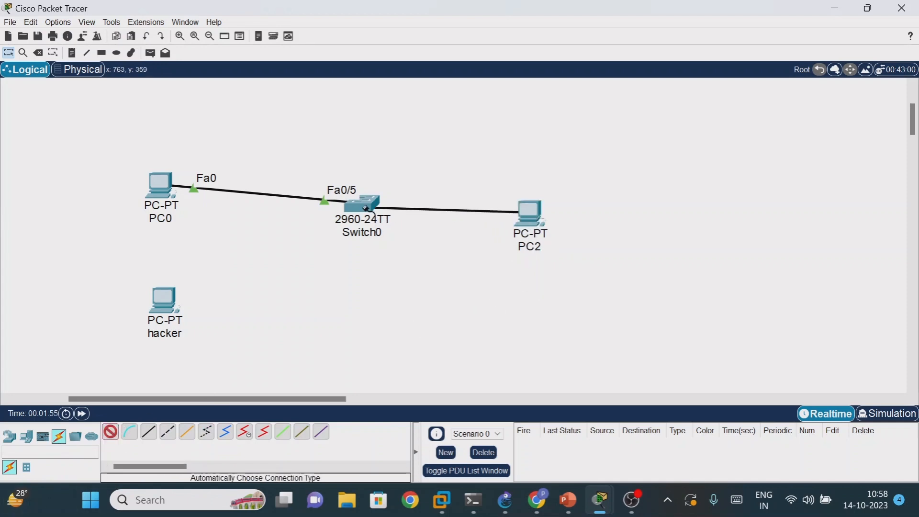
click(82, 413)
- Configure PC0 with the static IPv4 address 192.168.1.1 and subnet mask 255.255.255.0, and close its window
click(158, 188)
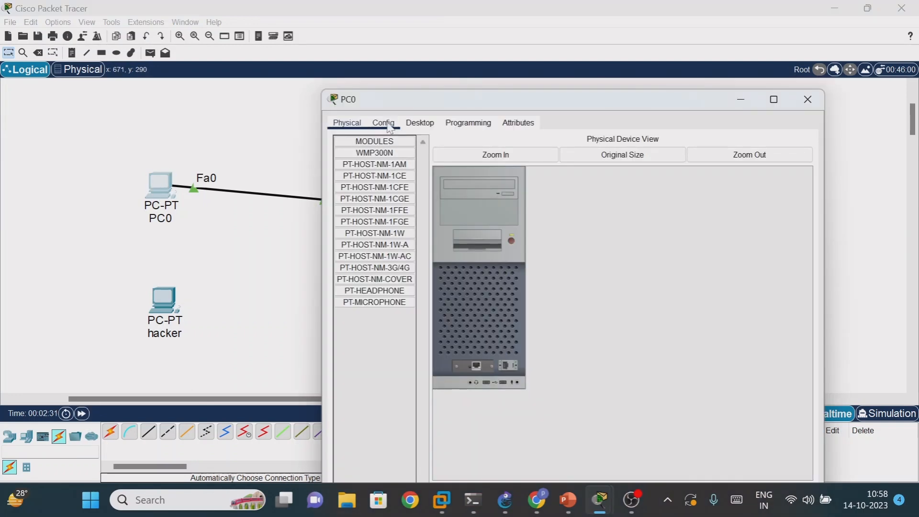
click(420, 123)
click(383, 160)
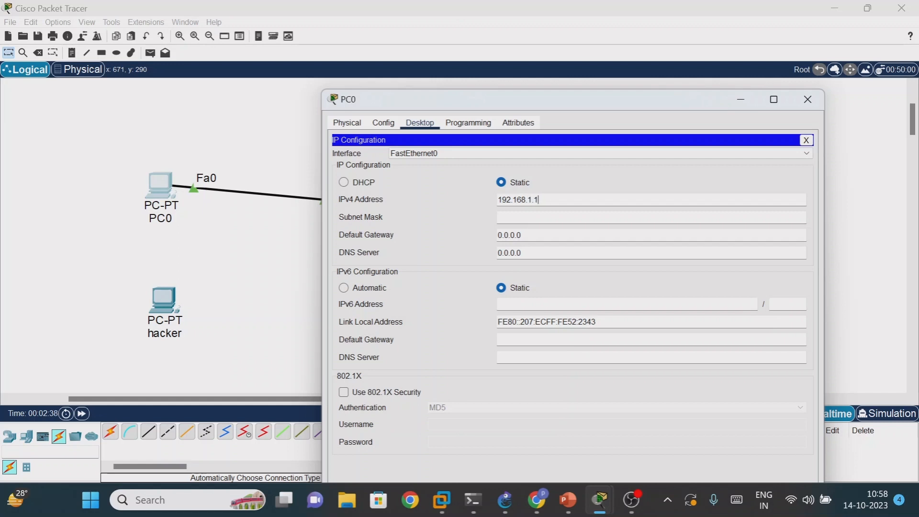
key(Tab)
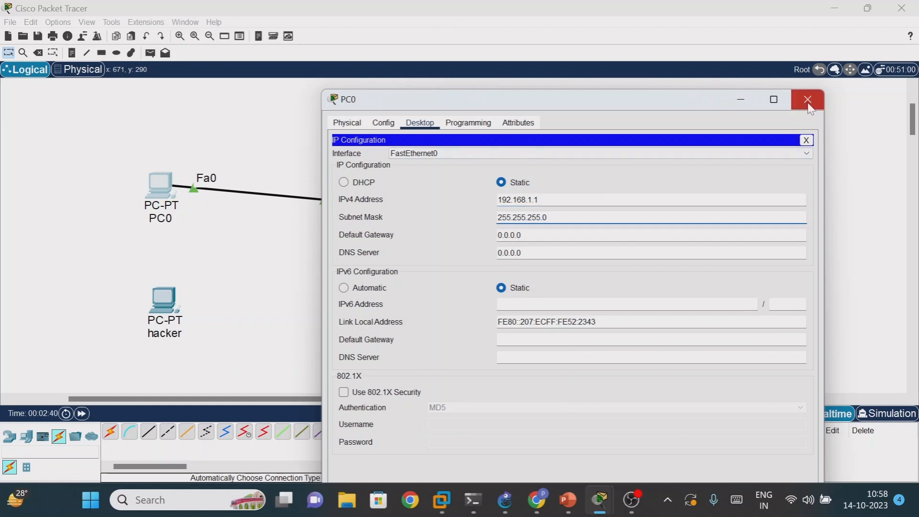
click(808, 99)
- Give PC2 the static IPv4 address 192.168.1.2 with the default subnet mask, and close its window
click(537, 216)
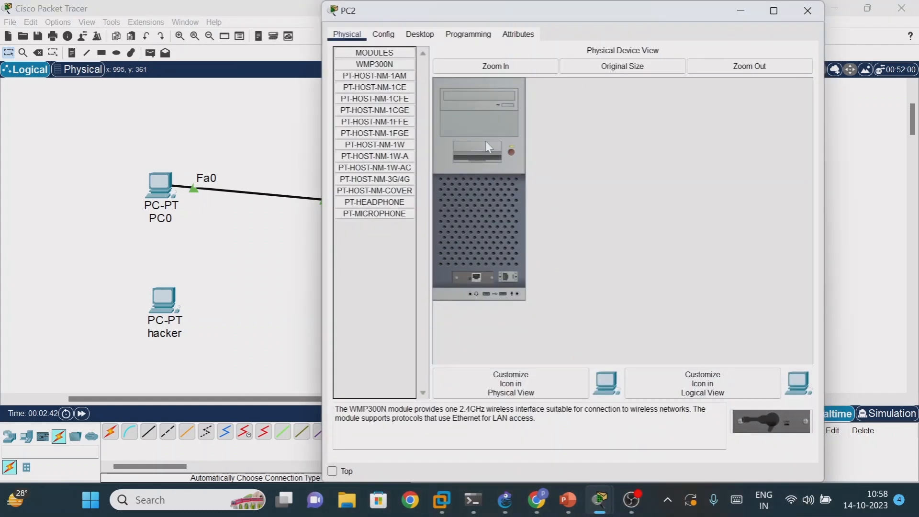
click(420, 34)
click(399, 101)
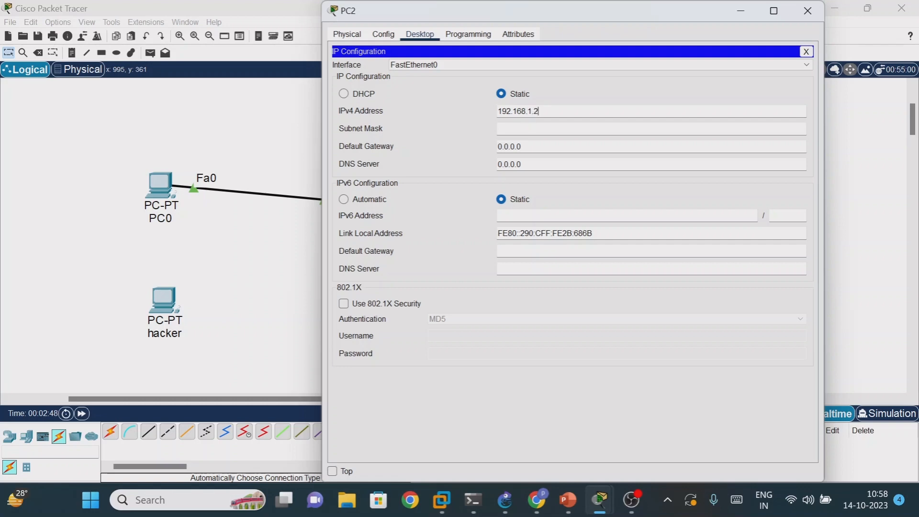
key(Tab)
click(808, 11)
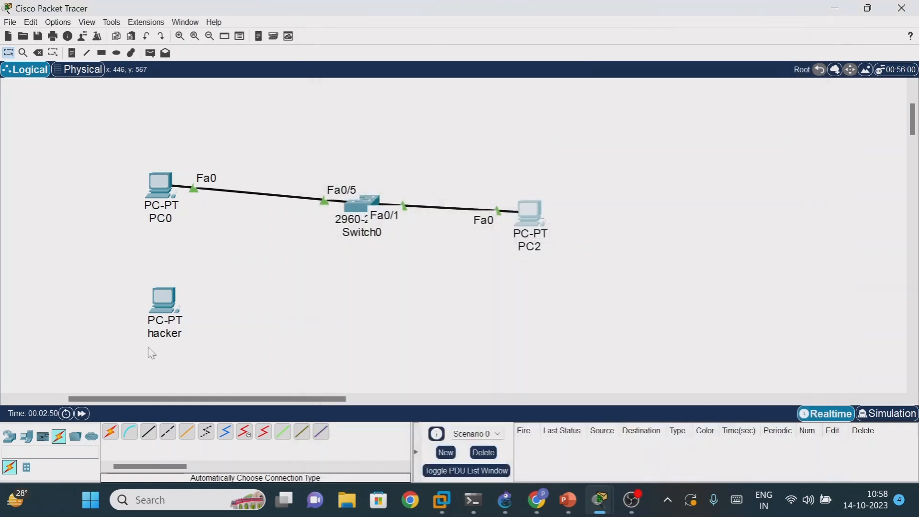
- Assign the hacker PC the static IPv4 address 192.168.1.3 with the default subnet mask, and close its window
click(175, 300)
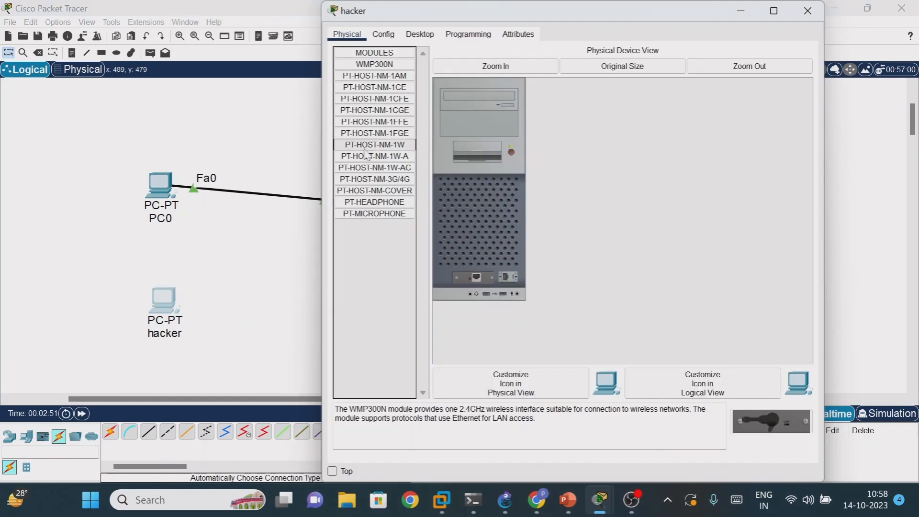
click(420, 34)
click(378, 75)
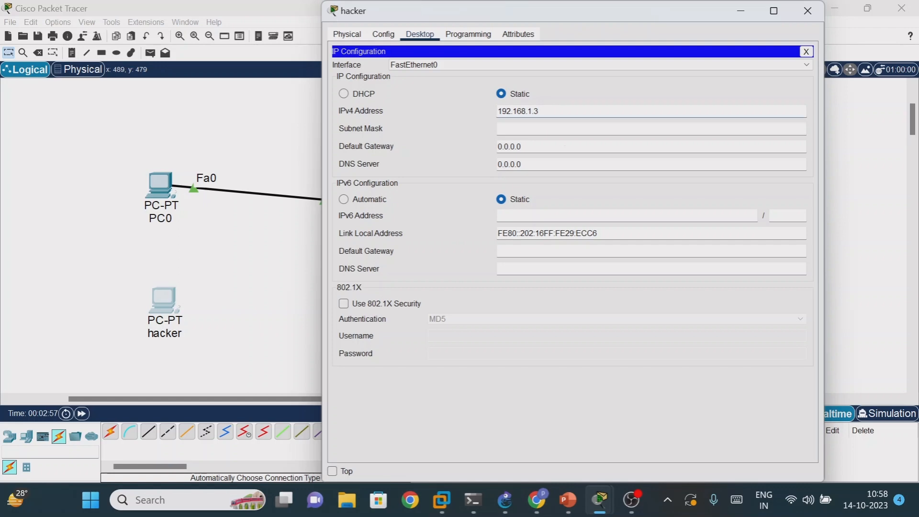
key(Tab)
click(808, 10)
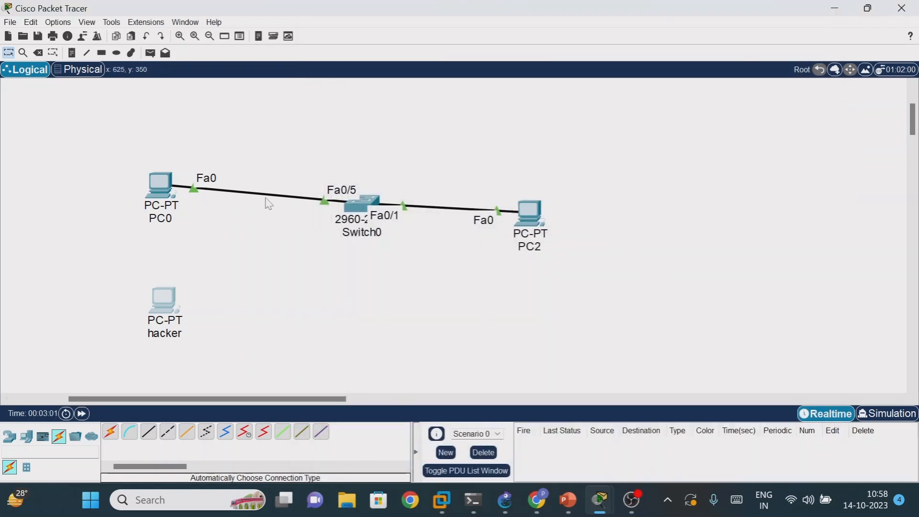
- Shift PC0 and PC2 roughly level with Switch0 and change the workspace to simulation mode
mouse_move(160, 182)
mouse_down()
mouse_move(158, 200)
mouse_move(160, 193)
mouse_up()
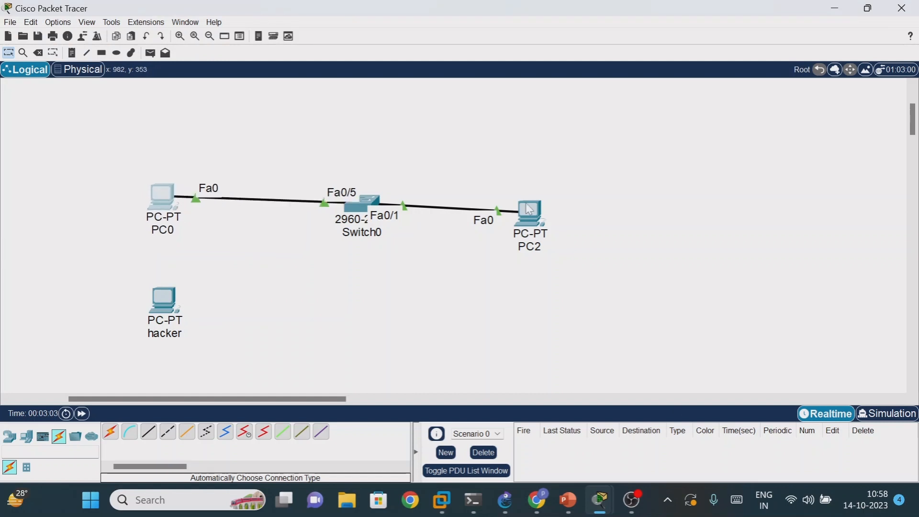
drag(528, 210, 529, 199)
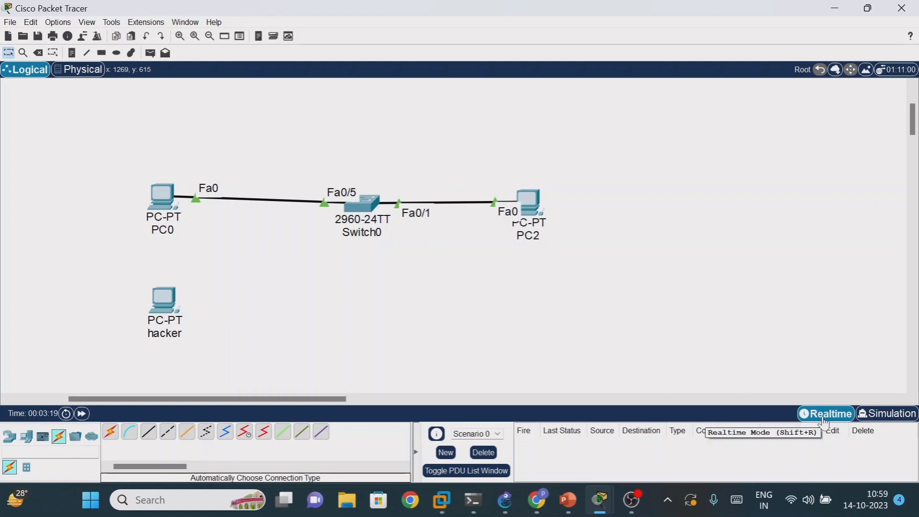
click(893, 422)
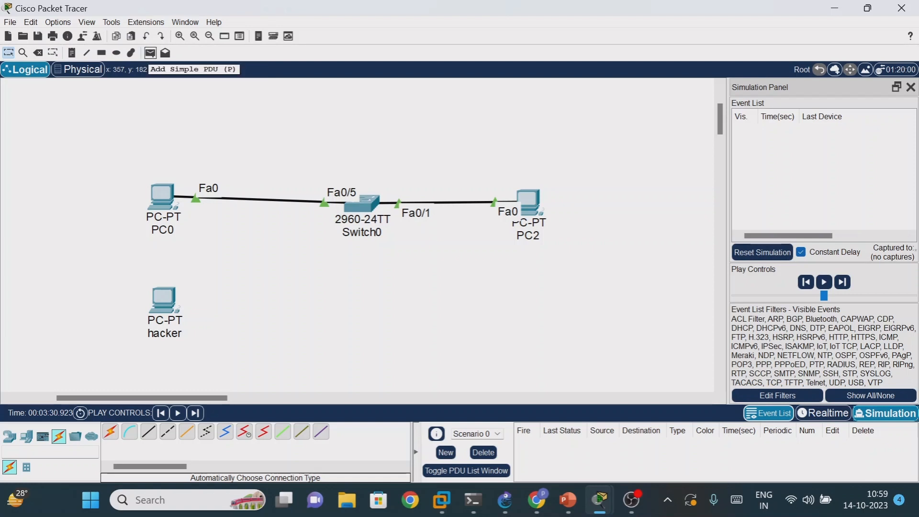
- Add a simple PDU from PC0 to PC2 and select its second event in the event list
click(150, 53)
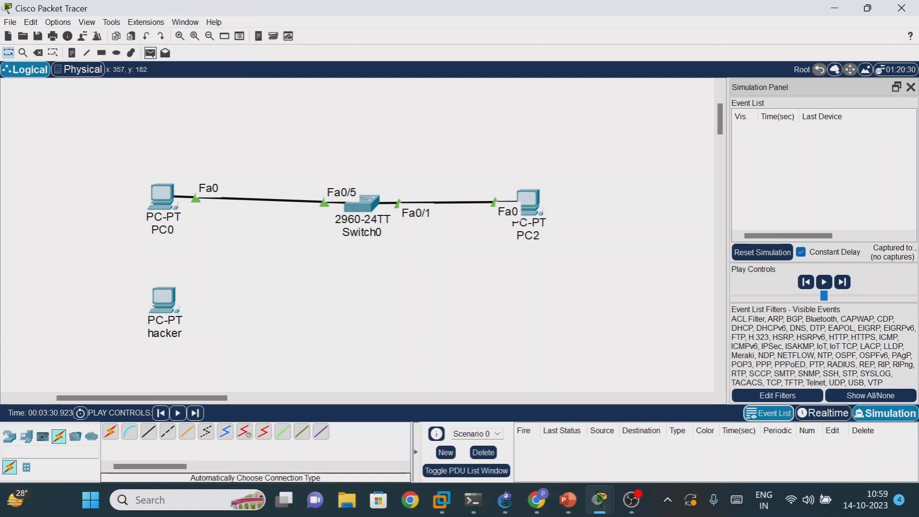
click(163, 188)
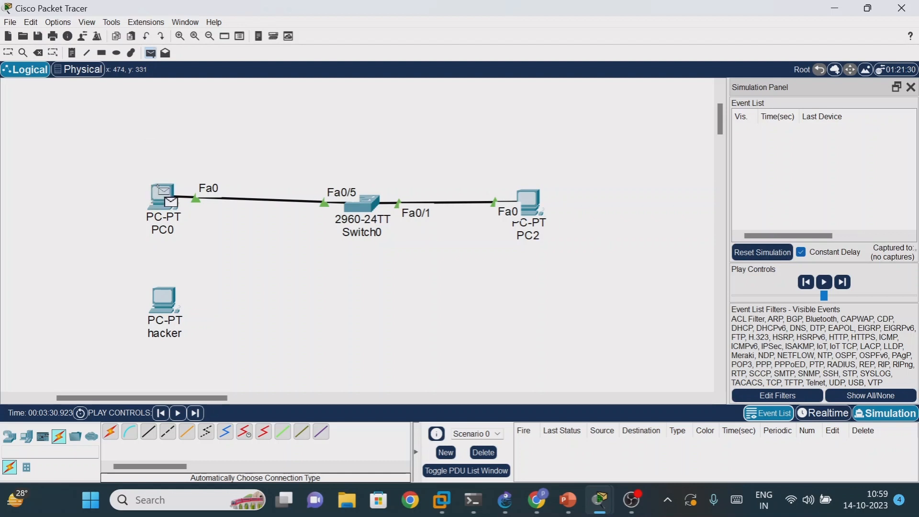
click(529, 199)
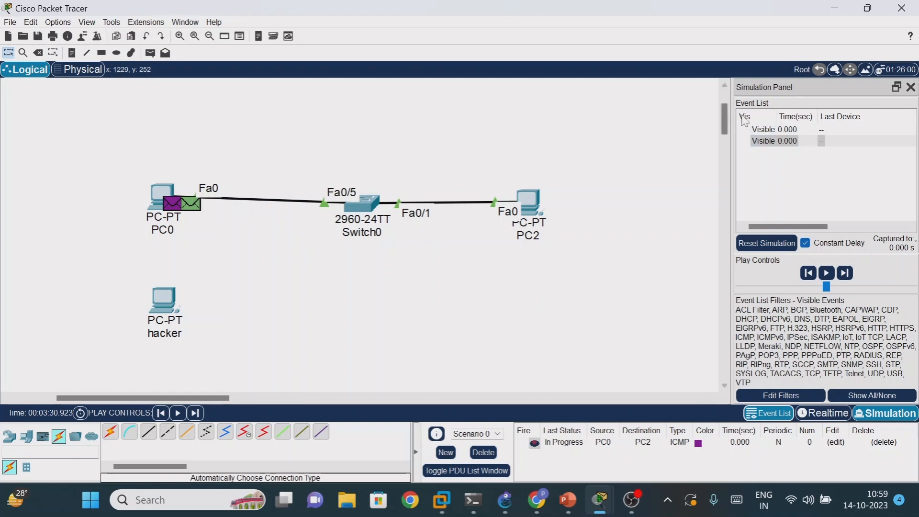
click(768, 141)
mouse_move(174, 208)
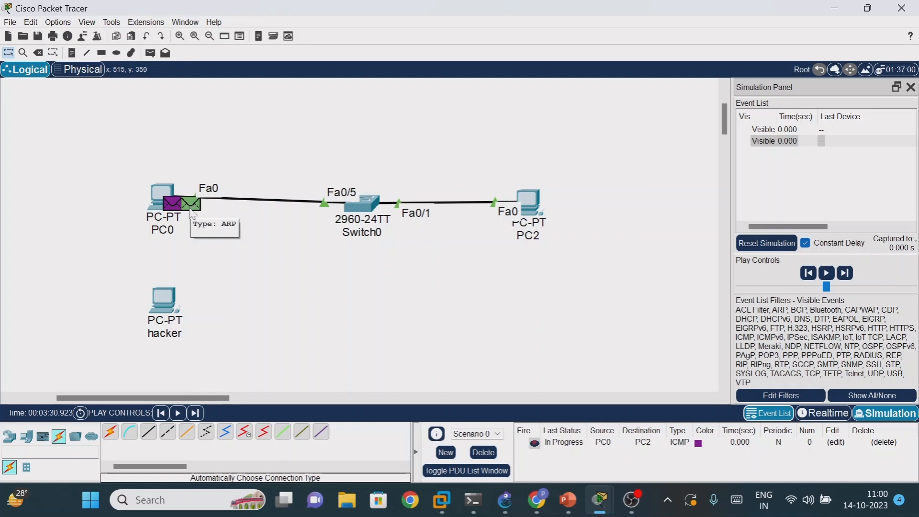
- Run the simulation of the PC0-to-PC2 ping, pausing and resuming it, until the exchange completes, and return to realtime mode
click(179, 414)
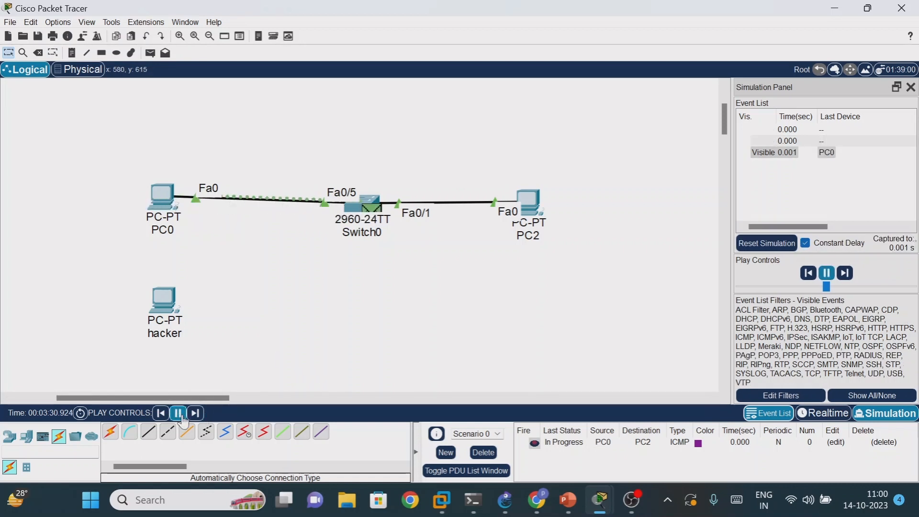
click(179, 414)
click(178, 414)
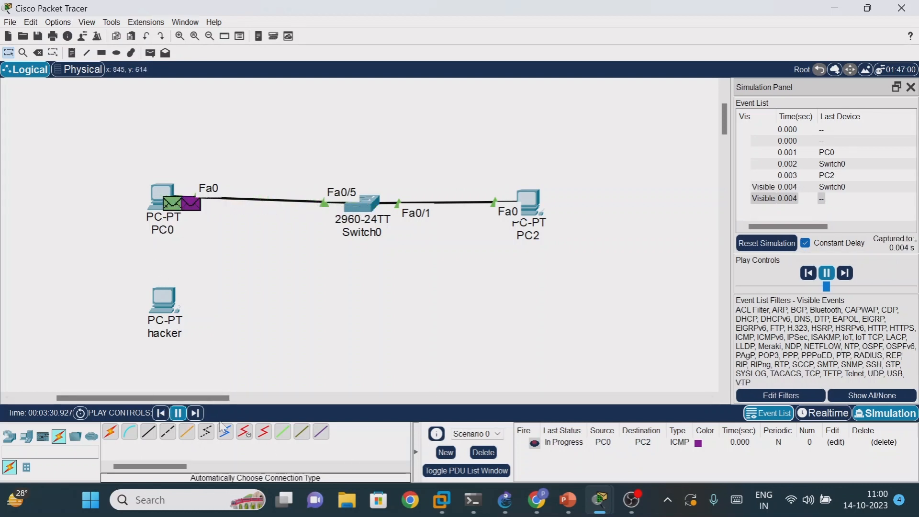
click(195, 413)
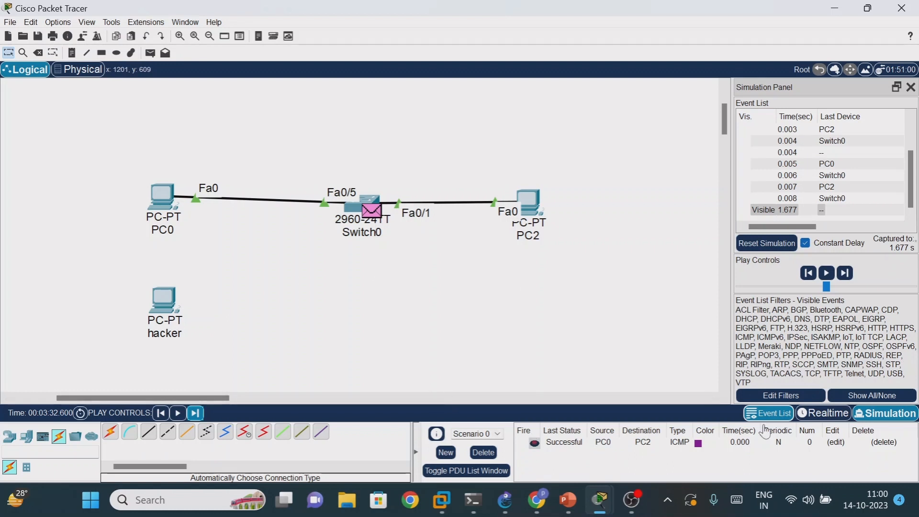
click(824, 415)
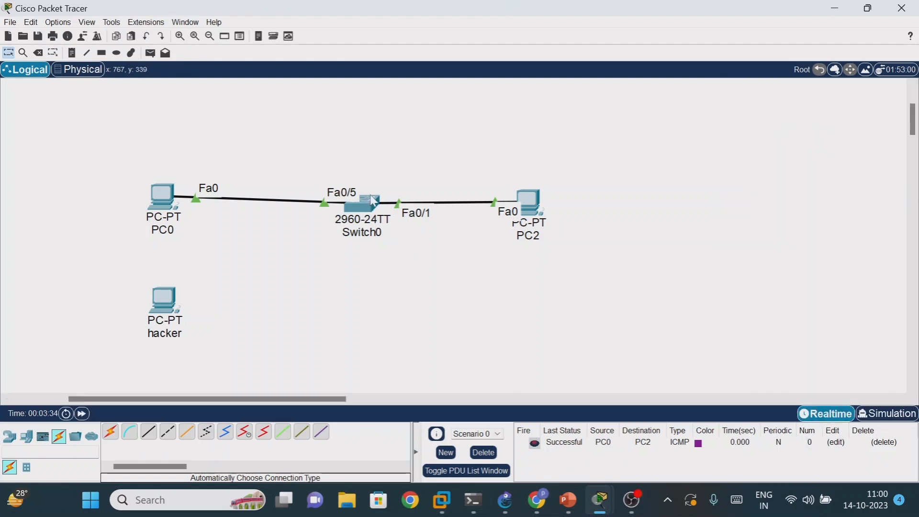
- Open Switch0's command line and redisplay its MAC address table with sh mac-address-table
click(374, 201)
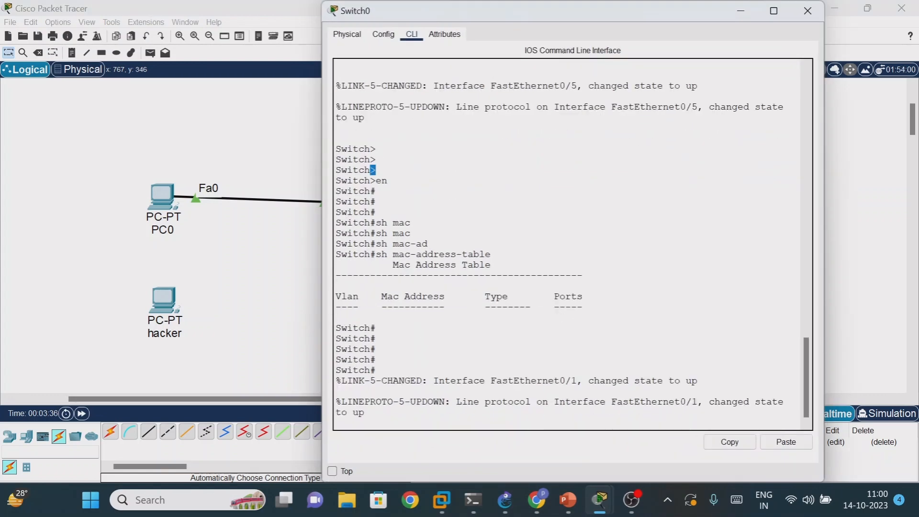
key(Return)
key(Return)
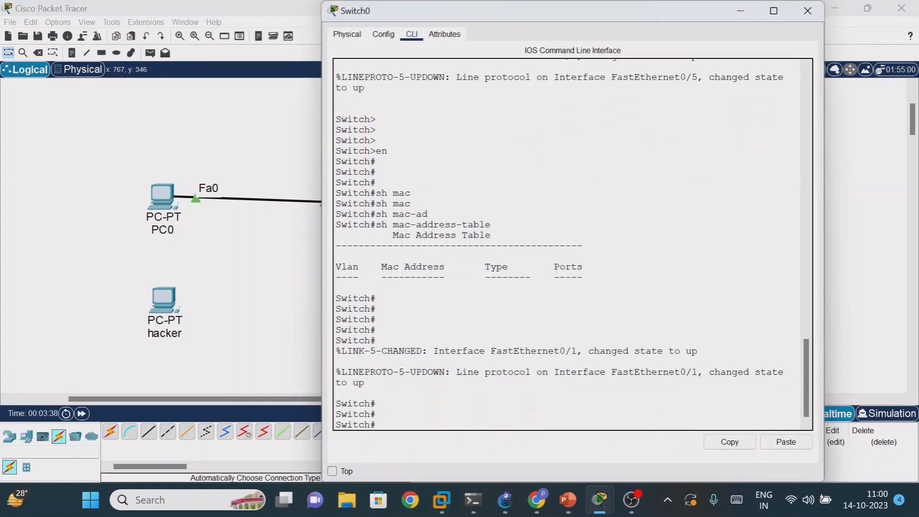
key(Up)
key(Return)
key(Return)
key(Return)
key(Return)
key(Return)
key(Return)
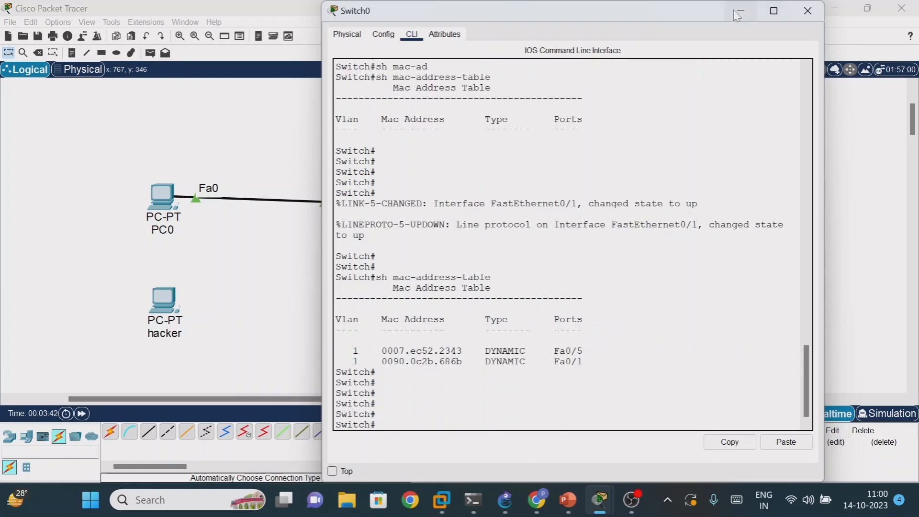
- Move Switch0's window beside the topology and highlight the MAC addresses listed for ports Fa0/5 and Fa0/1
drag(663, 2, 631, 148)
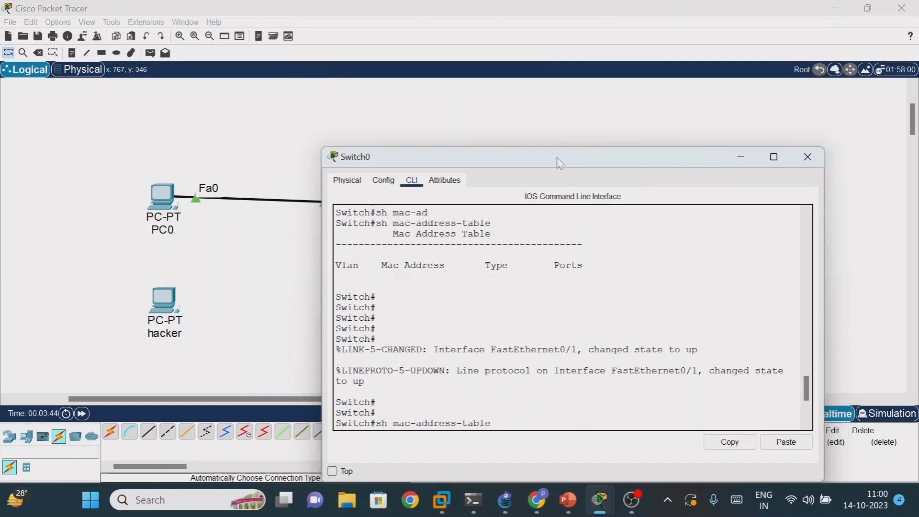
drag(556, 163, 652, 65)
click(472, 327)
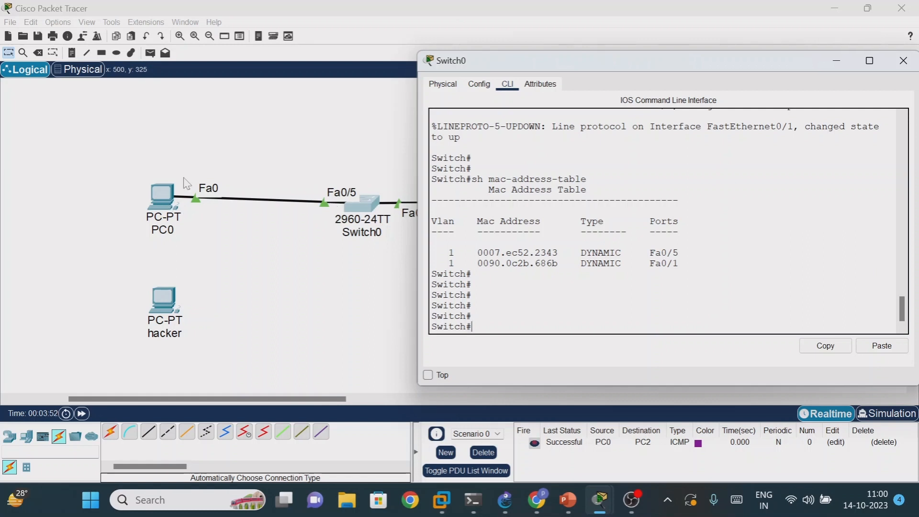
drag(477, 252, 564, 253)
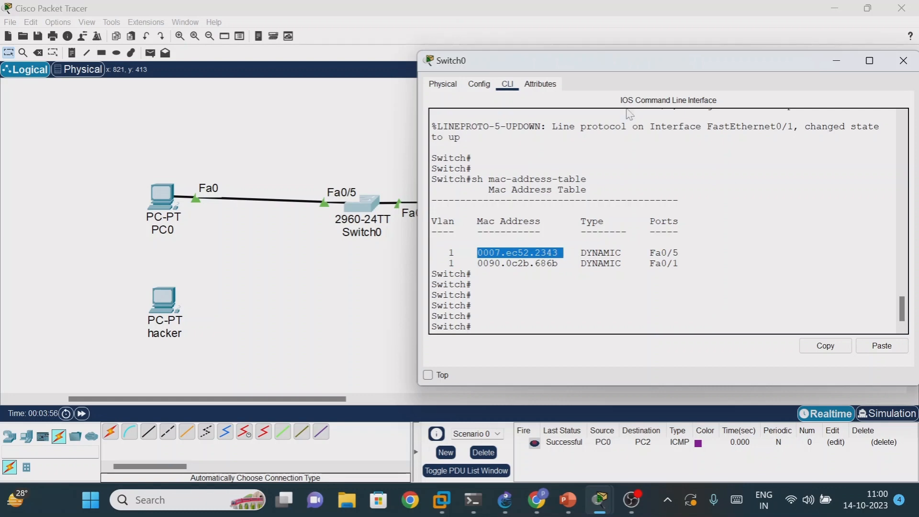
drag(646, 67, 627, 230)
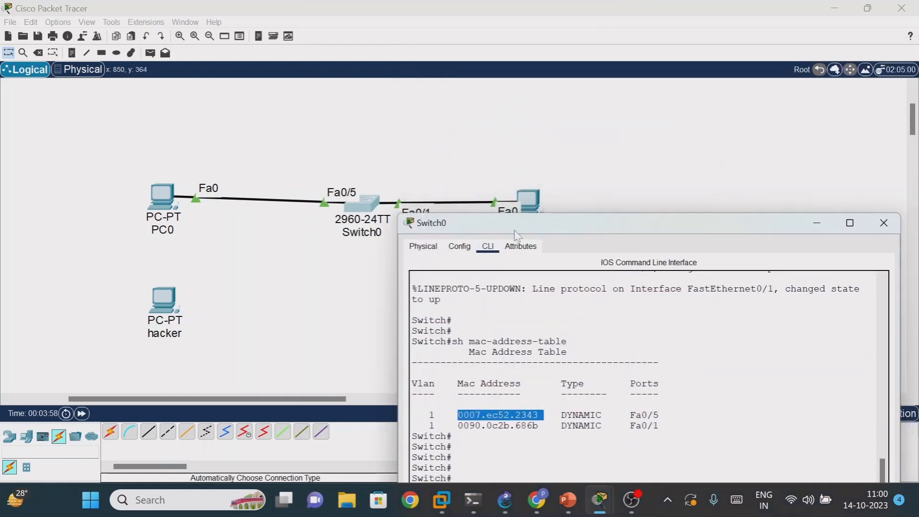
drag(517, 225, 543, 101)
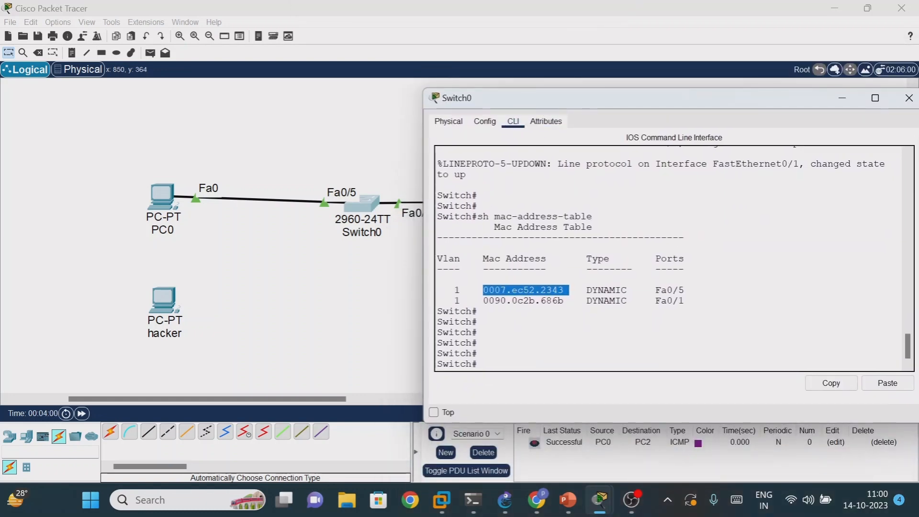
drag(484, 301, 559, 300)
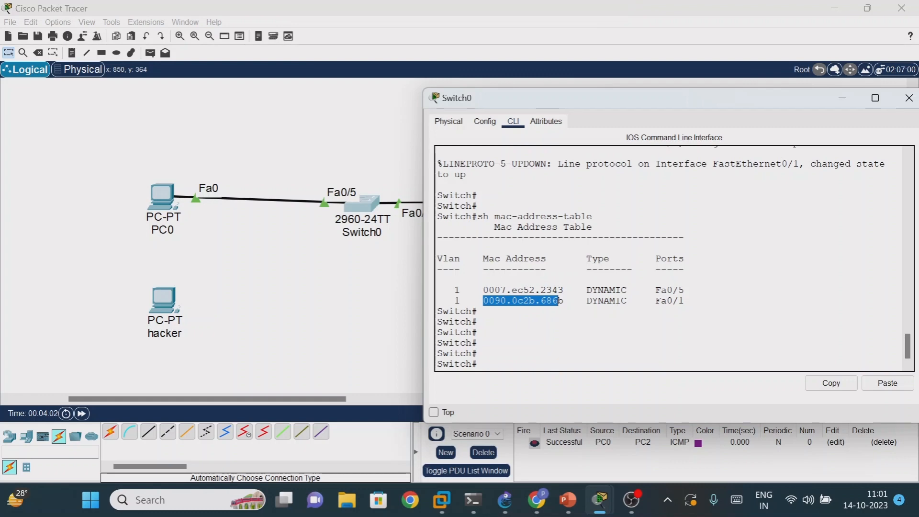
click(560, 301)
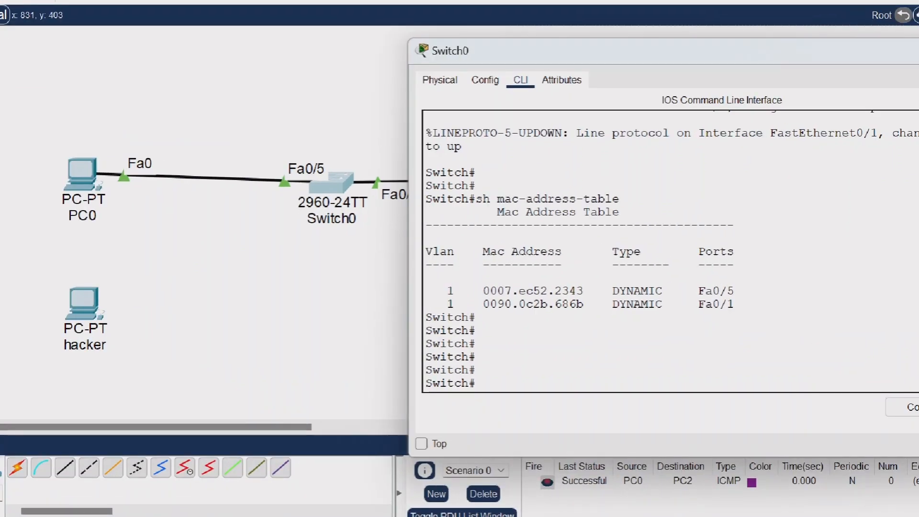
drag(76, 128, 85, 142)
mouse_move(93, 117)
mouse_down()
mouse_move(119, 123)
mouse_move(117, 135)
mouse_up()
drag(124, 108, 151, 130)
drag(151, 102, 167, 124)
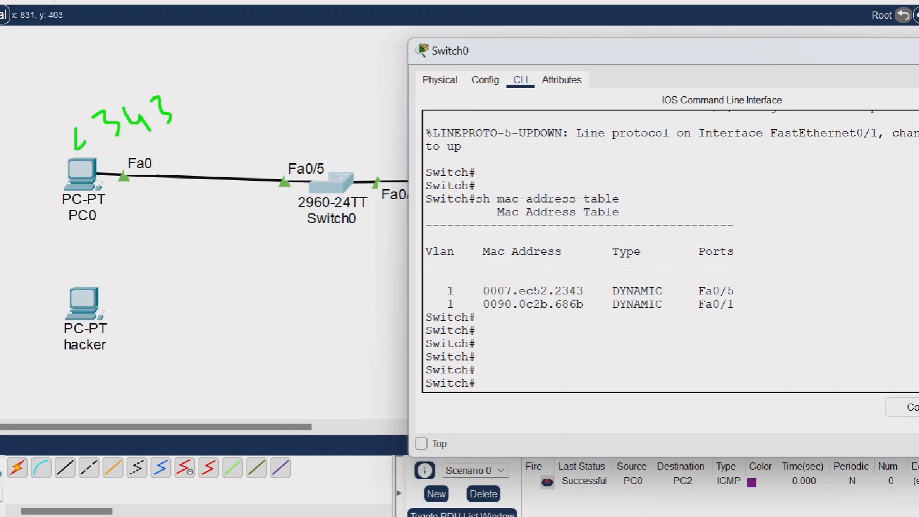
drag(262, 136, 279, 150)
mouse_move(296, 113)
mouse_down()
mouse_move(312, 134)
mouse_move(378, 131)
mouse_up()
mouse_move(340, 207)
mouse_down()
mouse_move(396, 222)
mouse_move(389, 241)
mouse_up()
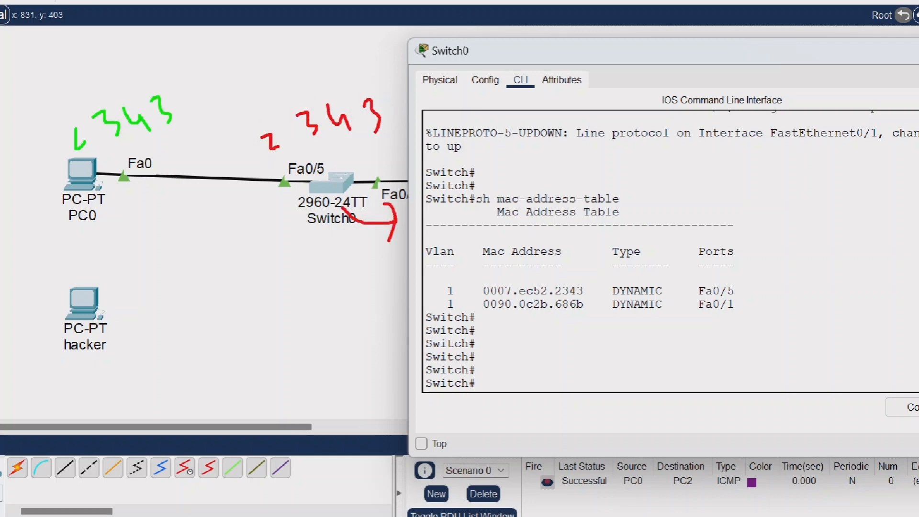
mouse_move(48, 299)
mouse_down()
mouse_move(60, 283)
mouse_move(101, 353)
mouse_move(48, 307)
mouse_up()
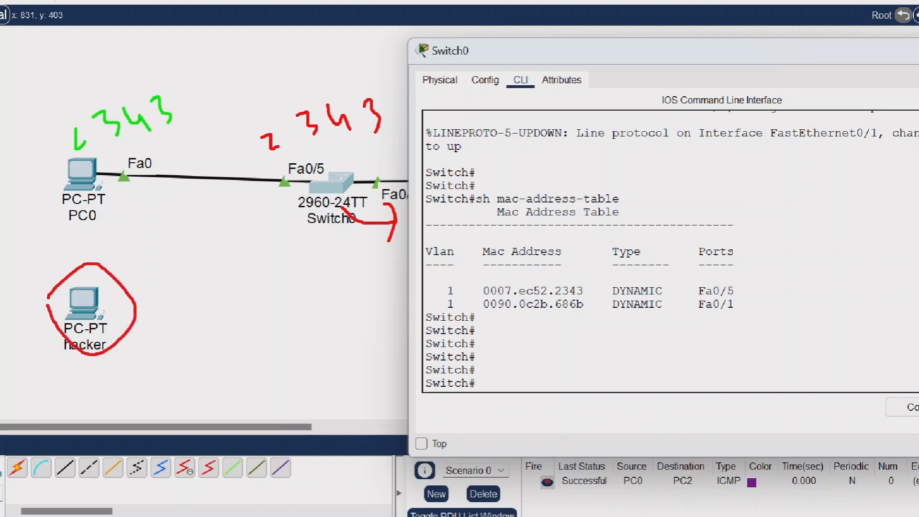
drag(118, 315, 289, 181)
drag(230, 235, 253, 211)
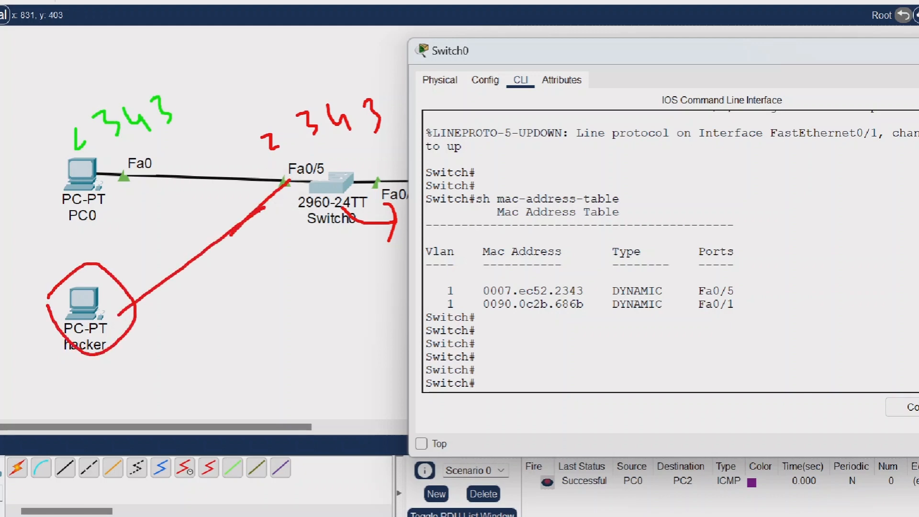
drag(143, 275, 158, 307)
drag(121, 165, 204, 111)
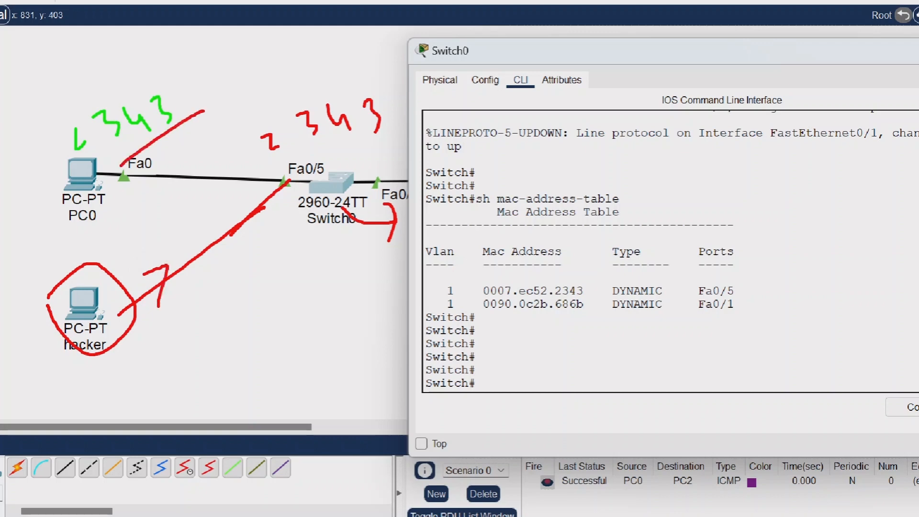
mouse_move(134, 355)
mouse_down()
mouse_move(167, 373)
mouse_move(161, 381)
mouse_up()
mouse_move(160, 343)
mouse_down()
mouse_move(182, 356)
mouse_move(202, 344)
mouse_up()
drag(192, 309, 189, 320)
mouse_move(205, 316)
mouse_down()
mouse_move(226, 327)
mouse_move(221, 335)
mouse_up()
drag(168, 293, 276, 202)
mouse_move(262, 198)
mouse_down()
mouse_move(277, 200)
mouse_move(271, 213)
mouse_move(310, 250)
mouse_up()
drag(294, 221, 280, 279)
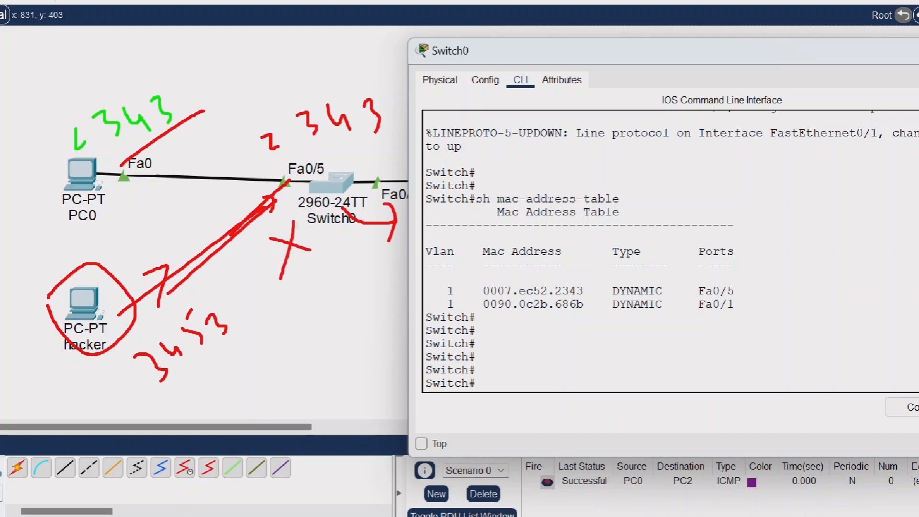
drag(271, 319, 325, 273)
drag(219, 346, 205, 369)
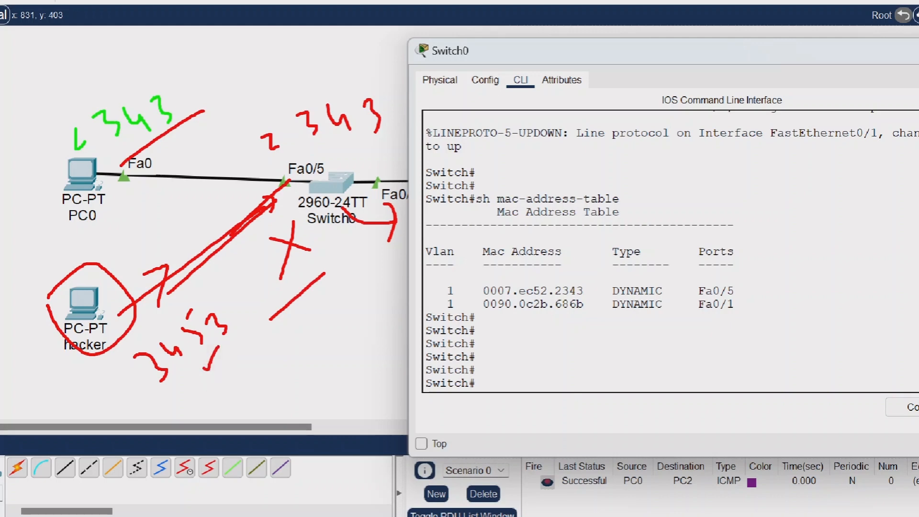
key(Escape)
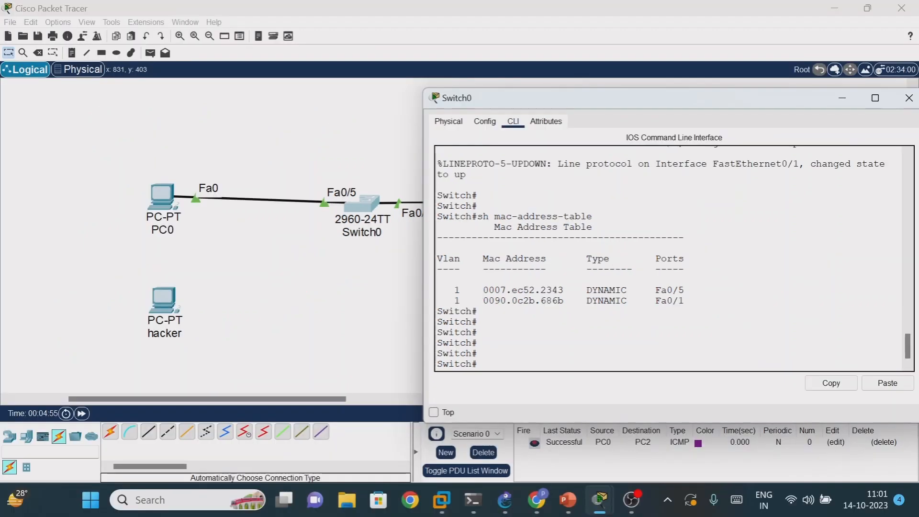
- Copy the MAC address 0007.ec52.2343 listed for port Fa0/5 in the MAC address table
drag(484, 289, 564, 290)
right_click(545, 293)
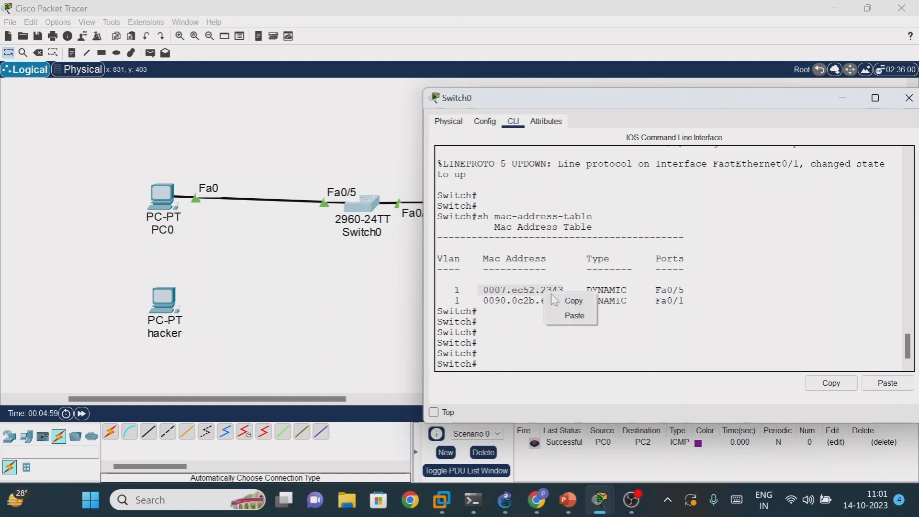
click(568, 302)
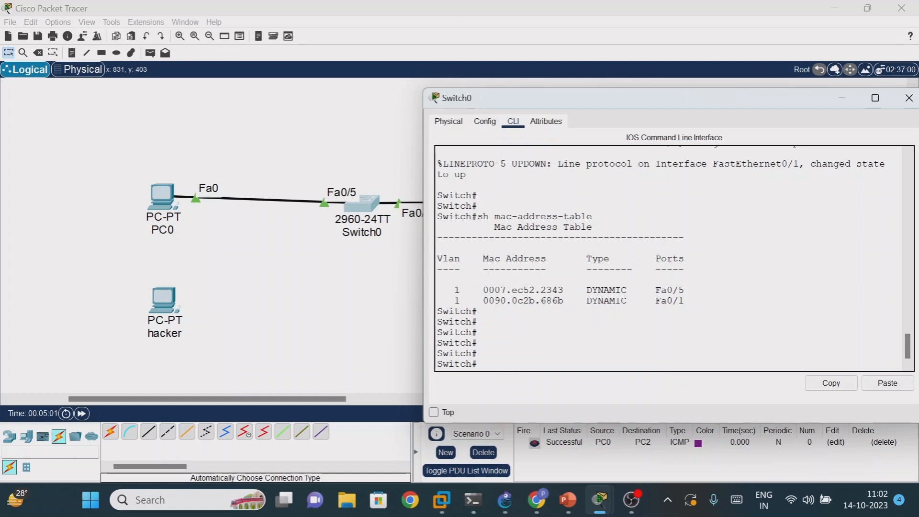
- Clear the switch's learned addresses with the command clear mac-address-table
text(clear  mac-ad)
key(Tab)
key(Return)
key(Return)
key(Return)
key(Return)
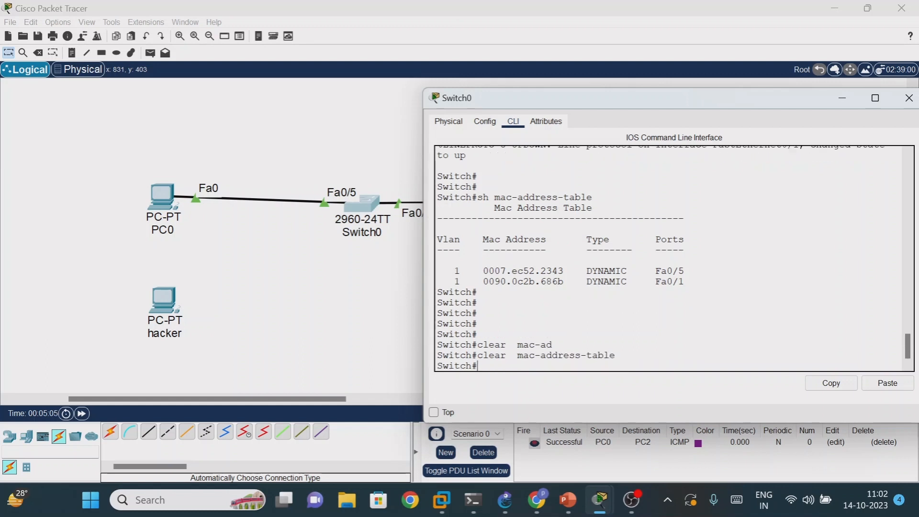
key(Return)
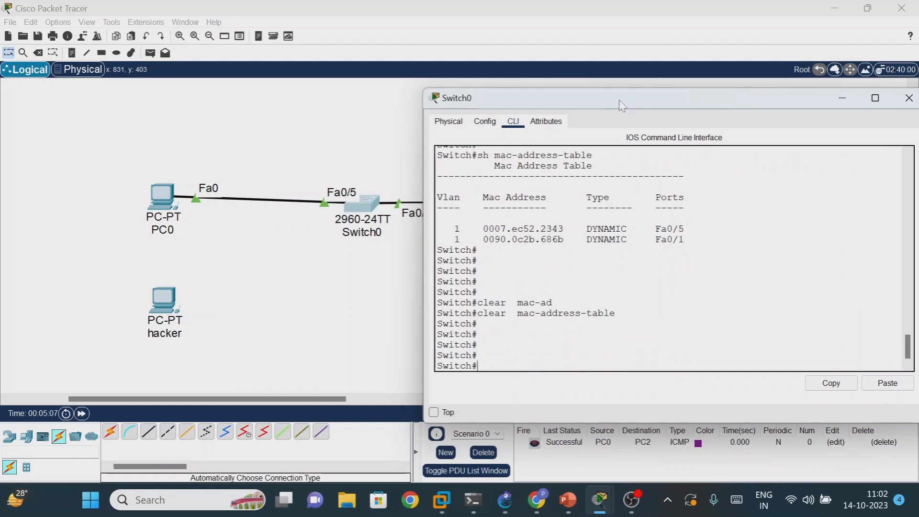
- Move Switch0's window to uncover the Fa0/1 label, then enter global configuration mode and the configuration of interface fa0/5
drag(620, 100, 635, 74)
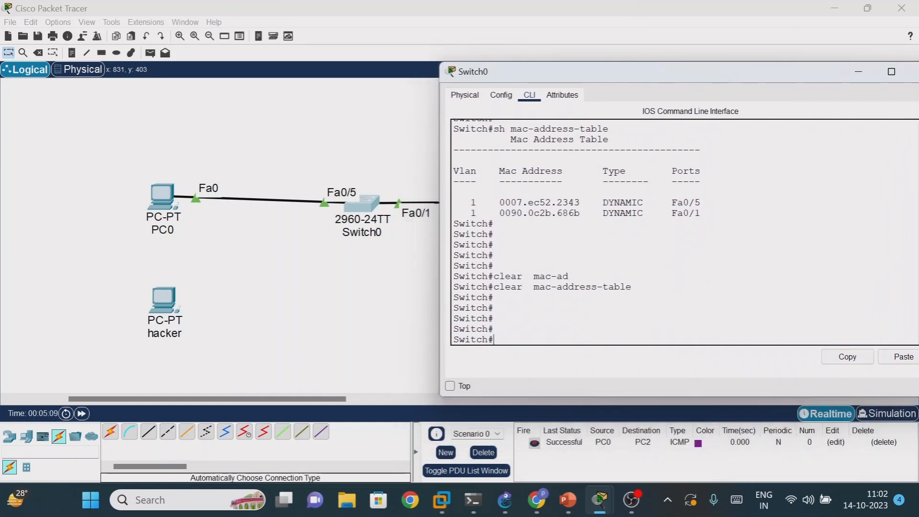
text(config t)
key(Return)
key(Return)
key(Return)
key(Return)
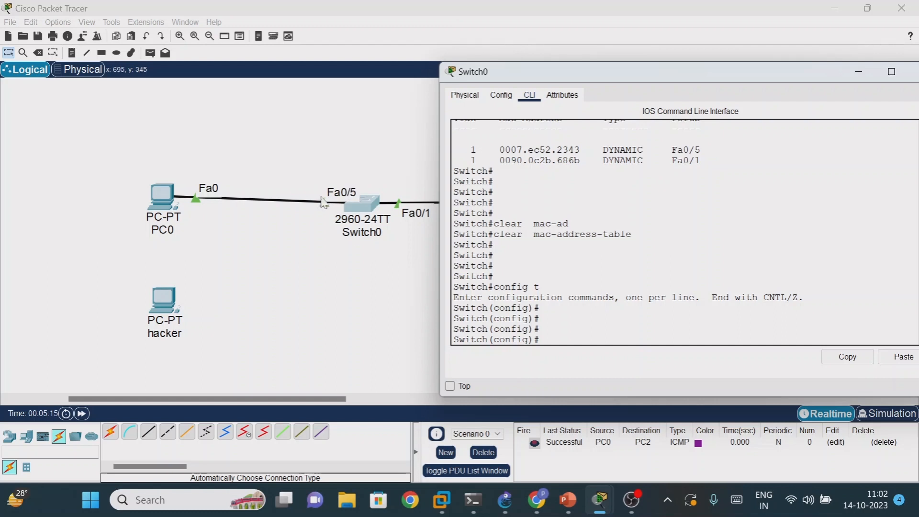
text(int fa0/5)
key(Return)
- Set interface fa0/5 to access mode with switchport mode access
text(sw)
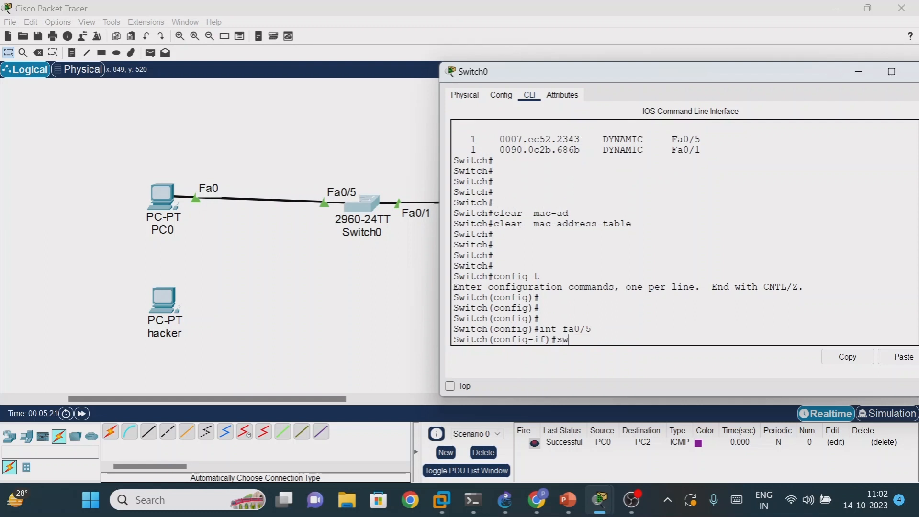
key(Tab)
text(mo)
key(Tab)
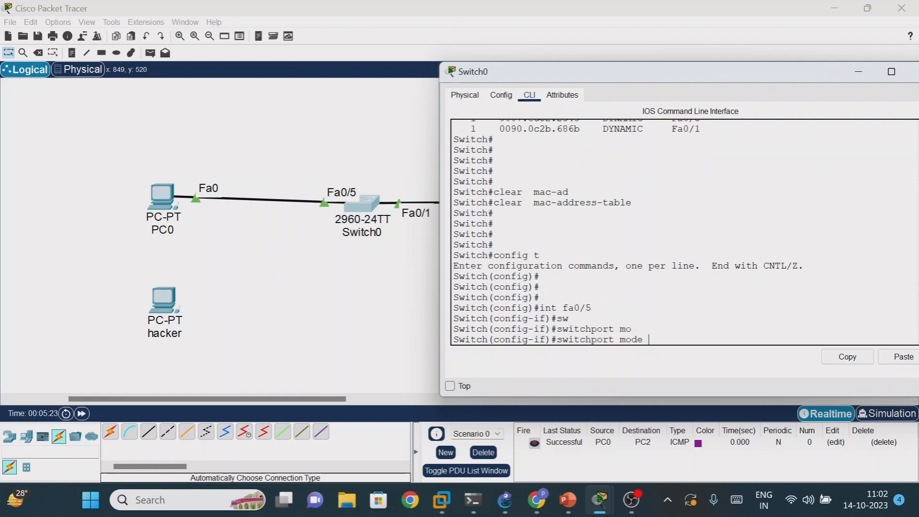
text(ac)
key(Tab)
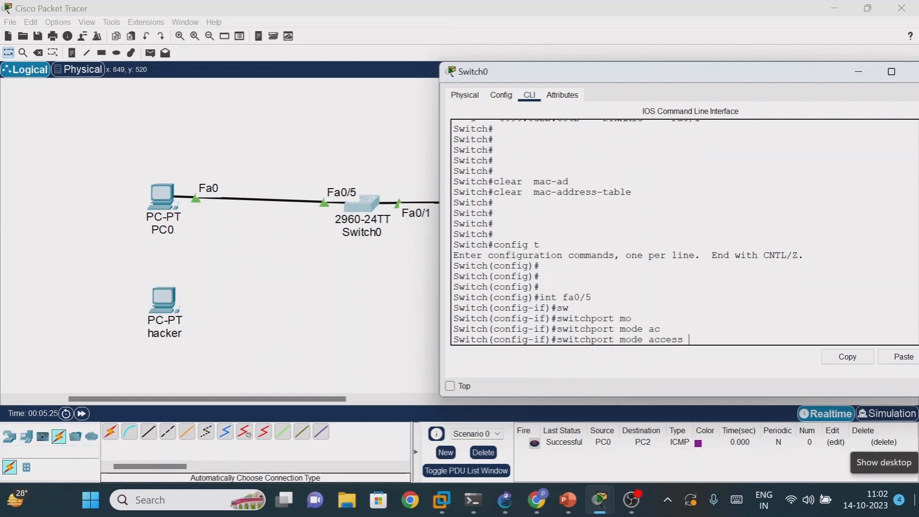
key(Return)
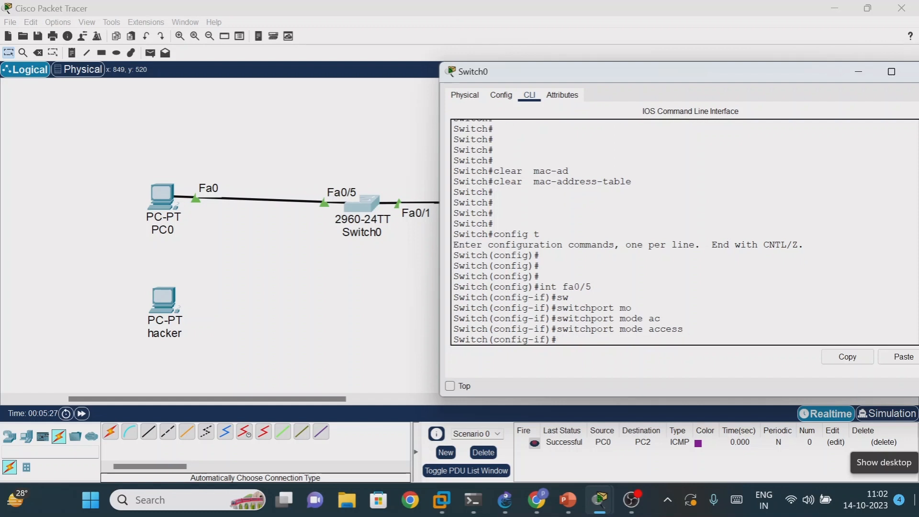
- Enable port security on interface fa0/5 with switchport port-security
text(sw)
key(Tab)
text(po)
key(Tab)
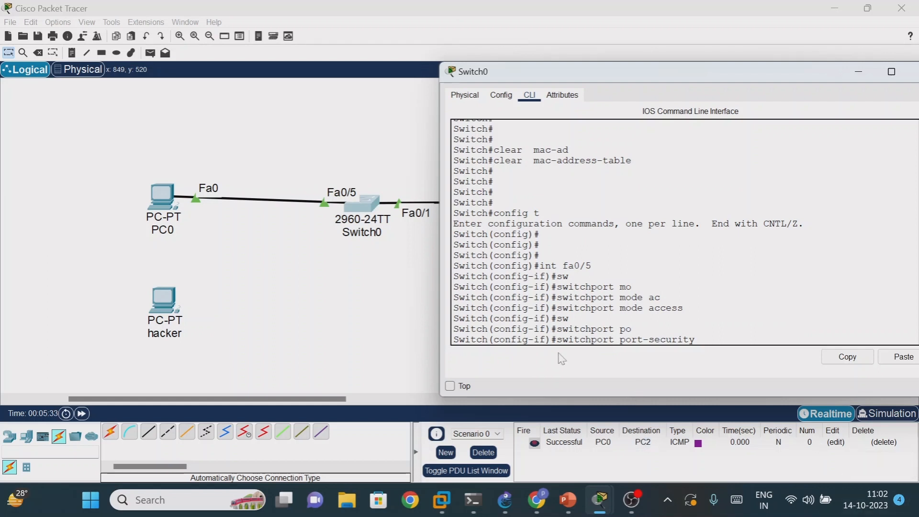
key(Return)
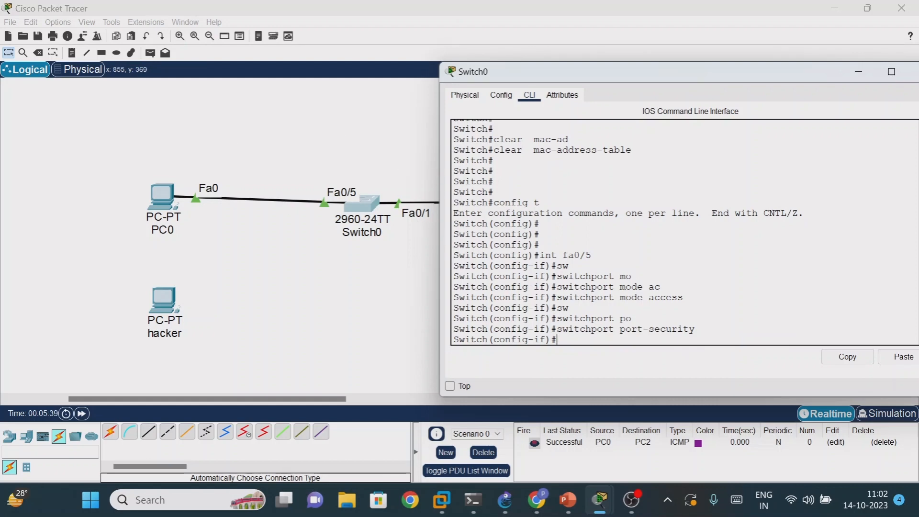
- Write the command switchport port-security maximum at the interface prompt, without a count and without running it
text(sw)
key(Tab)
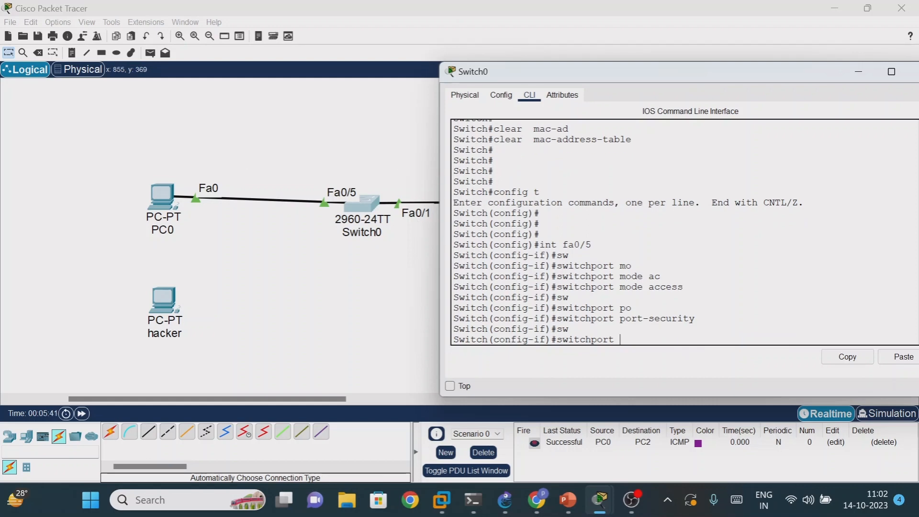
text(po)
key(Tab)
text(ma)
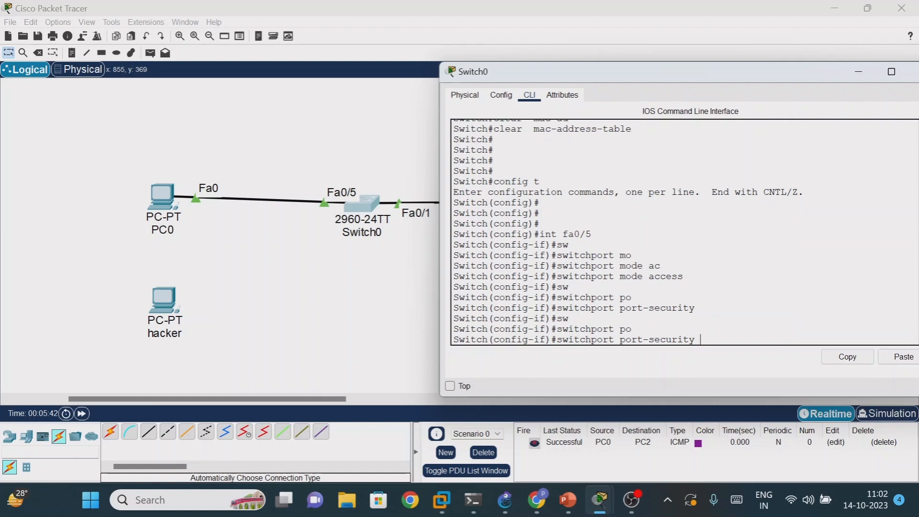
text(x)
key(Tab)
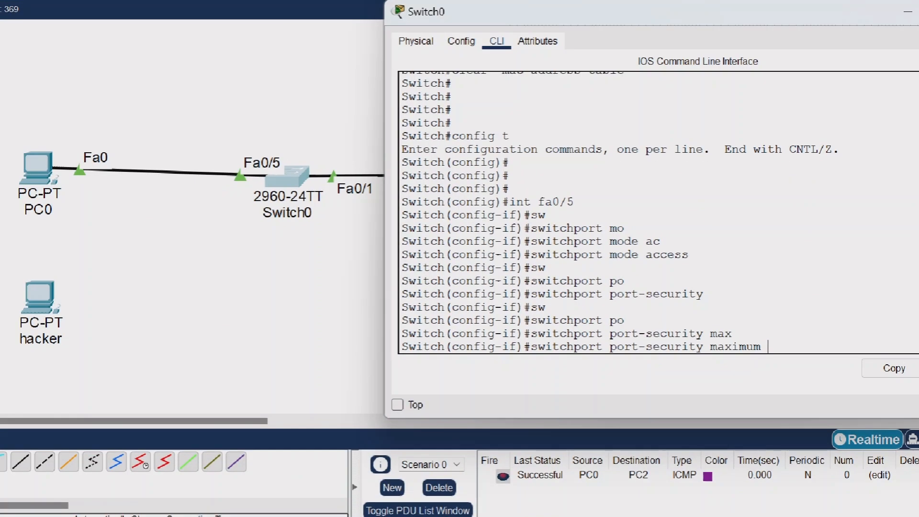
mouse_move(17, 500)
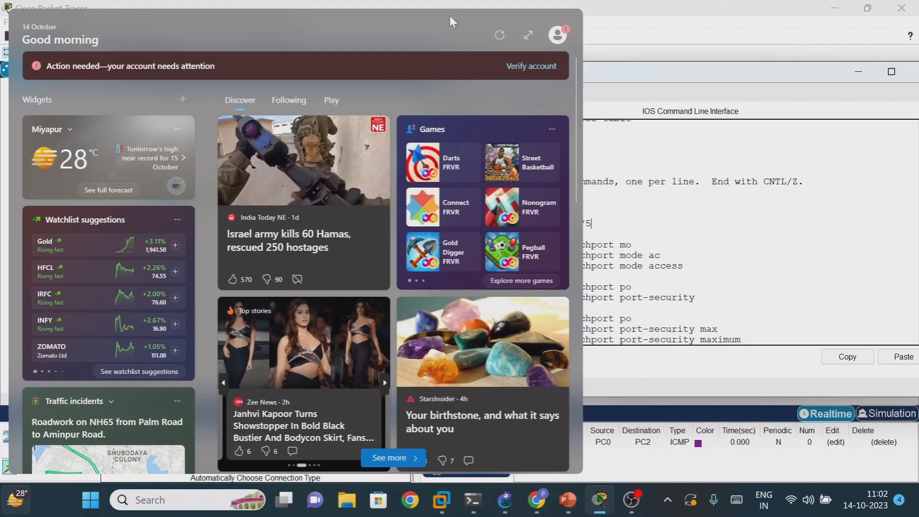
click(595, 364)
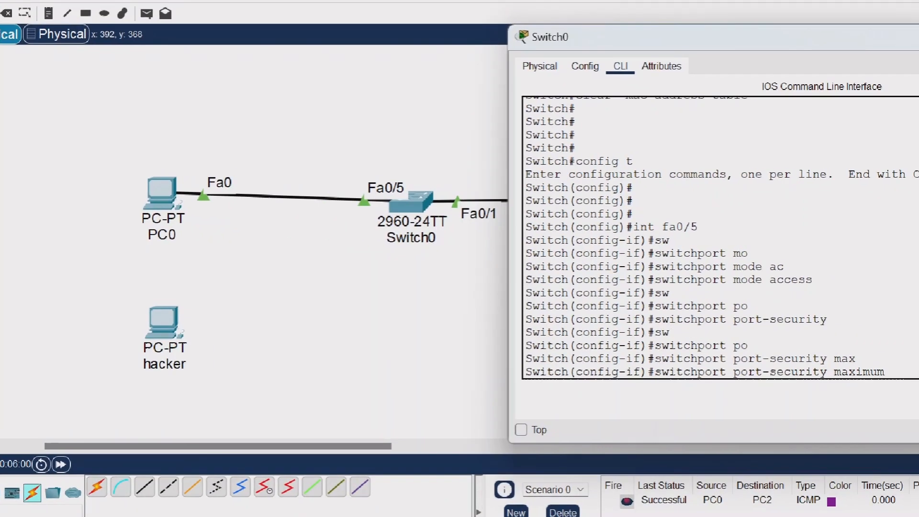
mouse_move(163, 166)
mouse_down()
mouse_move(151, 185)
mouse_move(209, 172)
mouse_up()
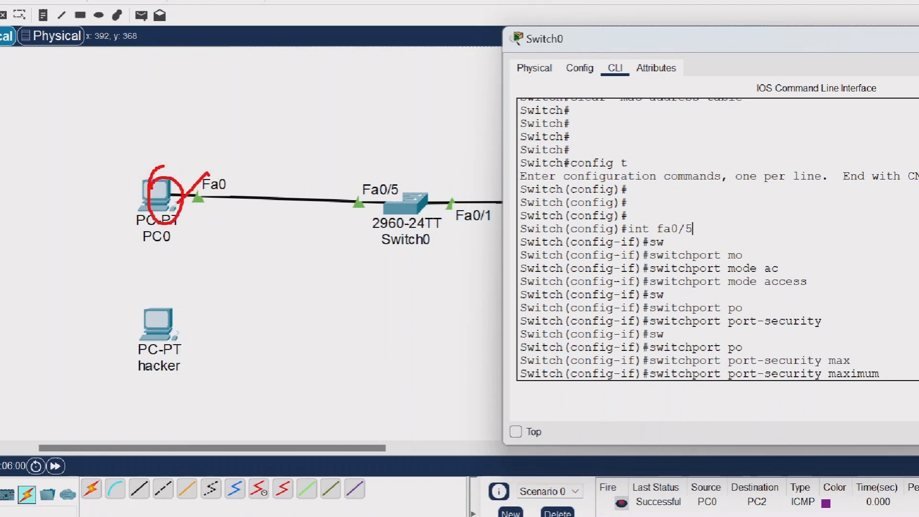
mouse_move(184, 139)
mouse_down()
mouse_move(249, 154)
mouse_move(250, 140)
mouse_up()
drag(253, 176, 292, 155)
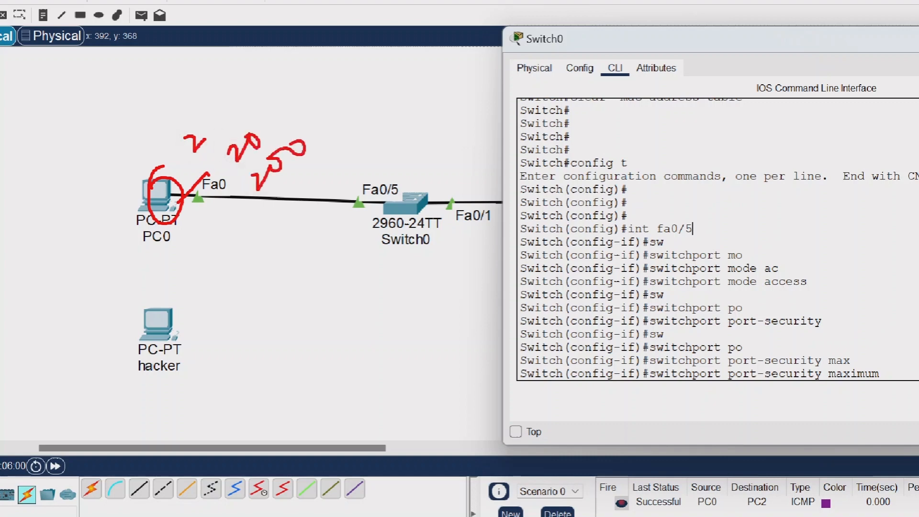
drag(155, 113, 162, 121)
drag(128, 135, 149, 153)
mouse_move(110, 144)
mouse_down()
mouse_move(158, 158)
mouse_move(115, 152)
mouse_up()
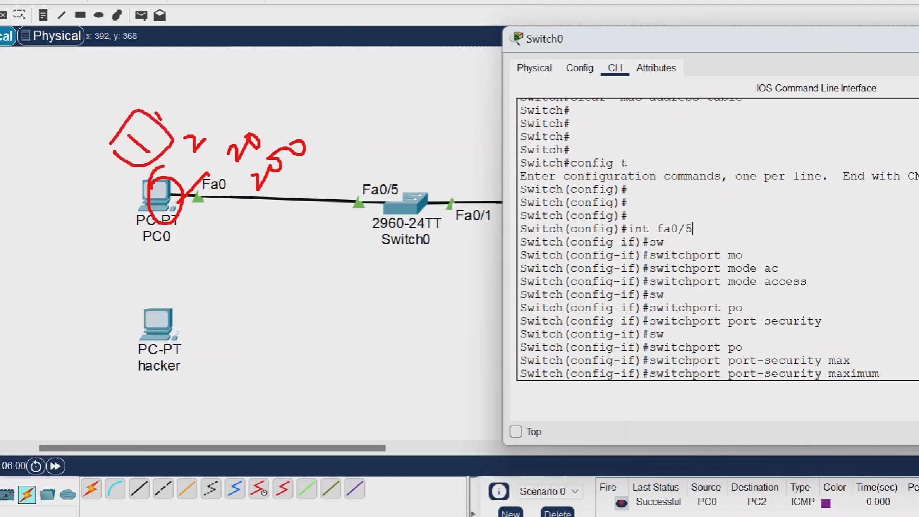
mouse_move(160, 121)
mouse_down()
mouse_move(248, 108)
mouse_move(276, 130)
mouse_up()
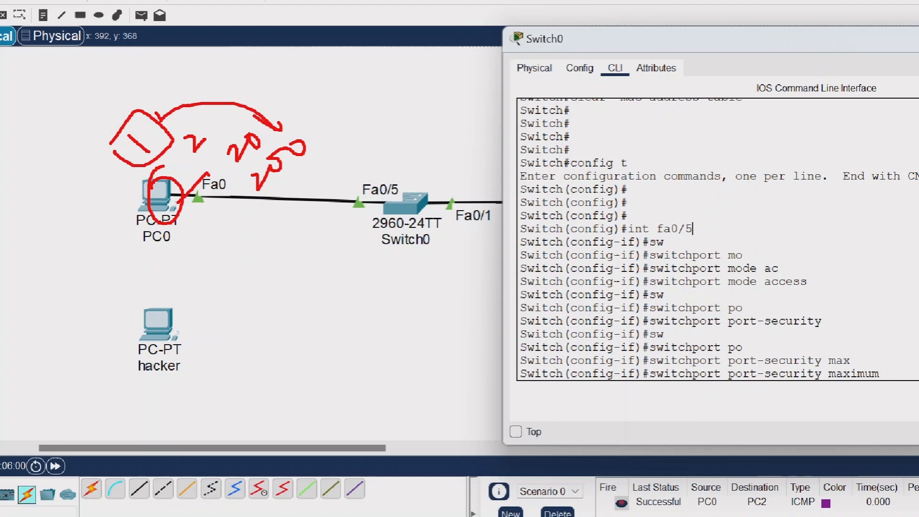
mouse_move(173, 122)
mouse_down()
mouse_move(244, 100)
mouse_move(293, 120)
mouse_move(280, 128)
mouse_up()
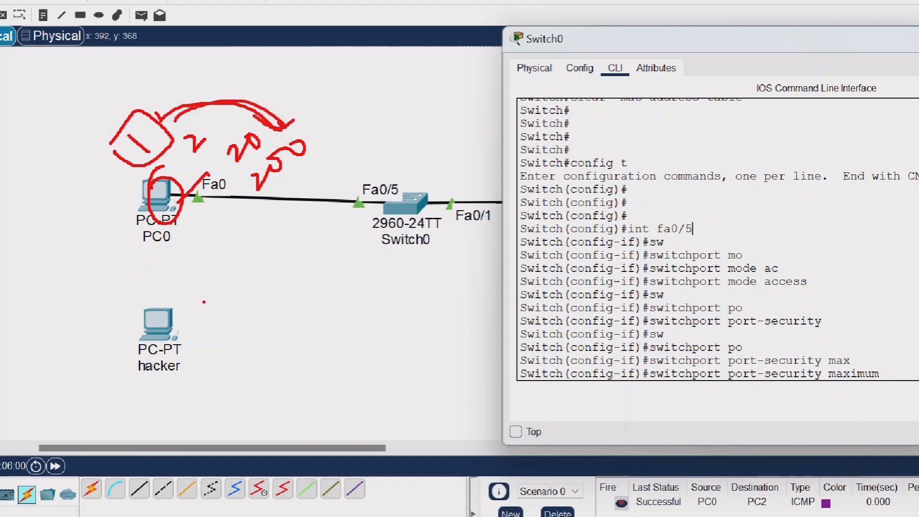
drag(204, 301, 367, 204)
mouse_move(310, 261)
mouse_down()
mouse_move(343, 270)
mouse_move(320, 288)
mouse_up()
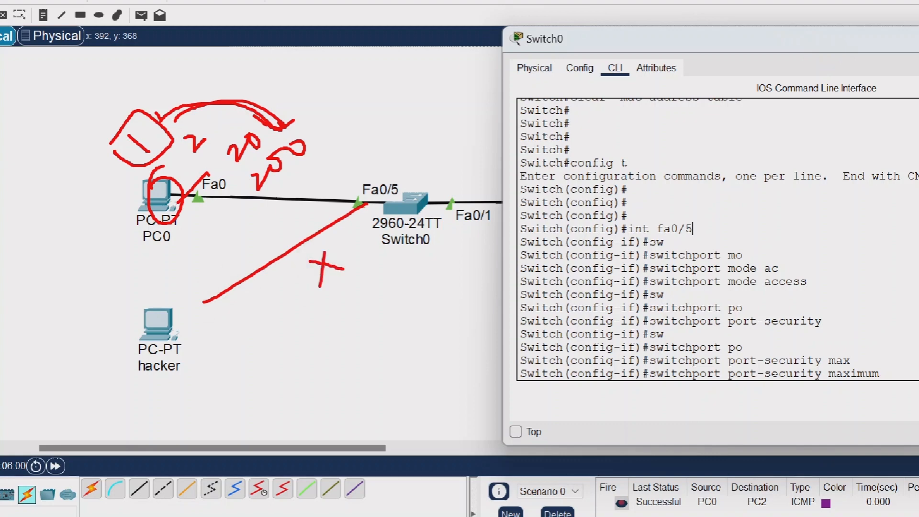
mouse_move(370, 312)
mouse_down()
mouse_move(352, 282)
mouse_move(360, 296)
mouse_up()
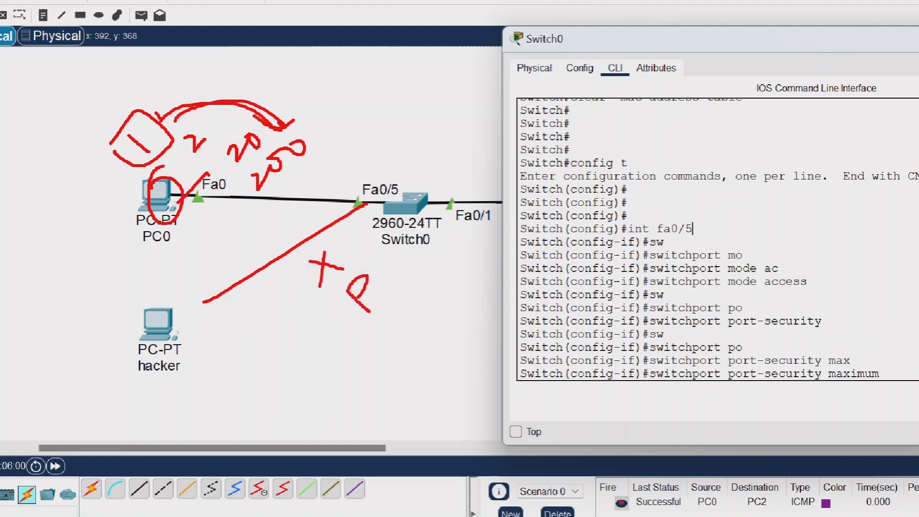
mouse_move(377, 328)
mouse_down()
mouse_move(405, 331)
mouse_move(395, 326)
mouse_move(399, 350)
mouse_move(433, 345)
mouse_up()
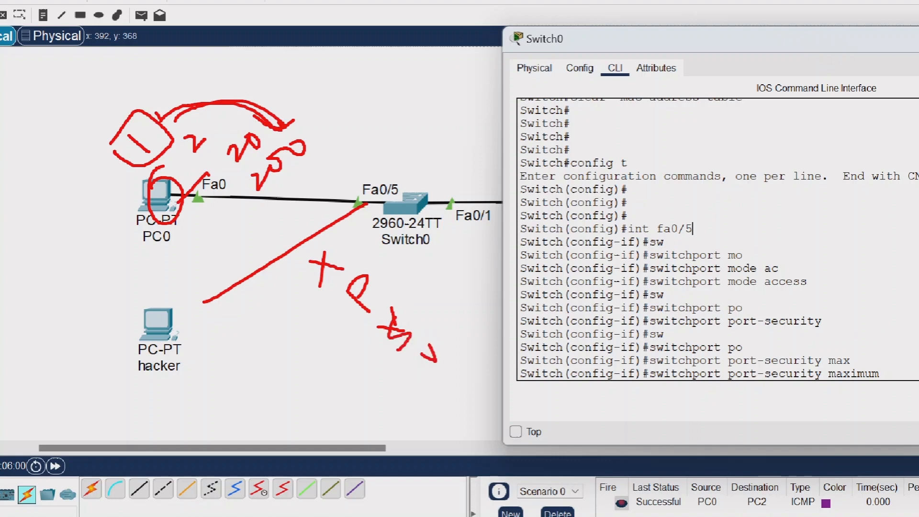
key(Escape)
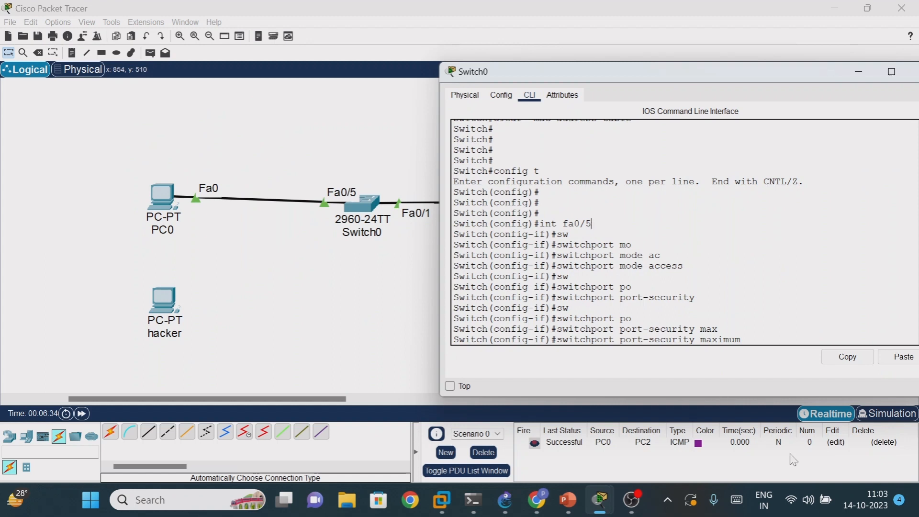
- Complete the pending port-security maximum command with the value 1 and run it
click(747, 339)
text(1)
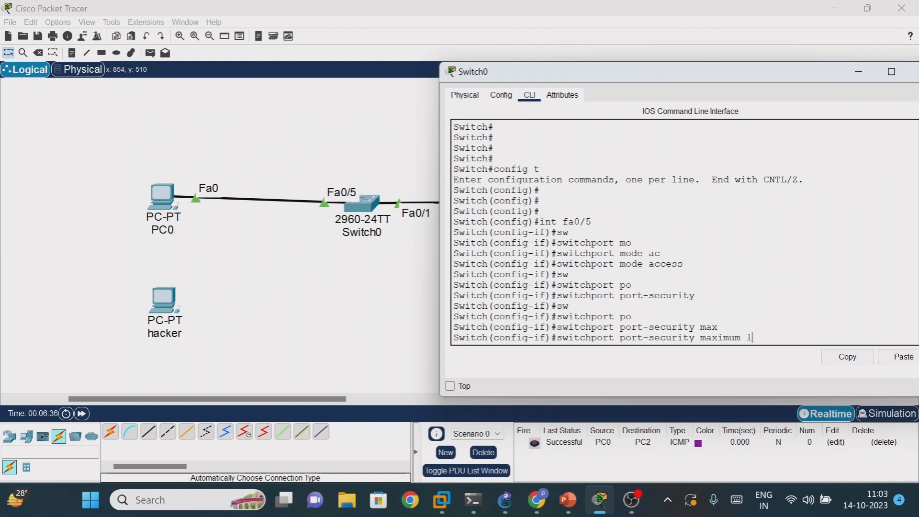
key(Return)
- Write the command switchport port-security mac-address for interface fa0/5, leaving the address still open
text(s)
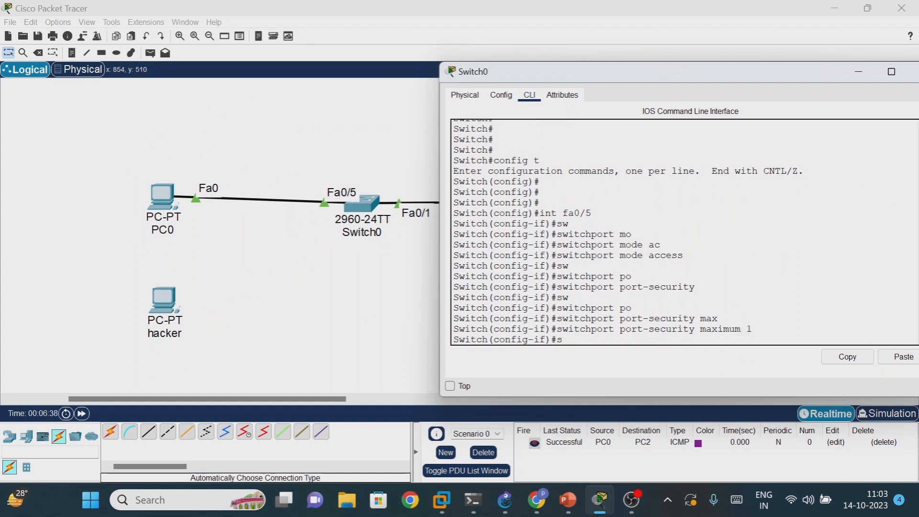
text(w)
key(Tab)
text(po)
key(Tab)
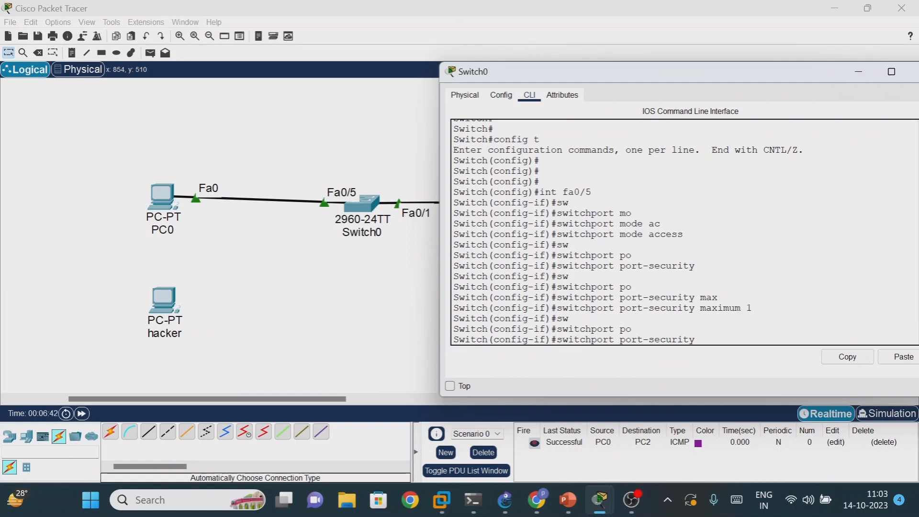
text(mac)
key(Tab)
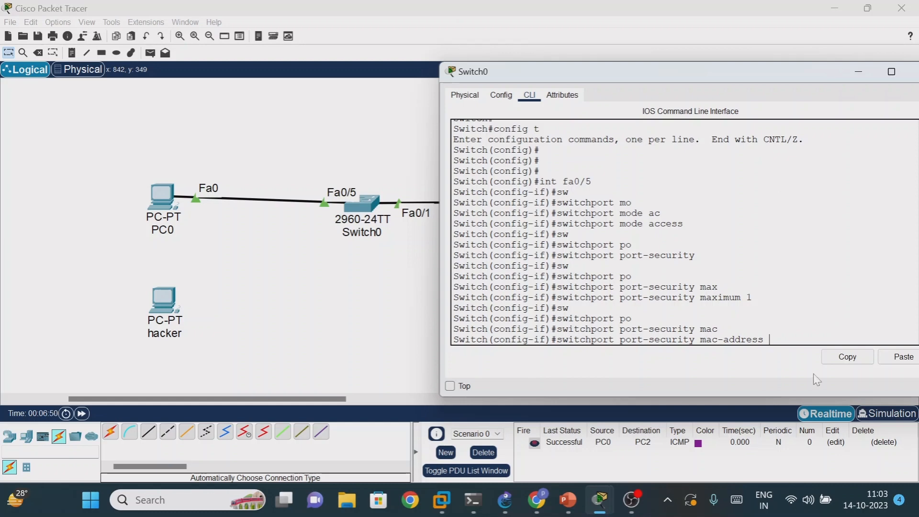
text(st)
key(Tab)
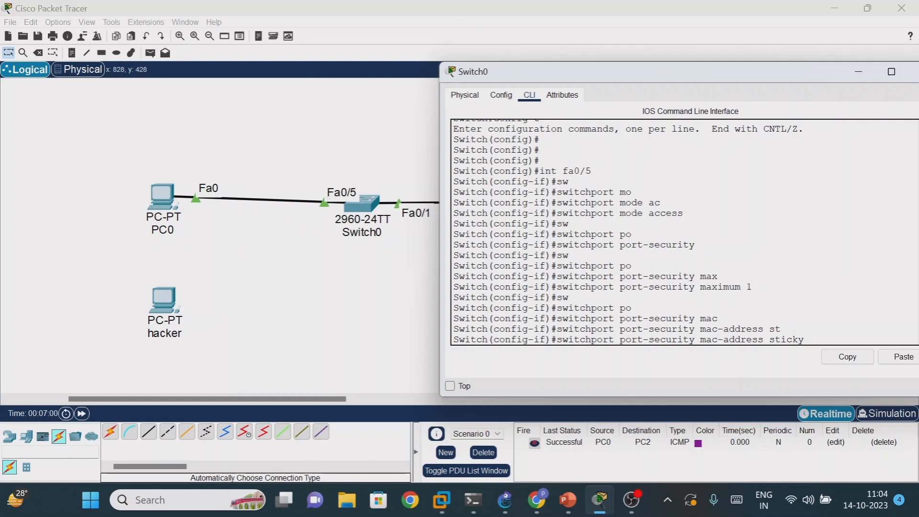
key(BackSpace)
key(BackSpace)
key(BackSpace)
key(BackSpace)
key(BackSpace)
key(BackSpace)
- Complete the pending port-security mac-address command with the copied address 0007.ec52.2343 and run it
right_click(781, 339)
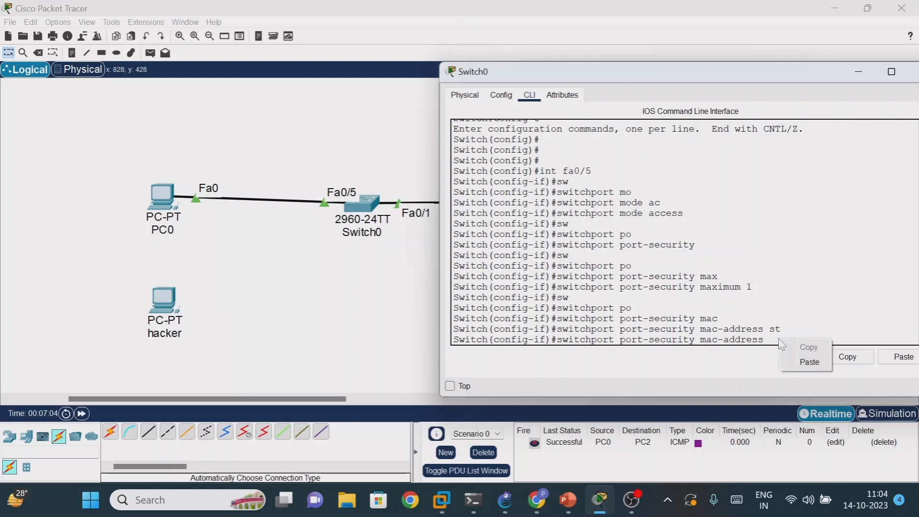
click(800, 360)
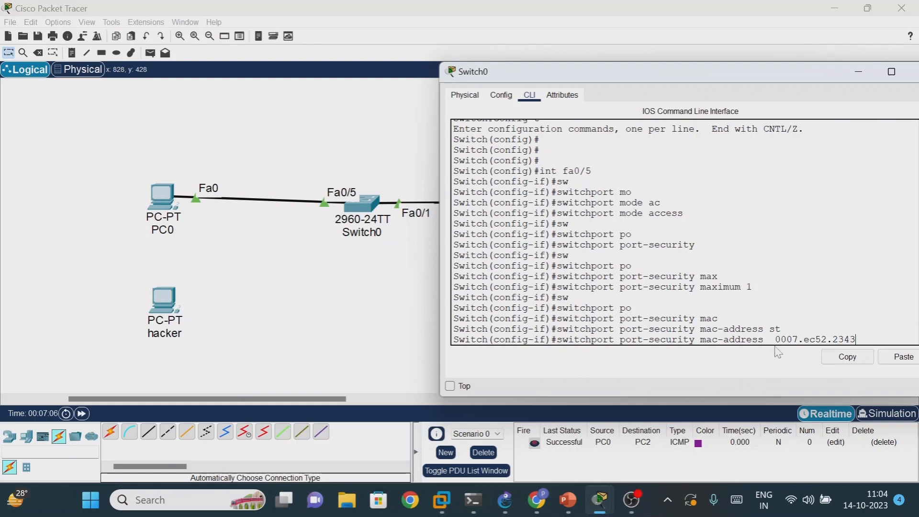
scroll(685, 232, up, 5)
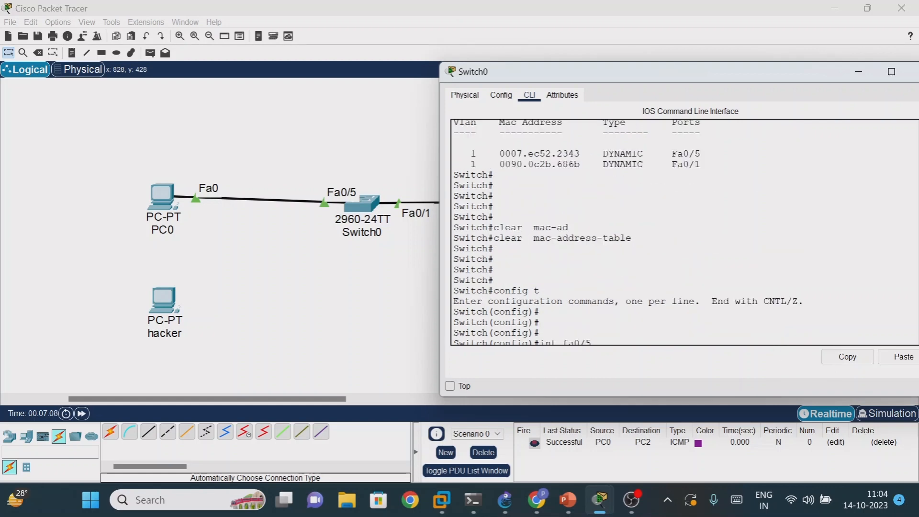
scroll(685, 232, down, 5)
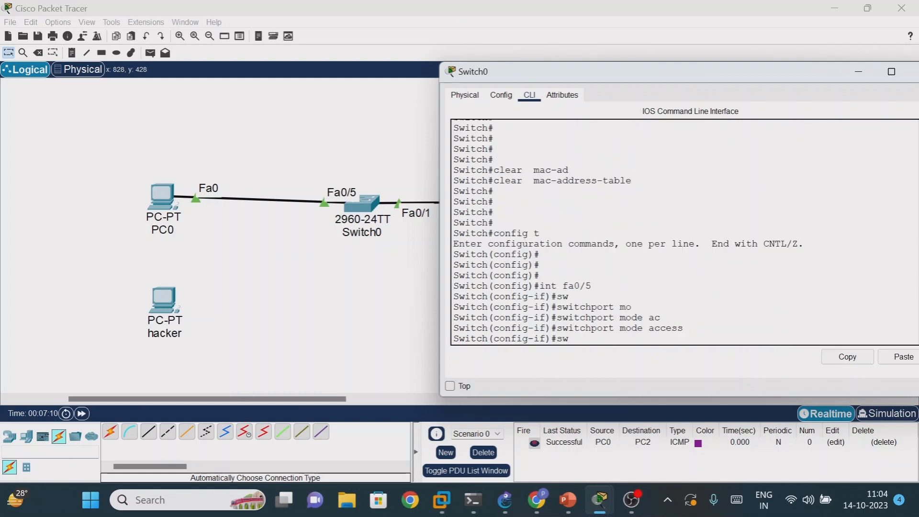
key(Return)
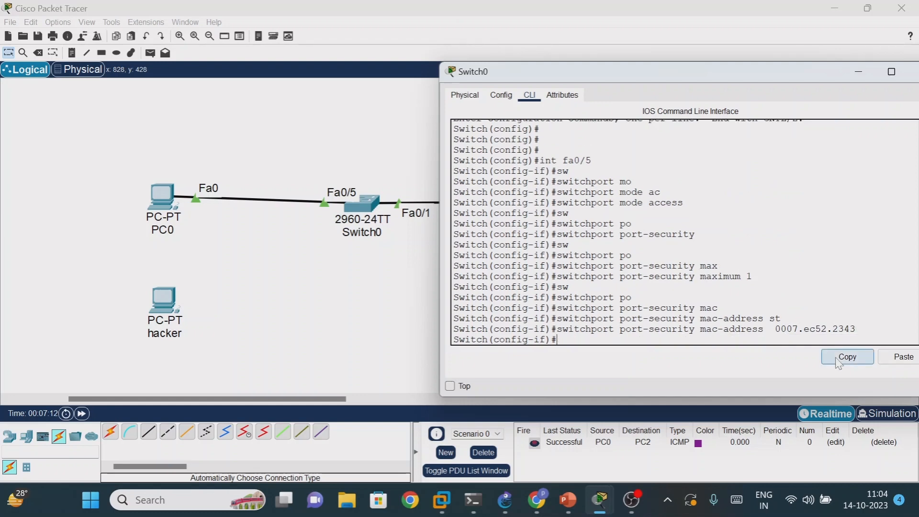
- List the available port-security violation modes for interface fa0/5 and set the mode with switchport port-security violation shutdown
text(sw)
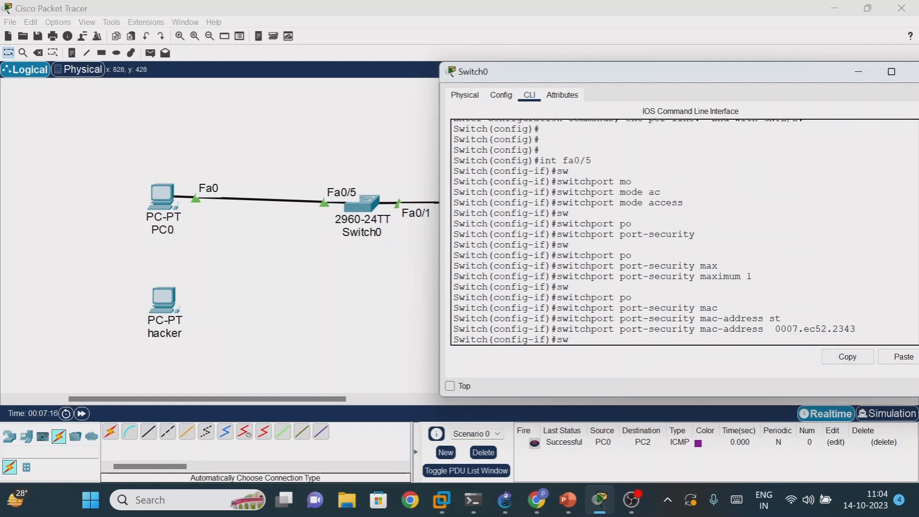
key(Tab)
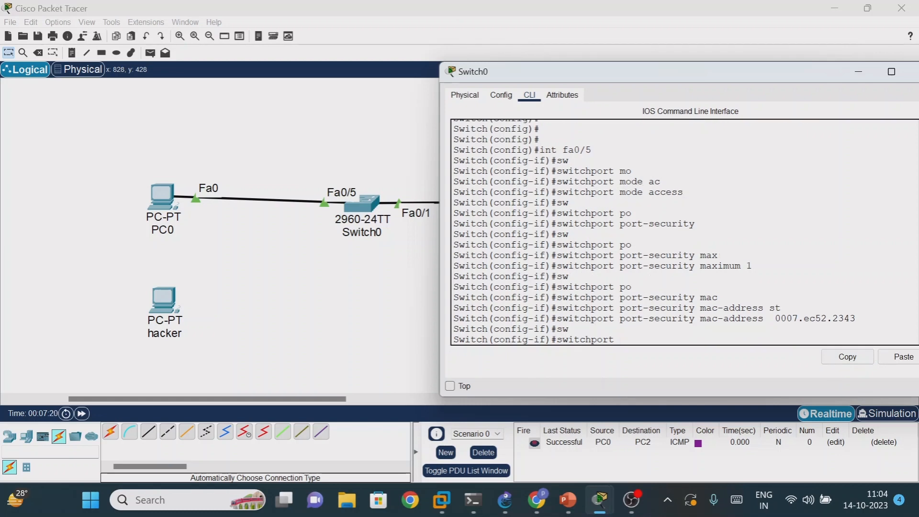
text(po)
key(Tab)
text(vi)
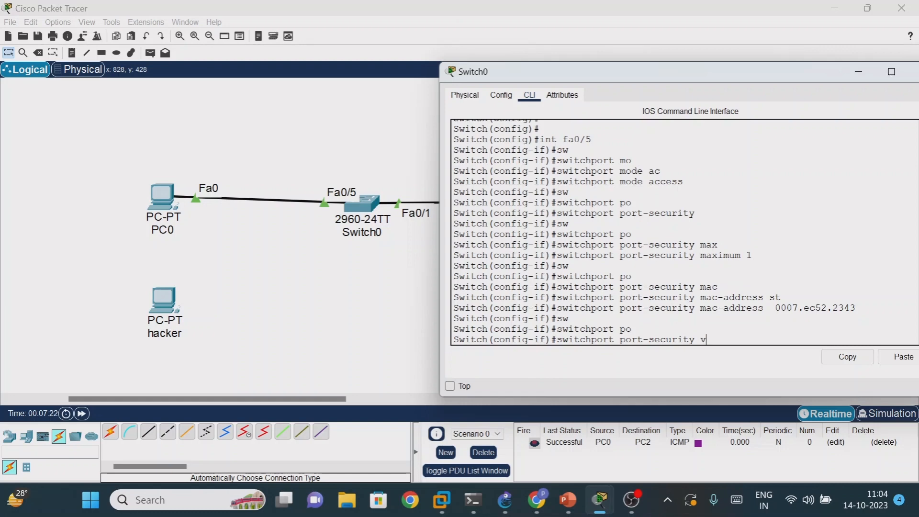
key(Tab)
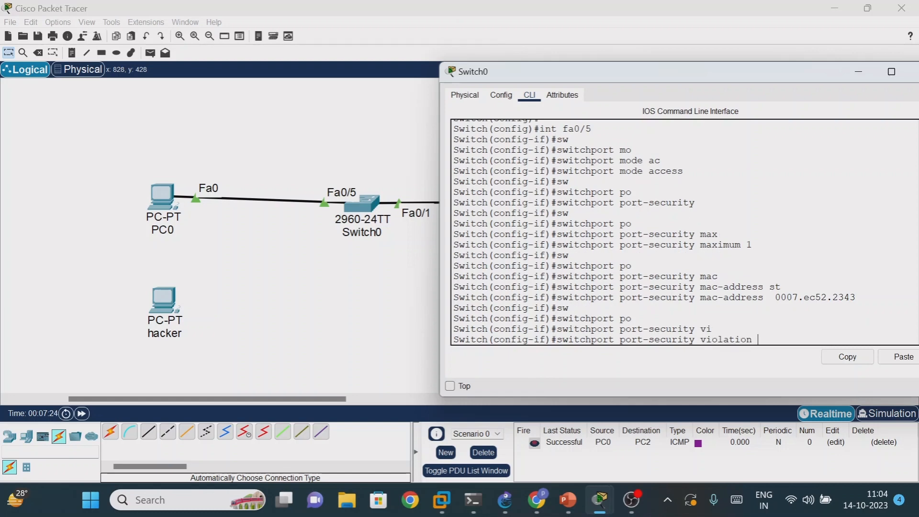
text(?)
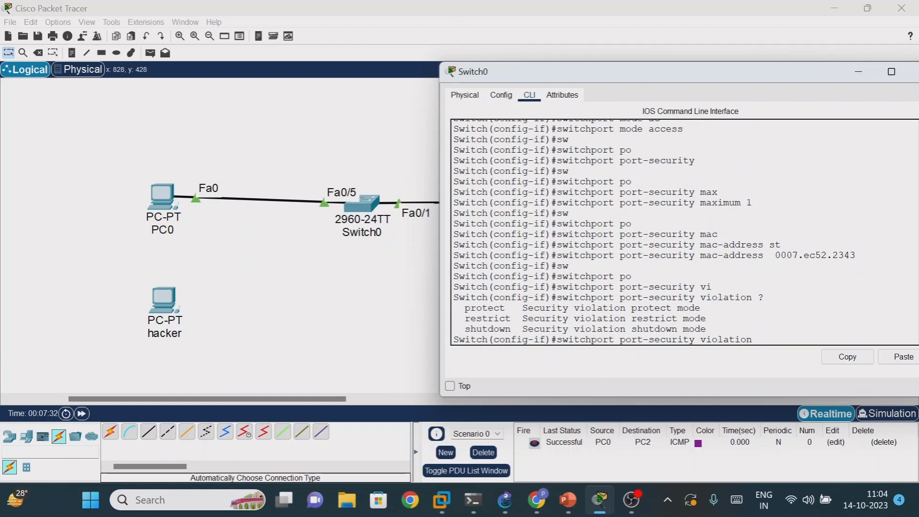
text(sh)
key(Tab)
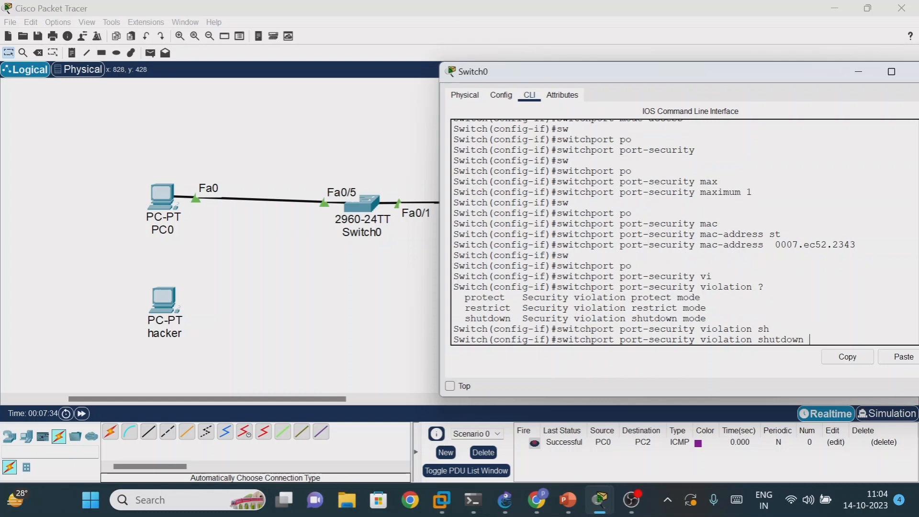
key(Return)
key(Return)
key(Return)
key(Return)
key(Return)
key(Return)
key(Return)
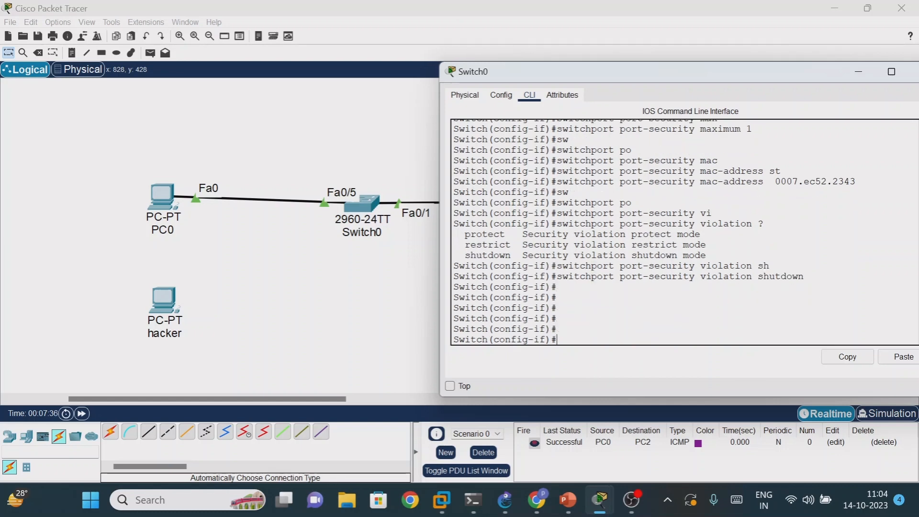
- Exit interface and global configuration modes back to the privileged EXEC prompt
text(exit)
key(Return)
key(Return)
key(Return)
key(Return)
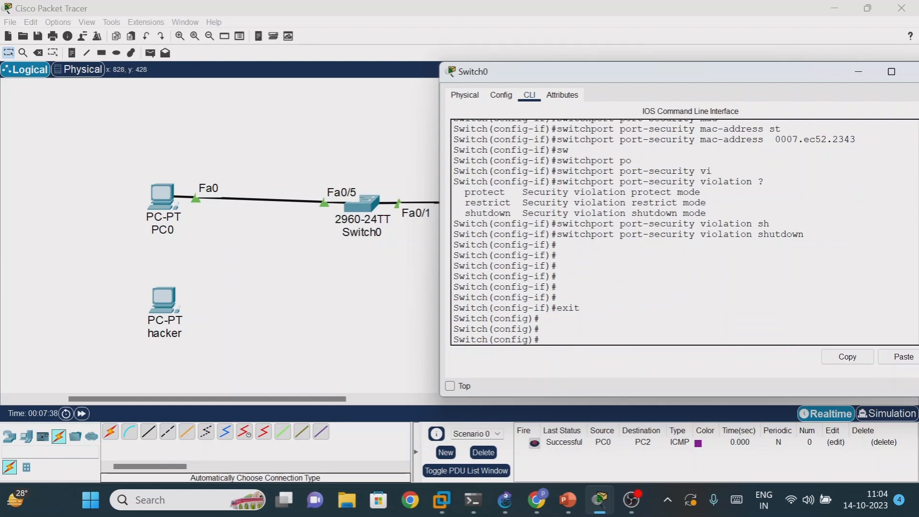
text(exit)
key(Return)
key(Return)
key(Return)
key(Return)
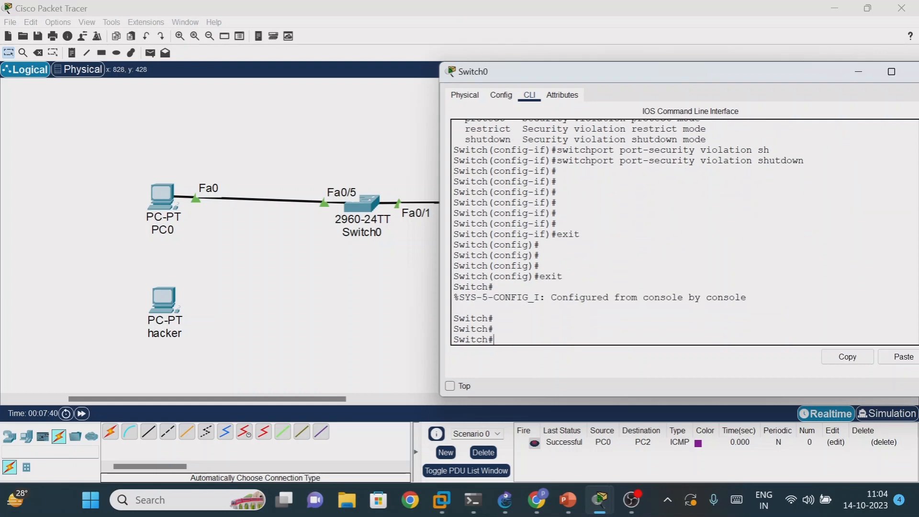
- Display the switch's port-security summary with sh port-security
text(sh po)
key(Tab)
key(Return)
key(Return)
key(Return)
key(Return)
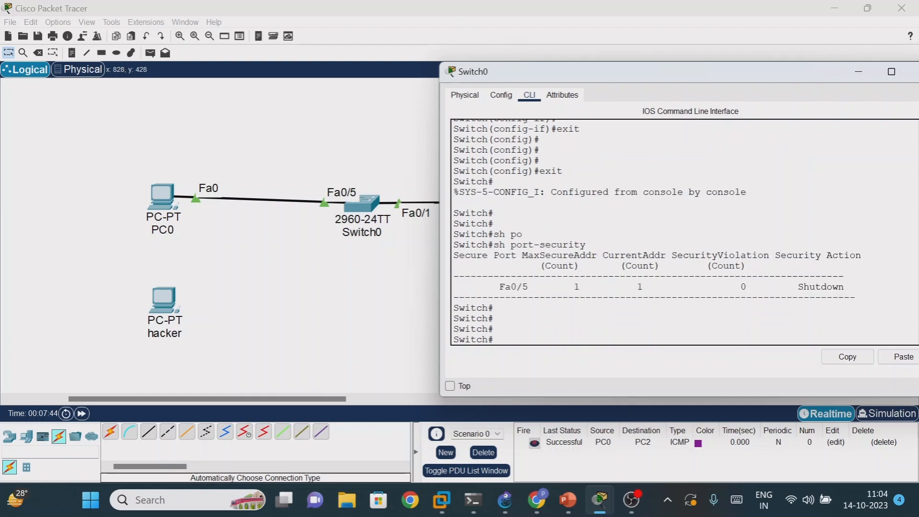
- Highlight the Fa0/5 port, current address, violation count and security action entries in the summary, and close the Switch0 window
drag(499, 286, 522, 286)
drag(632, 287, 649, 287)
drag(677, 256, 759, 256)
drag(735, 287, 747, 287)
drag(633, 287, 649, 286)
drag(786, 287, 845, 286)
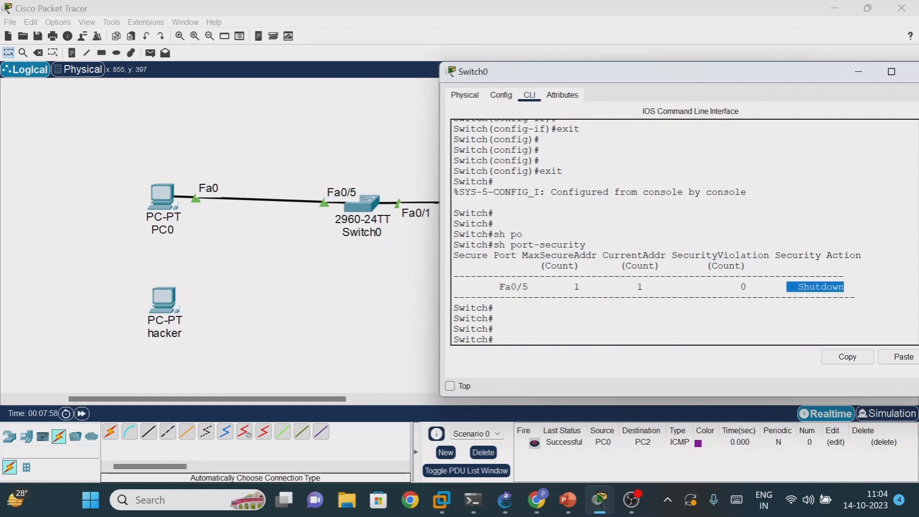
drag(705, 75, 504, 99)
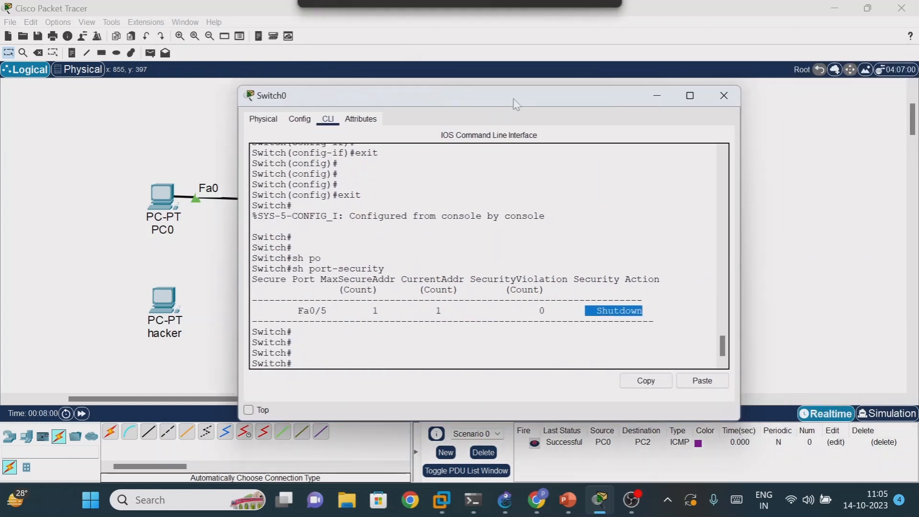
click(724, 96)
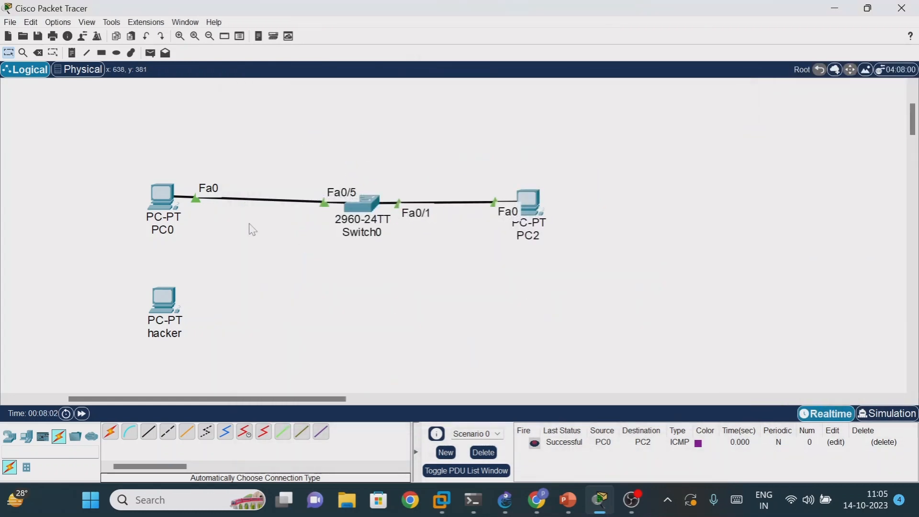
- Move the Fa0/5 cable end from PC0 to the hacker PC's FastEthernet0 port and fast-forward the simulation time
drag(206, 205, 168, 299)
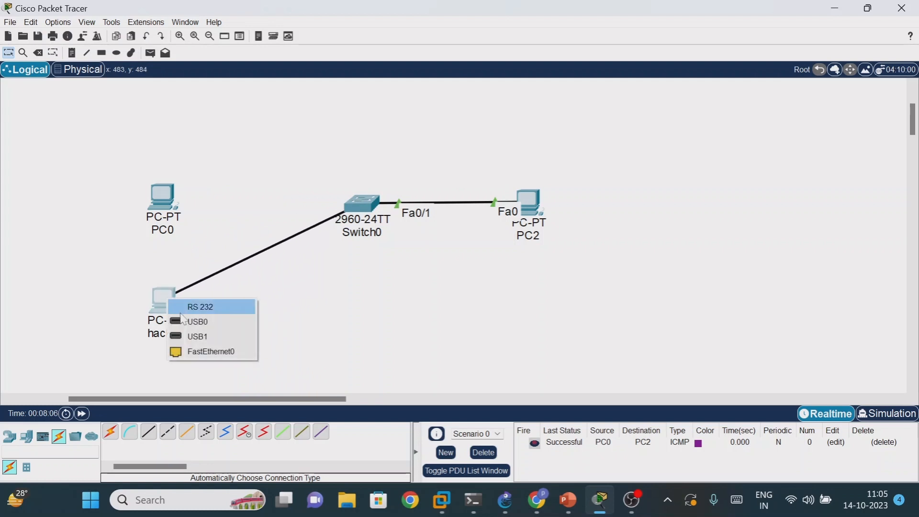
click(210, 353)
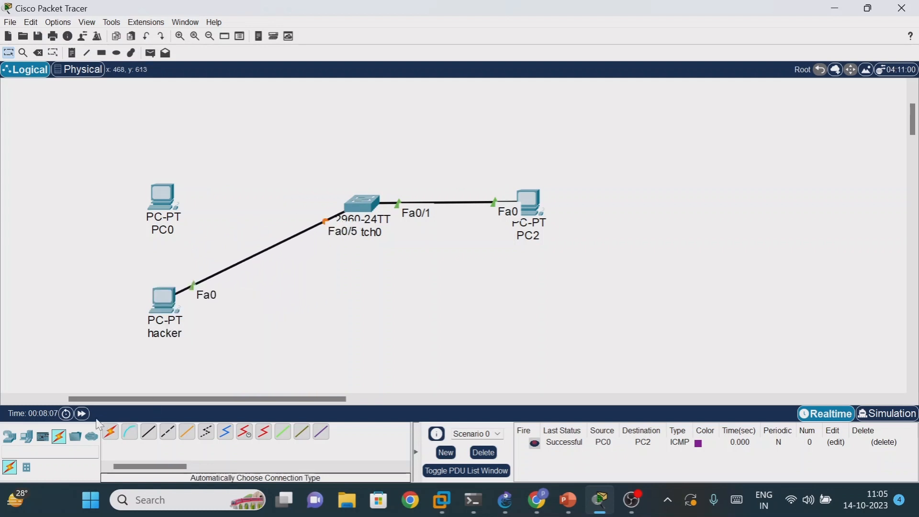
click(82, 415)
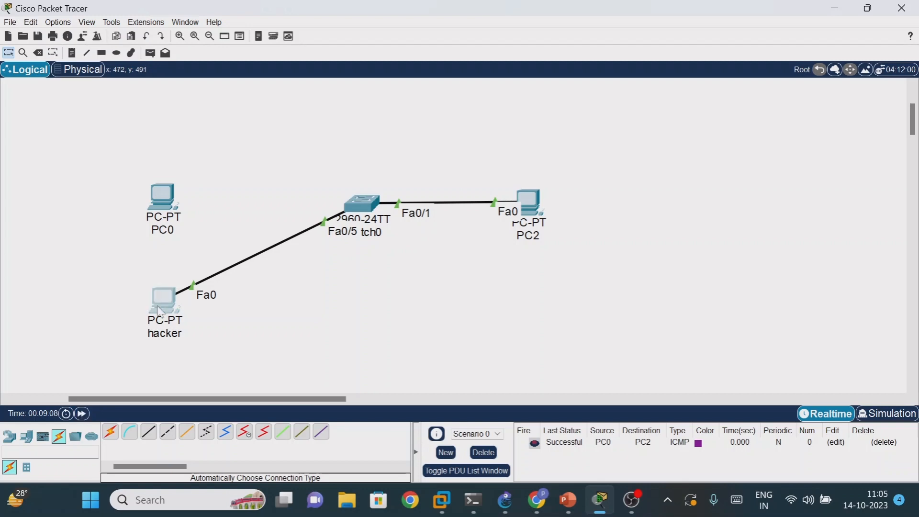
- Check the hacker PC's IP configuration and close its window
click(160, 309)
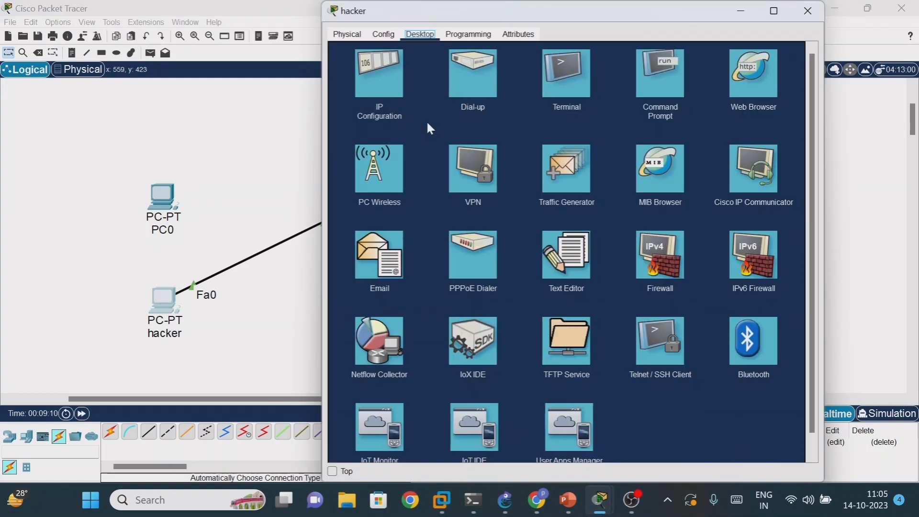
click(399, 95)
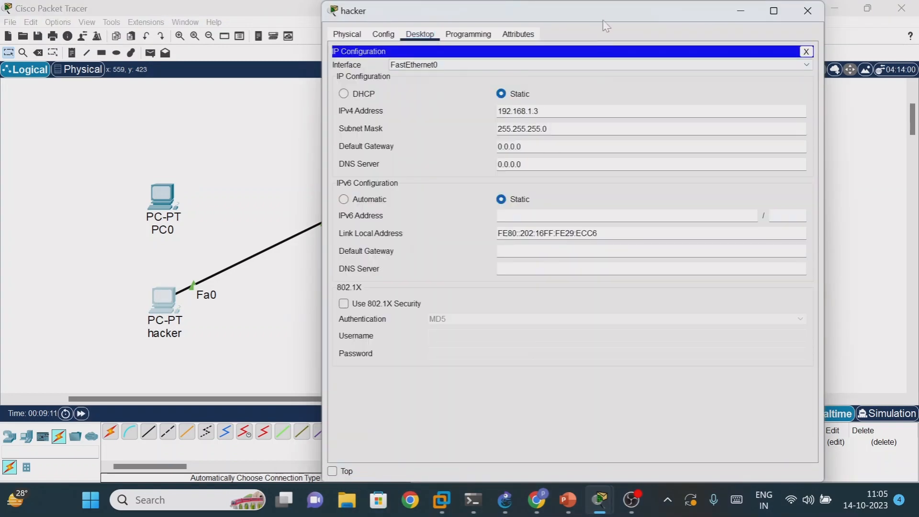
drag(605, 15, 679, 81)
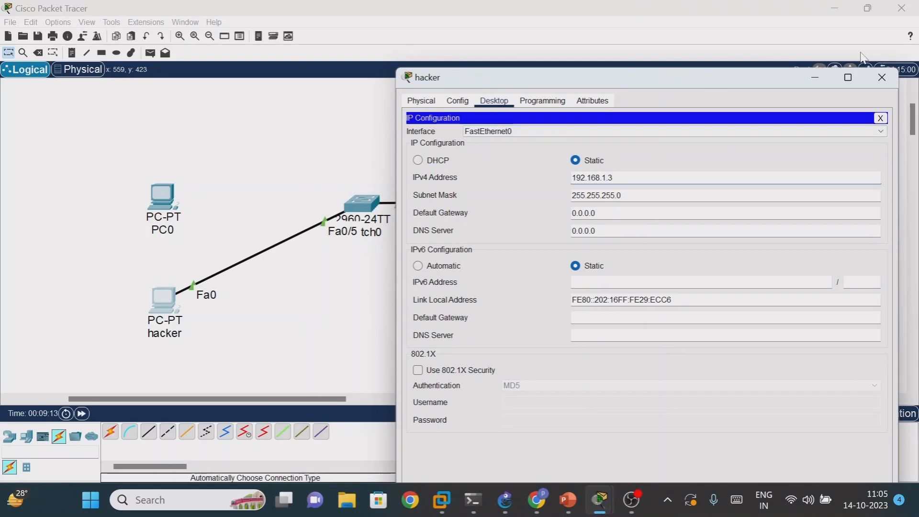
click(882, 77)
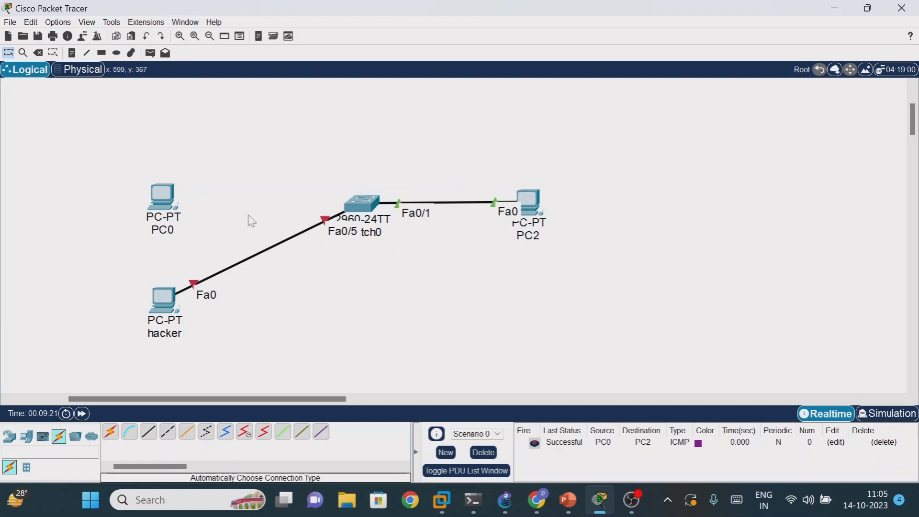
- Ping 192.168.1.2 from the hacker PC's Command Prompt
click(164, 299)
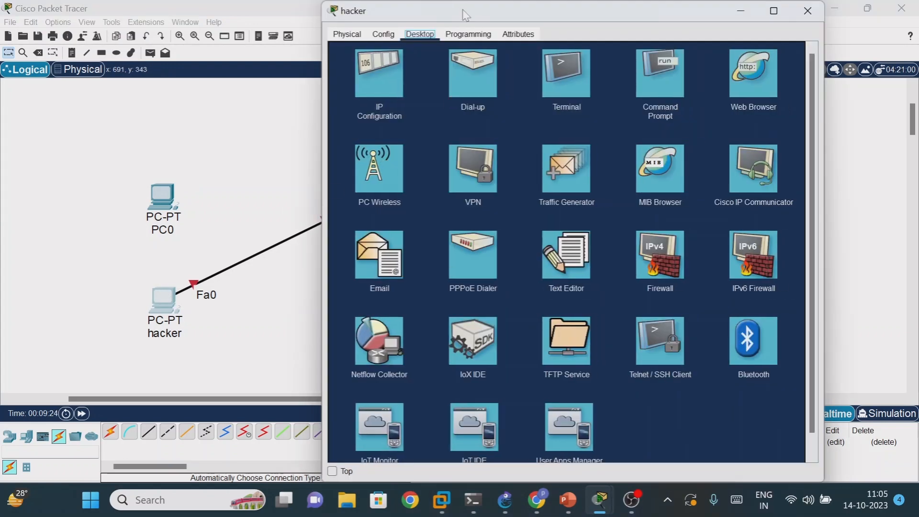
drag(465, 14, 615, 34)
click(812, 99)
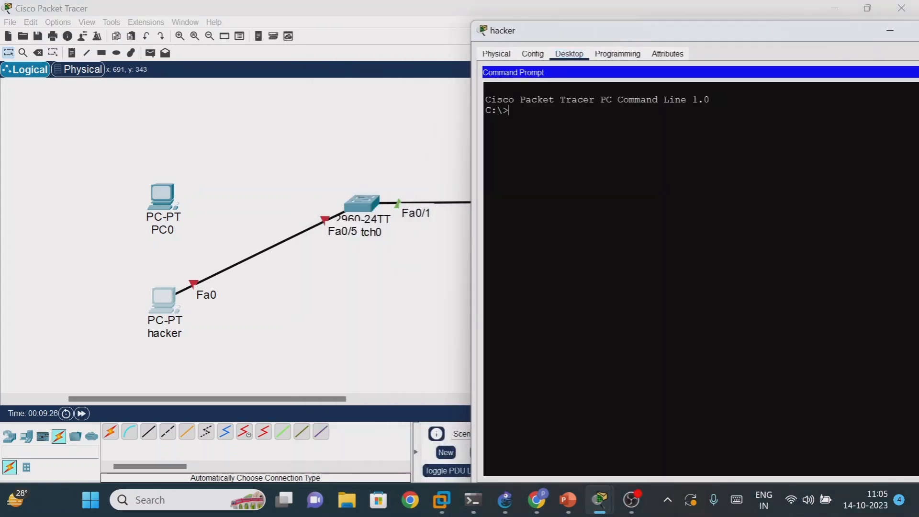
text(ping 192.168.1.2)
key(Return)
- Watch the ping replies beside the topology, interrupt the running ping and close the hacker PC's window
drag(766, 29, 706, 266)
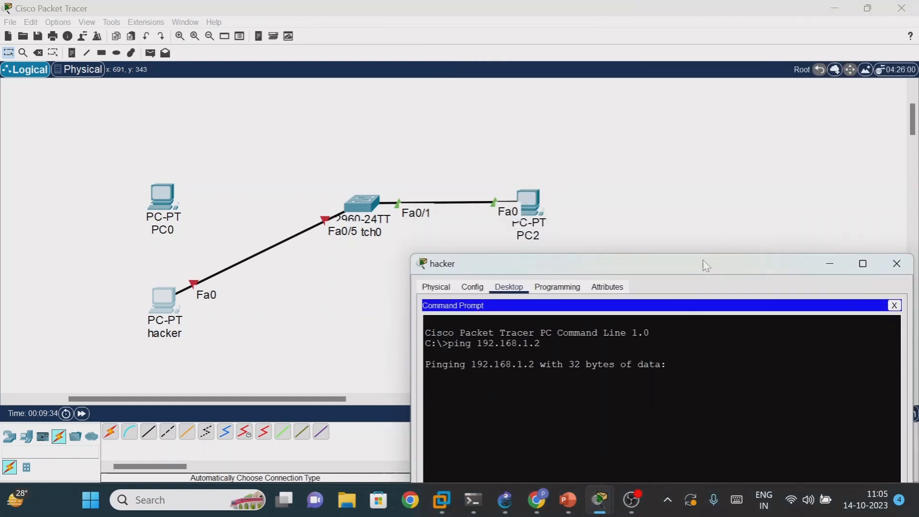
drag(585, 262, 611, 175)
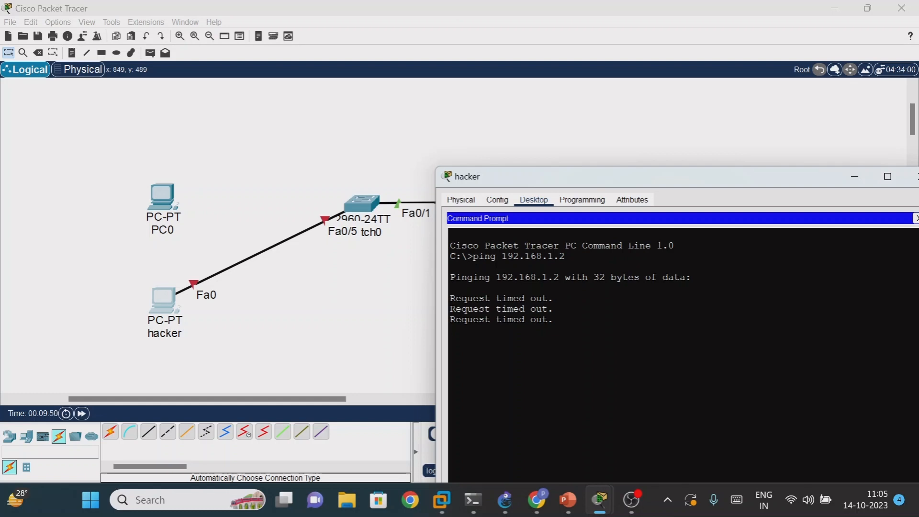
drag(639, 176, 633, 111)
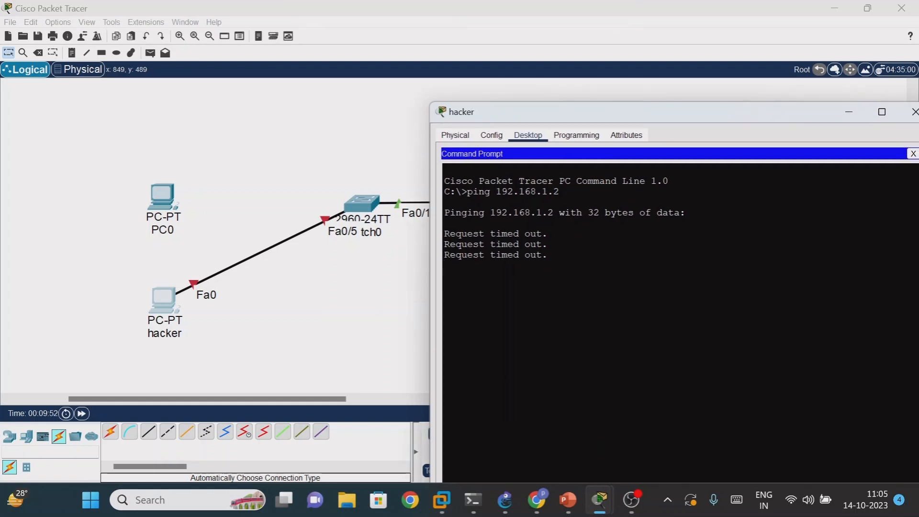
key(ctrl+c)
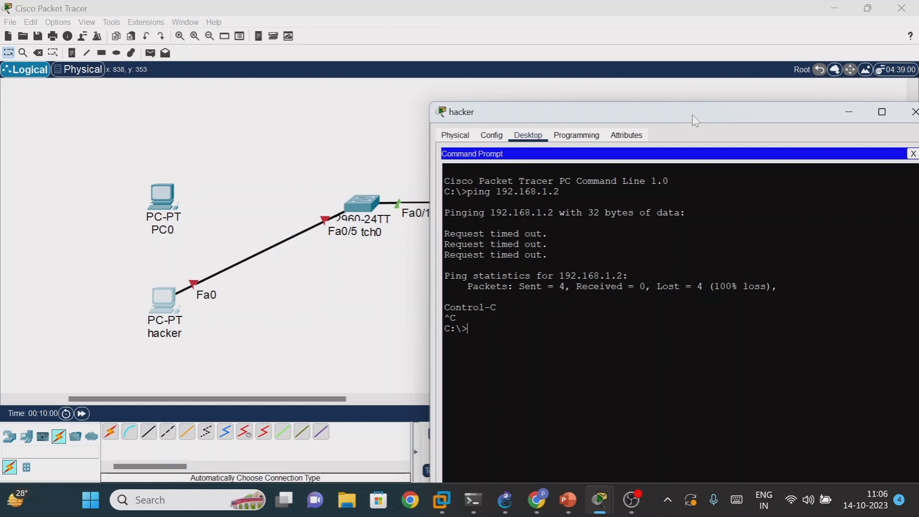
drag(694, 118, 526, 107)
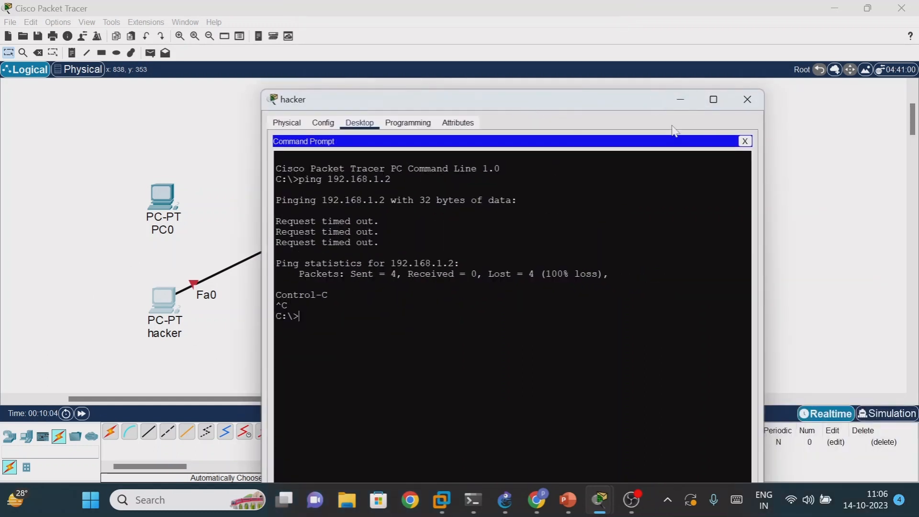
click(747, 99)
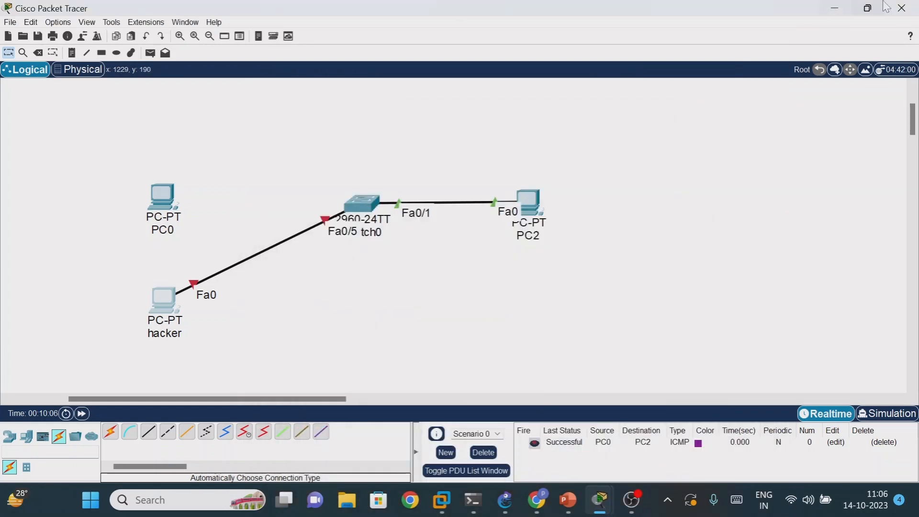
- Switch to the PowerPoint presentation and go to slide 20, MAC Address Flooding Attack & Mitigation
click(835, 8)
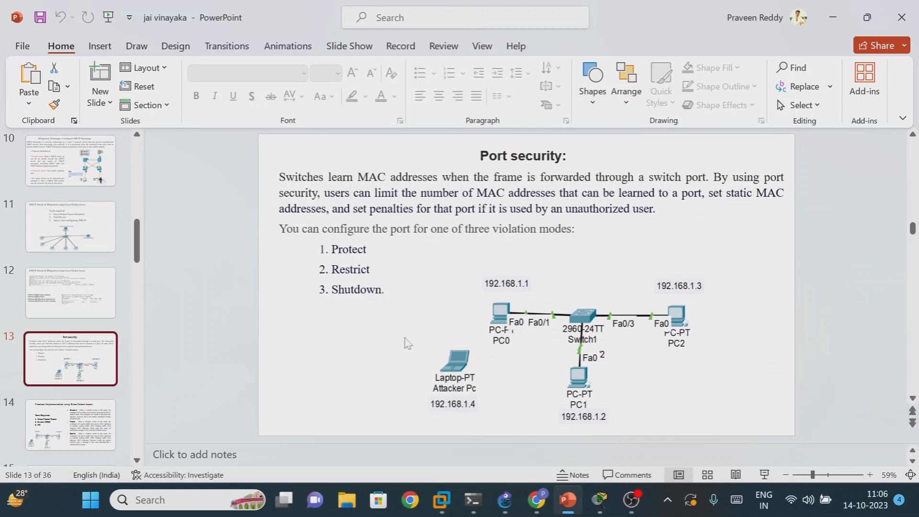
scroll(405, 342, down, 1)
scroll(401, 341, down, 4)
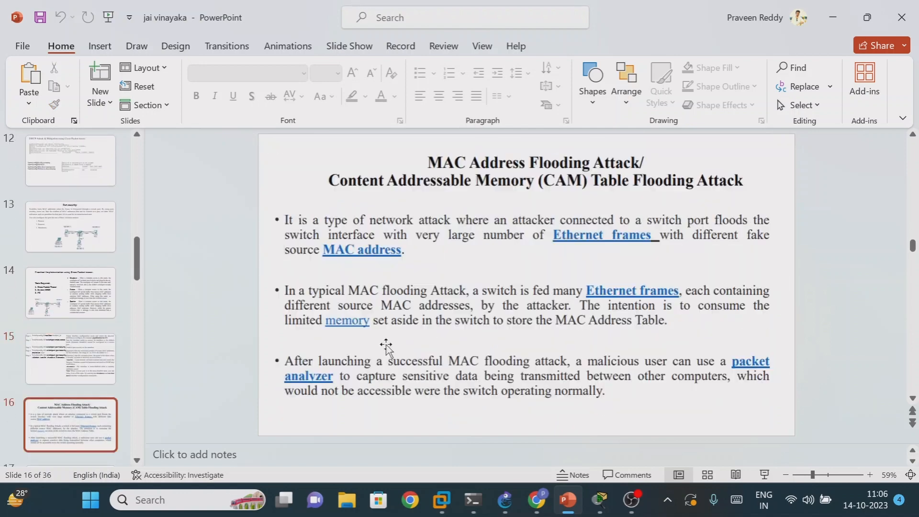
scroll(385, 348, down, 1)
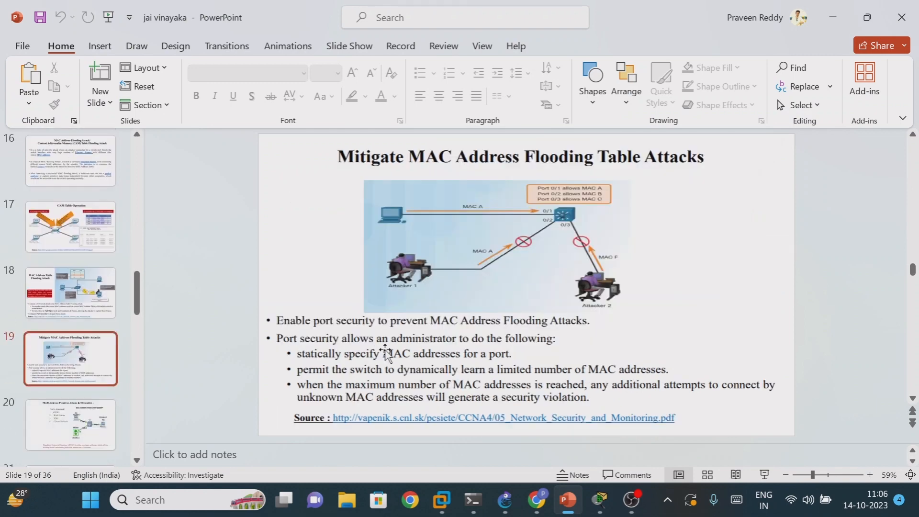
scroll(384, 353, down, 1)
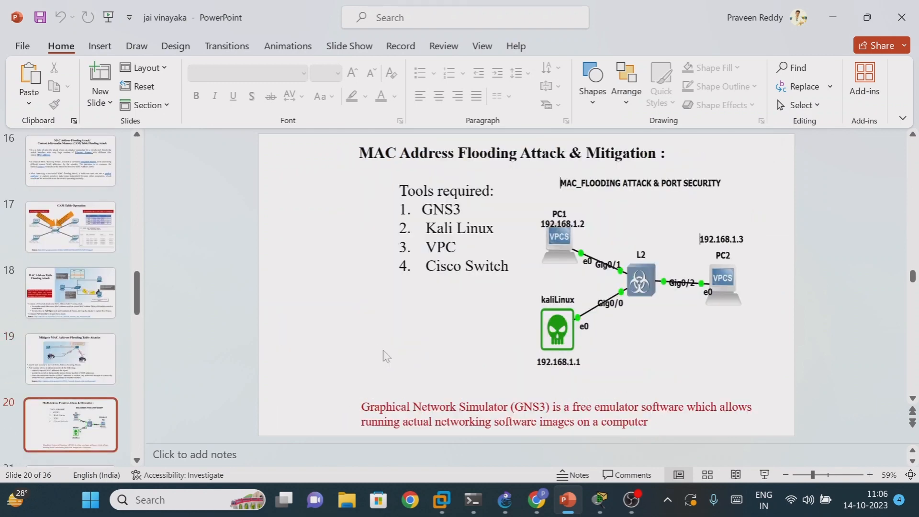
click(863, 18)
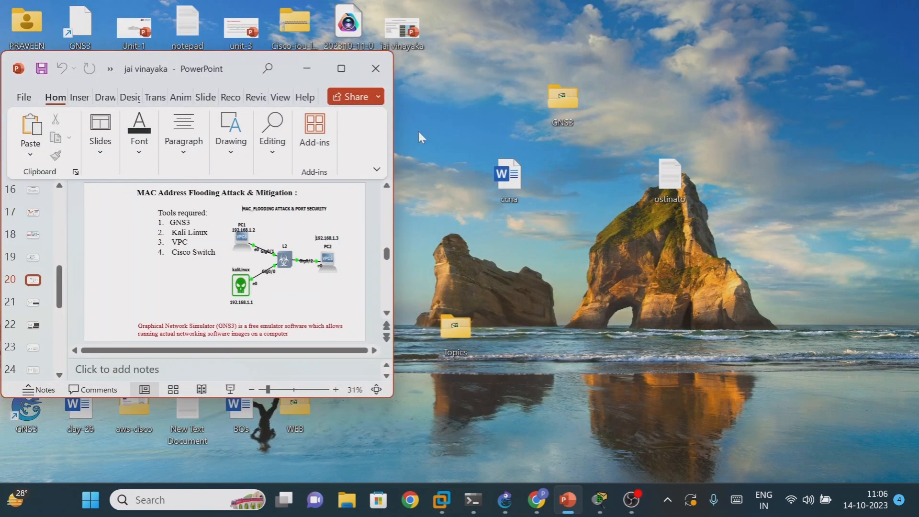
click(338, 66)
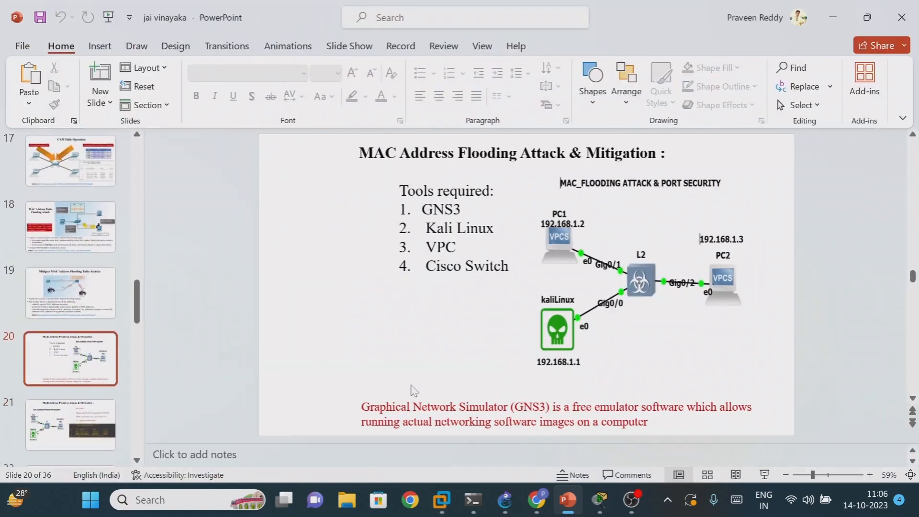
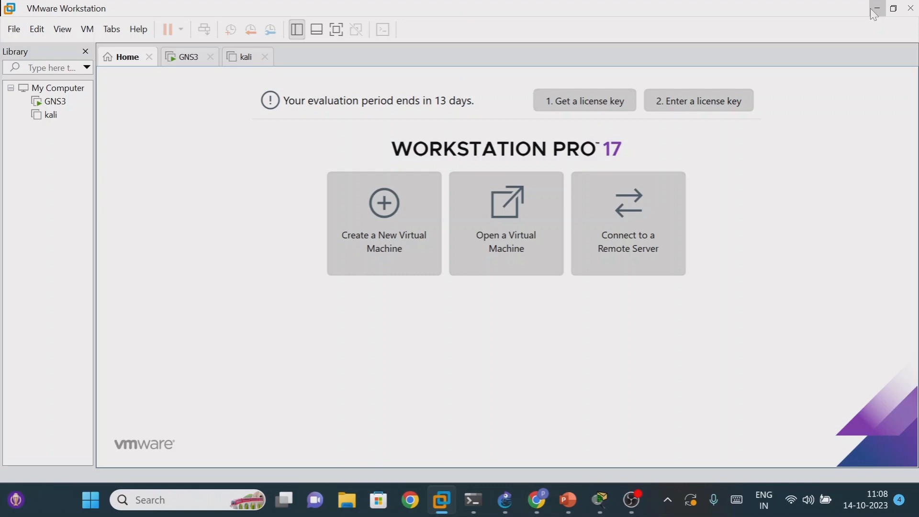
- Switch to Chrome, search the web for "gns download for windows" and open the GNS3 software download page
click(872, 8)
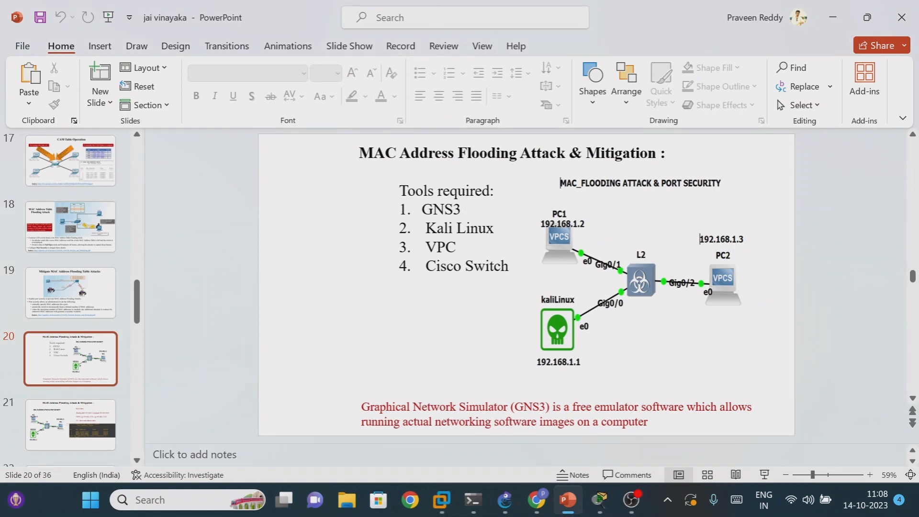
click(537, 500)
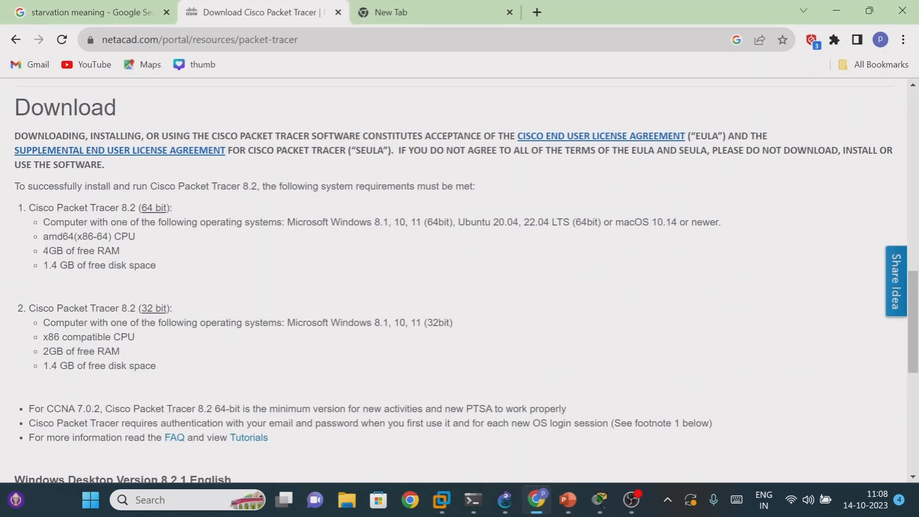
click(383, 13)
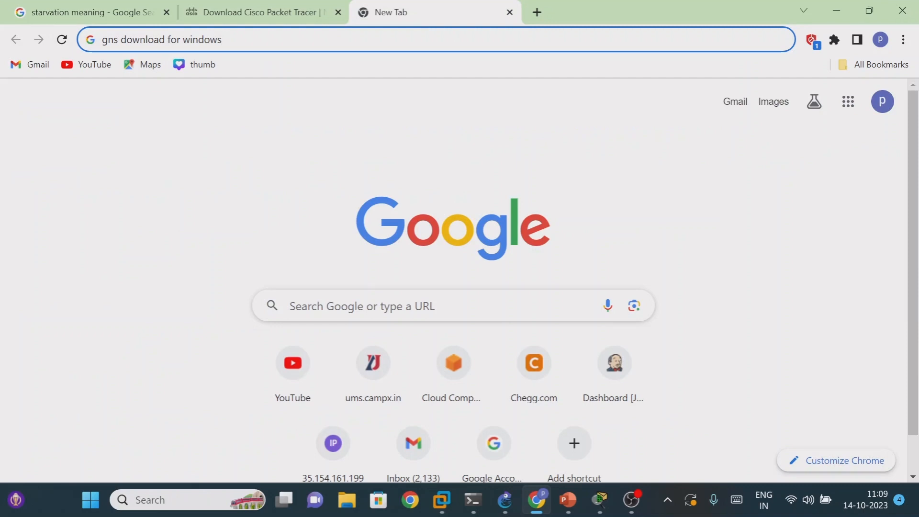
key(Return)
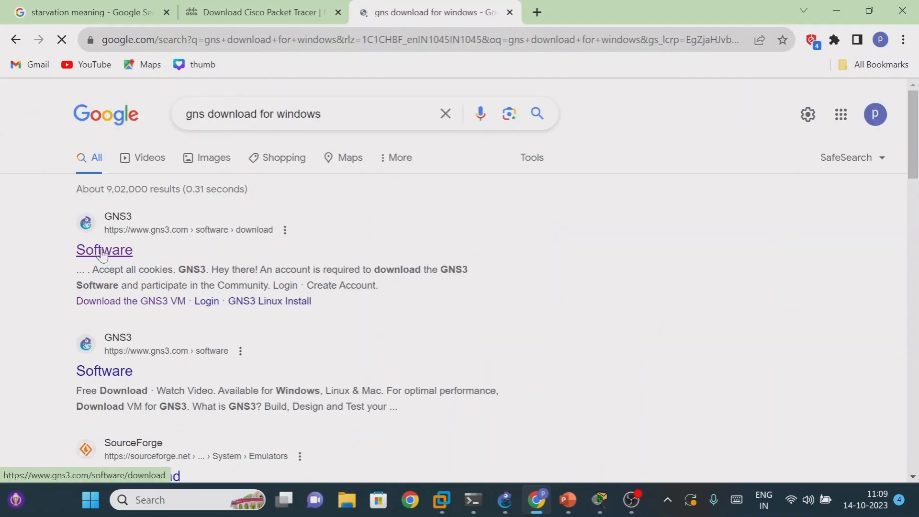
click(104, 255)
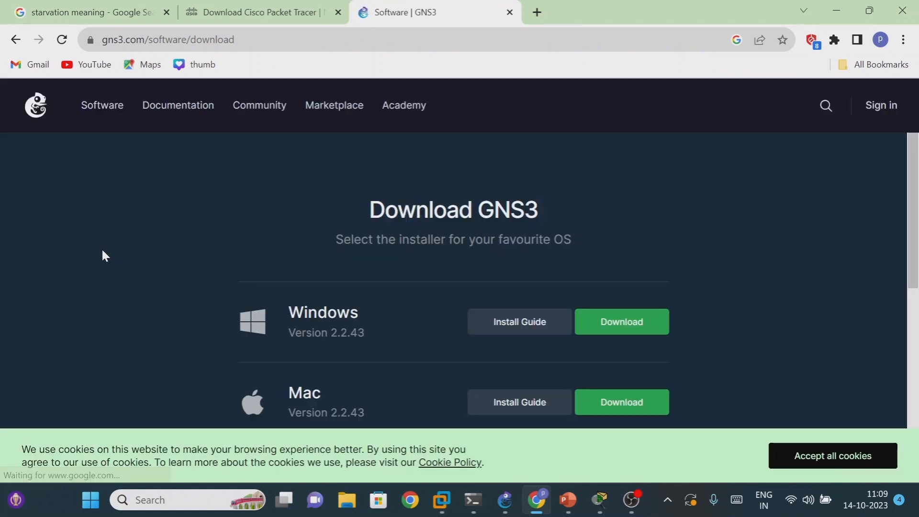
- Look through the GNS3 installers per operating system, and briefly show the VMware Workstation home page
scroll(296, 261, down, 3)
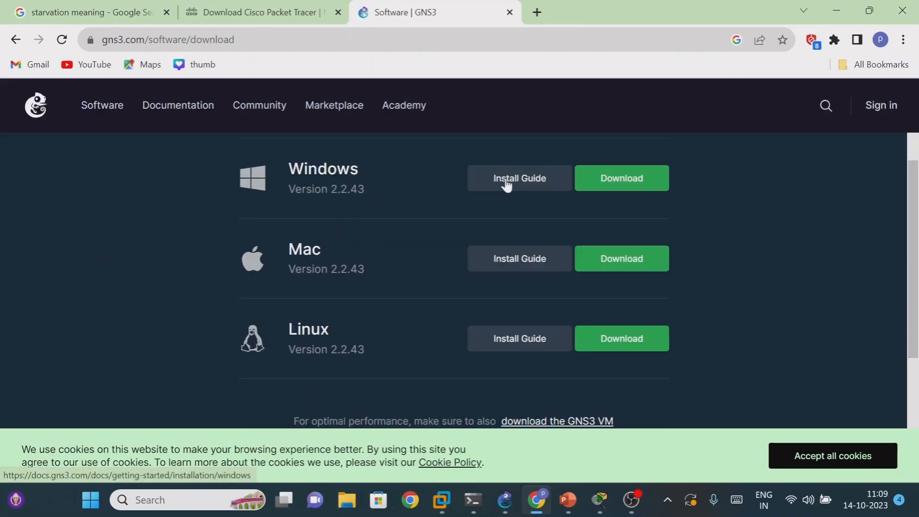
scroll(428, 248, down, 3)
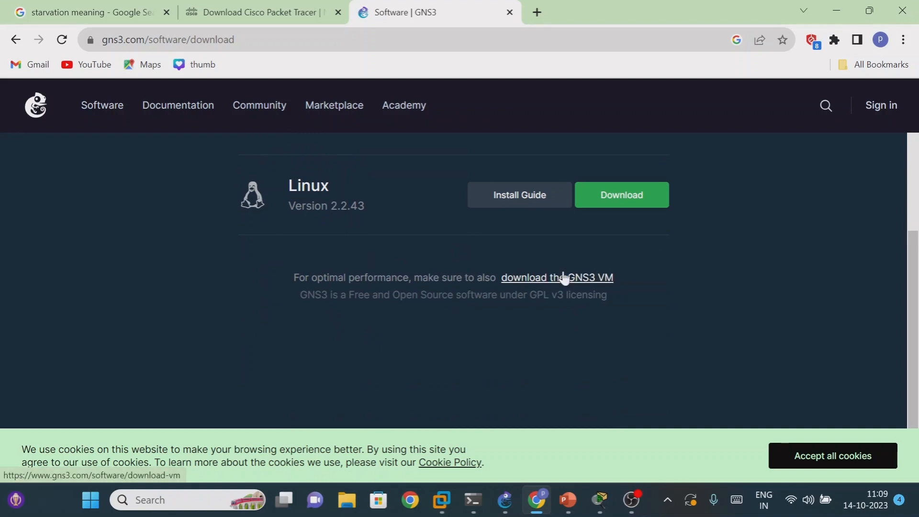
mouse_move(442, 500)
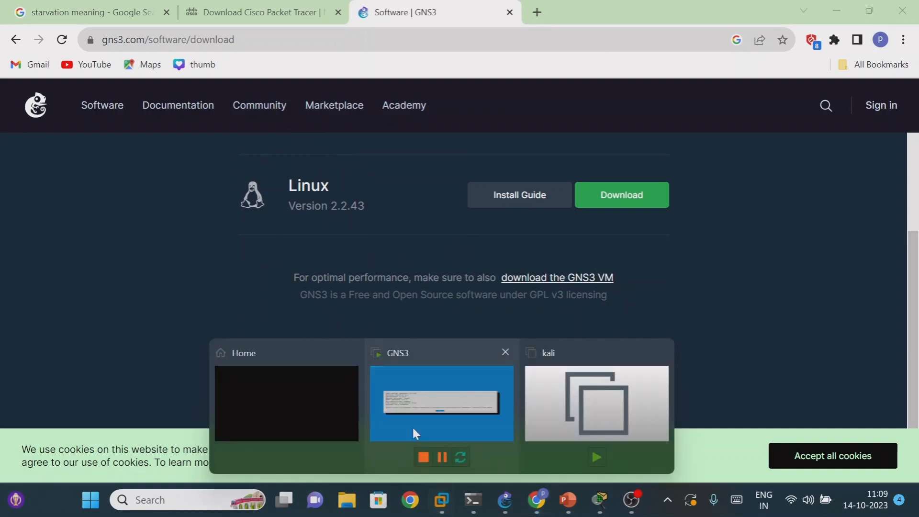
click(304, 383)
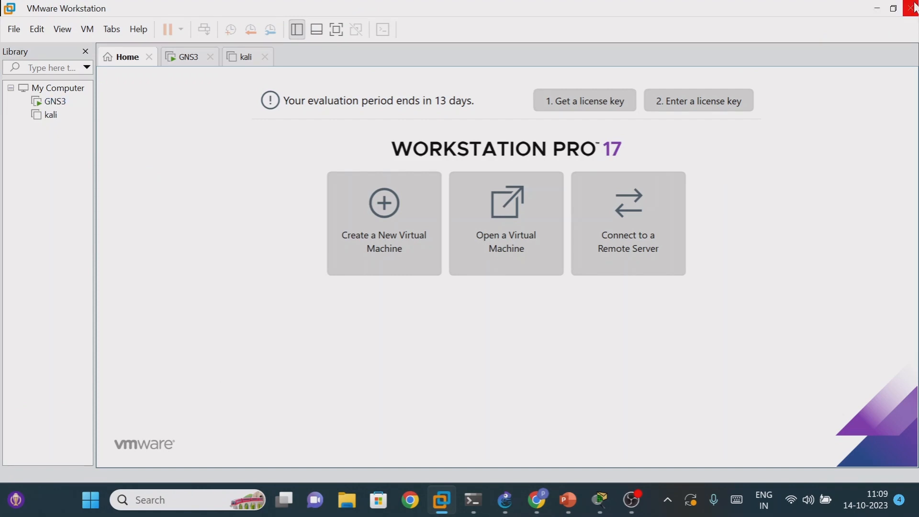
click(877, 8)
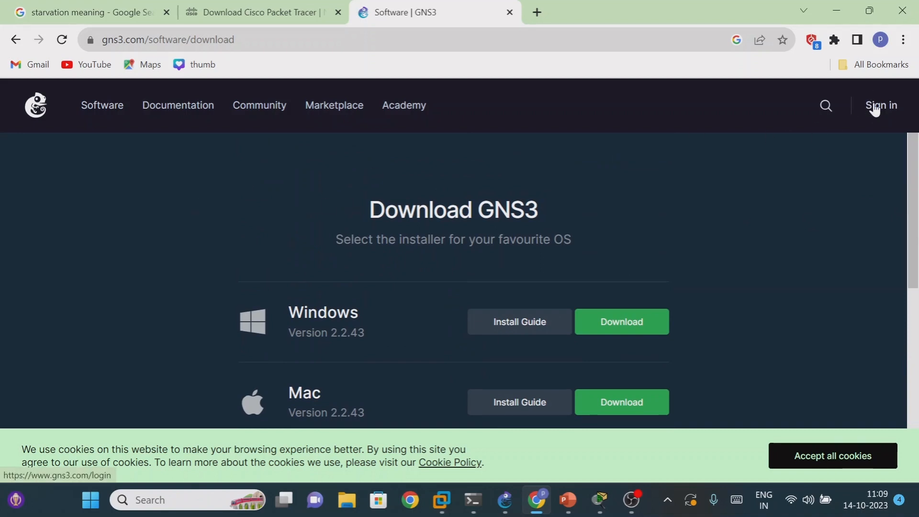
- Open the GNS3 VM download page from the link below the installers
scroll(607, 197, down, 5)
scroll(427, 258, up, 3)
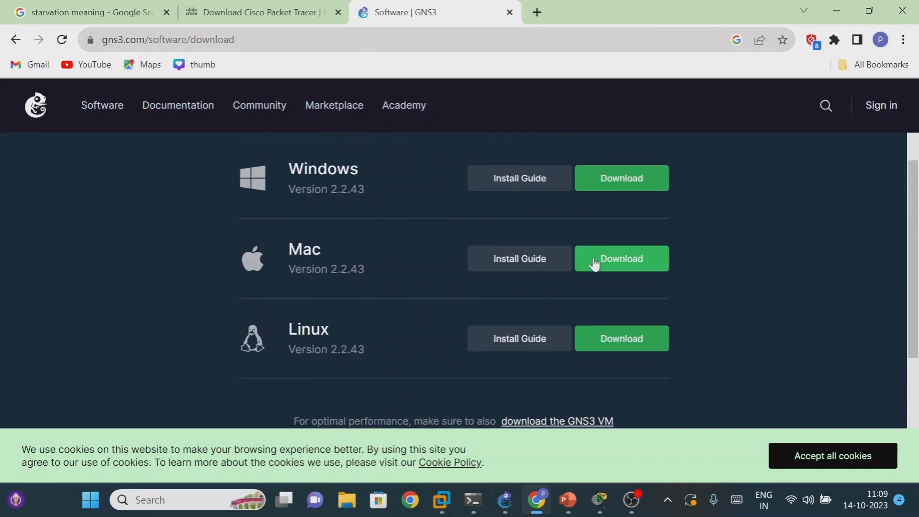
scroll(595, 258, down, 5)
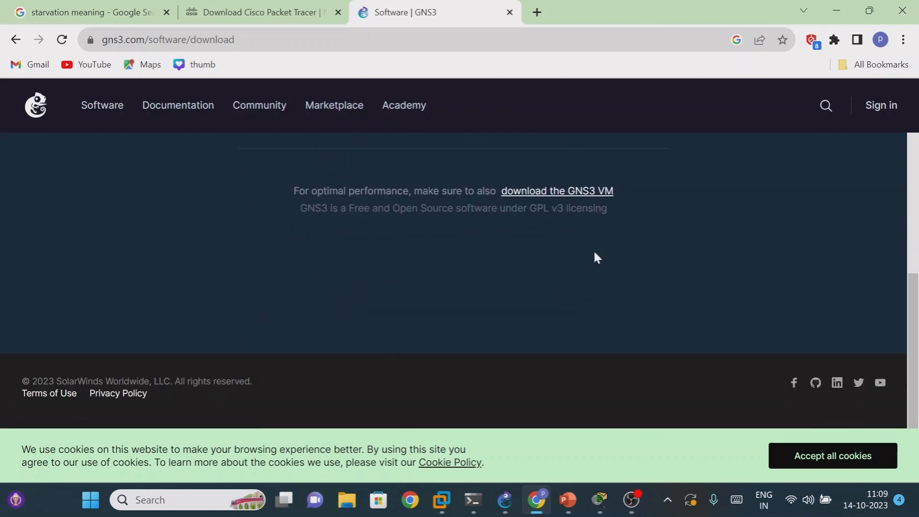
click(577, 202)
- Look through the GNS3 VM downloads offered for the different virtualization platforms, including VMware Workstation and Fusion
scroll(382, 259, up, 3)
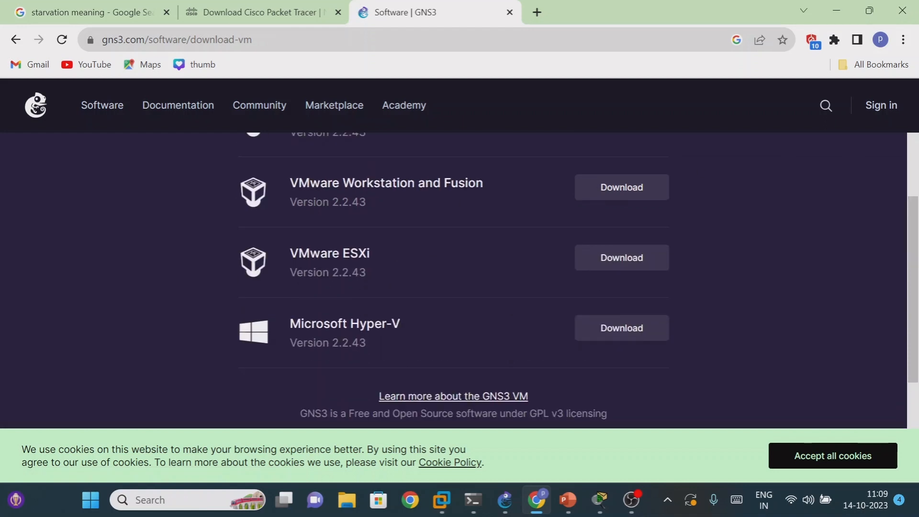
scroll(470, 309, up, 3)
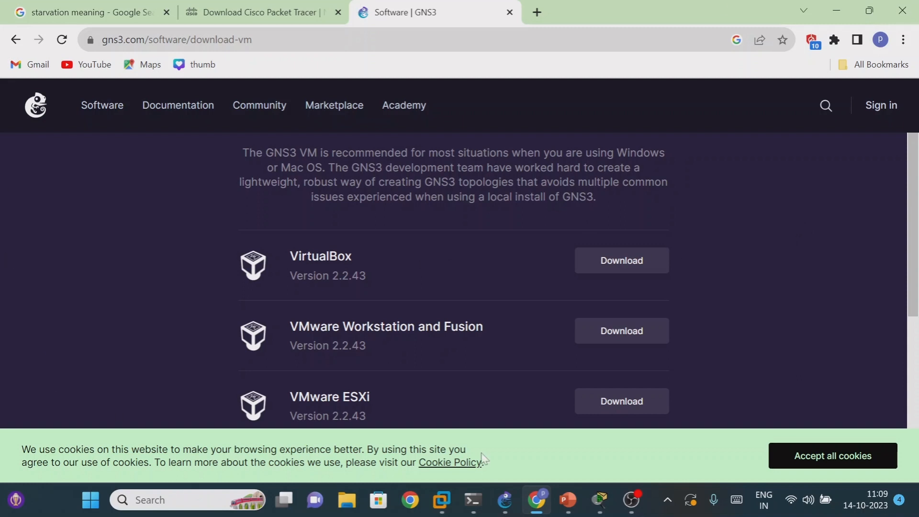
click(445, 502)
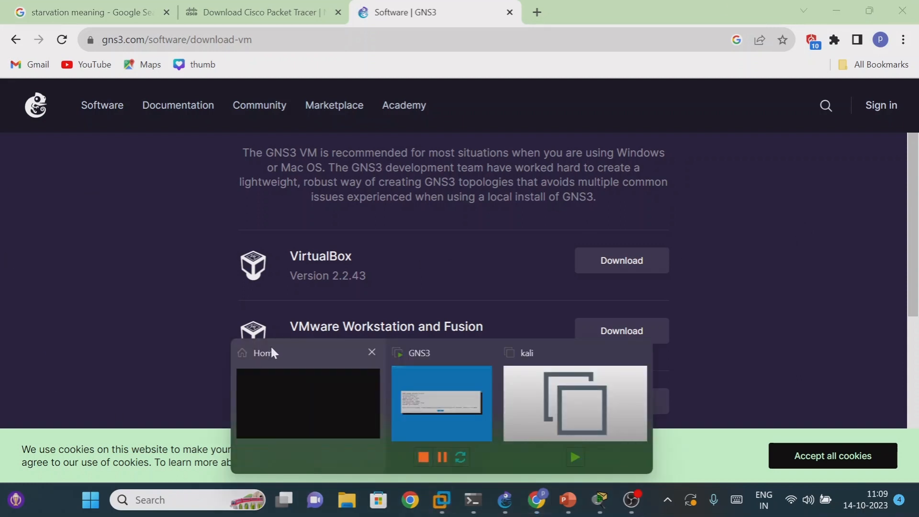
click(860, 176)
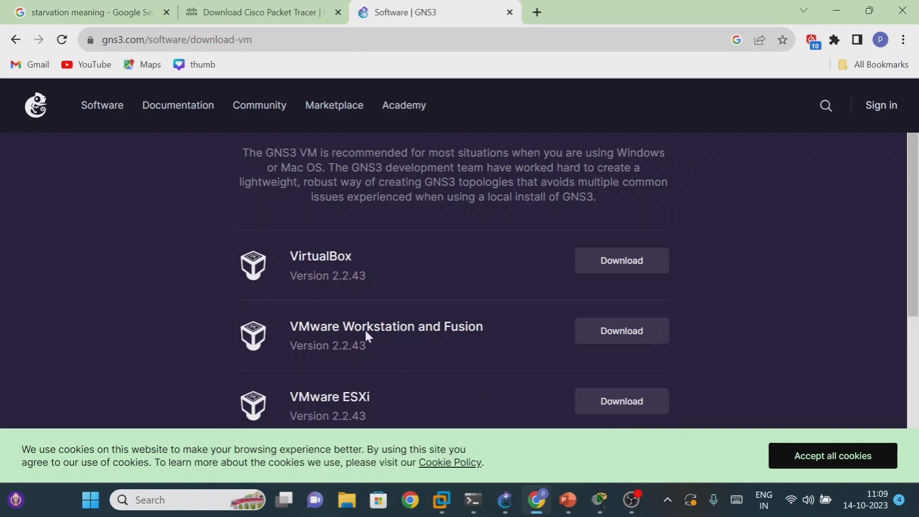
scroll(399, 288, down, 3)
scroll(399, 293, up, 3)
scroll(329, 294, down, 3)
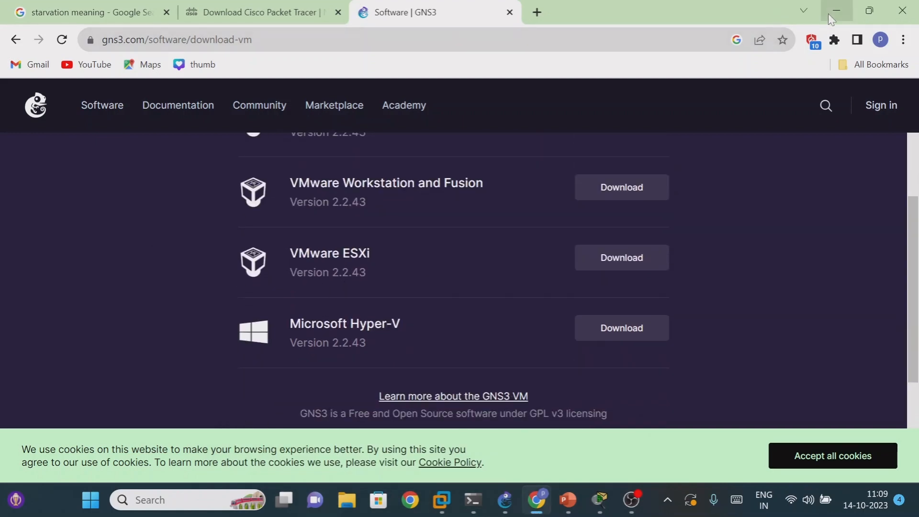
- Switch to the 1.MAC_FLOODING project in GNS3 and start all devices in the topology
click(831, 11)
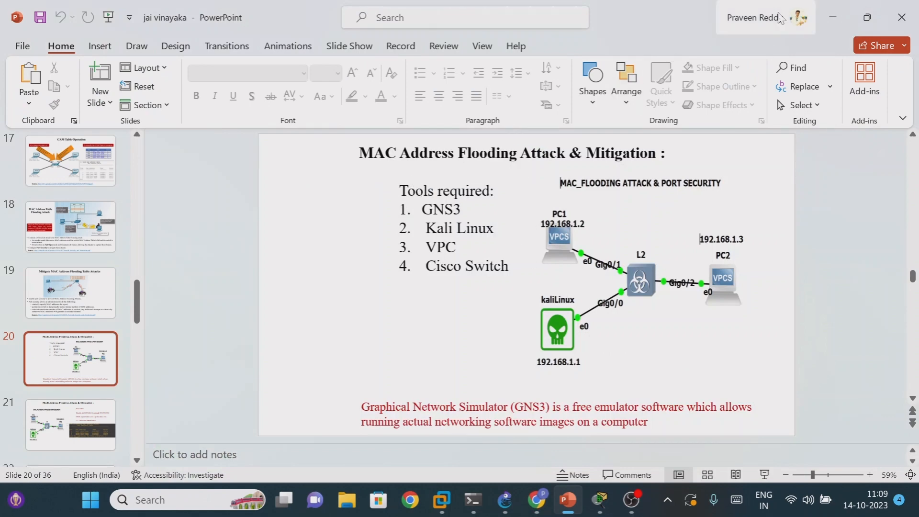
click(833, 19)
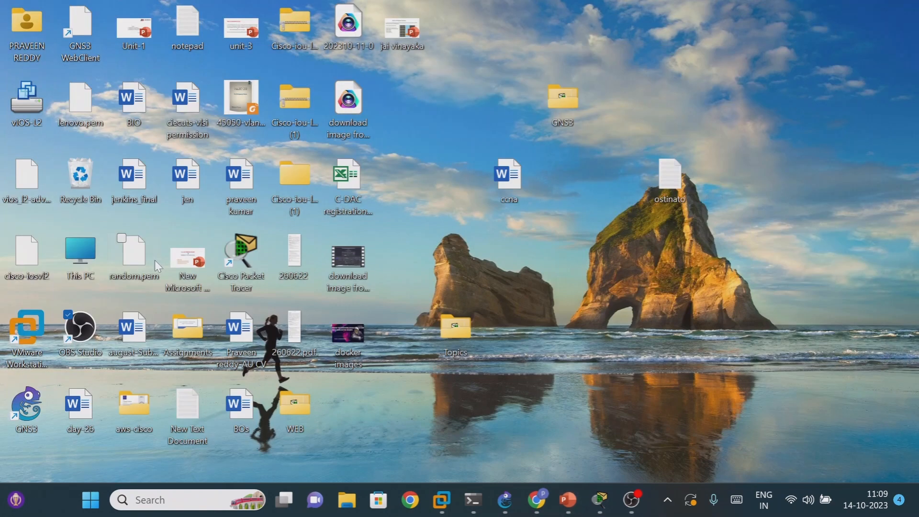
click(505, 500)
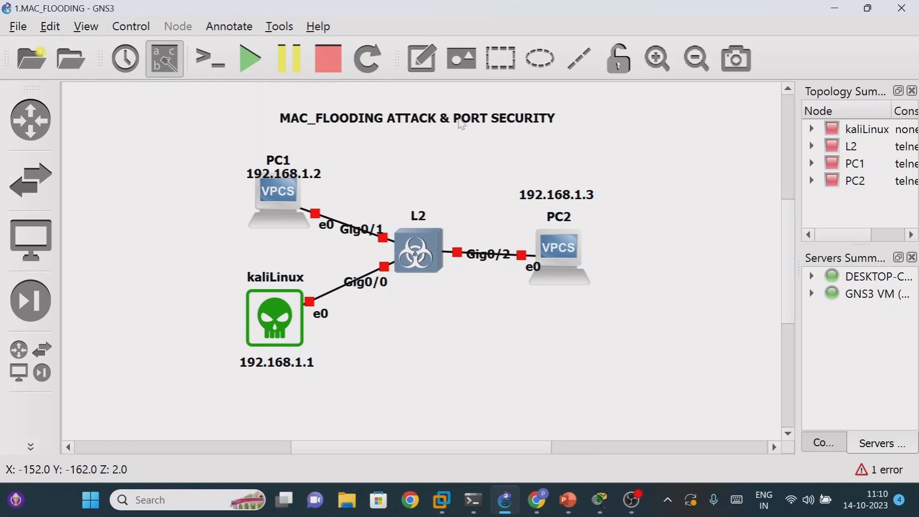
drag(173, 150, 632, 387)
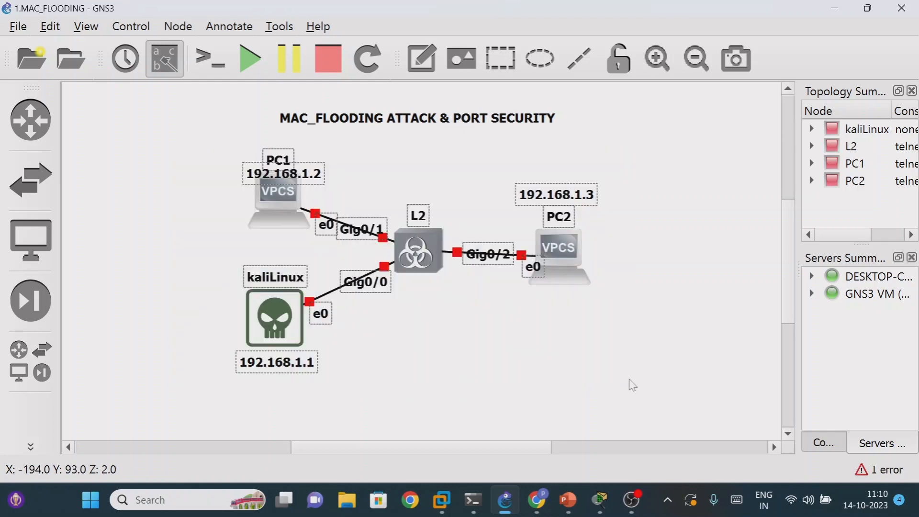
click(259, 59)
click(498, 277)
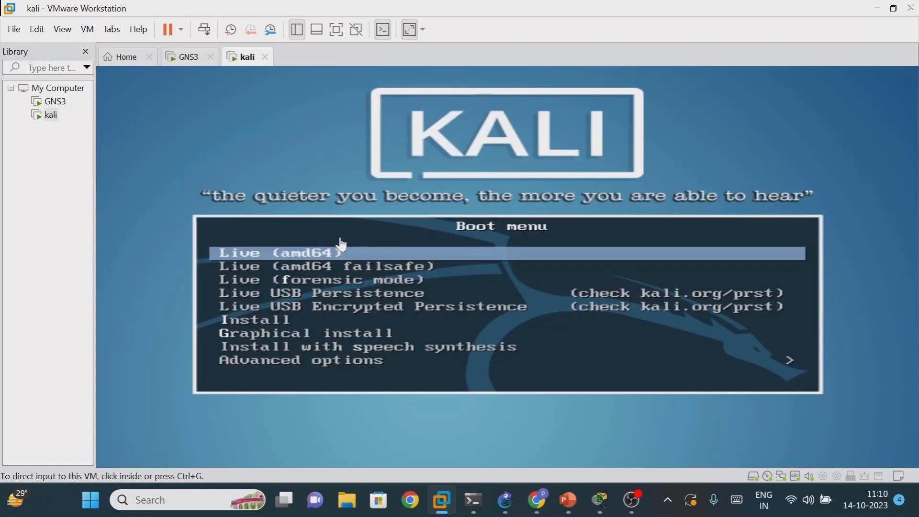
- Boot the kali virtual machine with the Live (amd64) option and return to the GNS3 topology
click(304, 254)
key(Return)
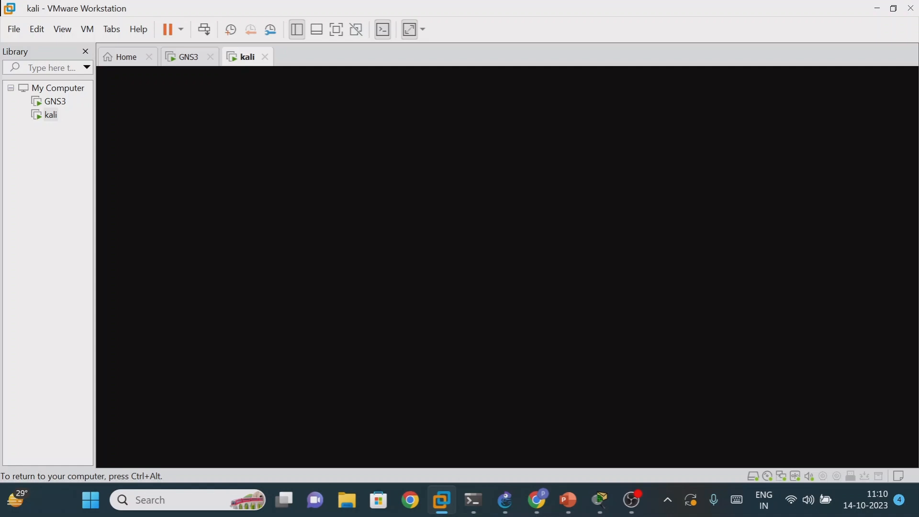
key(ctrl+alt)
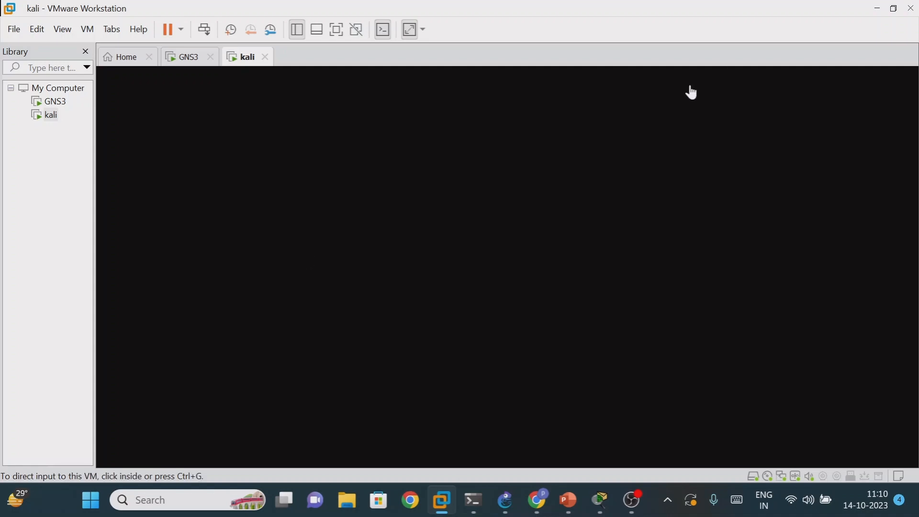
click(886, 8)
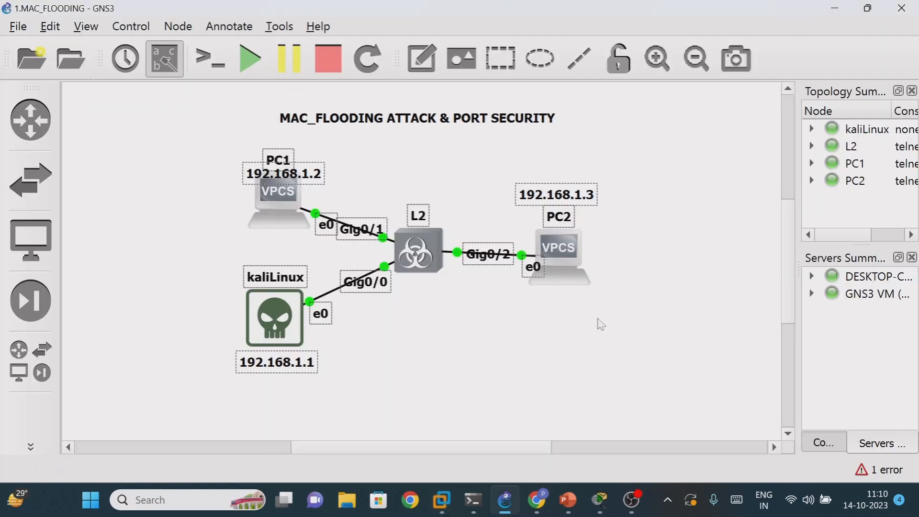
- Open the consoles of PC1 and PC2, minimizing the console window after each
right_click(290, 199)
click(349, 35)
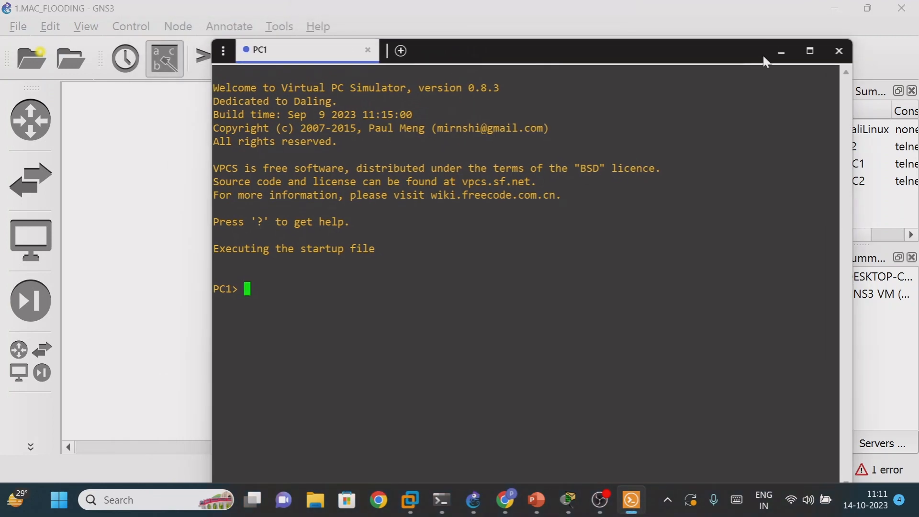
click(780, 51)
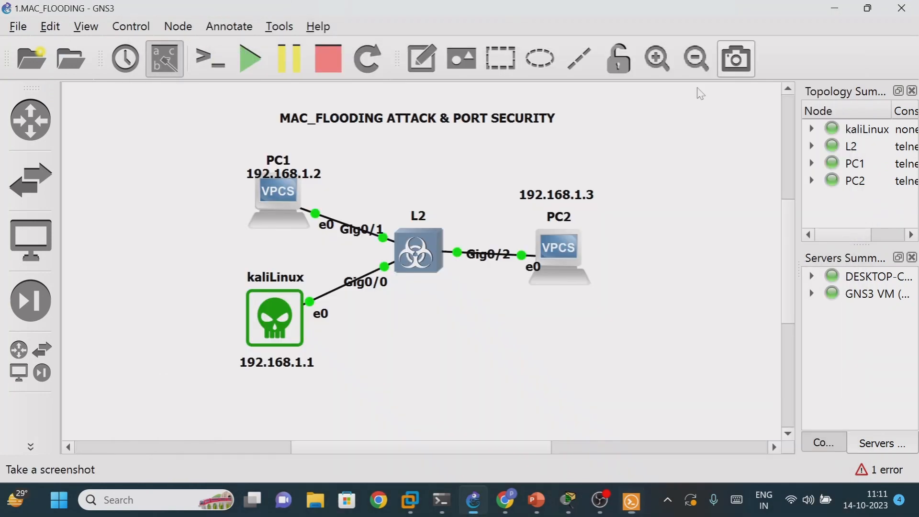
right_click(555, 253)
click(592, 57)
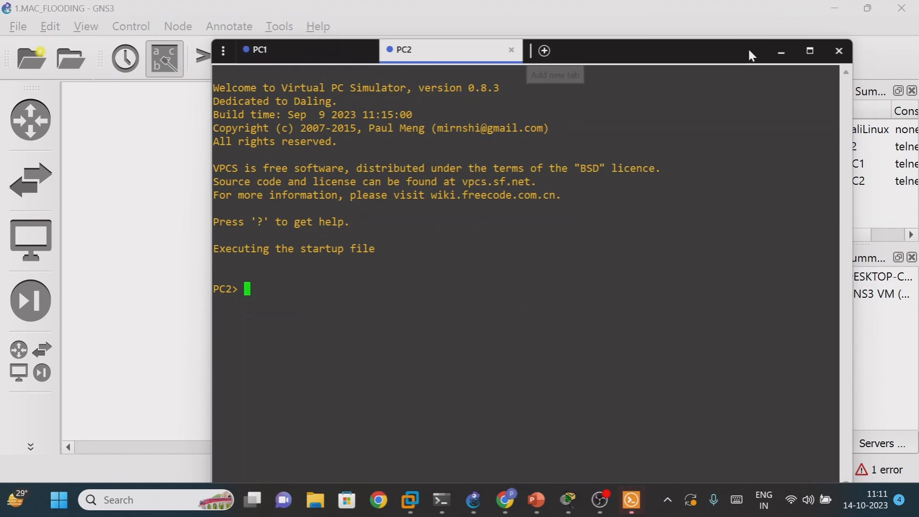
click(781, 51)
- Open the L2 switch's console, shift the console window slightly and minimize it
right_click(418, 258)
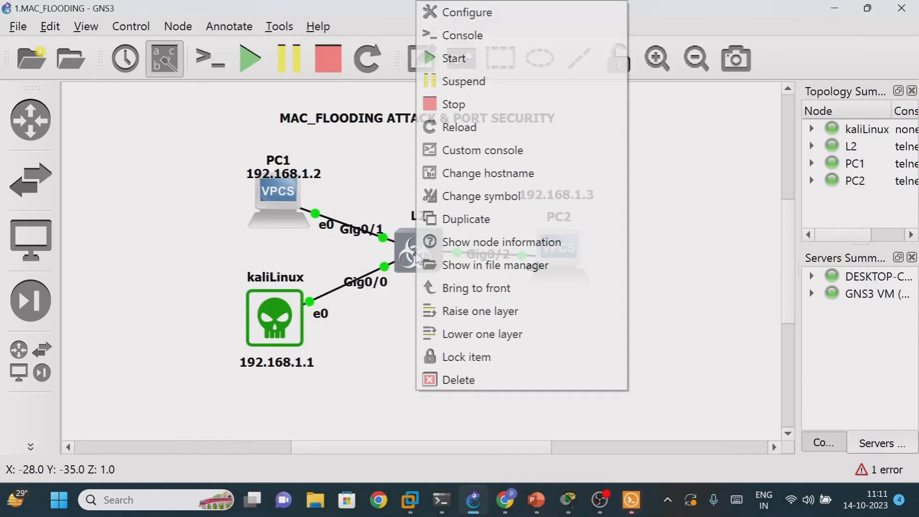
click(486, 37)
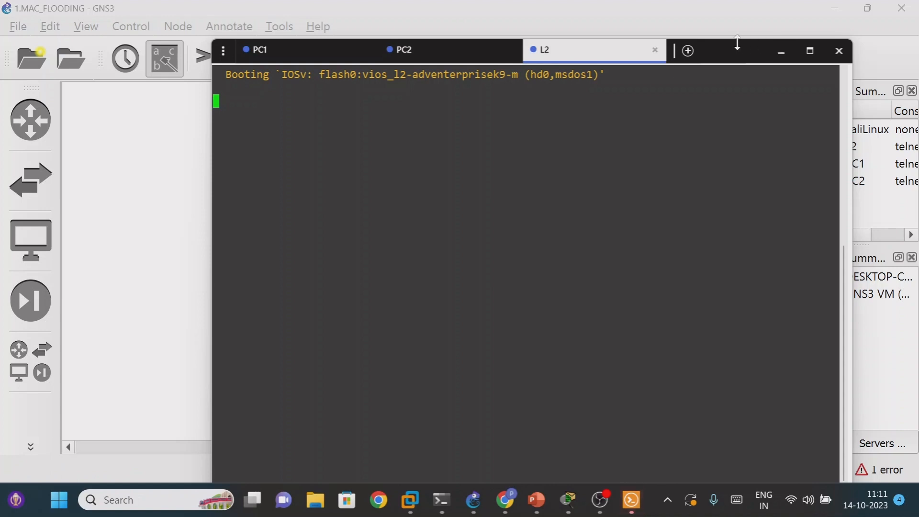
mouse_move(736, 41)
mouse_down()
mouse_move(727, 68)
mouse_move(735, 47)
mouse_up()
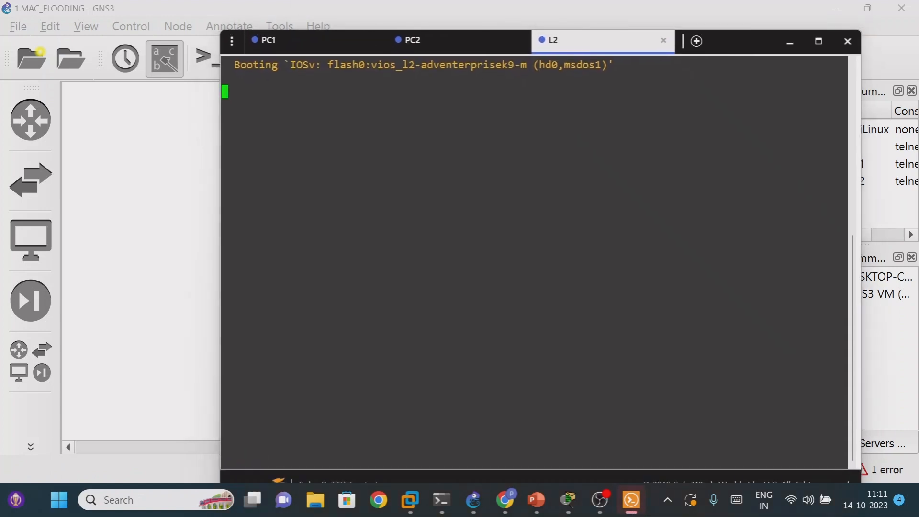
click(791, 42)
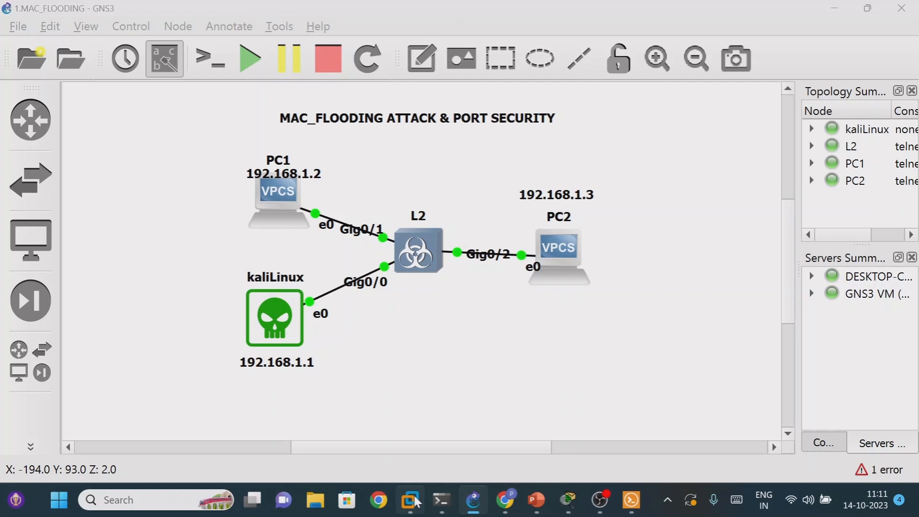
- Switch to the kali virtual machine in VMware Workstation and check its boot progress
mouse_move(411, 501)
click(495, 403)
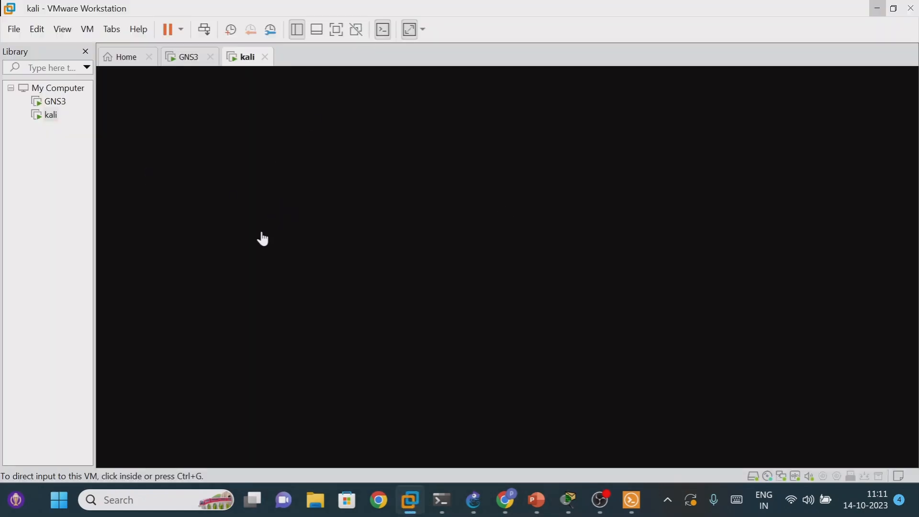
click(478, 251)
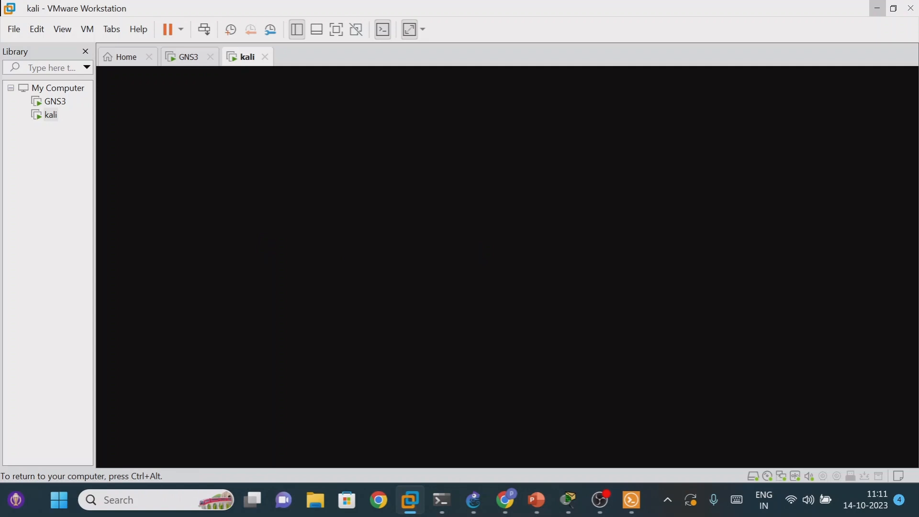
key(ctrl+alt)
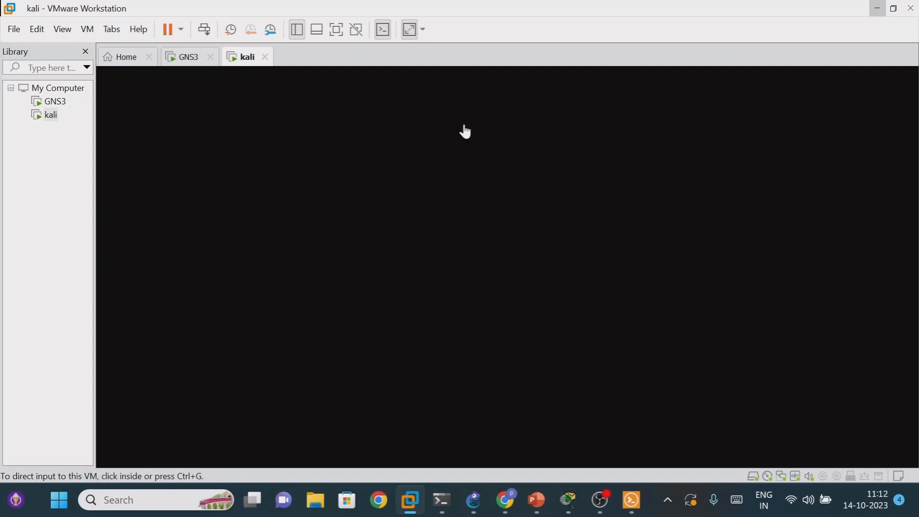
- Return to GNS3, restore its window to half-screen size and zoom out until the whole topology fits
click(878, 10)
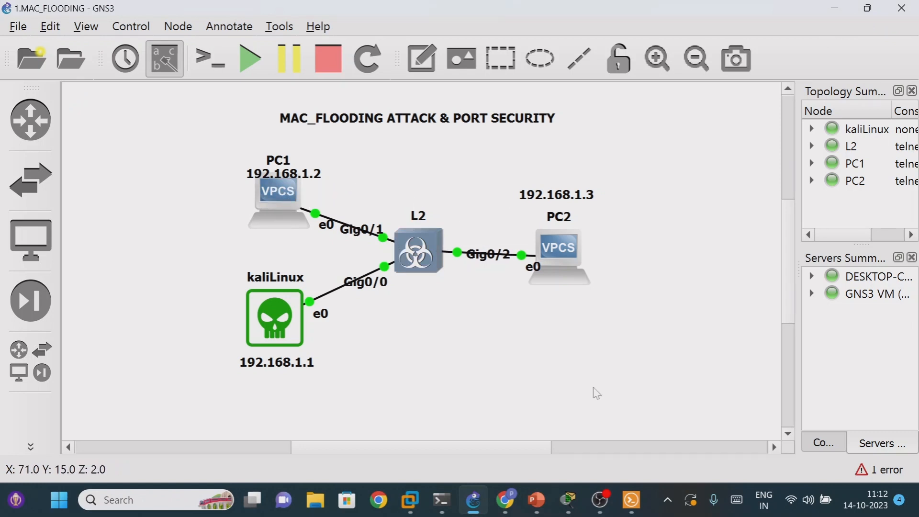
mouse_move(640, 512)
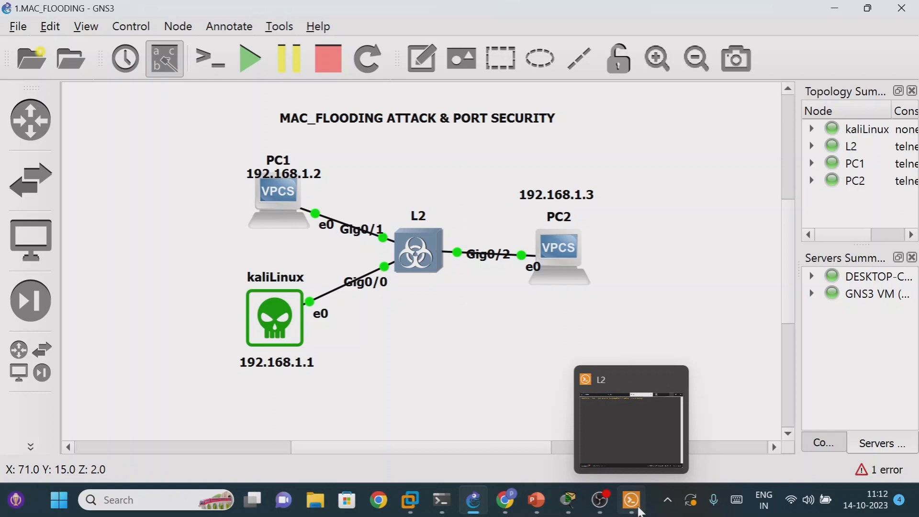
click(868, 8)
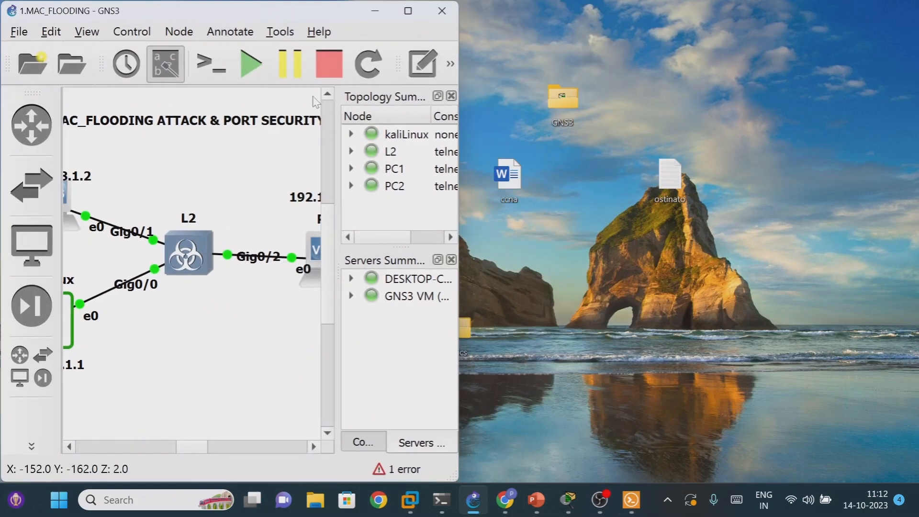
click(452, 67)
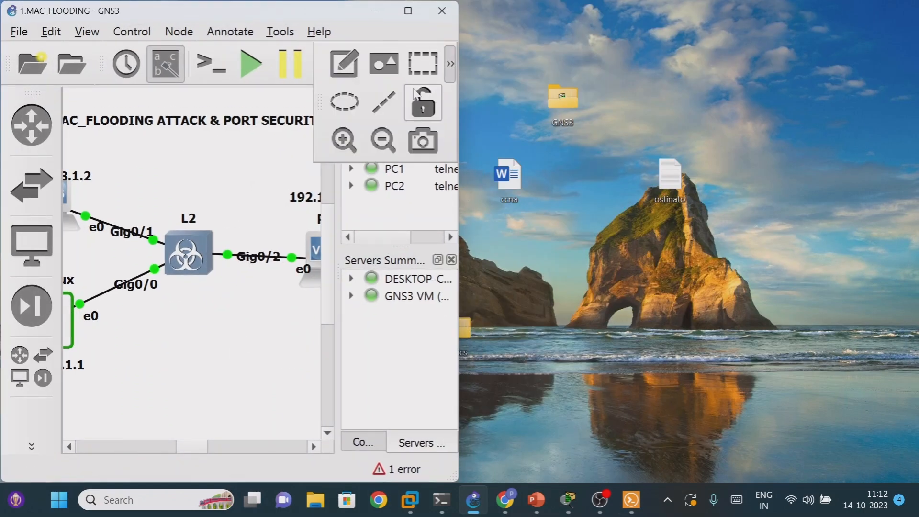
click(378, 143)
click(378, 143)
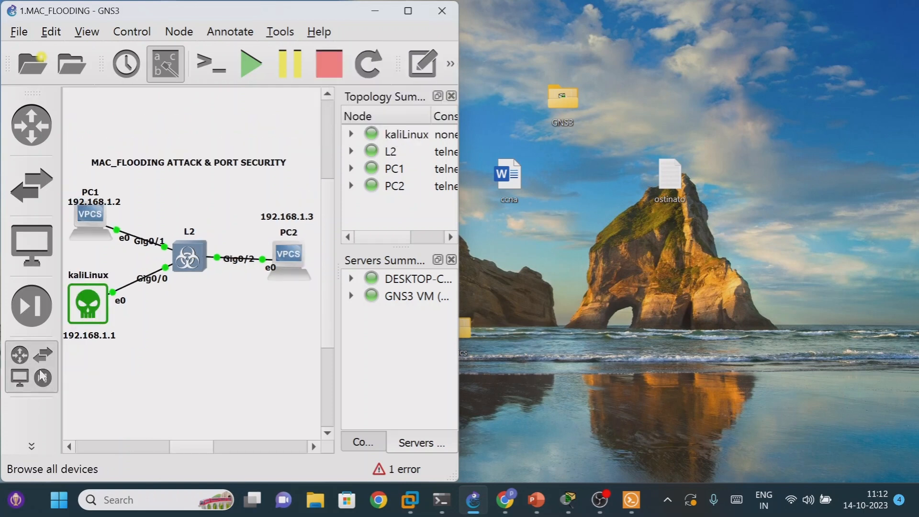
click(21, 376)
click(20, 376)
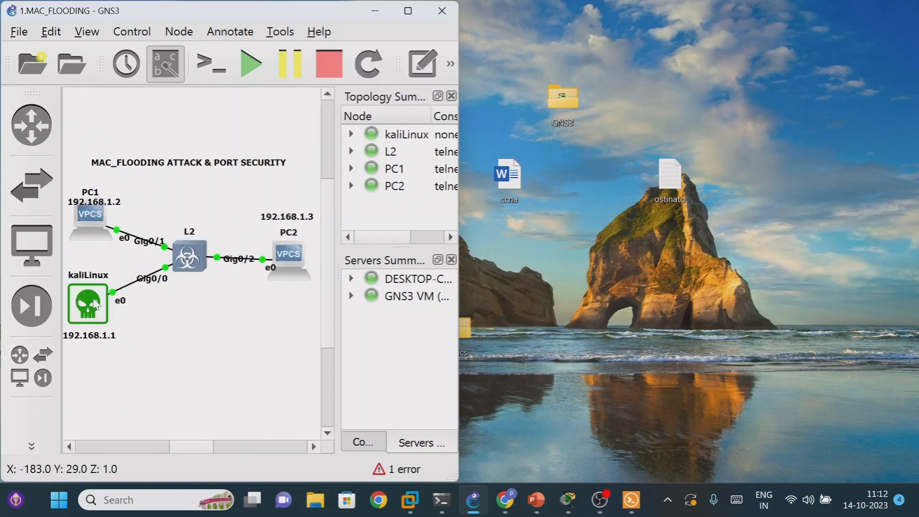
- Bring up the Solar-PuTTY console window and arrange it in the free half of the screen beside GNS3
click(629, 500)
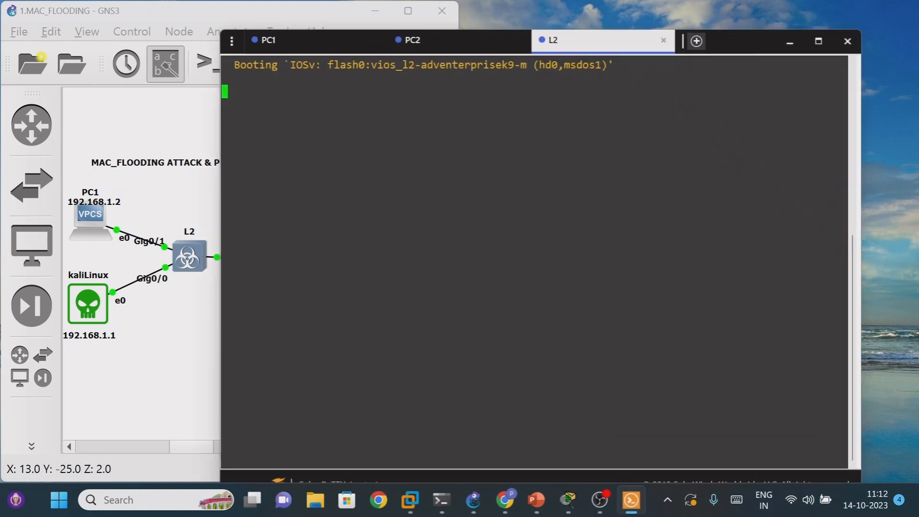
drag(767, 56, 918, 9)
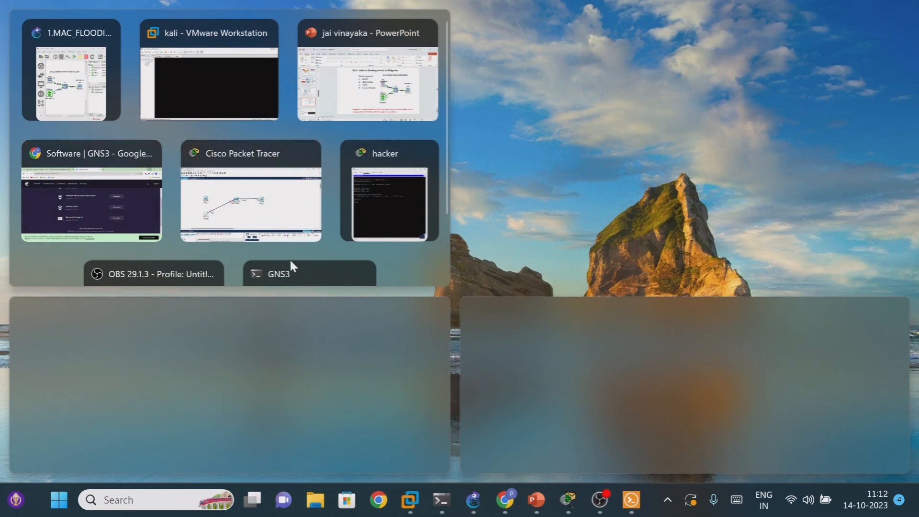
click(643, 393)
drag(655, 286, 654, 402)
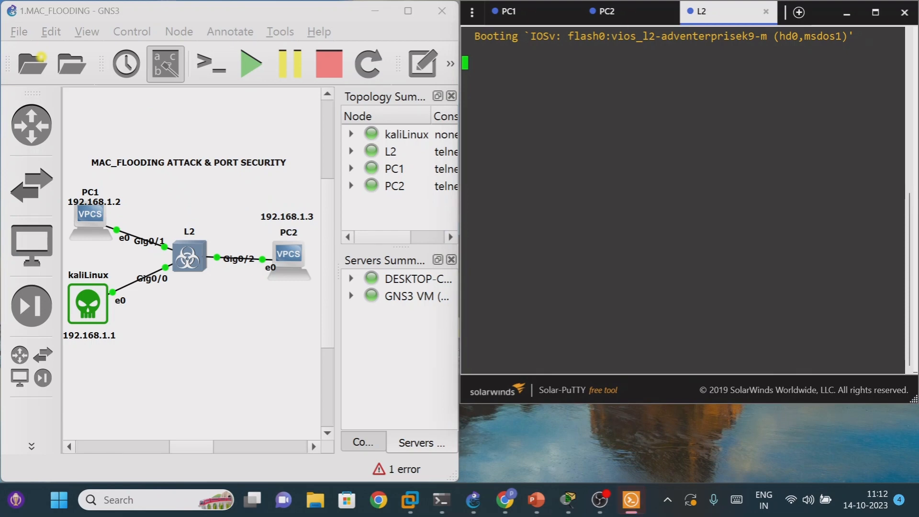
- Display PC1's IP settings with show ip in its console
click(517, 12)
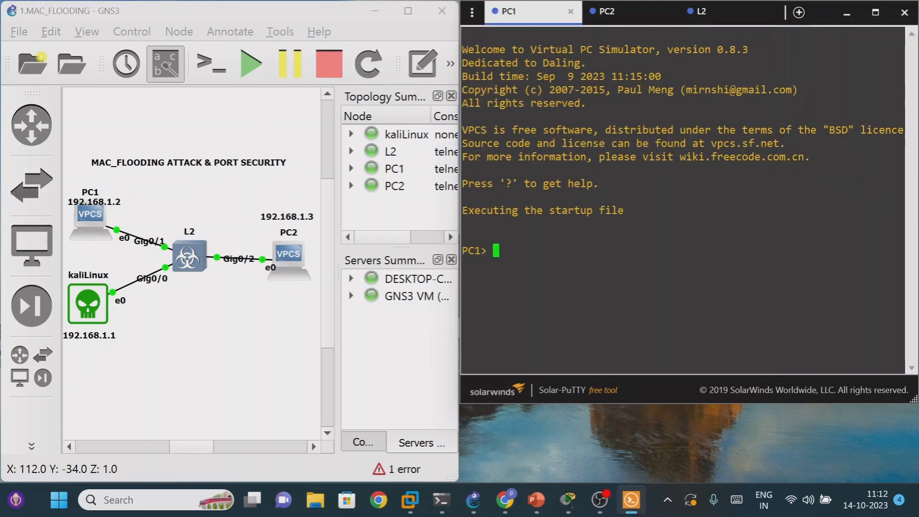
text(show)
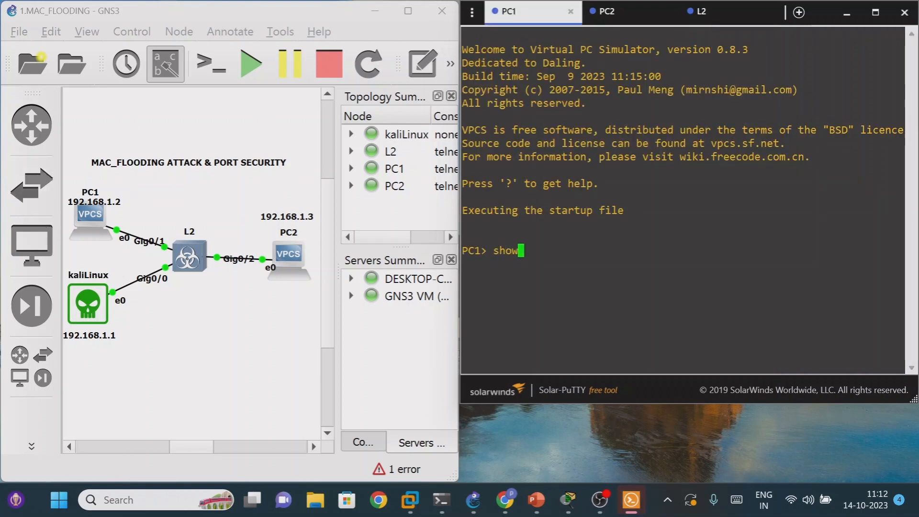
text( ip)
key(Return)
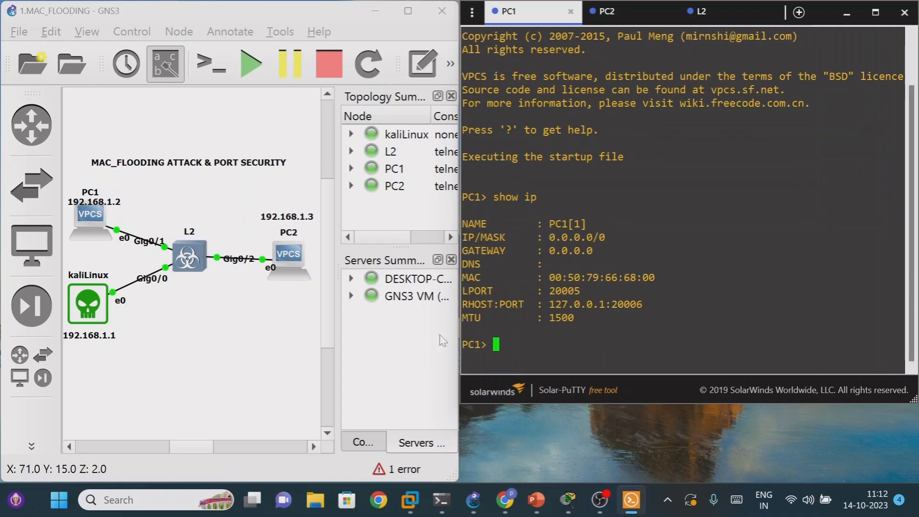
- Assign the IP address 192.168.1.2/24 to PC1
text(i)
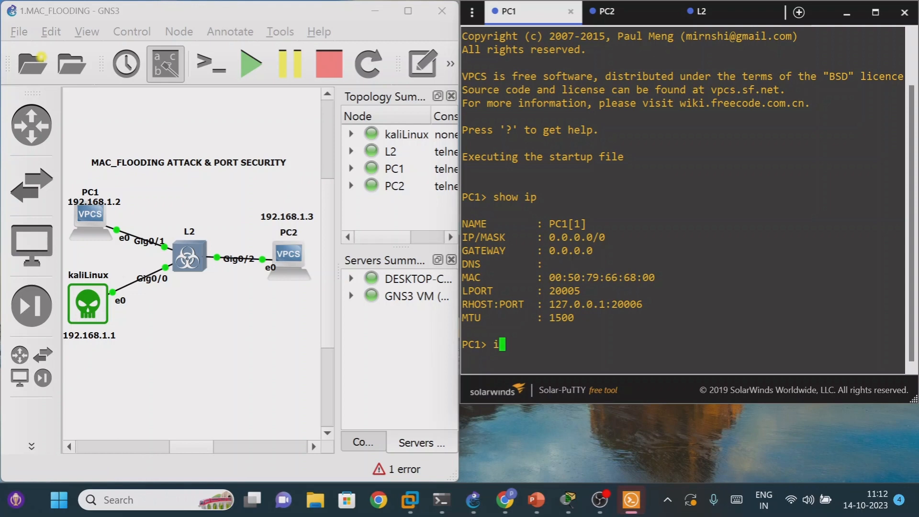
text(p 192.168.1)
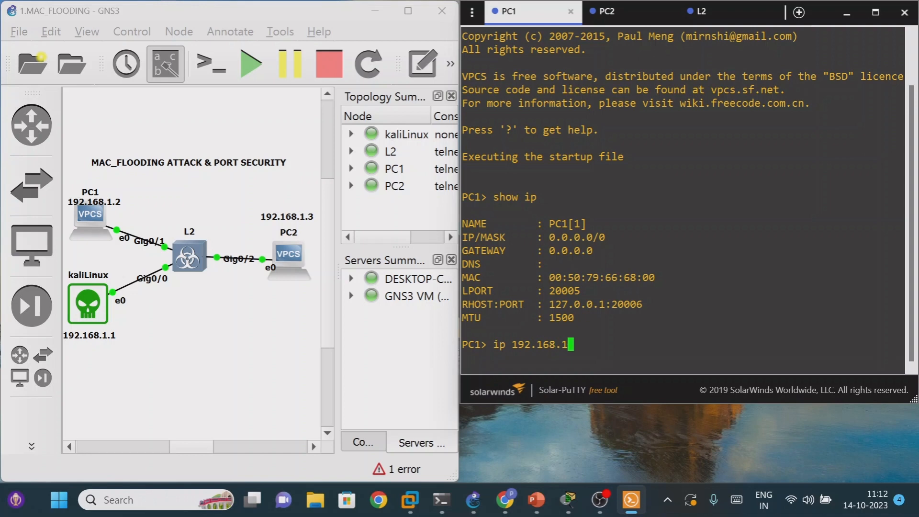
text(.2/24)
key(Return)
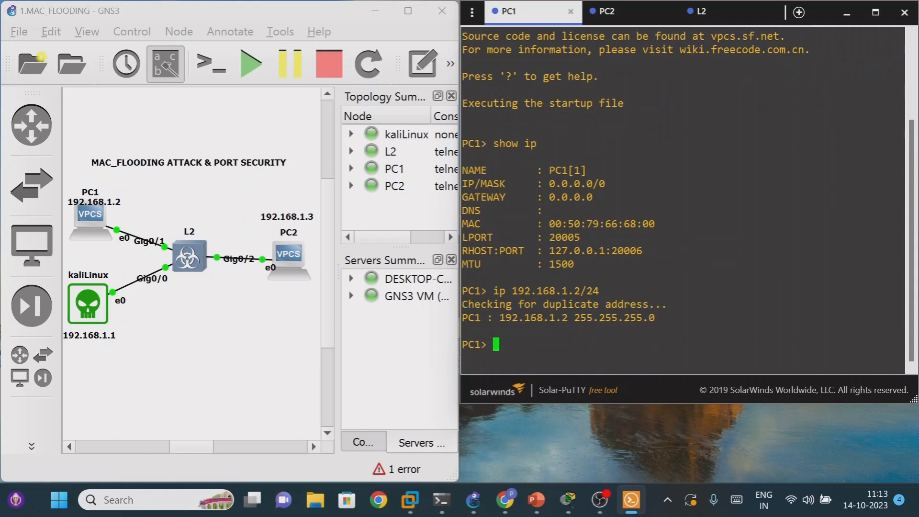
- Run show ip again on PC1 and highlight its IP/MASK entry to verify the assigned address
key(Up)
key(Up)
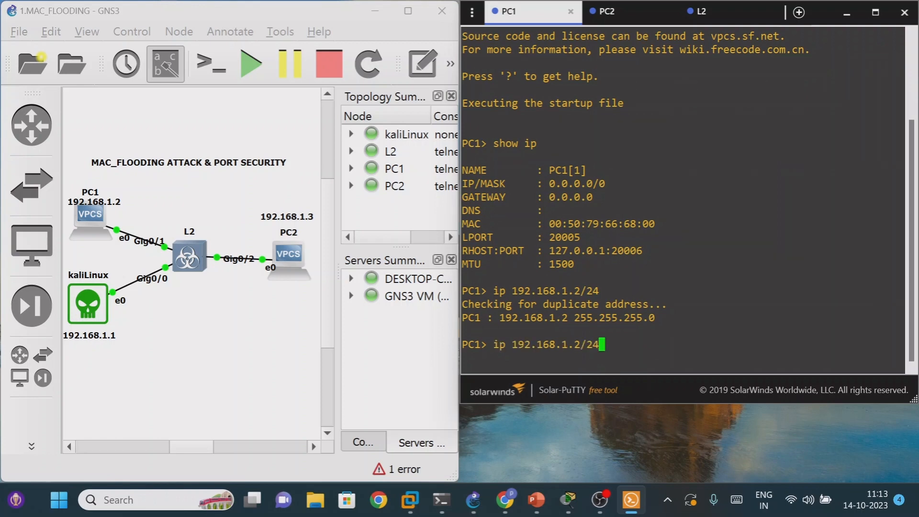
key(Return)
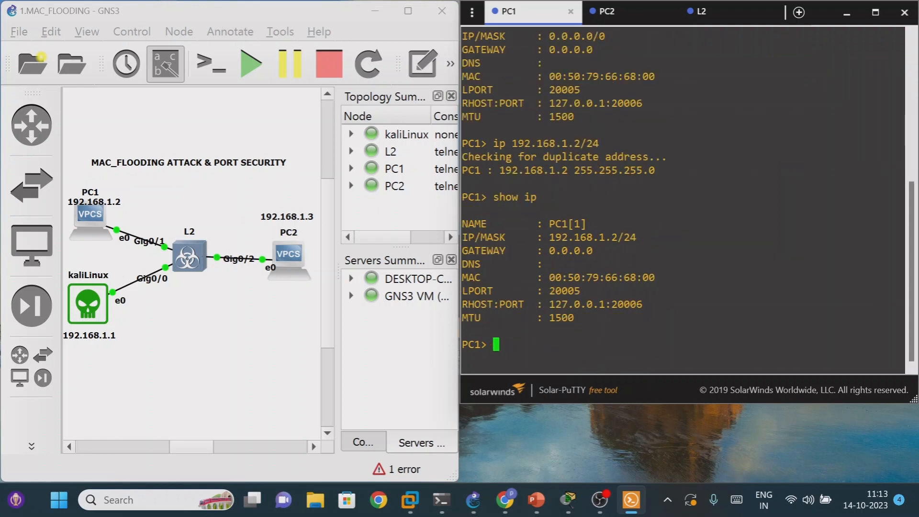
drag(550, 238, 643, 237)
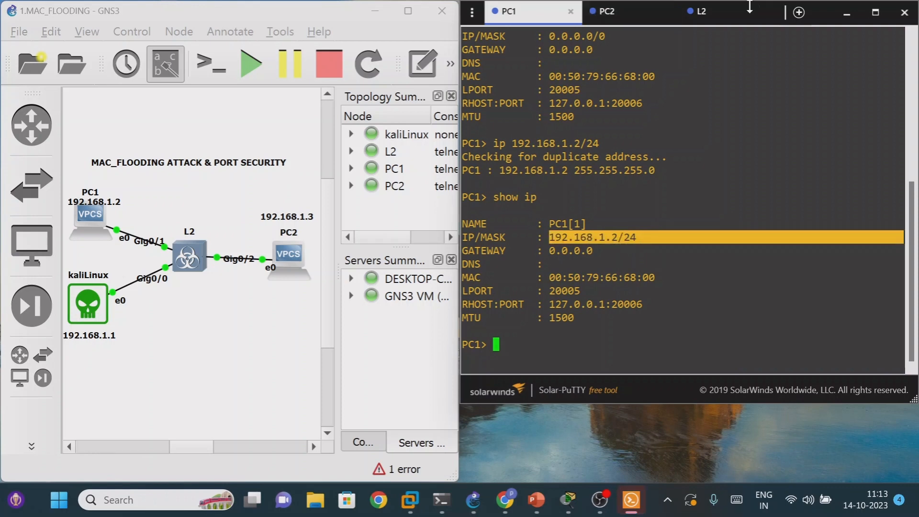
- Check the L2 switch's boot progress and display PC2's IP settings with show ip
click(739, 22)
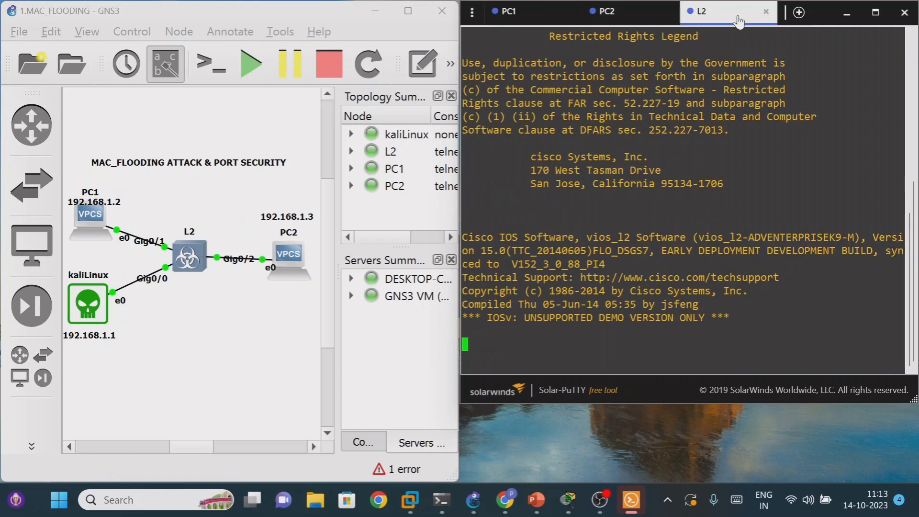
click(615, 14)
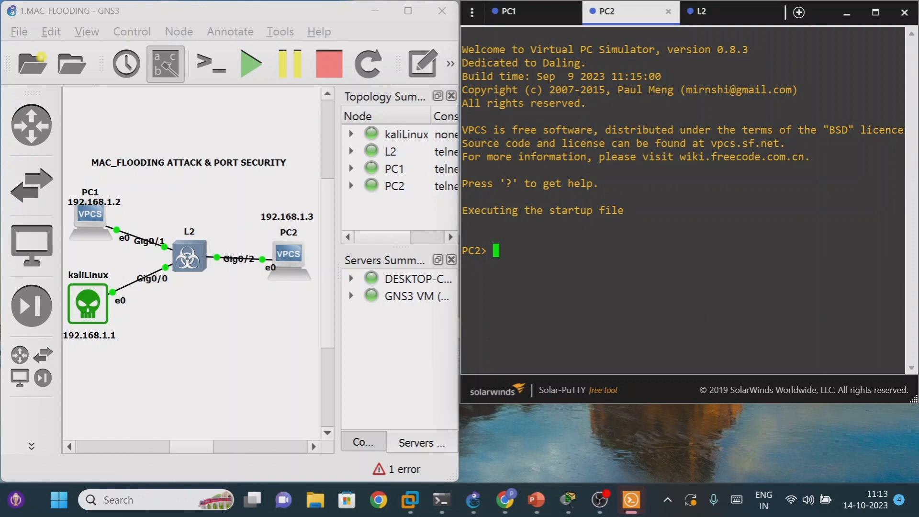
text(show ip)
key(Return)
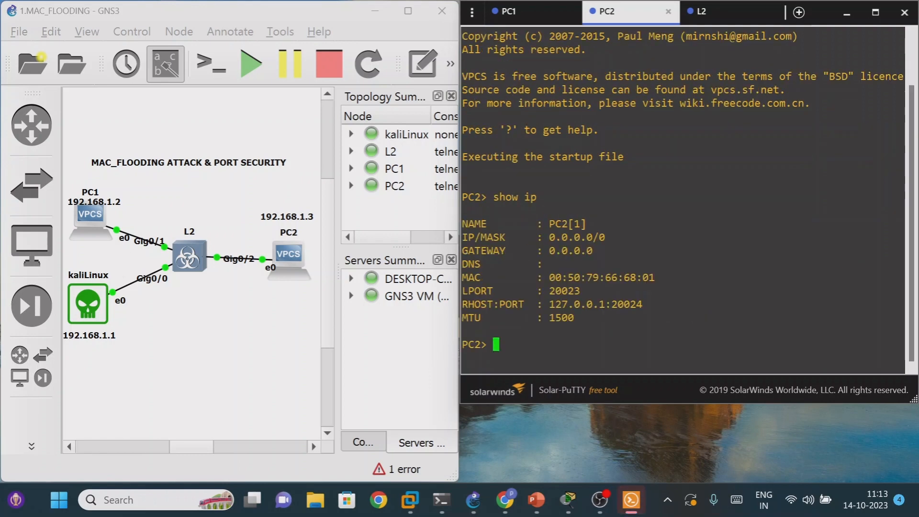
- Assign the IP address 192.168.1.3 to PC2
text(ip 192)
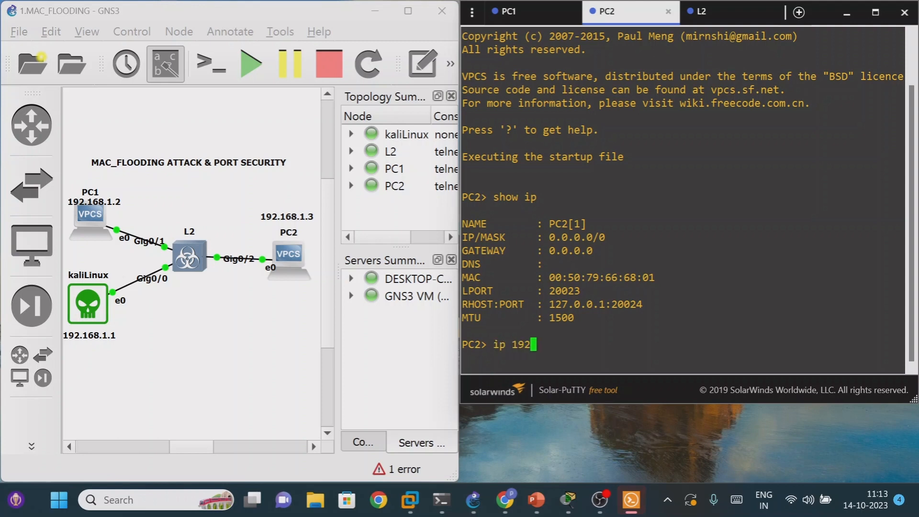
text(.168.1.2)
key(BackSpace)
text(3)
key(Return)
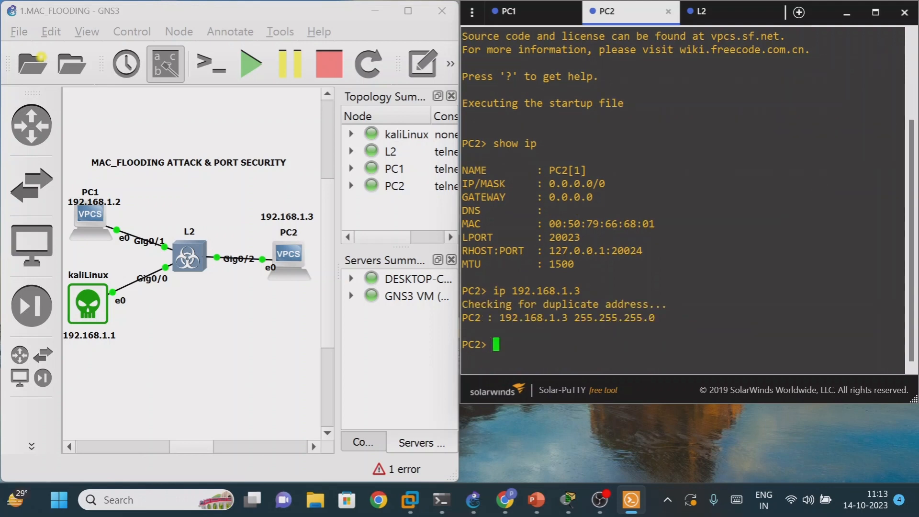
- Verify PC2's address with show ip, briefly highlighting its IP/MASK entry
text(show ip)
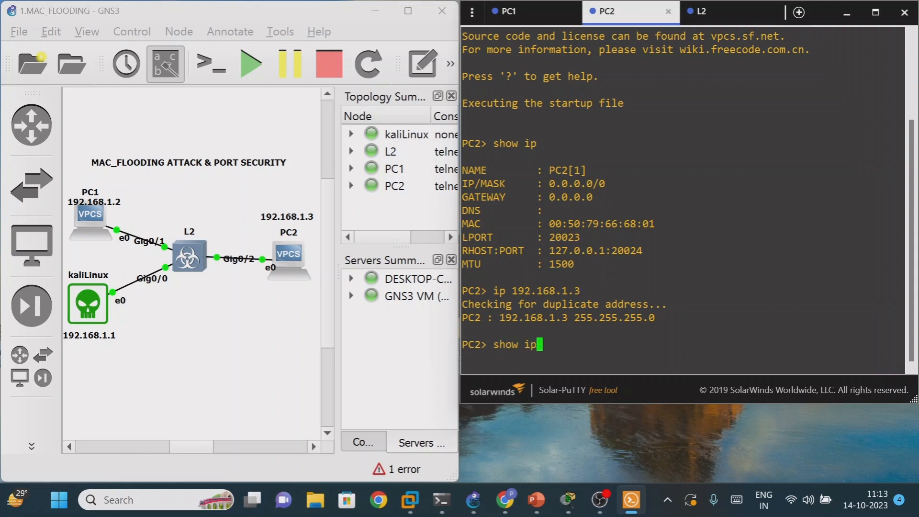
key(Return)
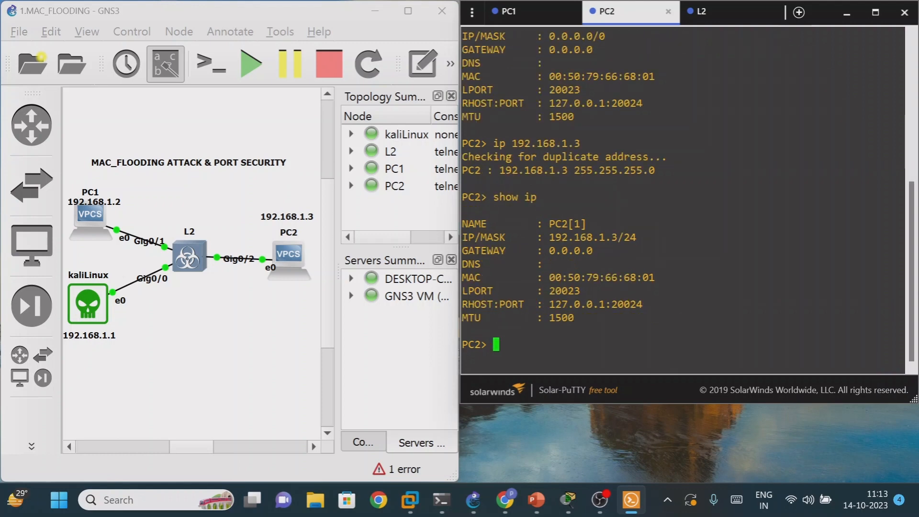
drag(555, 237, 599, 237)
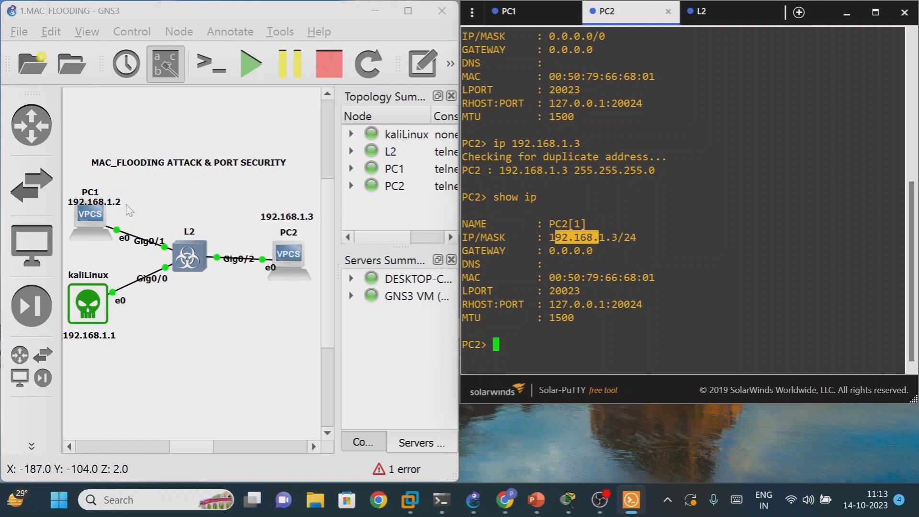
click(605, 239)
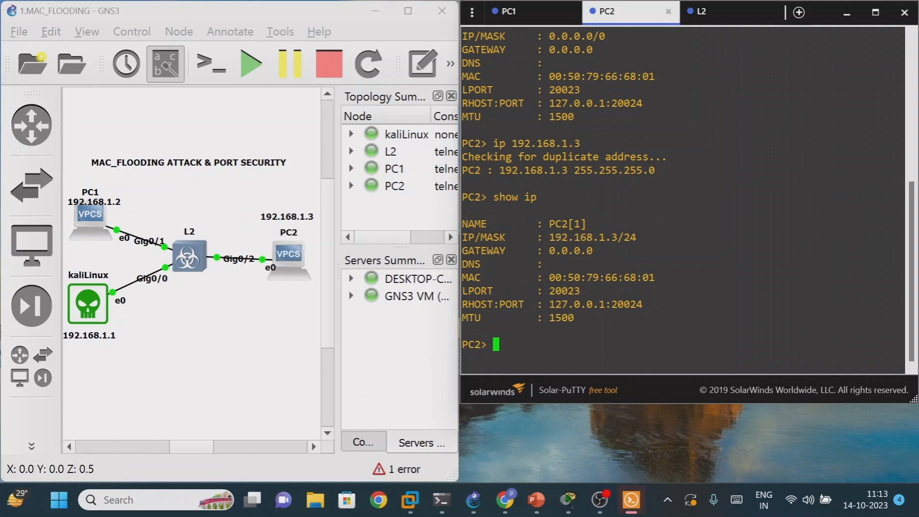
- Ping PC1 at 192.168.1.2 from PC2's console
text(sh)
key(BackSpace)
key(BackSpace)
key(BackSpace)
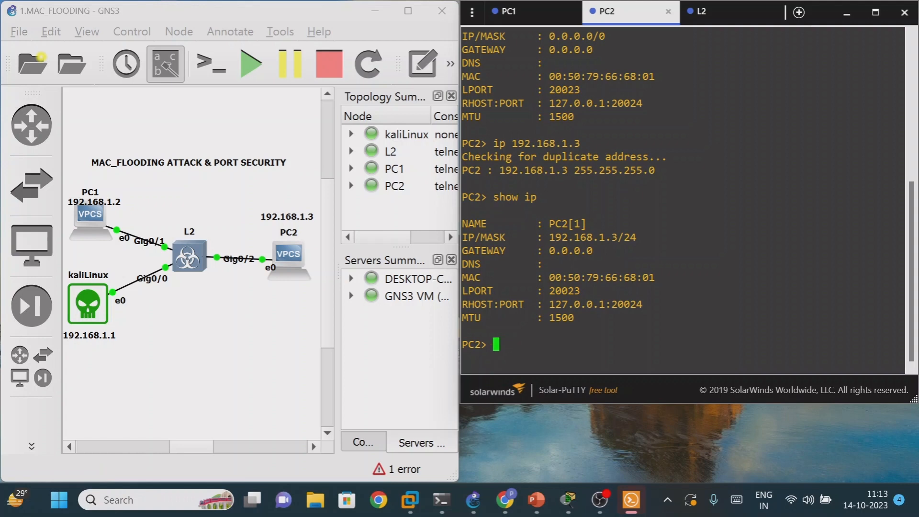
text(ping 192.168.1)
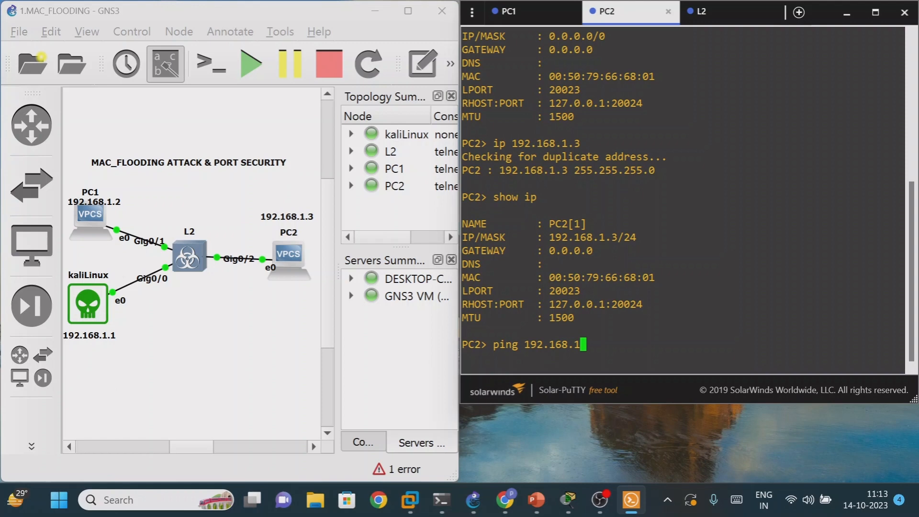
text(.2)
key(Return)
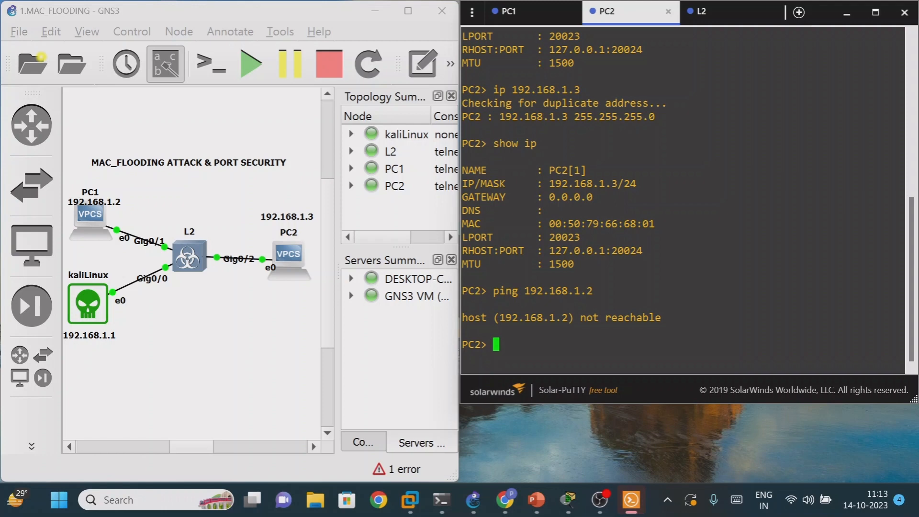
- Repeat the ping to 192.168.1.2 from PC2 and recheck PC2's IP settings with sh ip
key(Up)
key(Return)
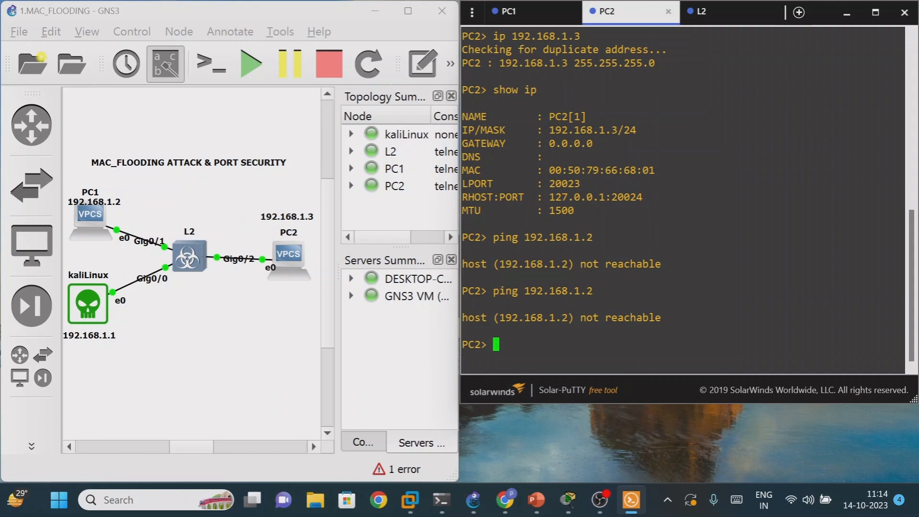
text(sh ip)
key(Return)
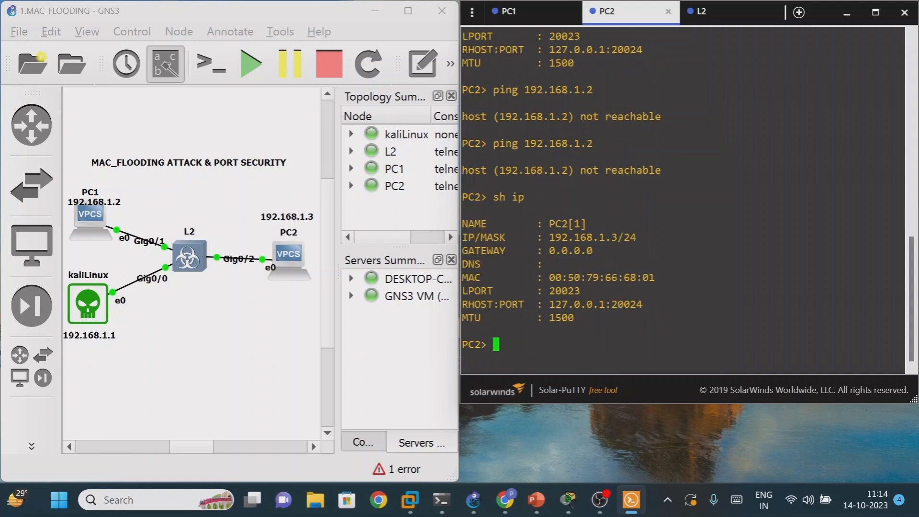
- Ping PC2 at 192.168.1.3 from PC1's console
click(509, 12)
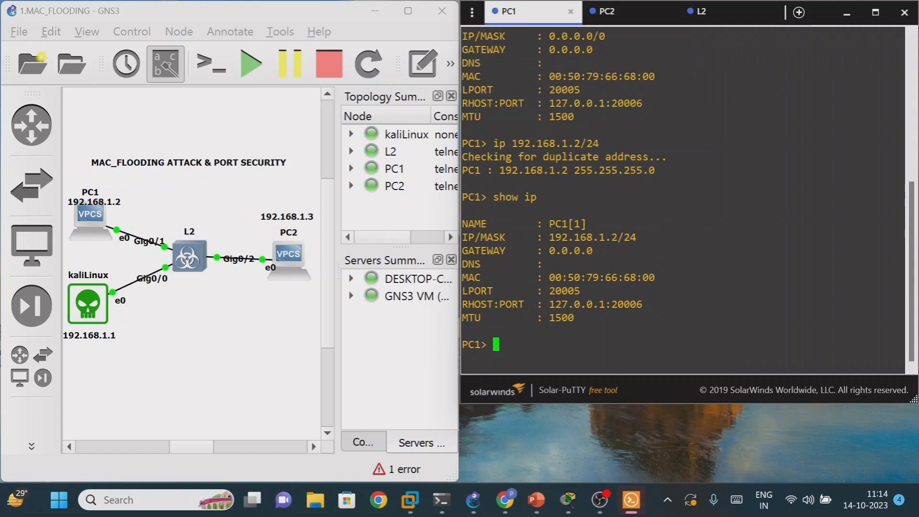
text(ping 192.168)
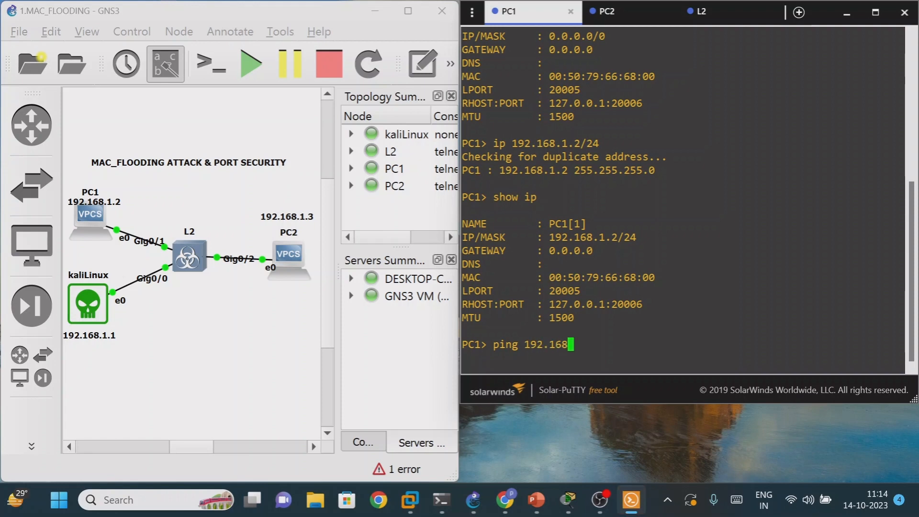
text(.1.2)
key(BackSpace)
text(3)
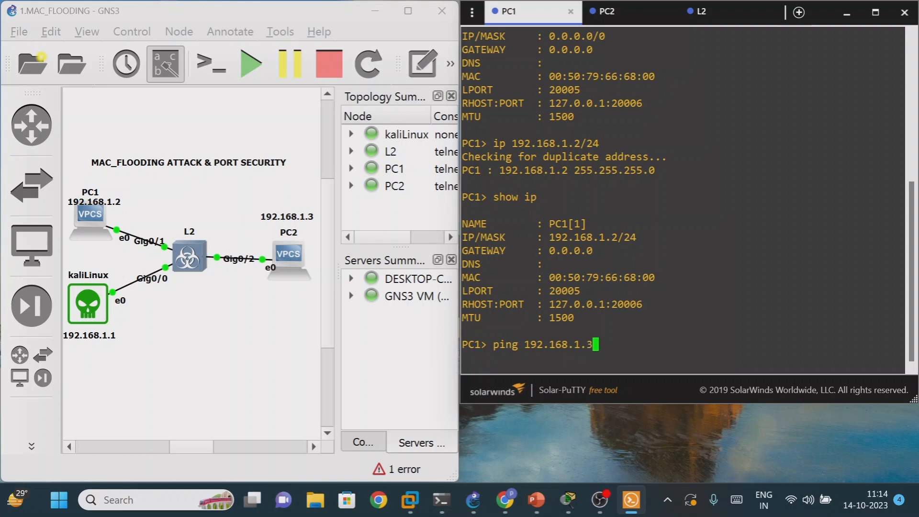
key(Return)
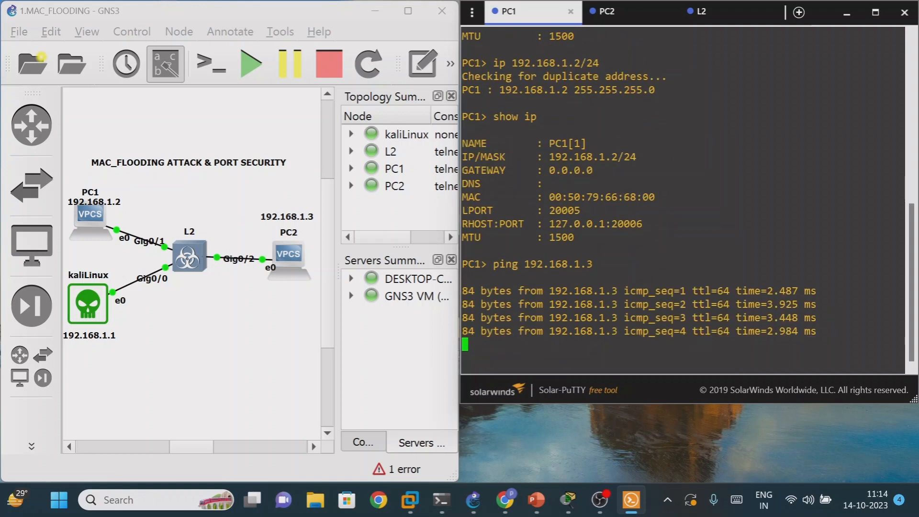
- Enter privileged EXEC mode on the L2 switch's console
click(719, 19)
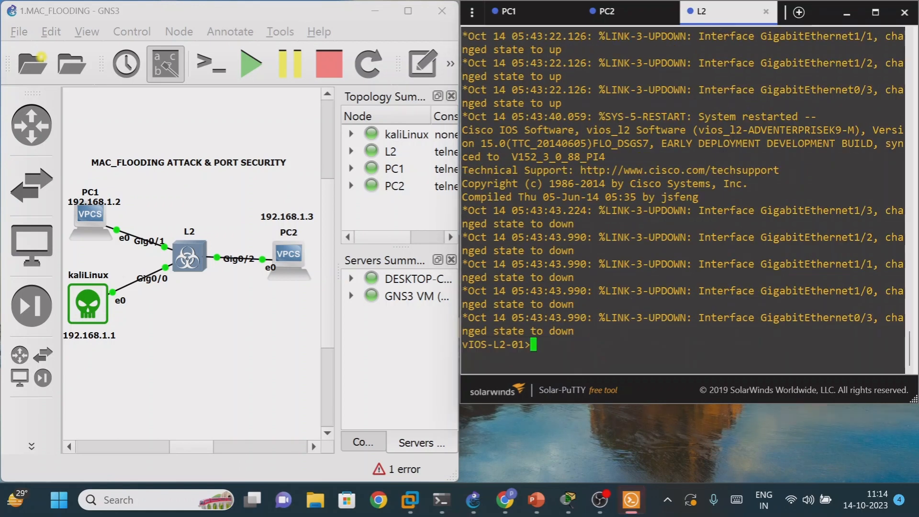
key(Return)
key(Return)
key(Return)
key(Return)
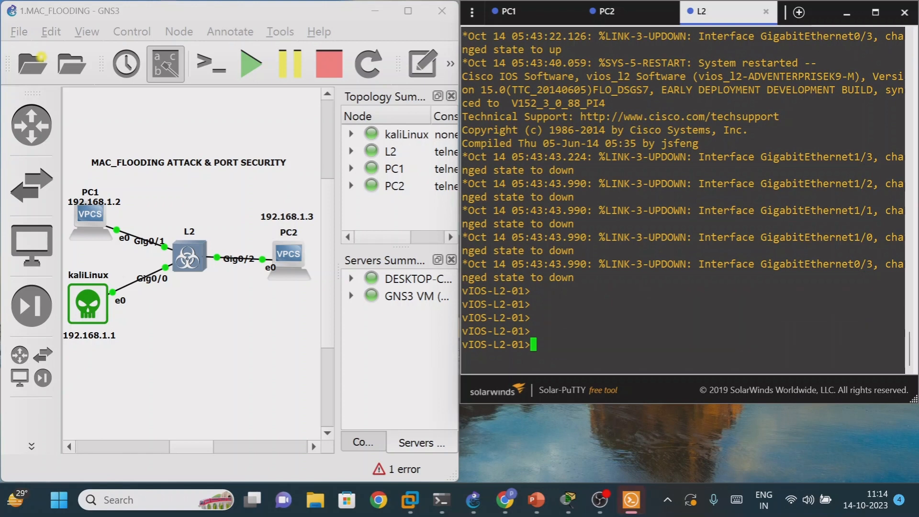
text(en)
key(Return)
key(Return)
key(Return)
key(Return)
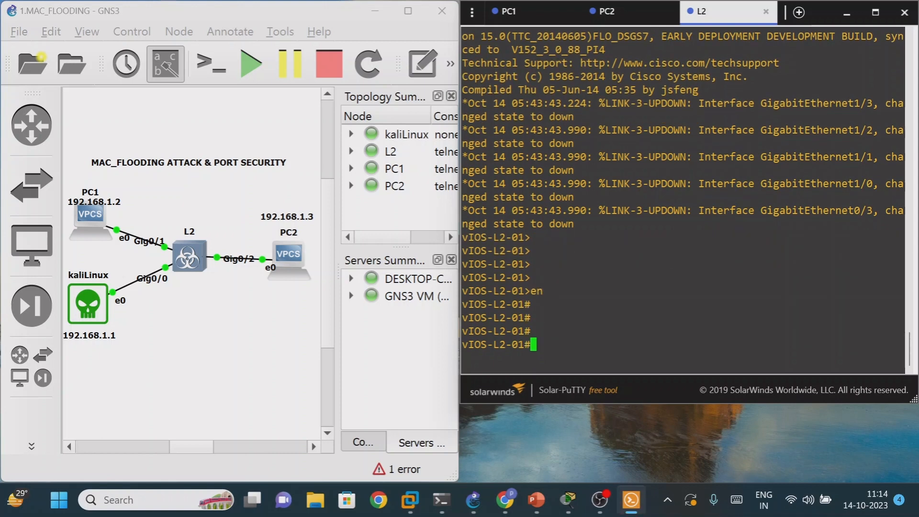
- Display the L2 switch's MAC address table with sh mac address-table
text(sh mac ad)
key(Tab)
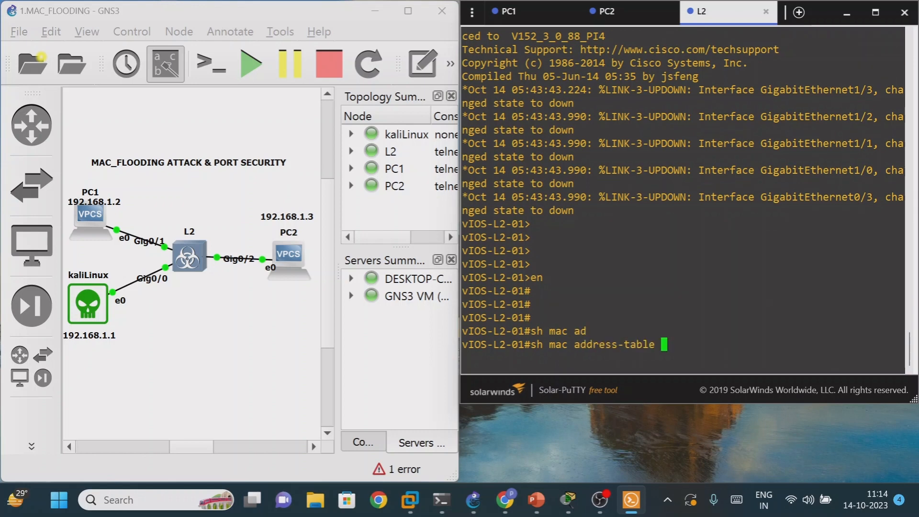
key(Return)
key(Return)
key(Return)
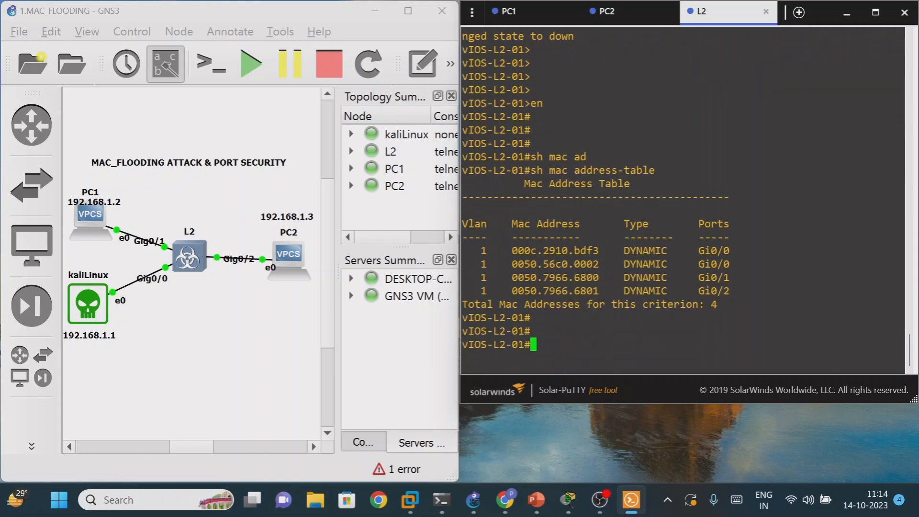
key(Return)
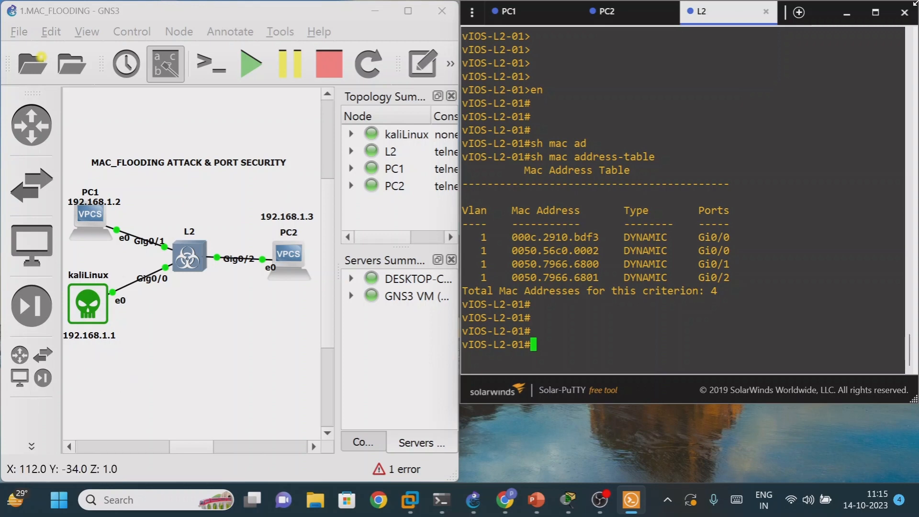
- Switch to the kali virtual machine in VMware Workstation, open its system Settings and postpone the VMware Tools reminder
click(847, 14)
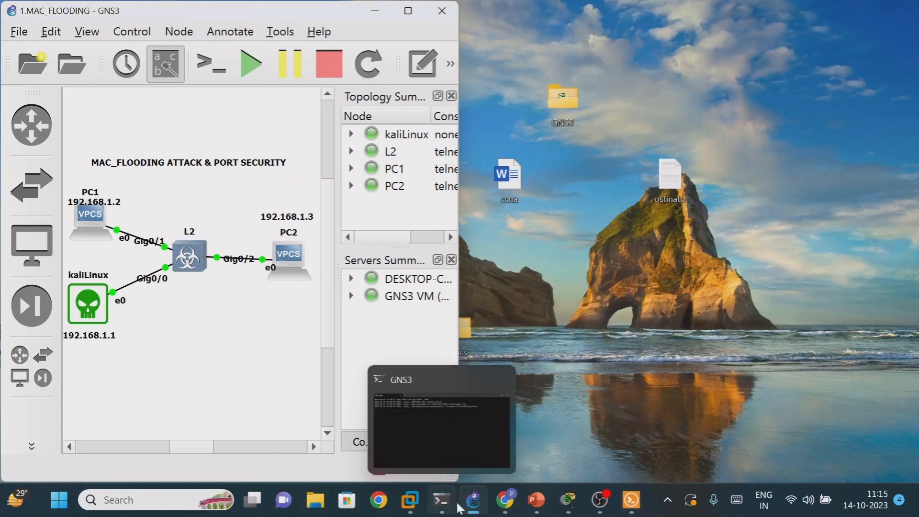
mouse_move(410, 500)
click(510, 415)
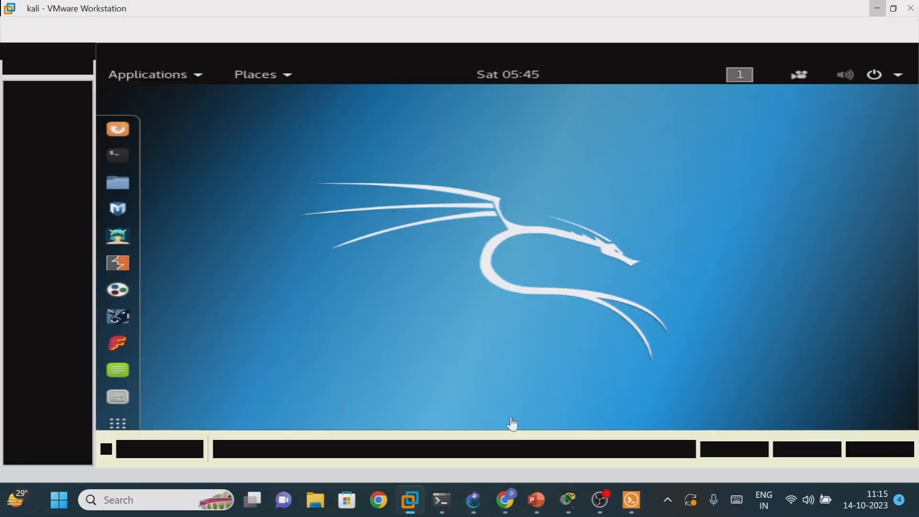
click(899, 78)
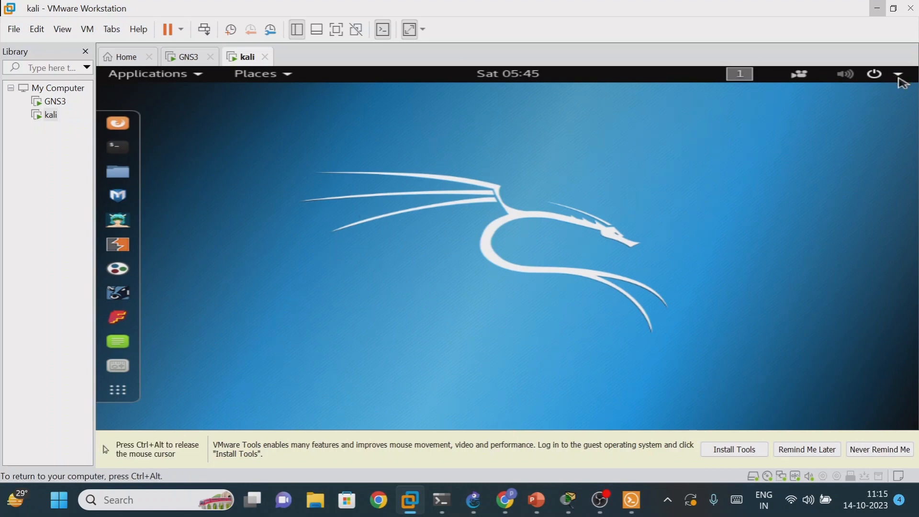
click(899, 76)
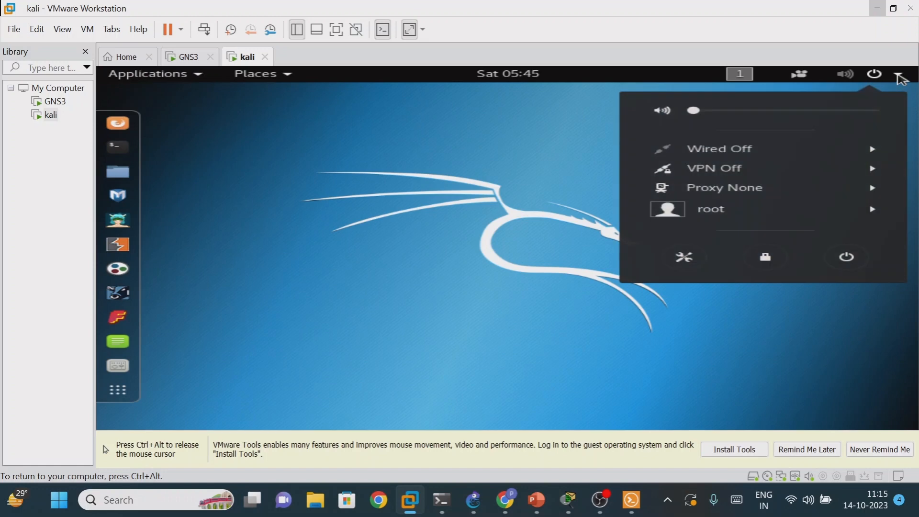
click(685, 258)
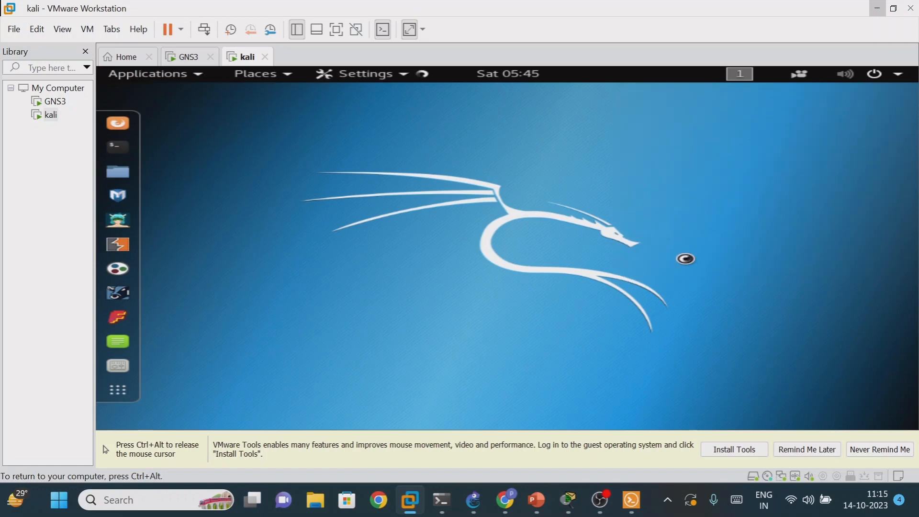
key(ctrl+alt)
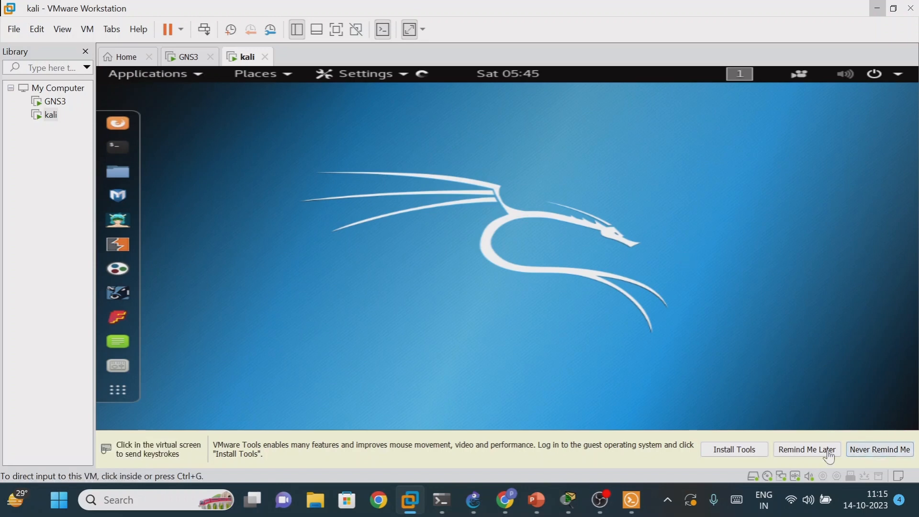
click(807, 449)
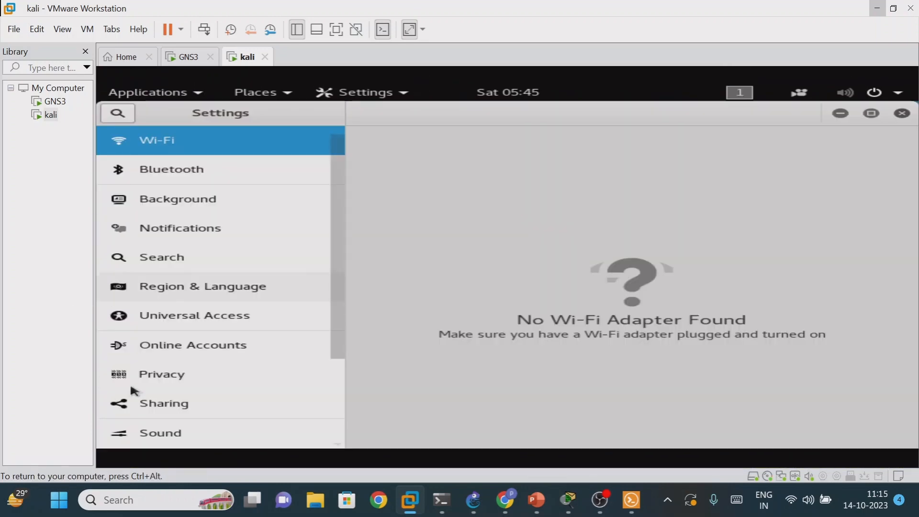
- Open the IPv4 settings of Kali's wired network connection and set the method to Manual
drag(342, 304, 248, 389)
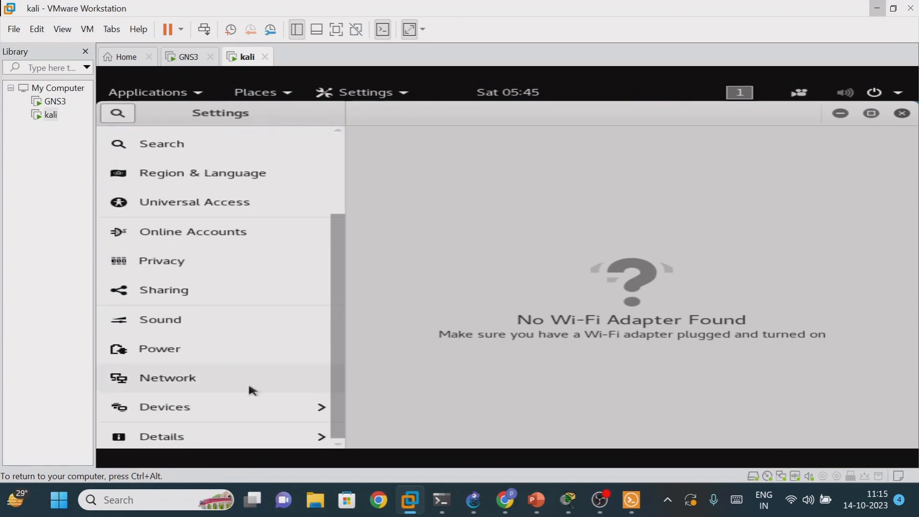
click(215, 386)
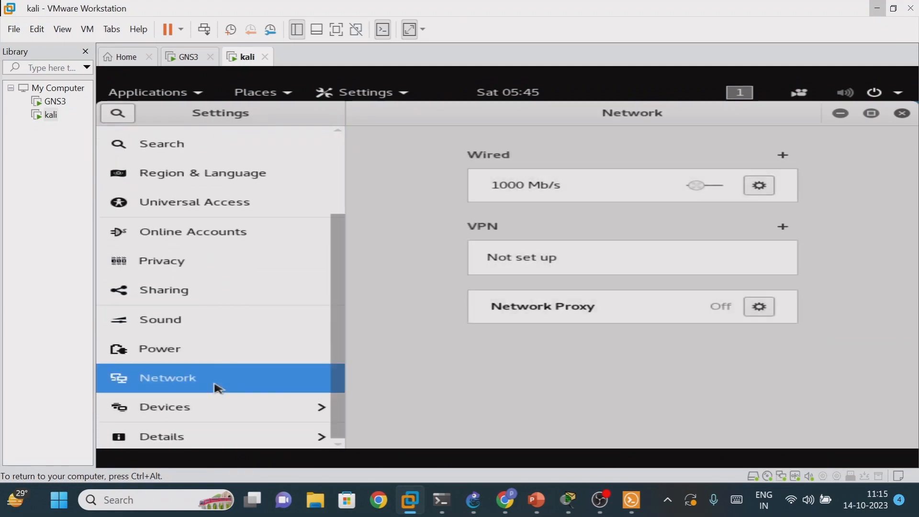
click(757, 187)
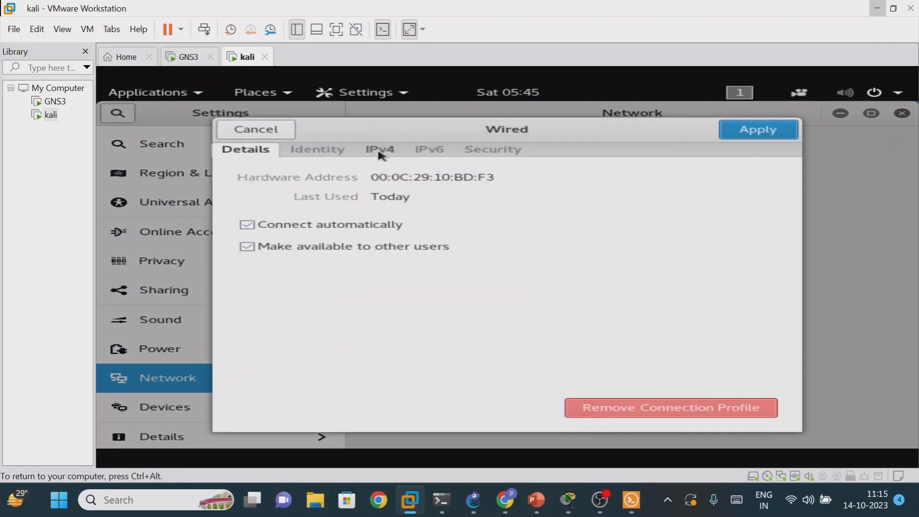
click(381, 151)
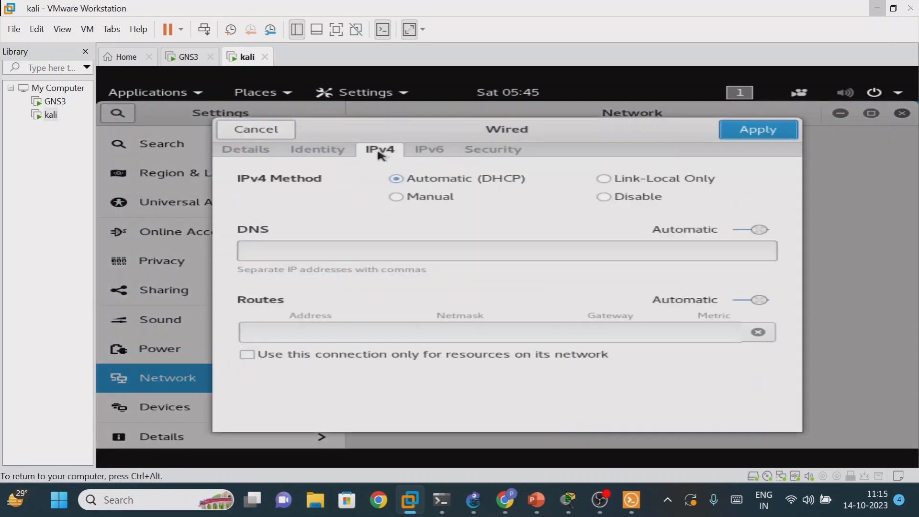
click(401, 199)
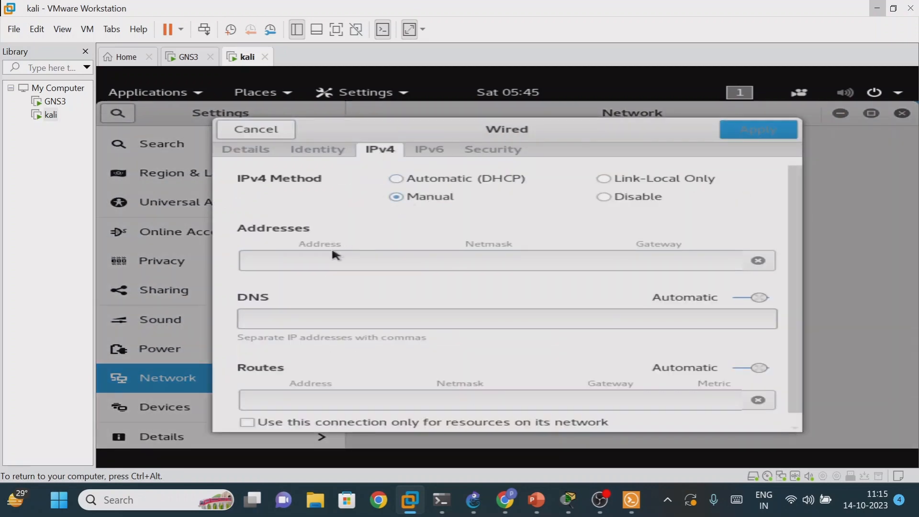
- Assign Kali's wired connection the address 192.168.1.1 with netmask 255.255.255.0, apply it and close Settings
click(271, 260)
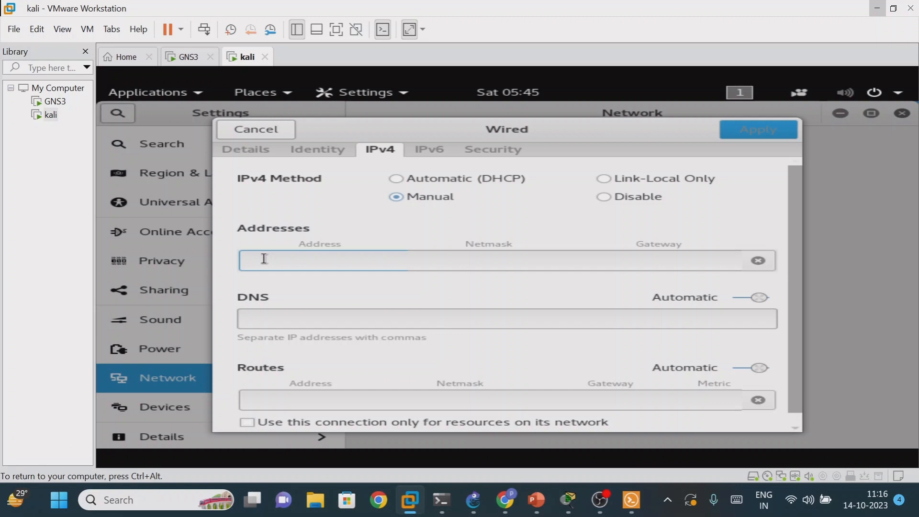
text(192.168.1.)
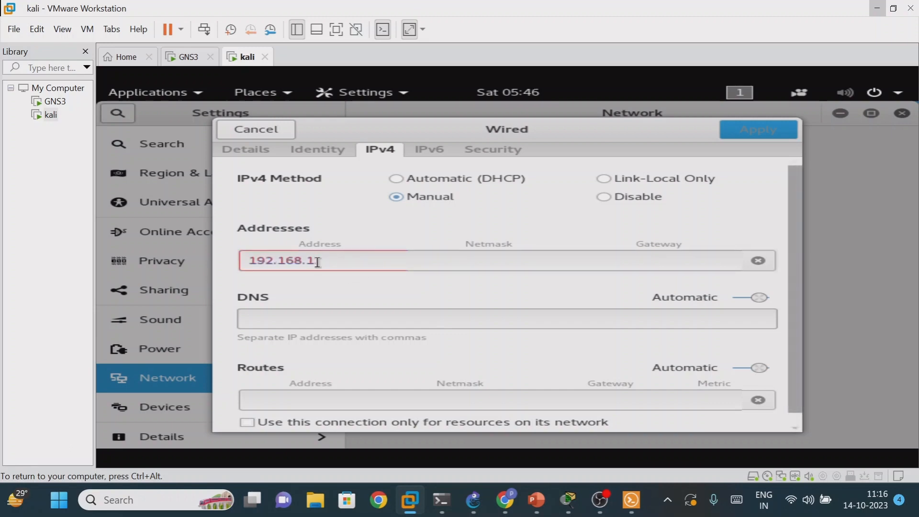
text(1)
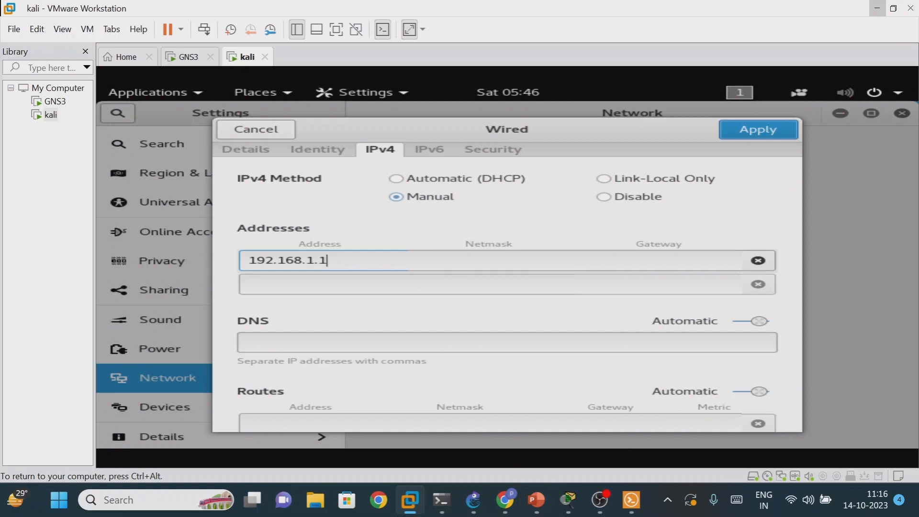
key(Tab)
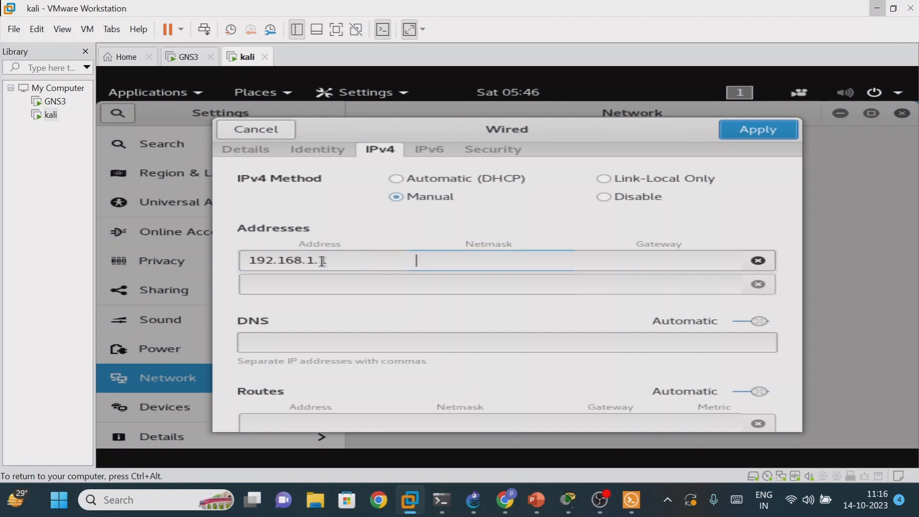
text(255.25)
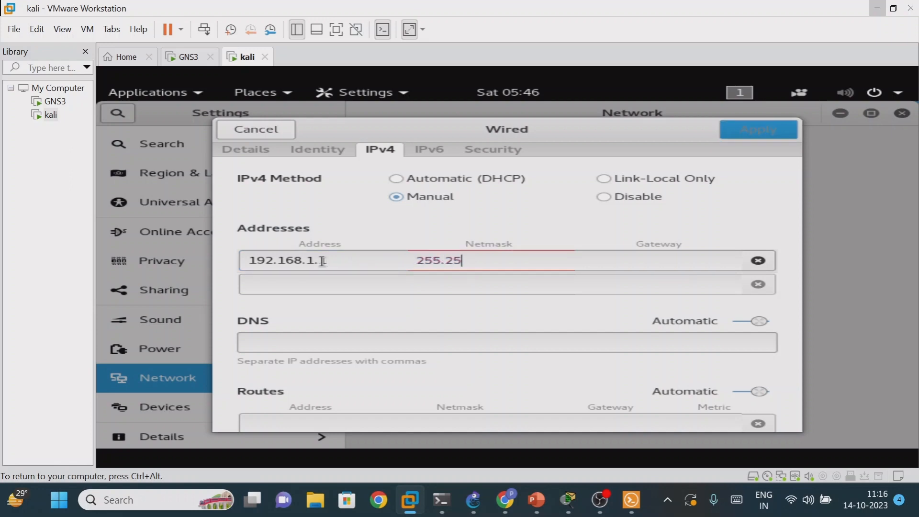
text(5.255.0)
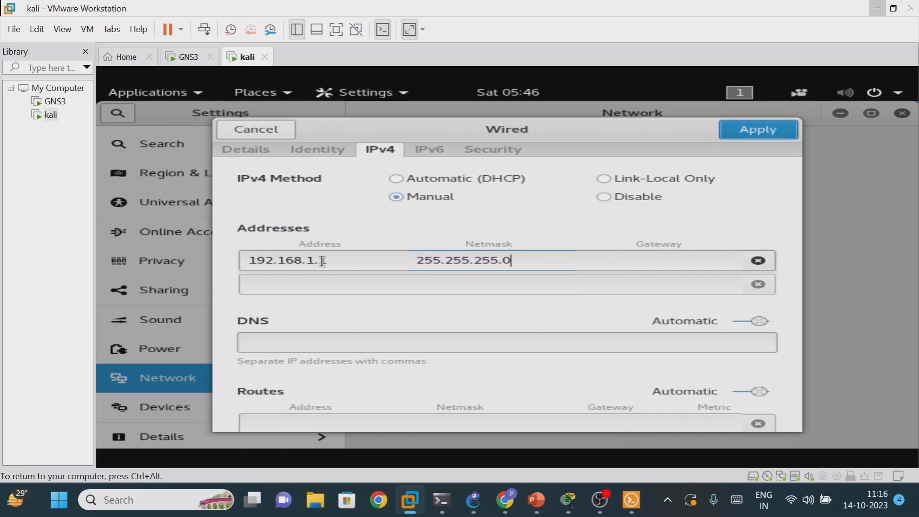
click(759, 130)
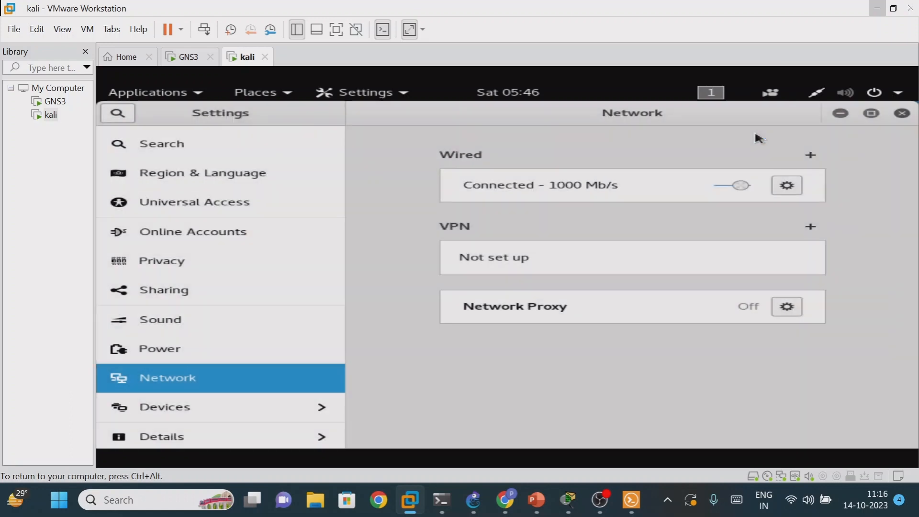
click(908, 116)
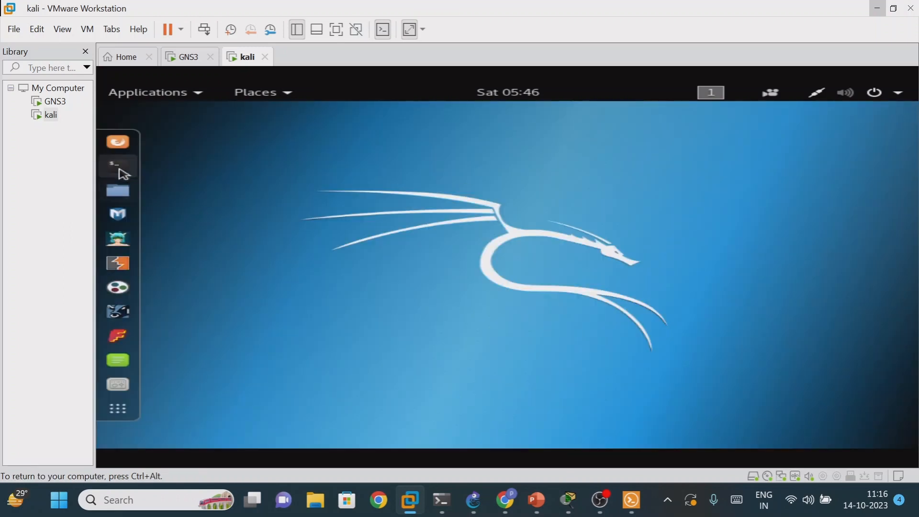
- Check Kali's interface addresses with ifconfig in a terminal, then minimize VMware Workstation to return to the GNS3 topology
right_click(123, 171)
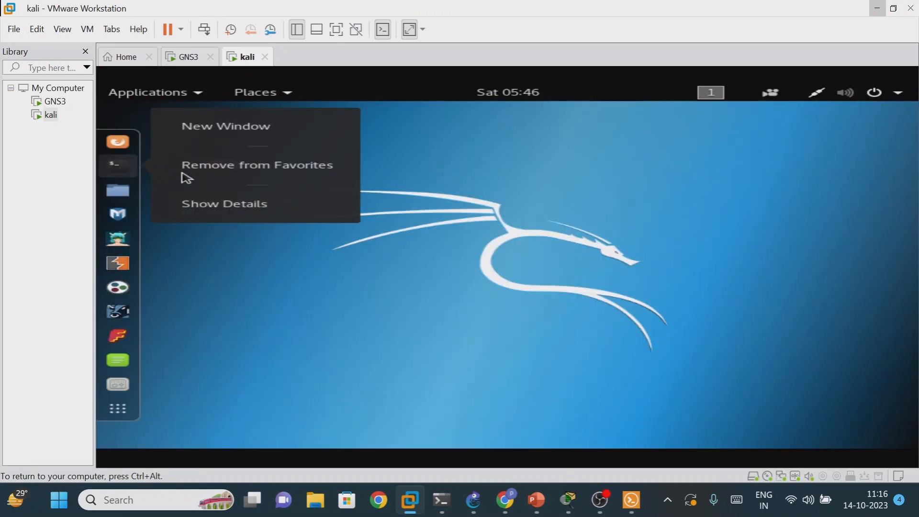
click(120, 175)
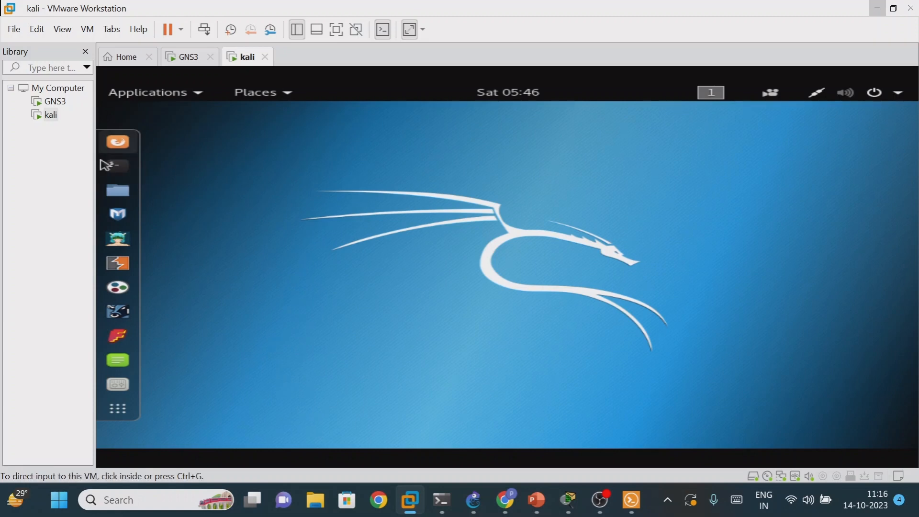
click(117, 166)
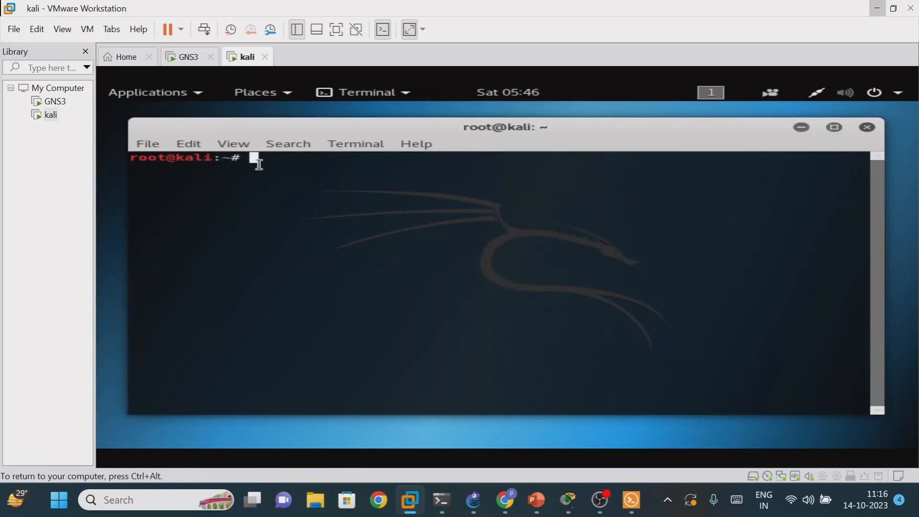
text(ifconfig)
key(Return)
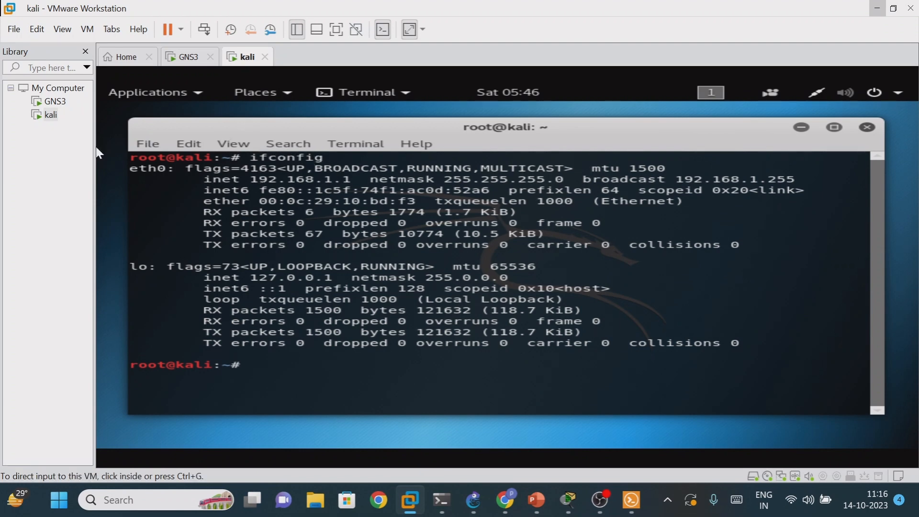
click(878, 8)
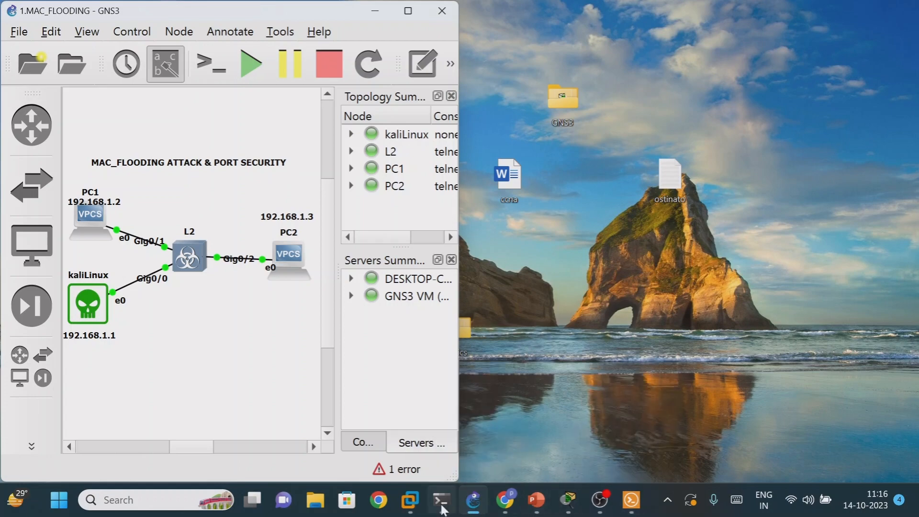
- Switch to the kali virtual machine in VMware Workstation, ping PC1 at 192.168.1.2 from its terminal and stop the ping after a few replies
mouse_move(473, 511)
mouse_move(410, 500)
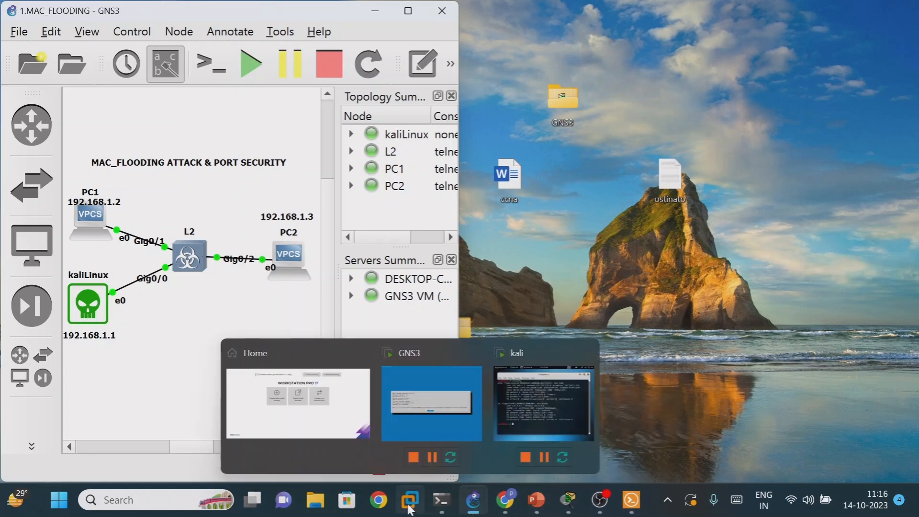
click(531, 410)
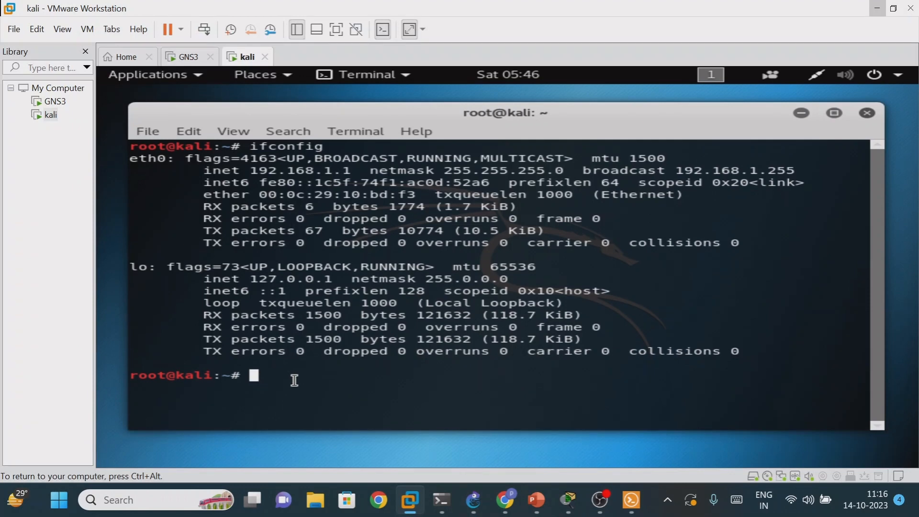
text(ping 192)
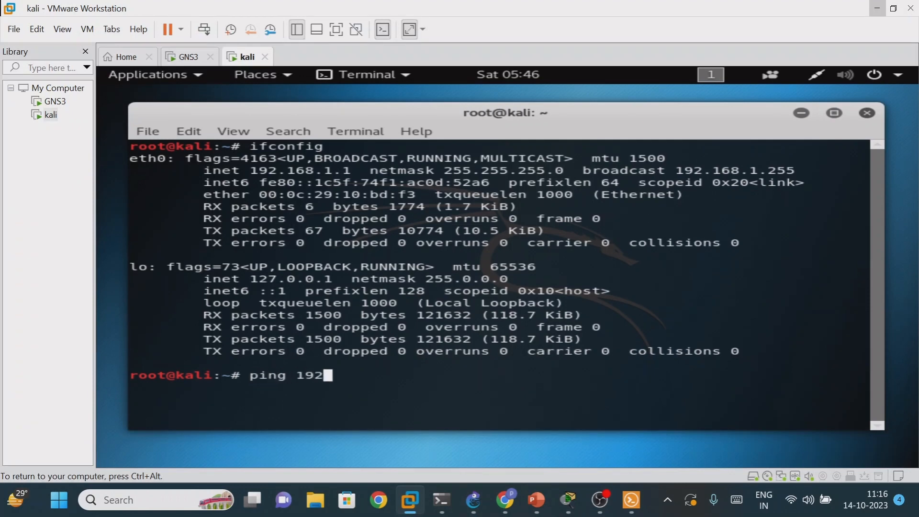
text(.168.1)
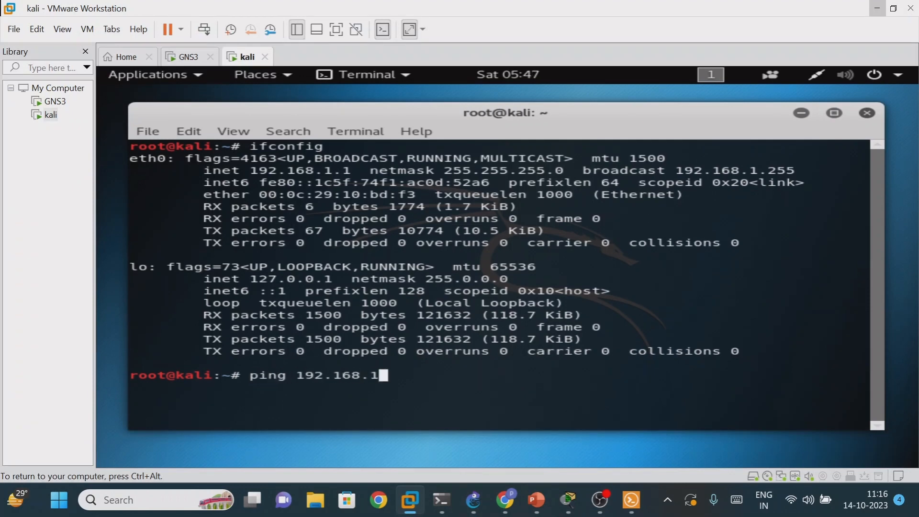
text(.2)
key(Return)
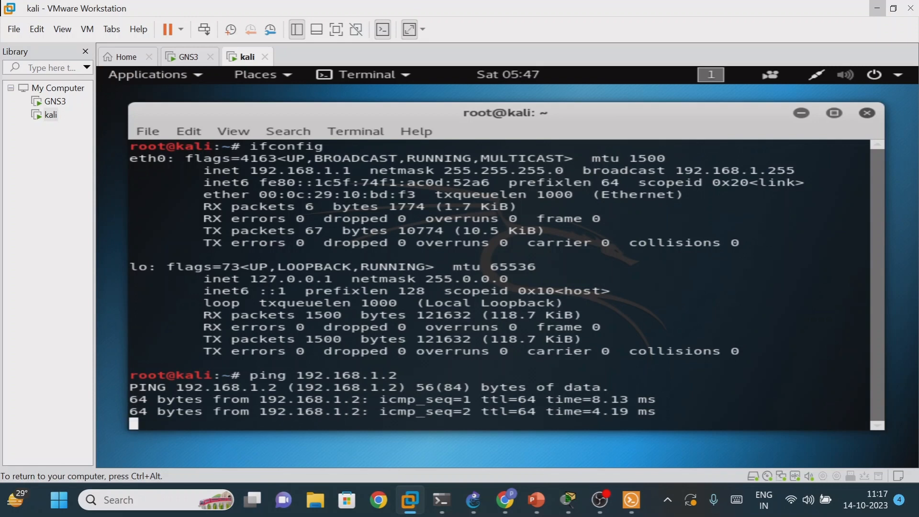
key(ctrl+c)
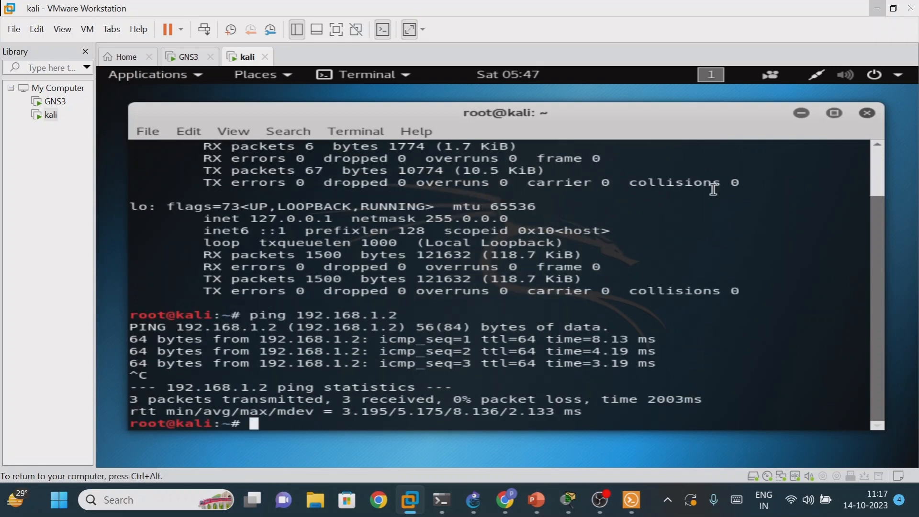
- Move VMware Workstation off full screen, list the L2 switch's MAC address table again in Solar-PuTTY, and minimize that console to return to Kali
drag(738, 9, 690, 12)
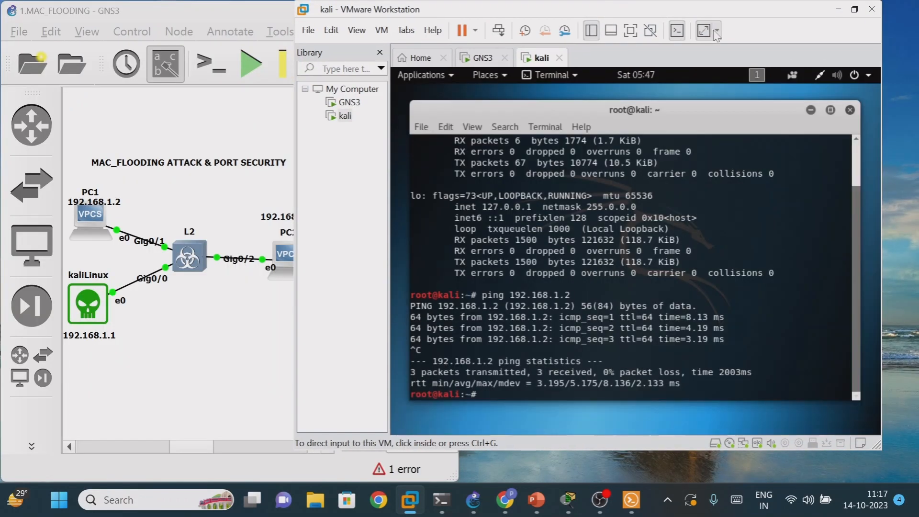
click(630, 503)
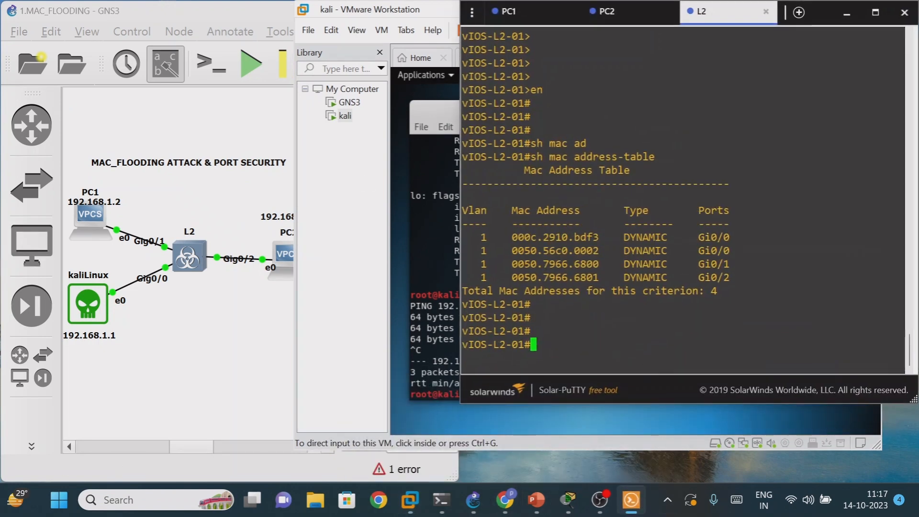
key(Up)
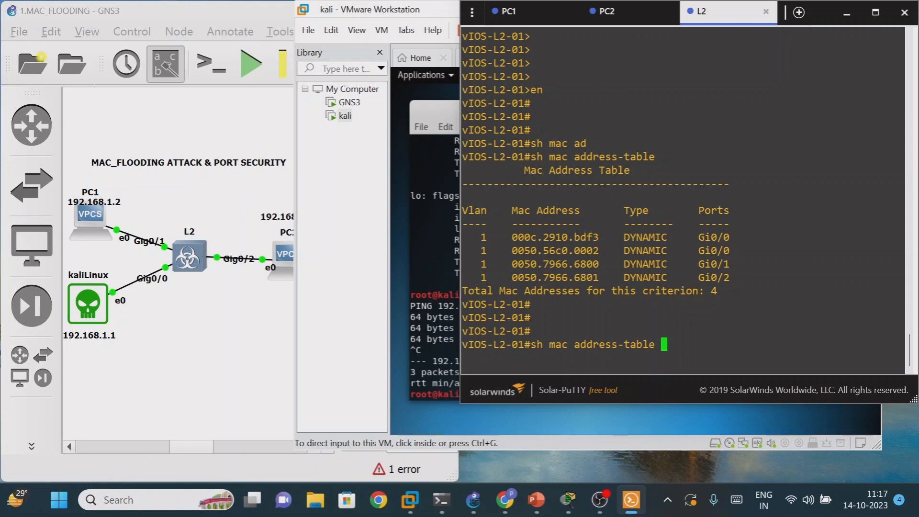
key(Return)
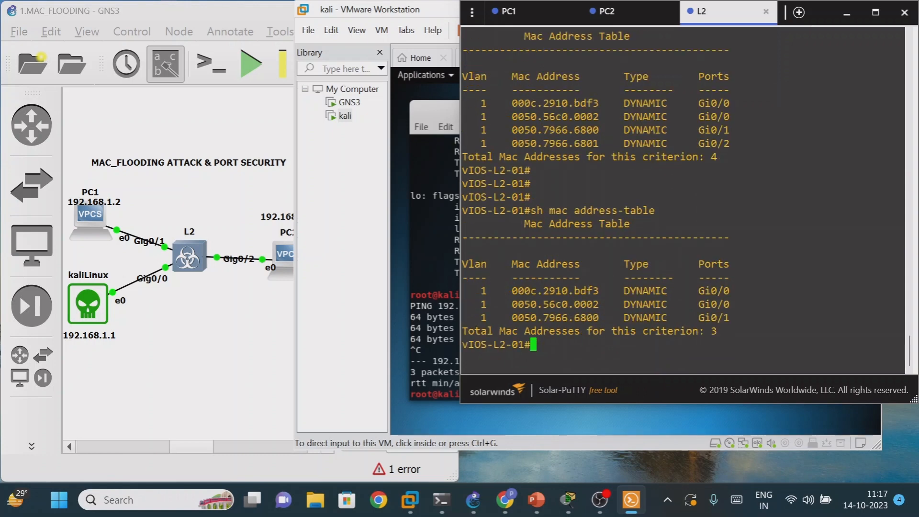
click(847, 13)
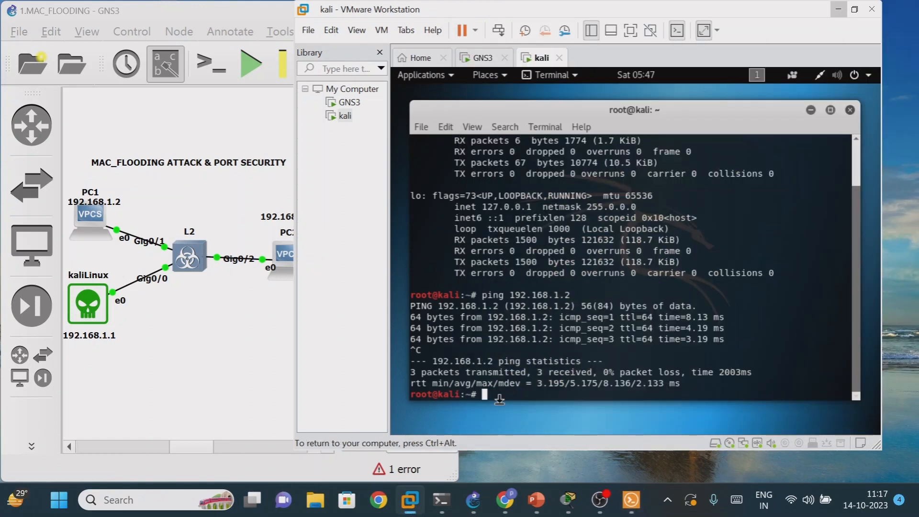
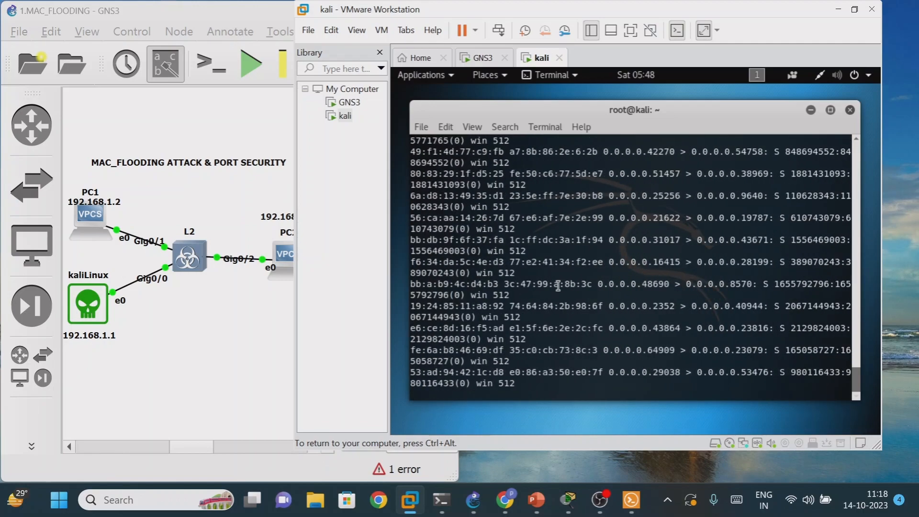
- Minimize VMware Workstation, switch to the L2 console in Solar-PuTTY and run sh mac address-table on the switch
key(ctrl+alt)
key(super+Down)
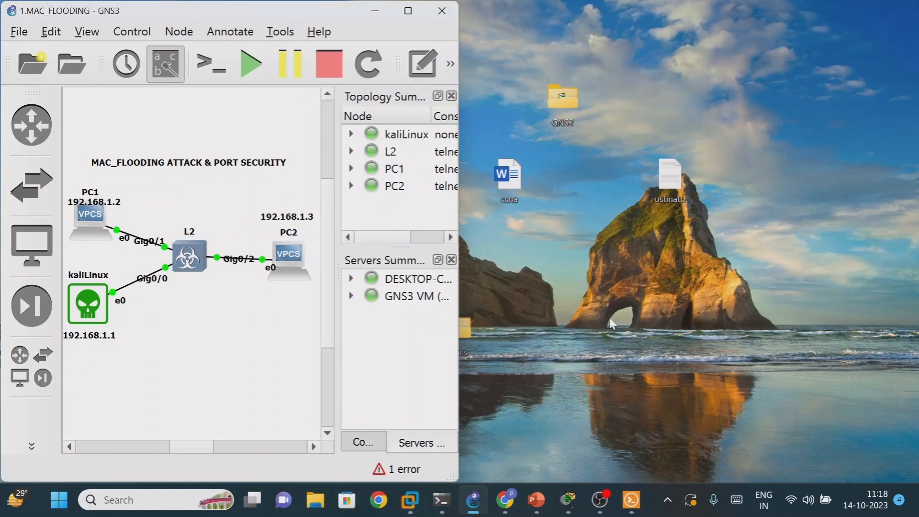
click(631, 500)
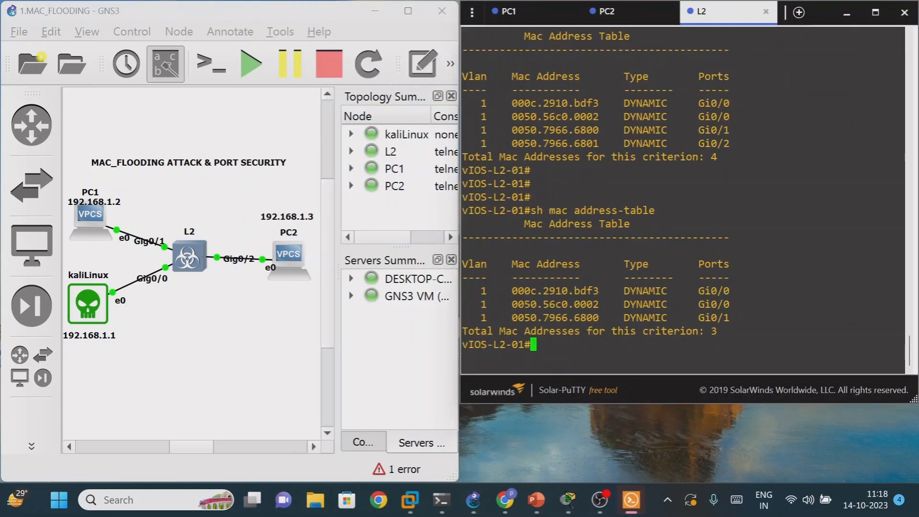
key(Up)
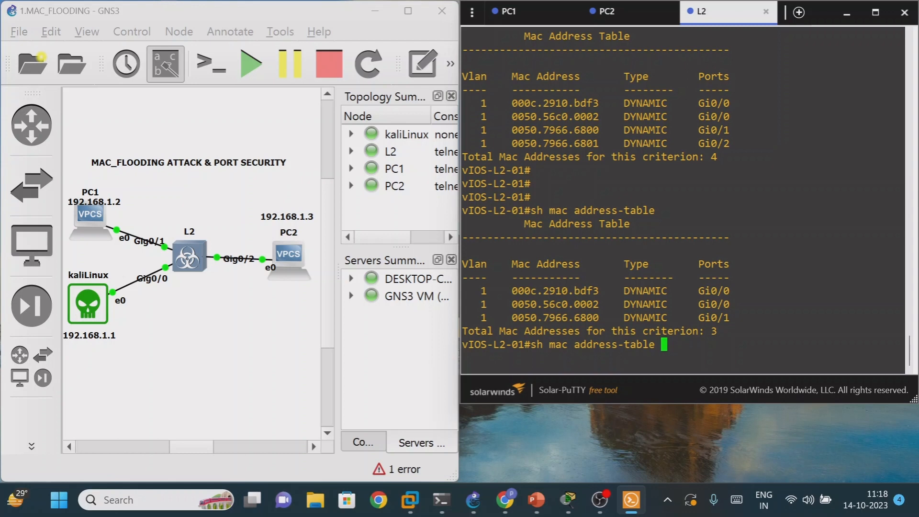
key(Return)
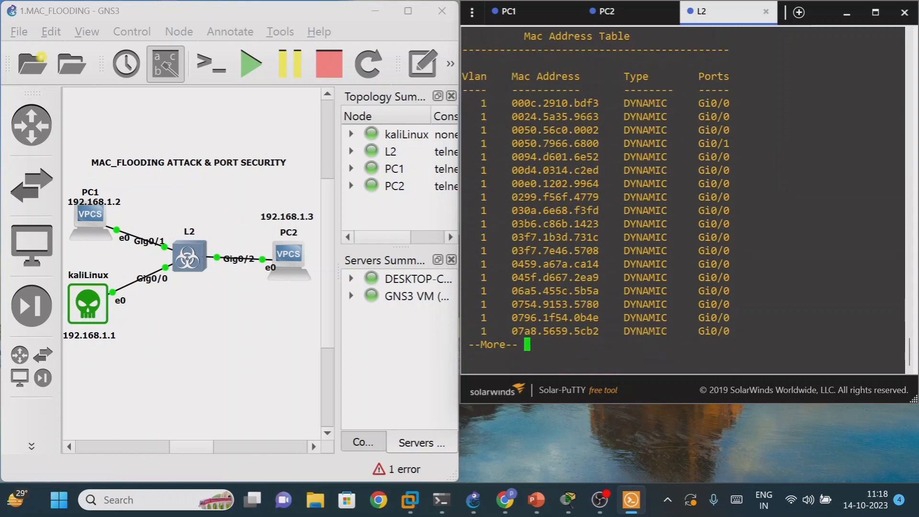
- Page through the L2 switch's MAC address table to examine the dynamic entries and the ports they were learned on
key(Return)
key(Return)
key(Return)
key(Return)
key(Return)
key(Return)
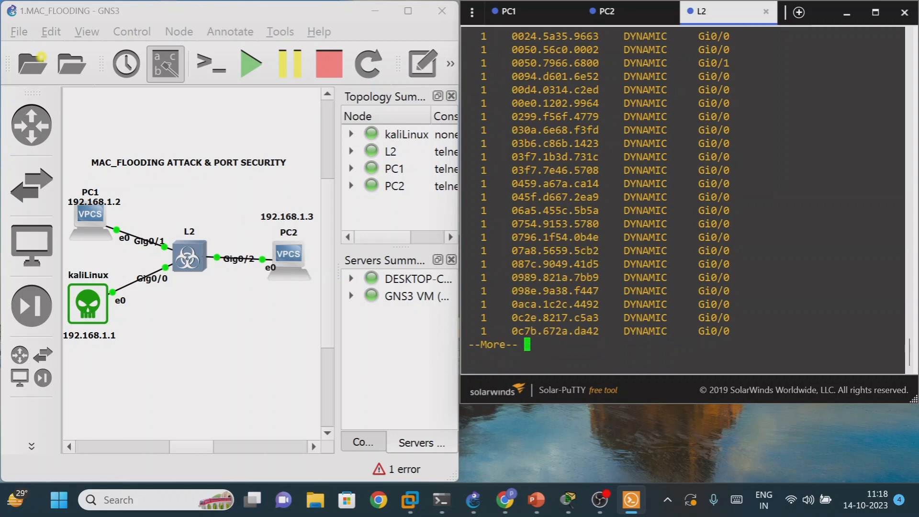
key(Return)
key(Return)
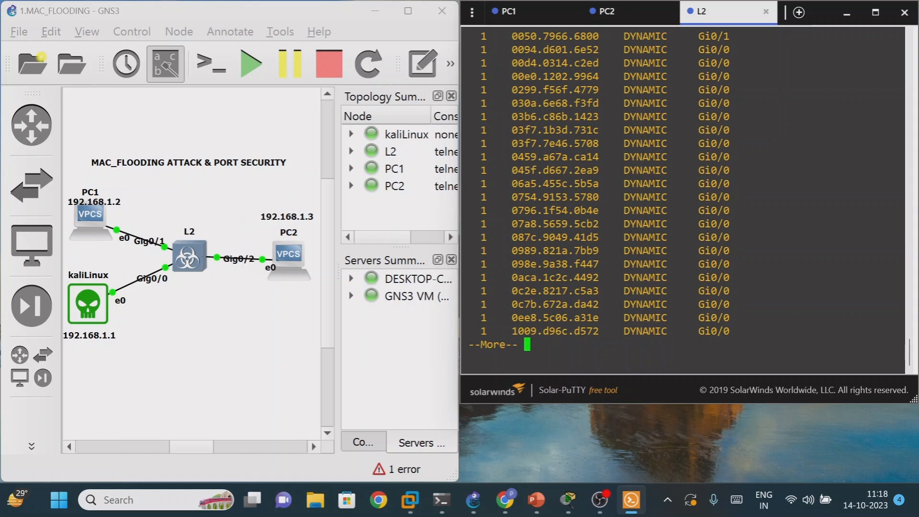
key(space)
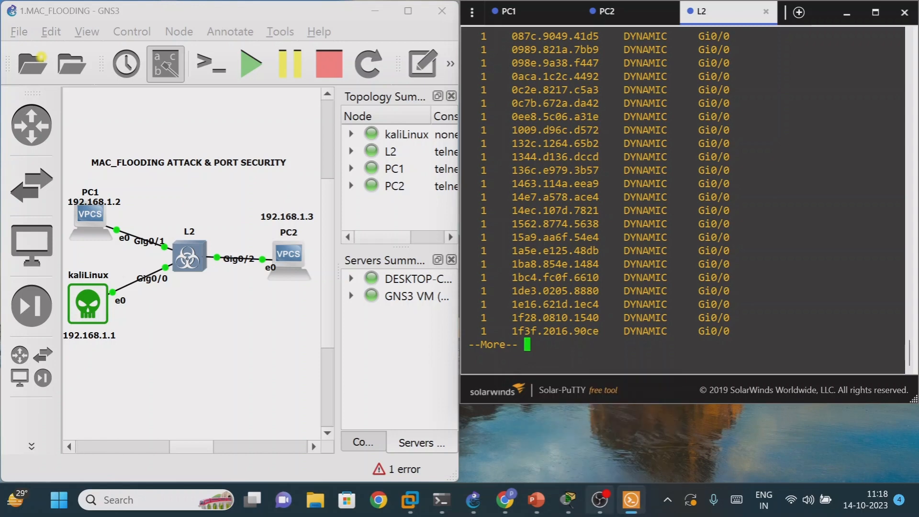
mouse_move(600, 501)
mouse_move(628, 509)
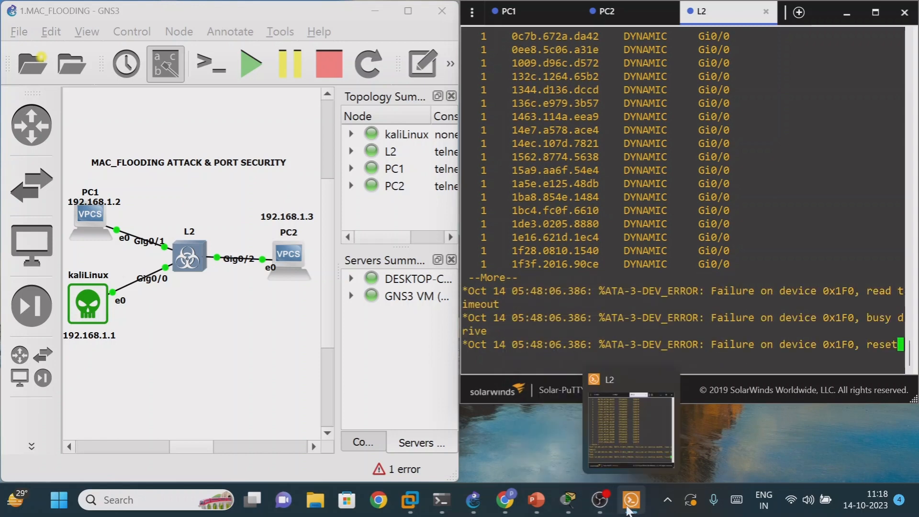
key(space)
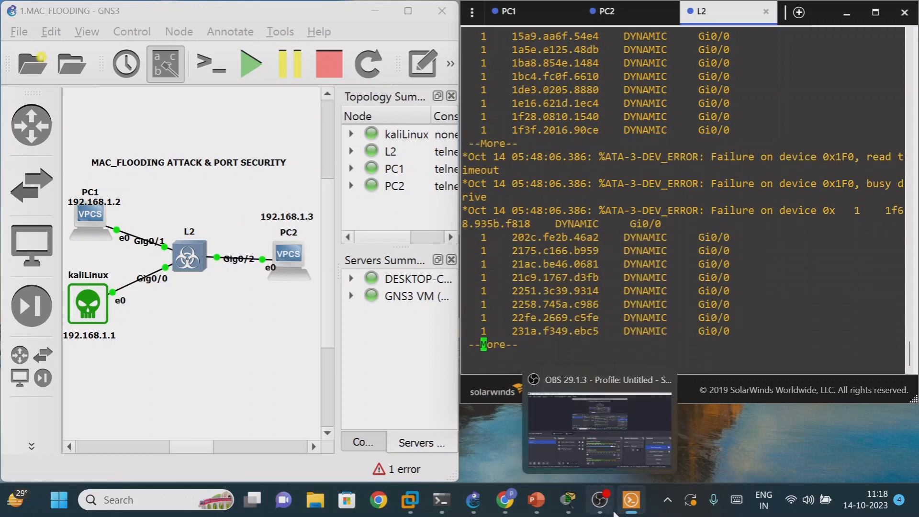
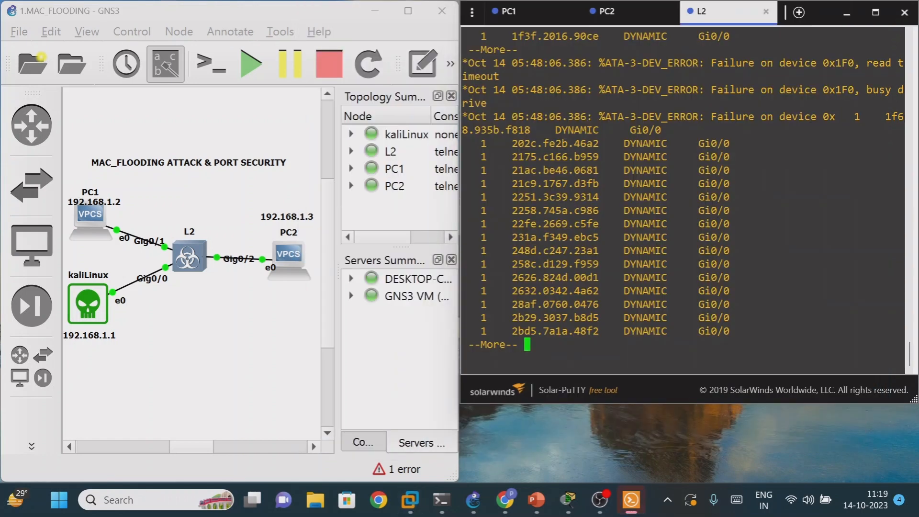
- Leave the MAC table listing and display the L2 switch's port-security status with sh port-security
key(q)
key(Return)
key(Return)
key(Return)
key(Return)
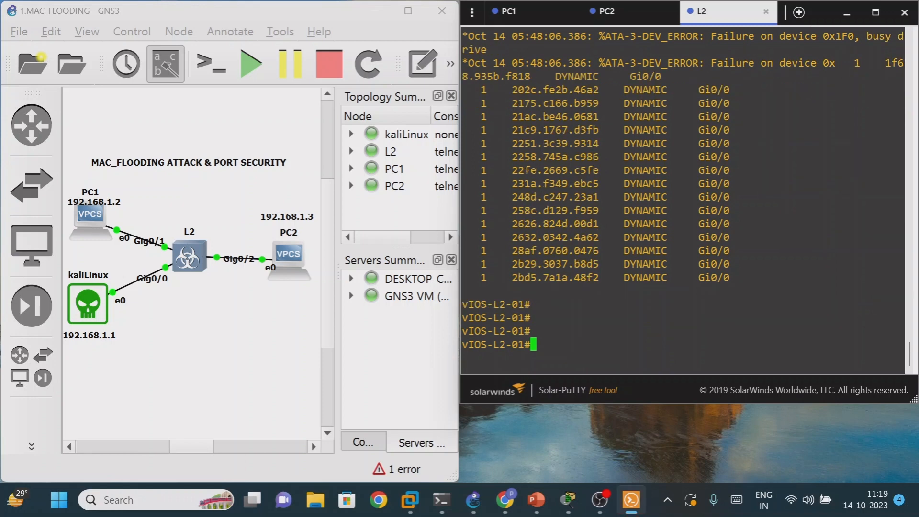
text(sh)
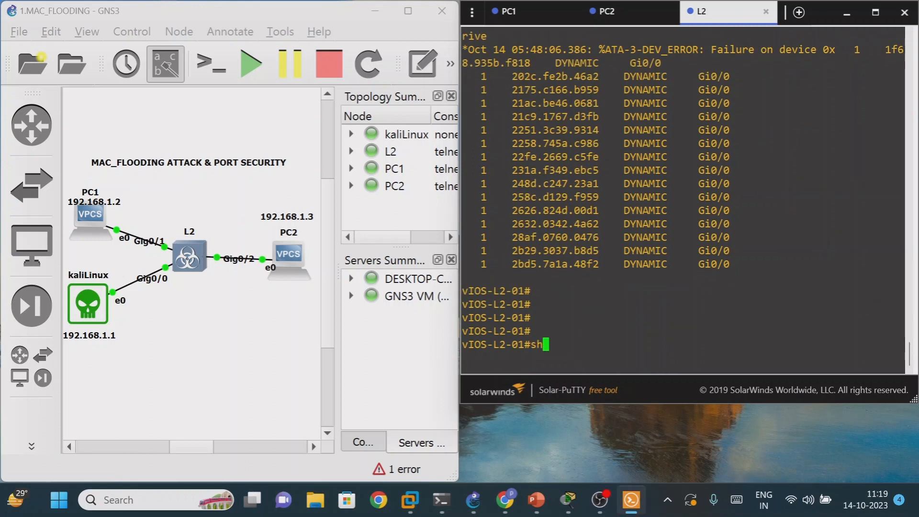
text( port)
key(Tab)
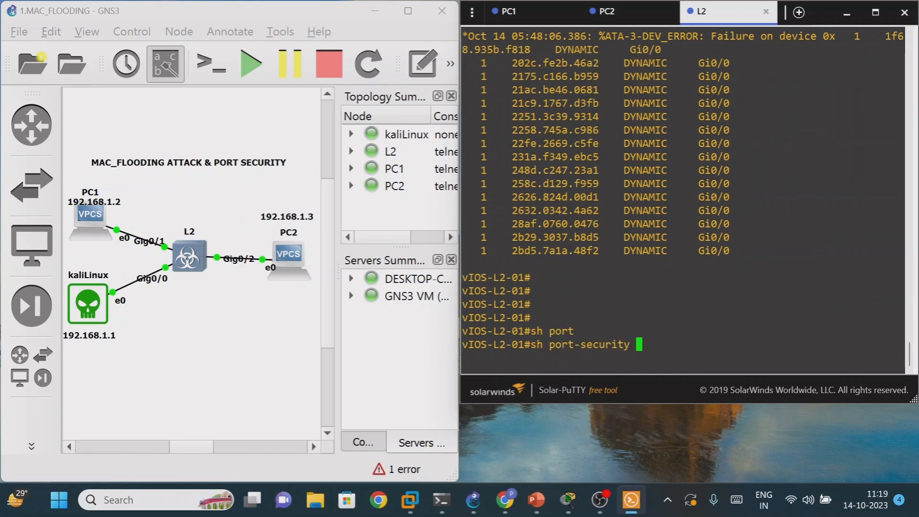
key(Return)
key(Return)
key(Return)
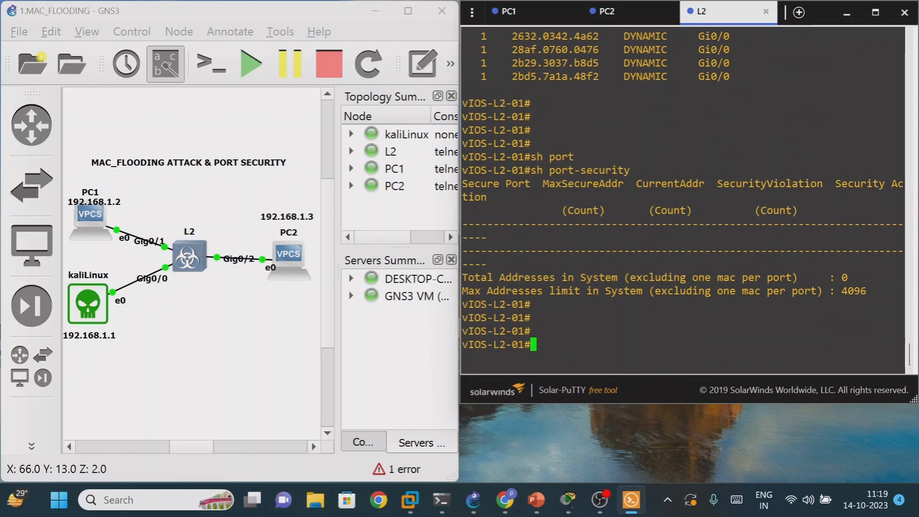
drag(647, 331, 657, 345)
click(657, 345)
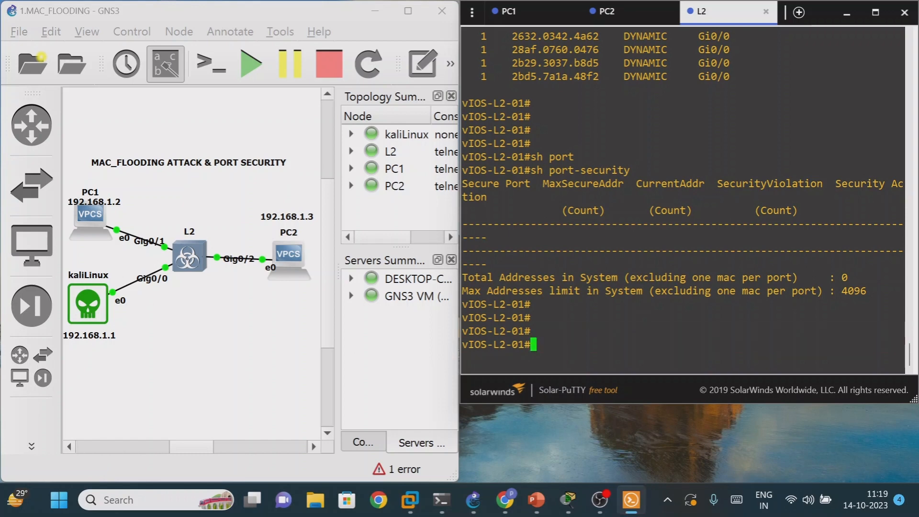
- Enter global configuration mode on the L2 switch and select interface g0/0 for configuration
text(config t)
key(Return)
key(Return)
key(Return)
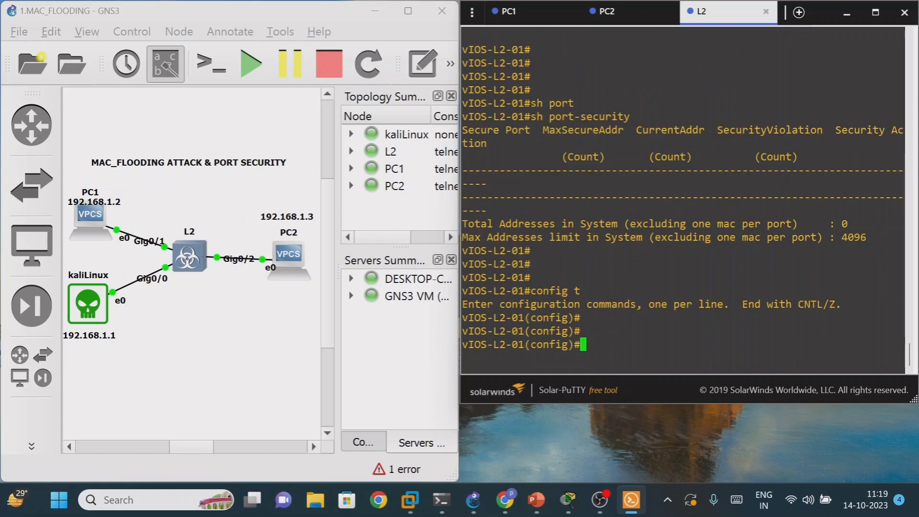
text(int g0/0)
key(Return)
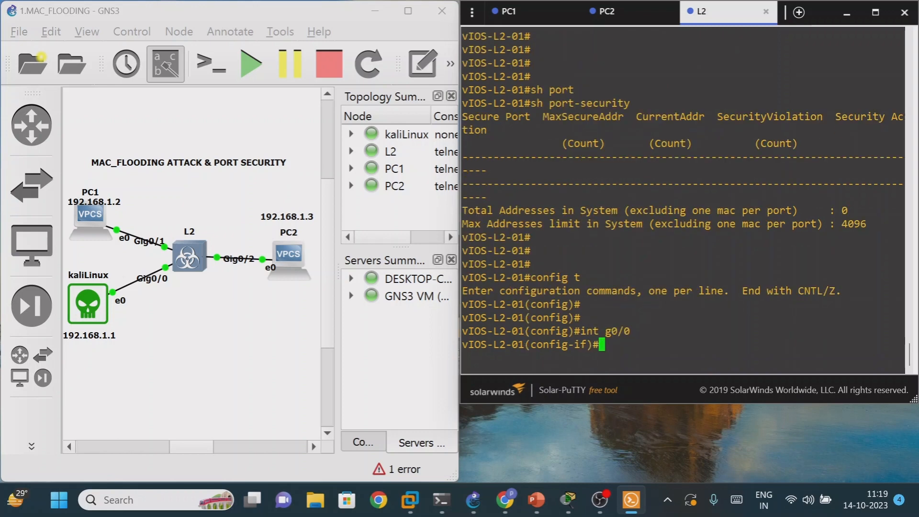
- Set interface g0/0 to access mode with switchport mode access
text(sw)
key(Tab)
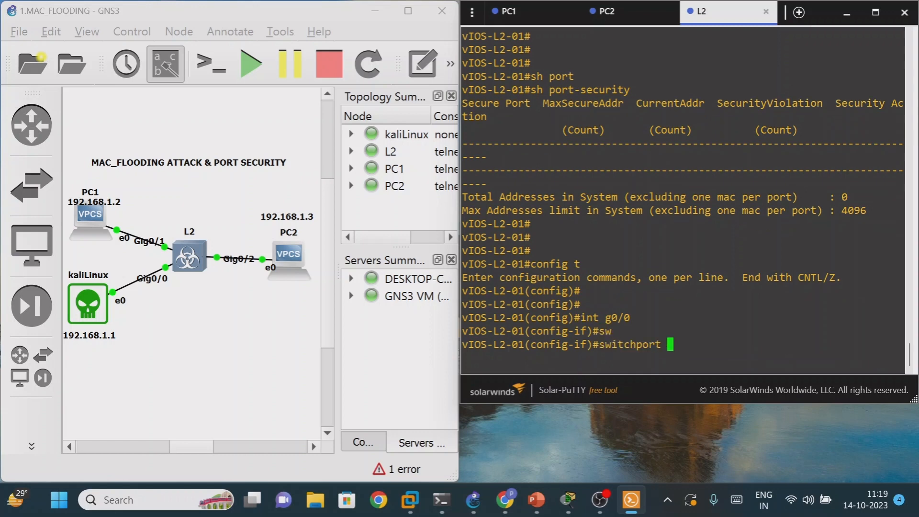
text(mo)
key(Tab)
text(ac)
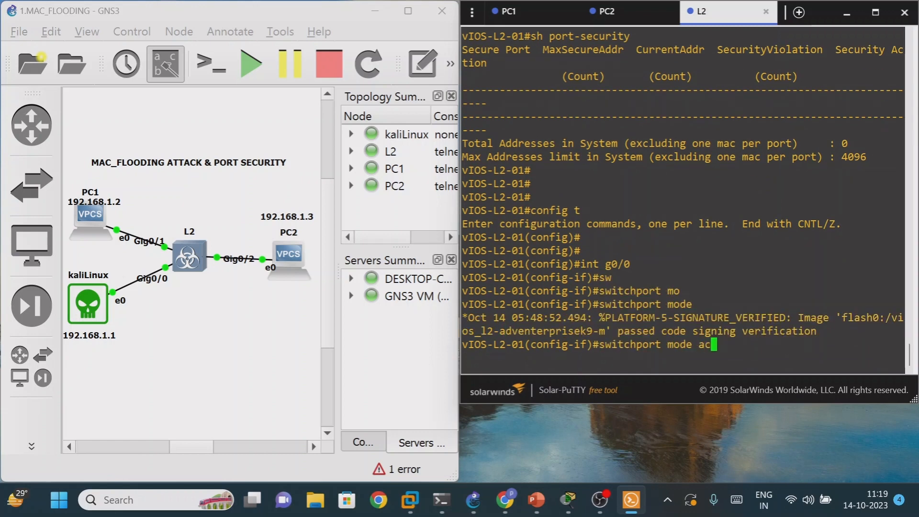
key(Tab)
key(Return)
- Try to enable port security on interface g0/0 with switchport port-security
text(sw)
key(Tab)
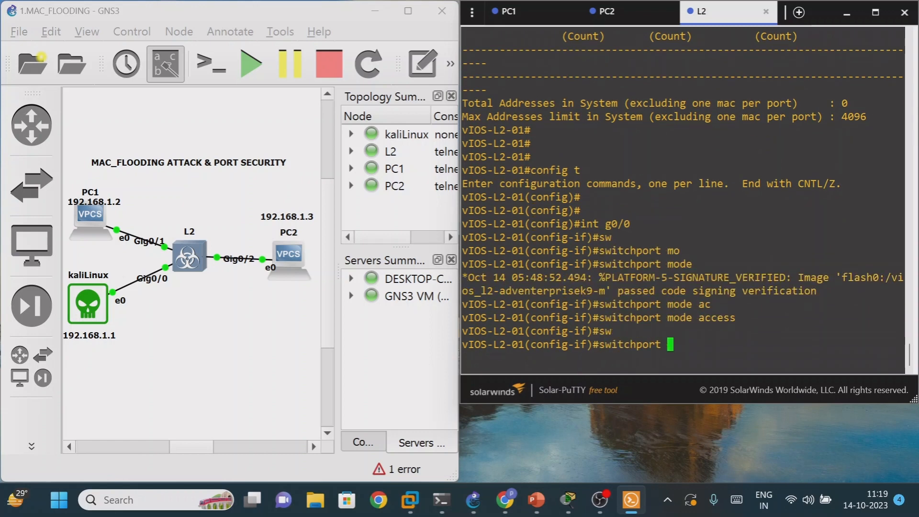
text(po)
key(Tab)
key(Return)
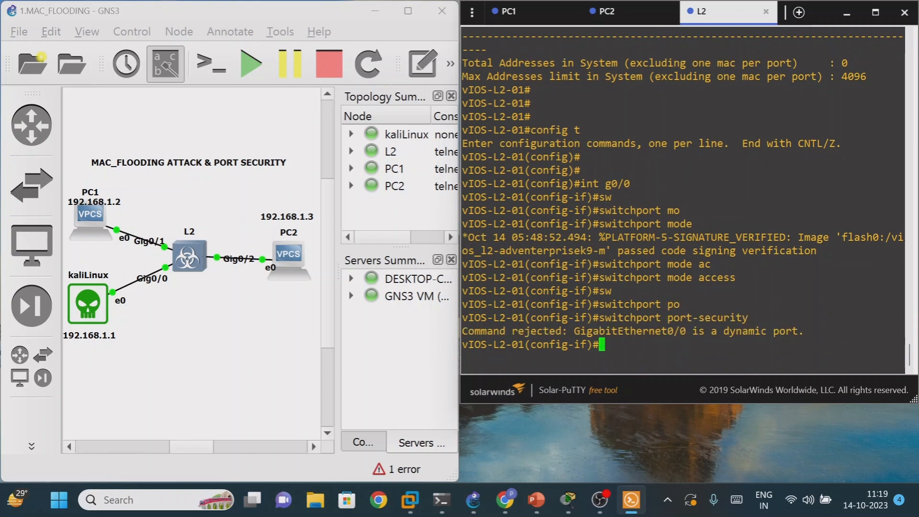
- Configure interface g0/0 as a host port with switchport host
text(sw)
key(Tab)
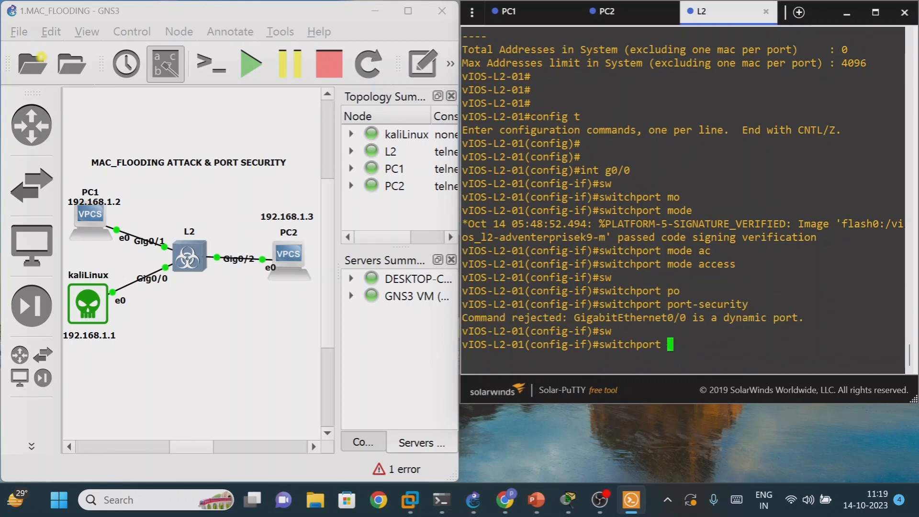
text(ho)
key(Tab)
key(Return)
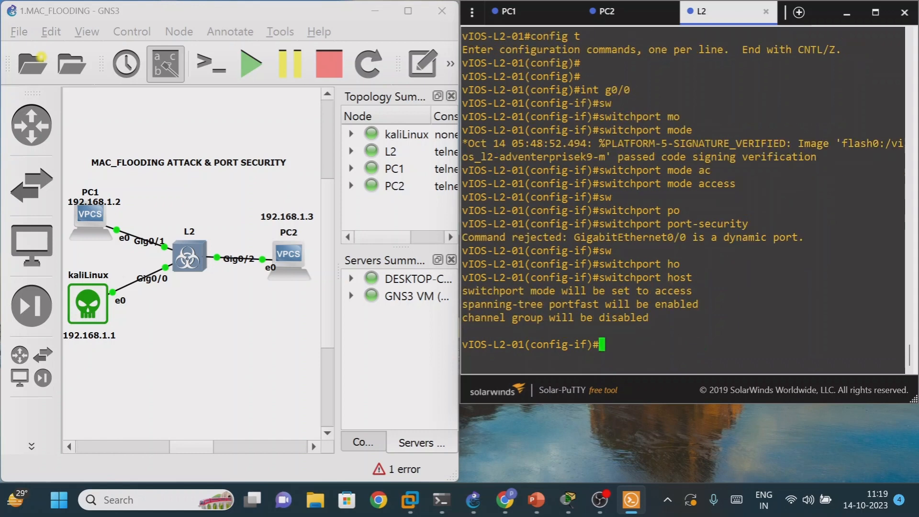
key(Return)
key(Return)
- Enable port security on the g0/0 host port with switchport port-security
text(sw)
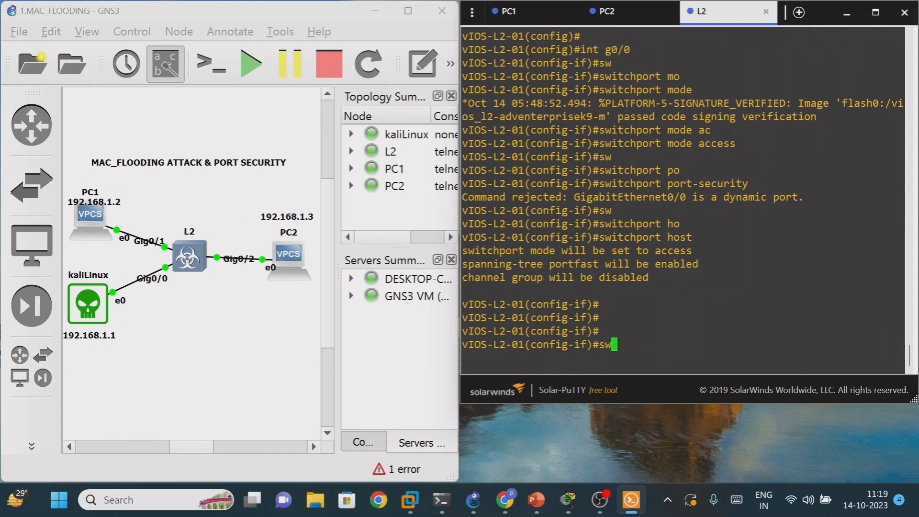
key(Tab)
text(po)
key(Tab)
key(Return)
key(Return)
key(Return)
key(Return)
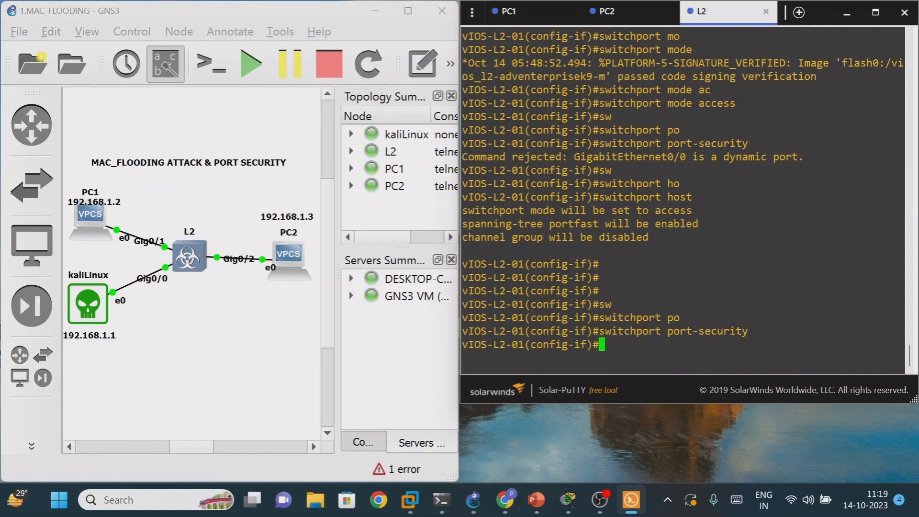
key(Return)
- Limit interface g0/0 to a maximum of 1 secure MAC address with switchport port-security maximum 1
text(sw)
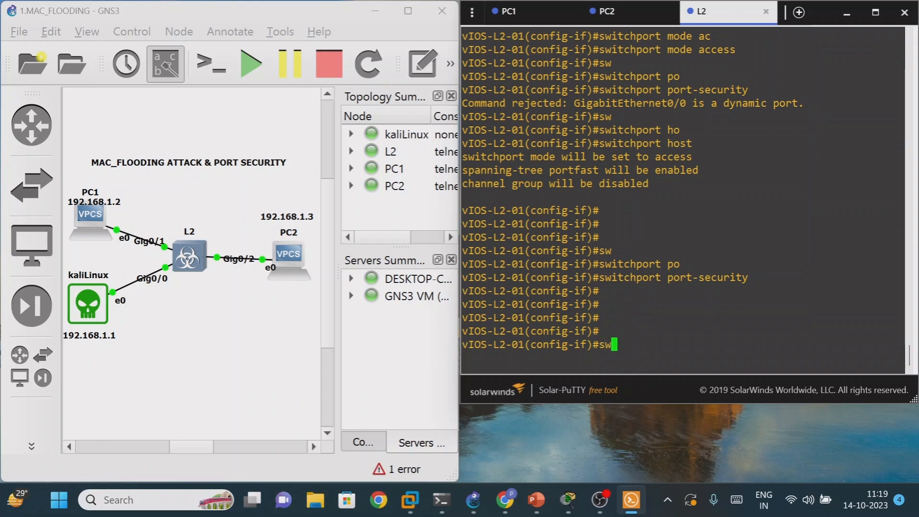
key(Tab)
text(po)
key(Tab)
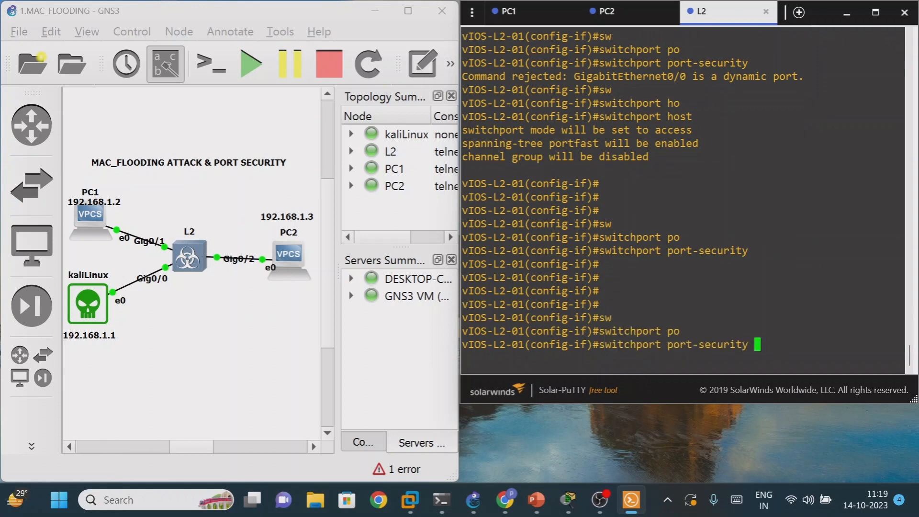
text(max)
key(Tab)
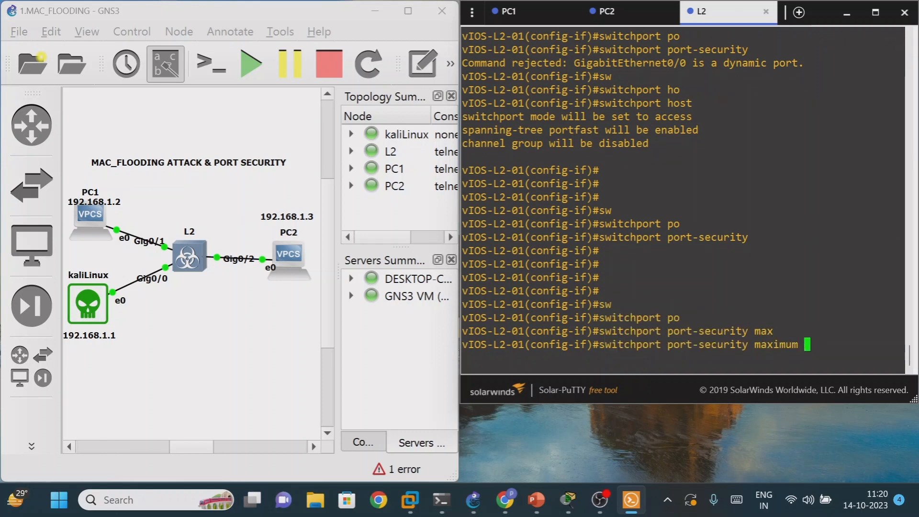
text(1)
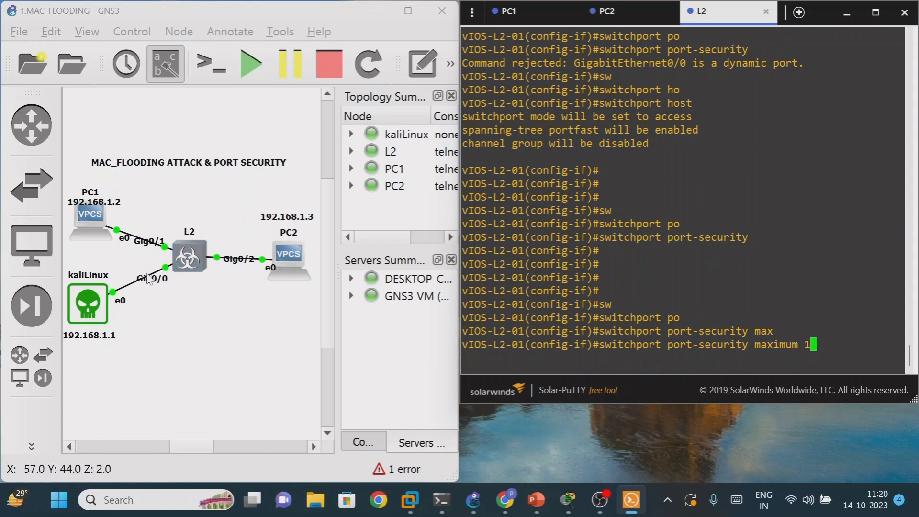
key(Return)
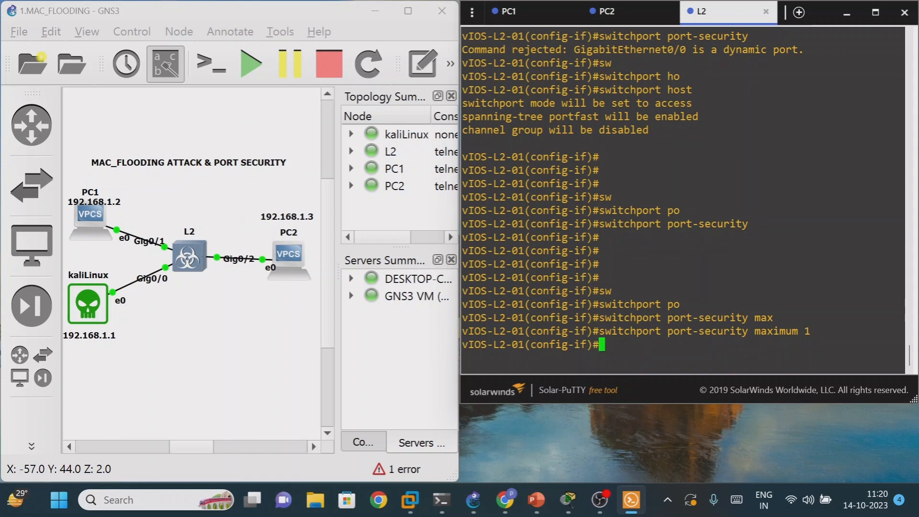
- Turn on sticky MAC address learning on interface g0/0 with switchport port-security mac-address sticky
text(sw)
key(Tab)
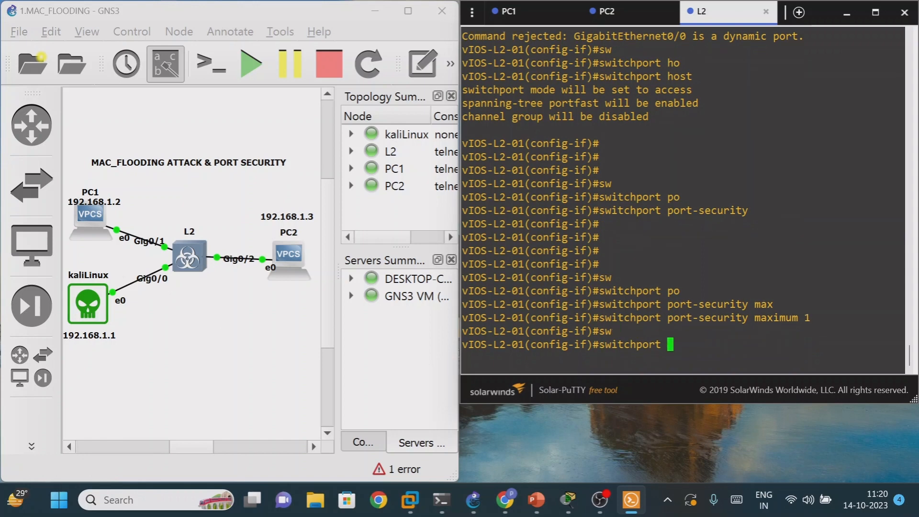
text(po)
key(Tab)
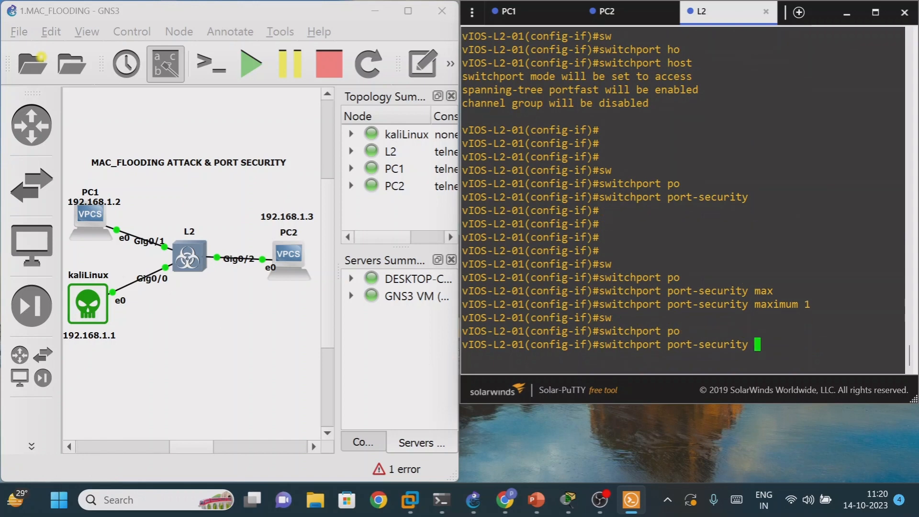
text(mac)
key(Tab)
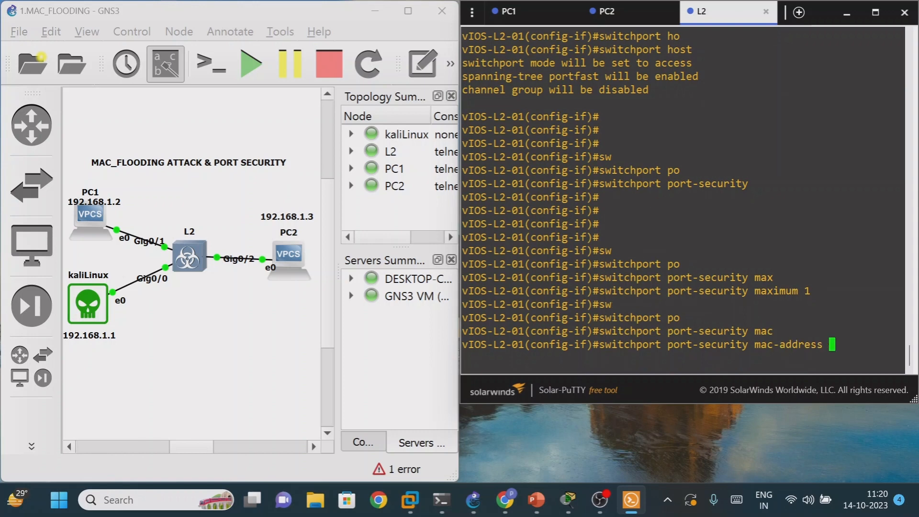
text(st)
key(Tab)
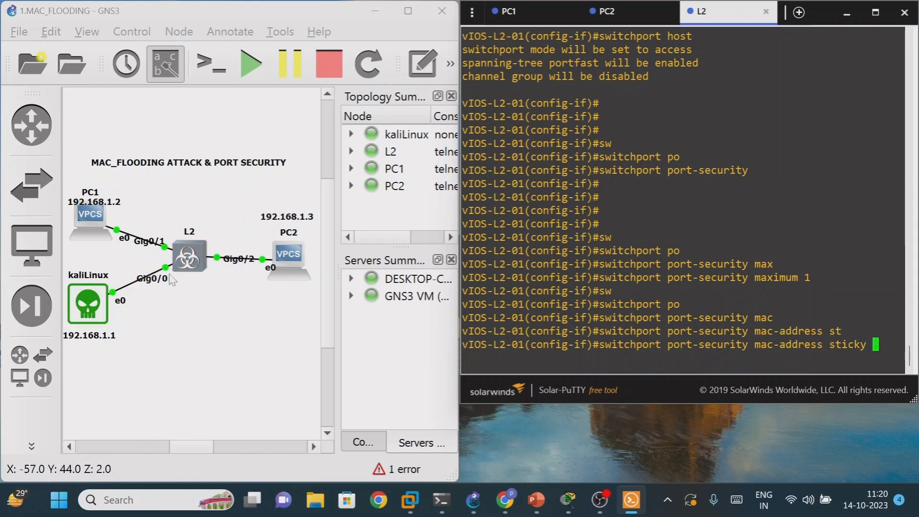
key(Return)
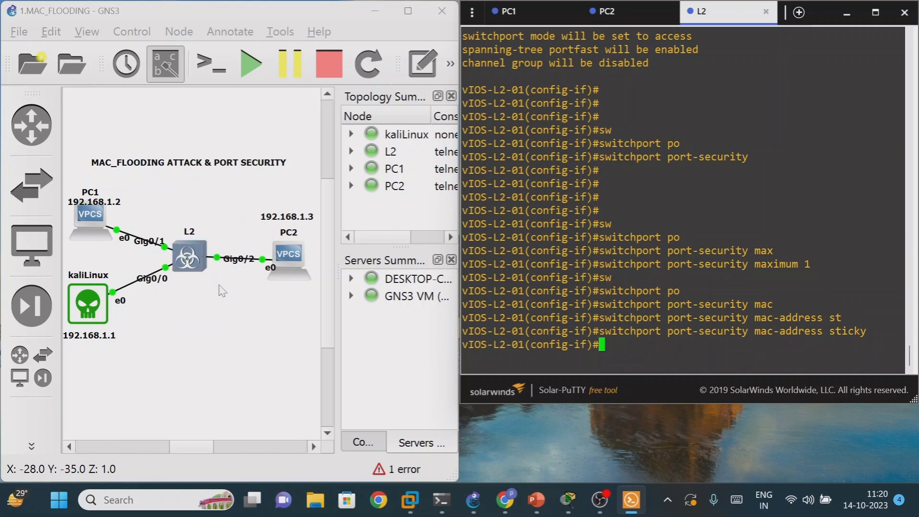
- Set the port-security violation action on interface g0/0 to shutdown
text(sw)
key(Tab)
text(po)
key(Tab)
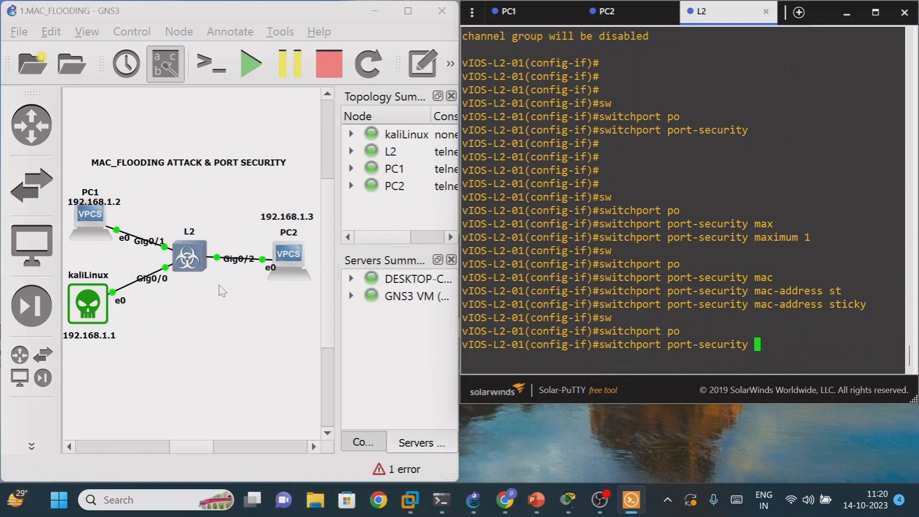
text(vio)
key(Tab)
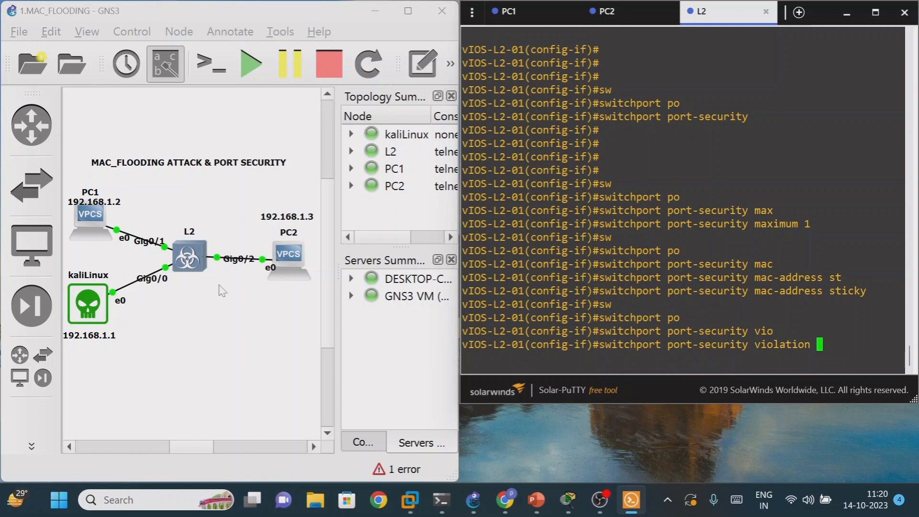
text(sh)
key(Tab)
key(Return)
key(Return)
key(Return)
key(Return)
- Exit interface and global configuration modes back to the switch's privileged prompt
key(Return)
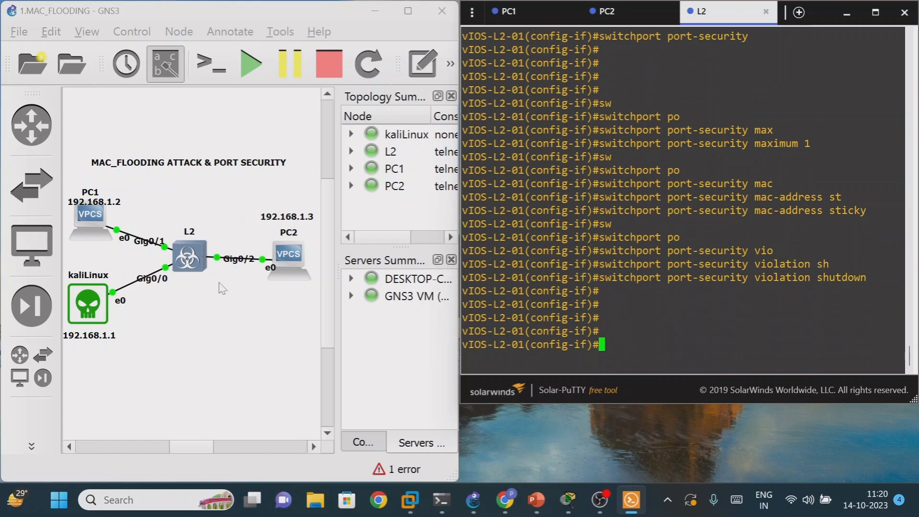
text(exit)
key(Return)
key(Return)
key(Return)
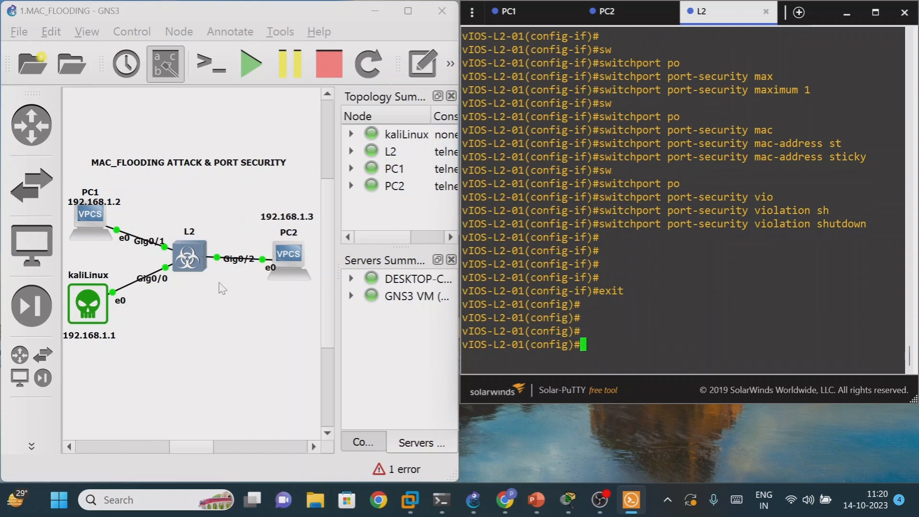
text(exit)
key(Return)
key(Return)
key(Return)
key(Return)
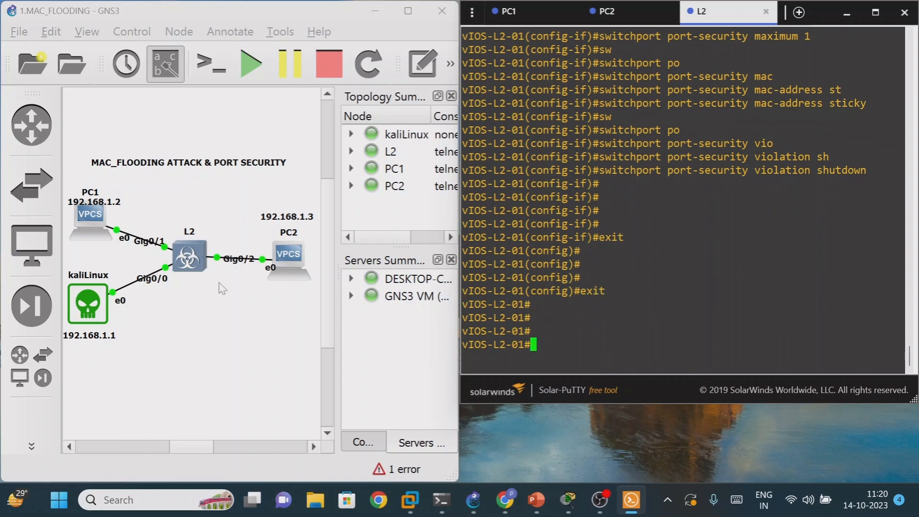
- Run sh port-security again to check the configured port security on the L2 switch
text(sh port)
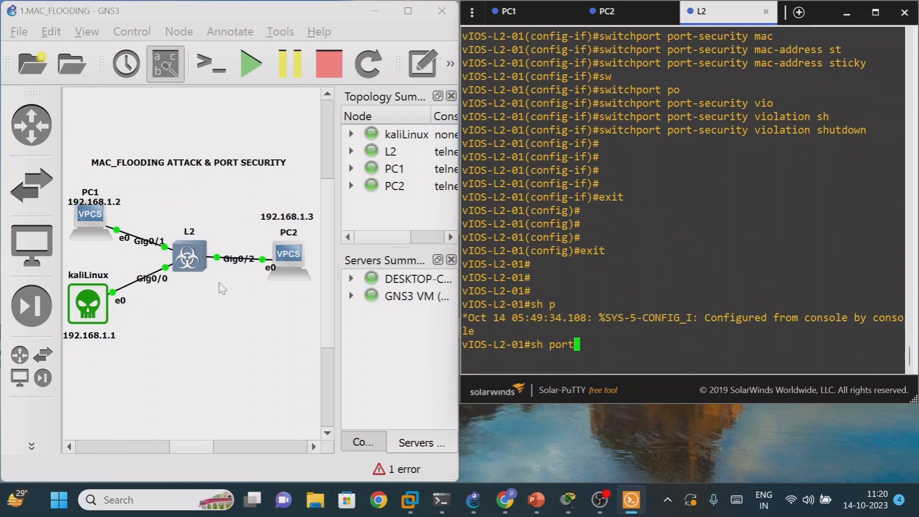
key(Tab)
key(Return)
key(Return)
key(Return)
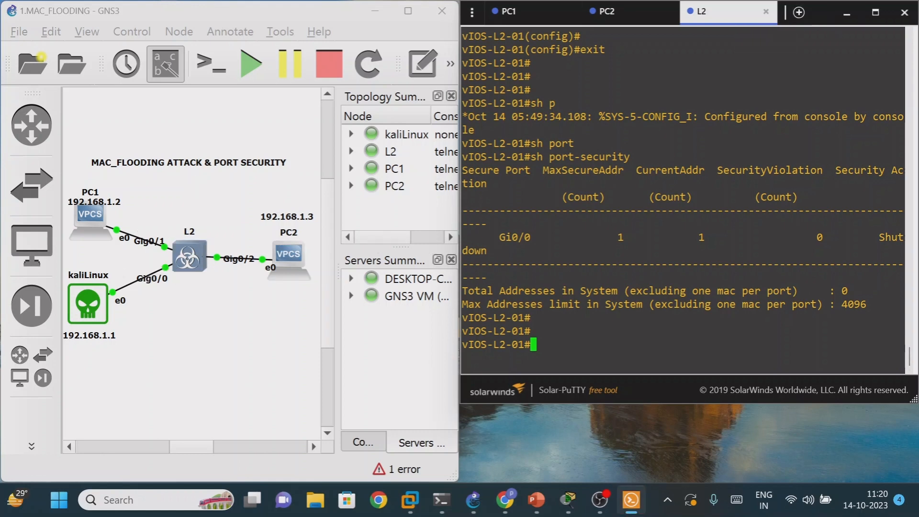
- Display the switch's MAC table again with sh mac address-table
text(sh mac add)
key(Tab)
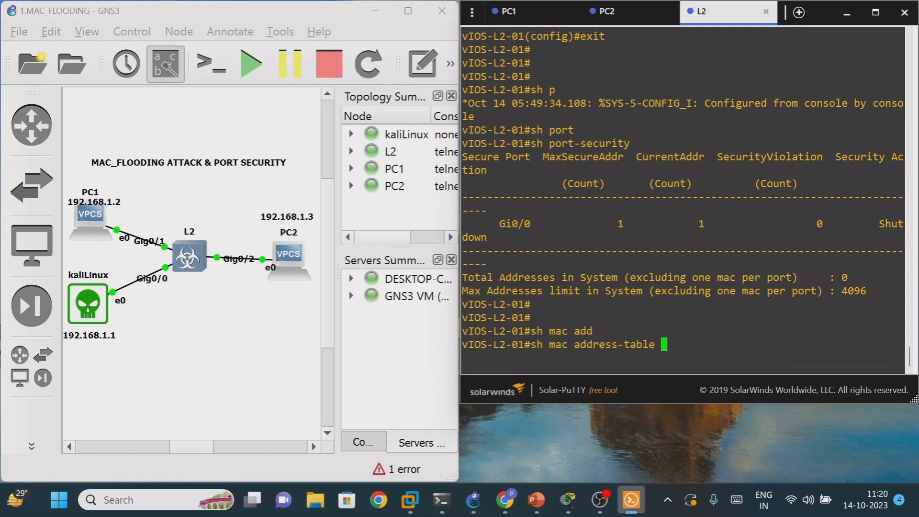
key(Return)
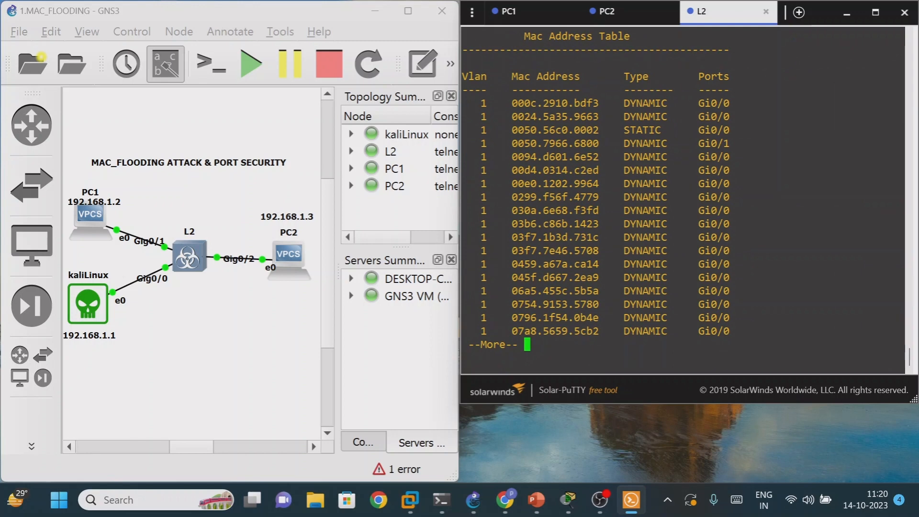
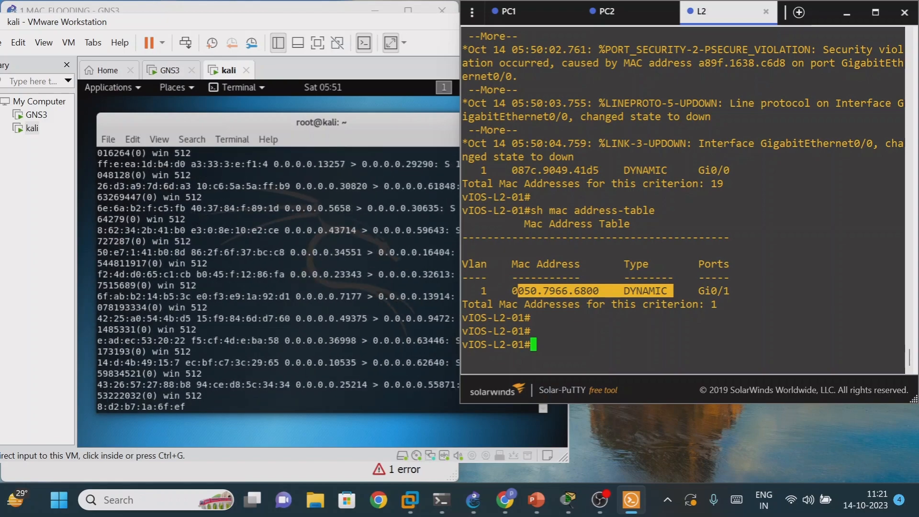
- Close the terminal window holding the PC1, PC2 and L2 console sessions
click(906, 14)
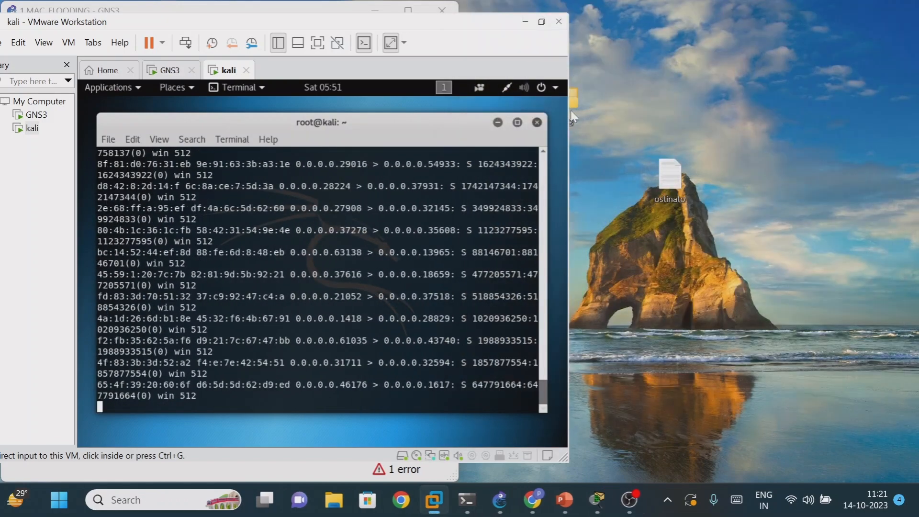
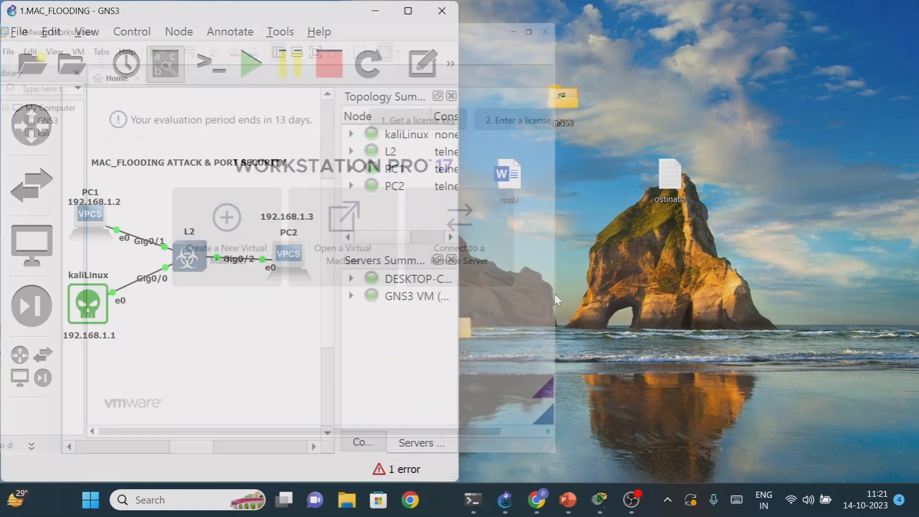
- Maximize the GNS3 window, switch to the PowerPoint presentation and review the MAC Address Flooding Attack & Mitigation slides 21 and 22
click(408, 10)
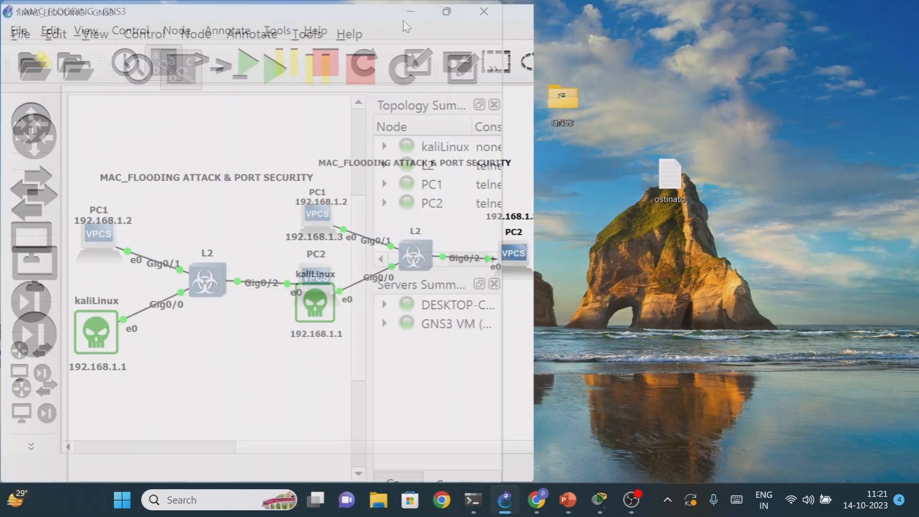
click(572, 501)
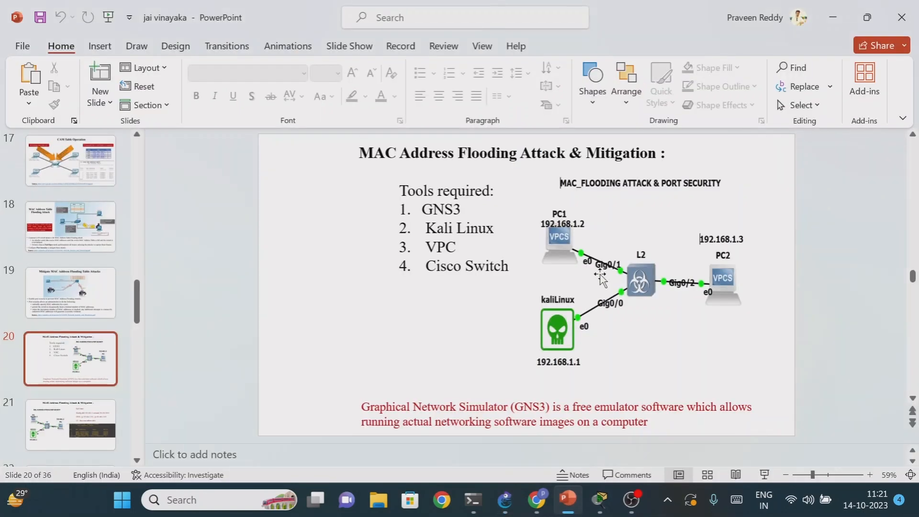
scroll(86, 368, down, 1)
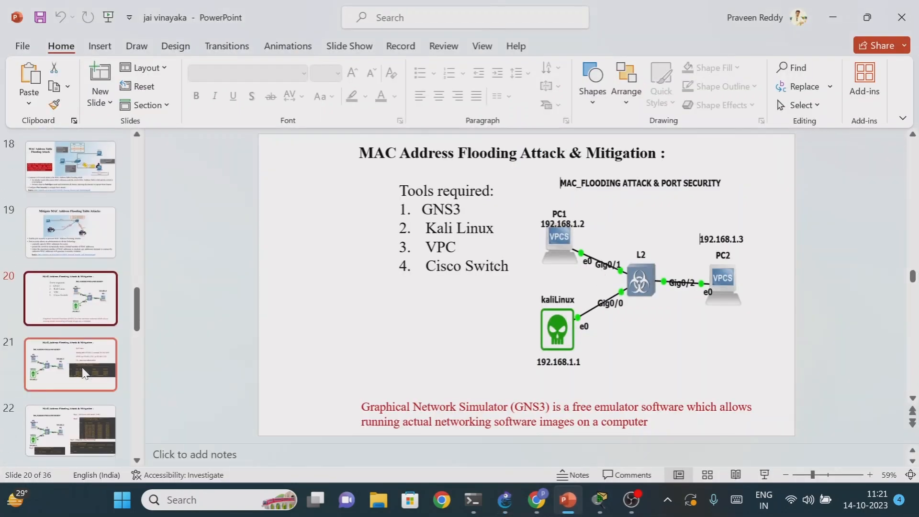
click(85, 371)
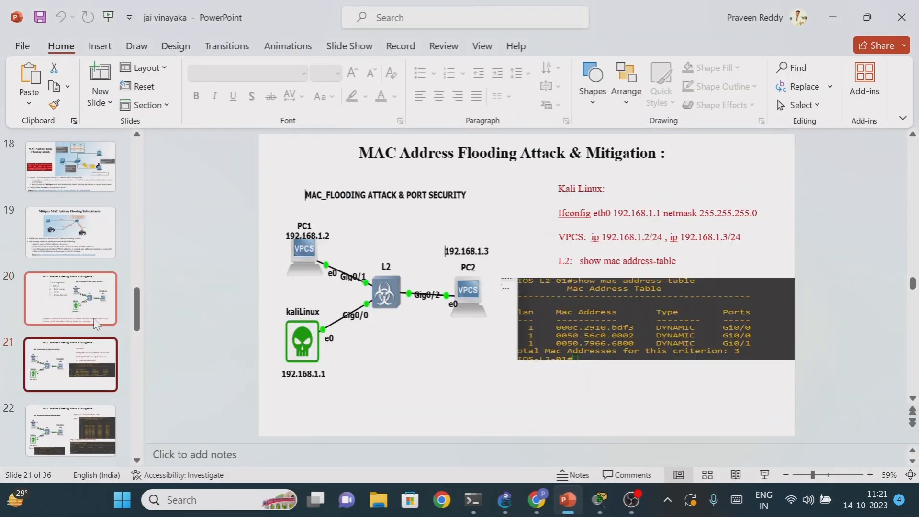
scroll(95, 372, down, 1)
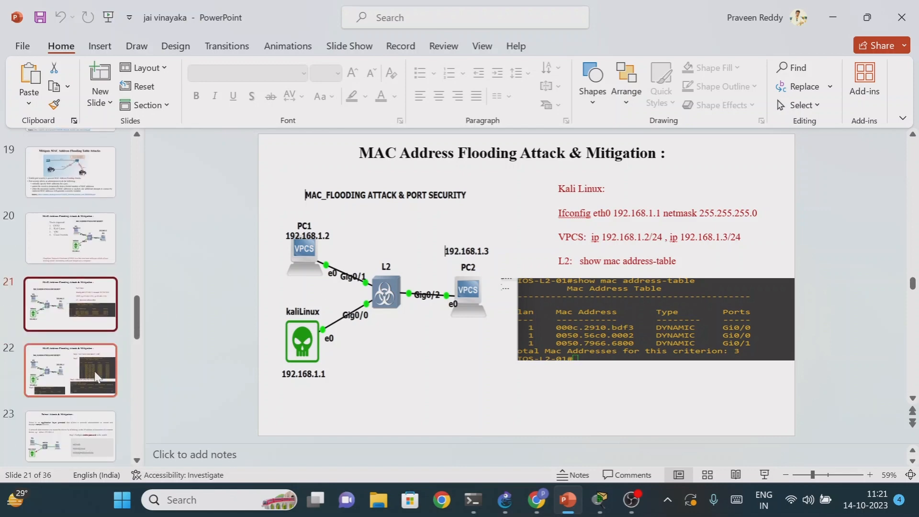
click(95, 373)
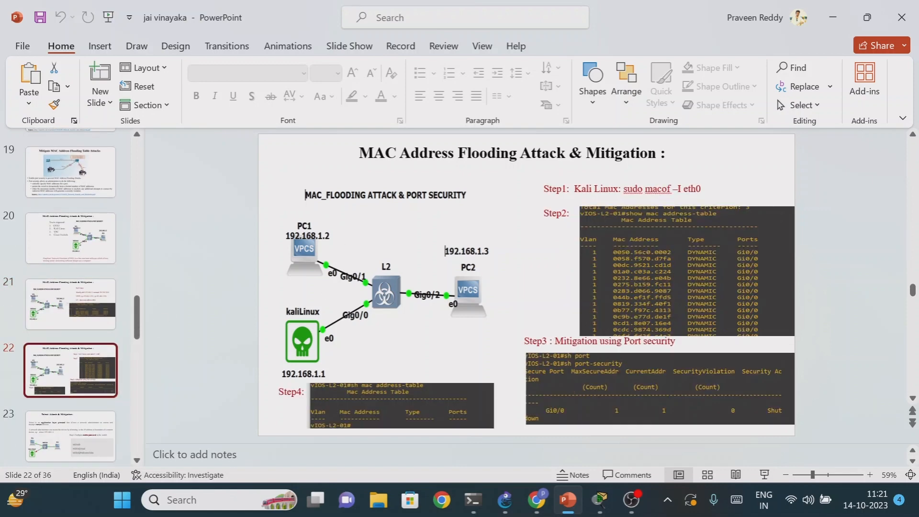
- Look through the Telnet Attack & Mitigation slides 23 to 25, ending back on slide 23 about configuring the enable password
scroll(65, 412, down, 1)
click(79, 377)
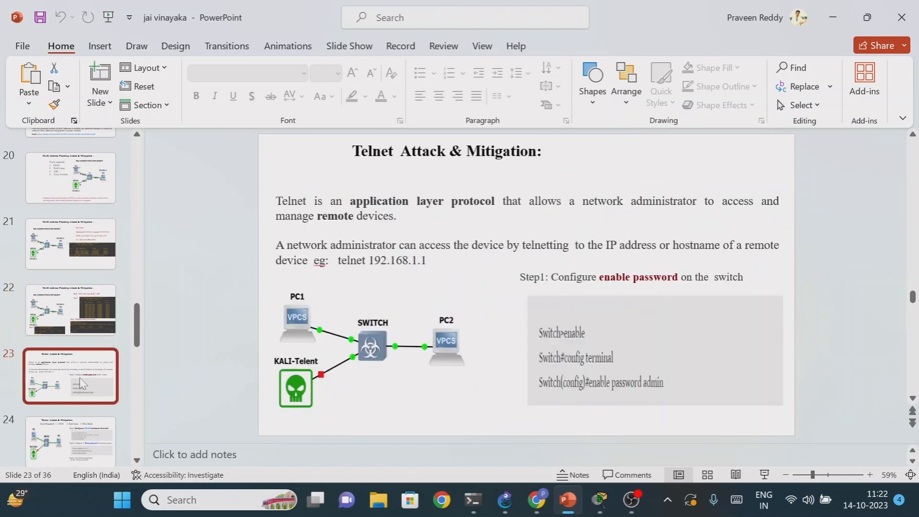
scroll(80, 378, down, 1)
scroll(79, 383, down, 1)
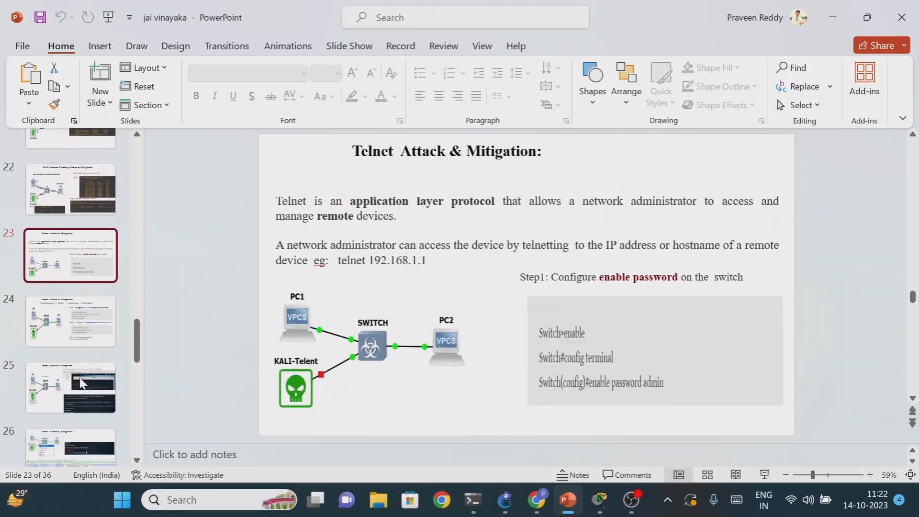
click(87, 376)
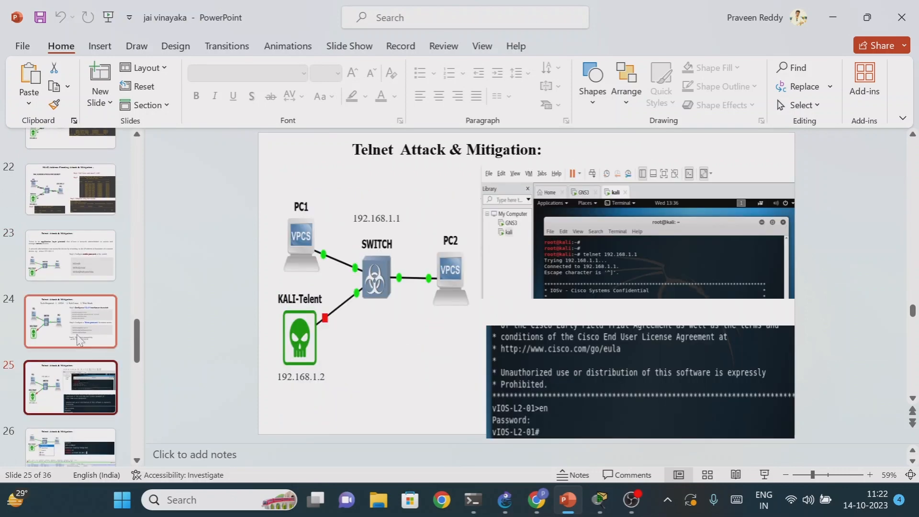
click(79, 337)
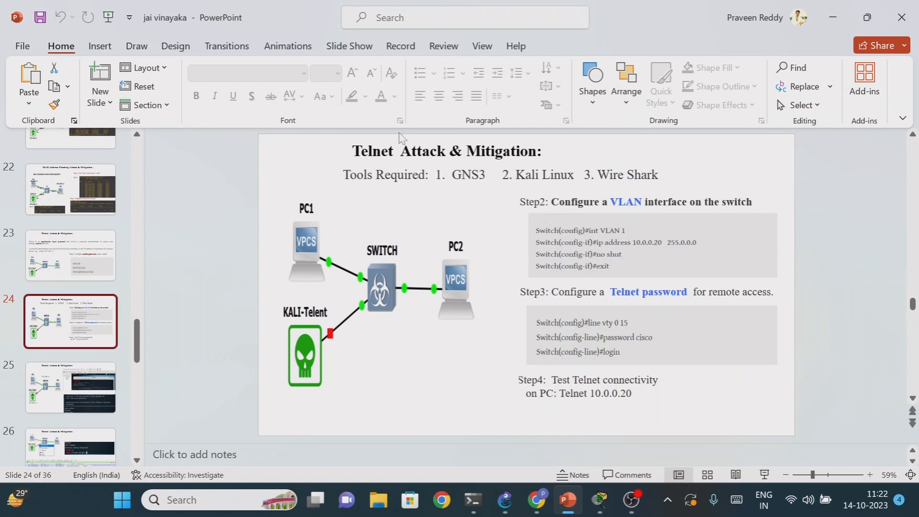
click(93, 260)
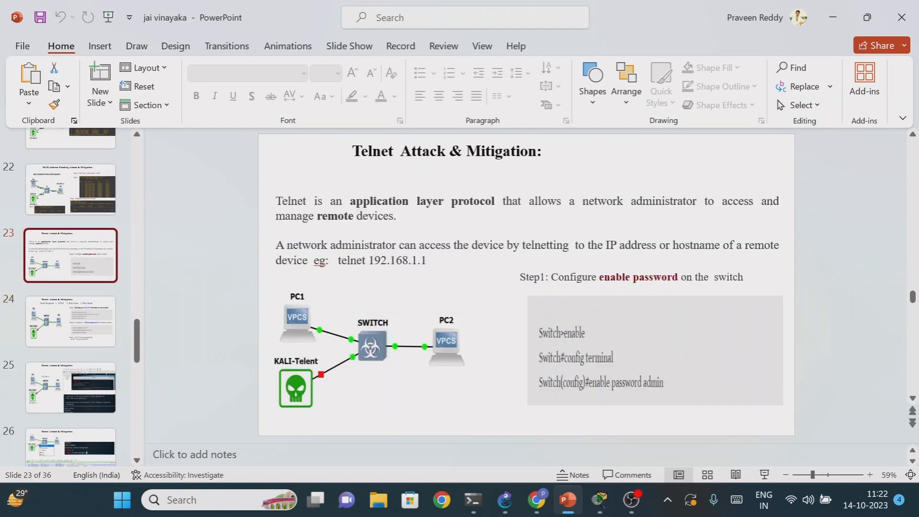
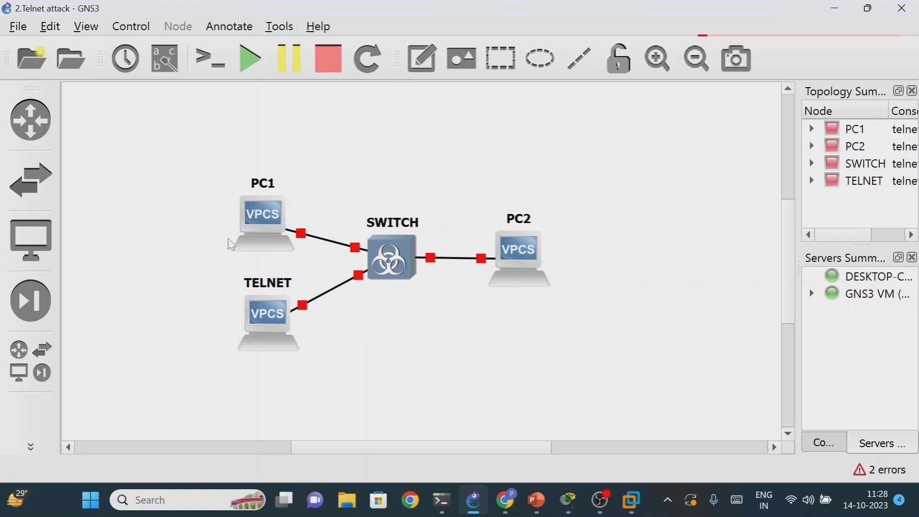
- Start all four nodes of the Telnet attack topology (PC1, PC2, SWITCH and TELNET) together
drag(214, 165, 624, 376)
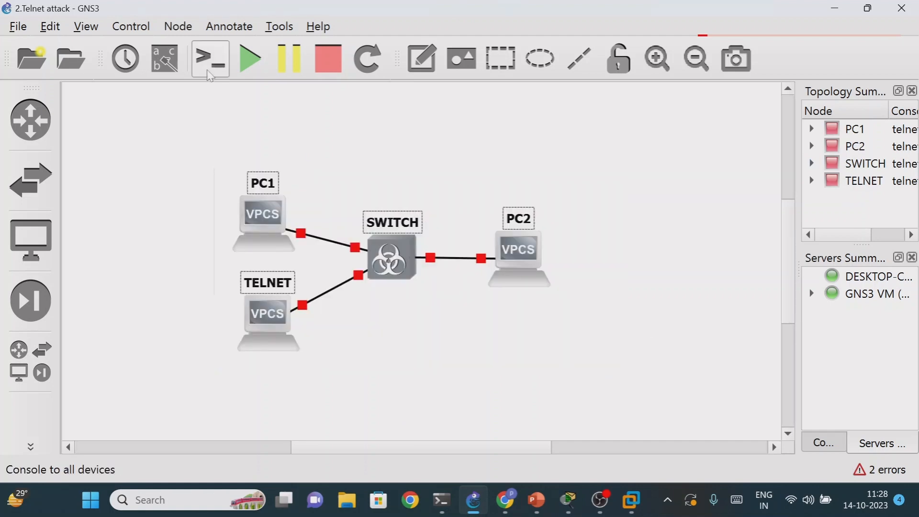
click(250, 58)
click(467, 283)
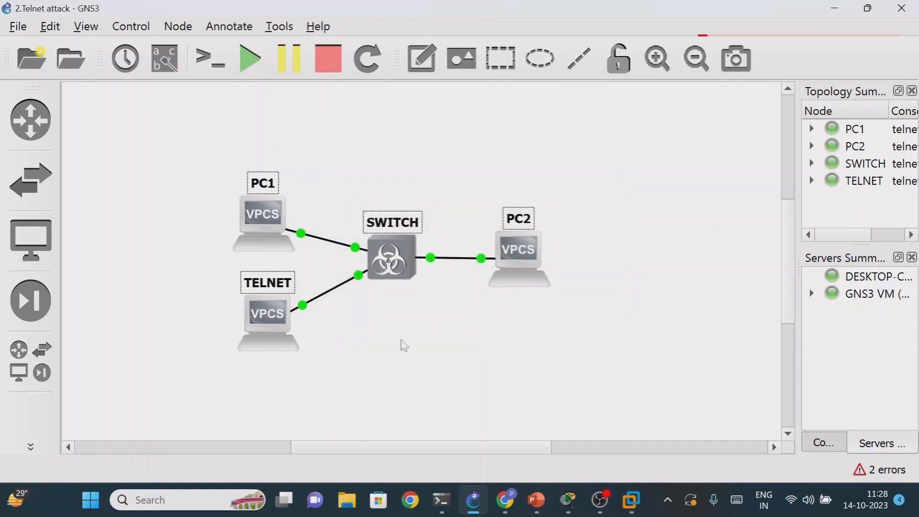
click(349, 343)
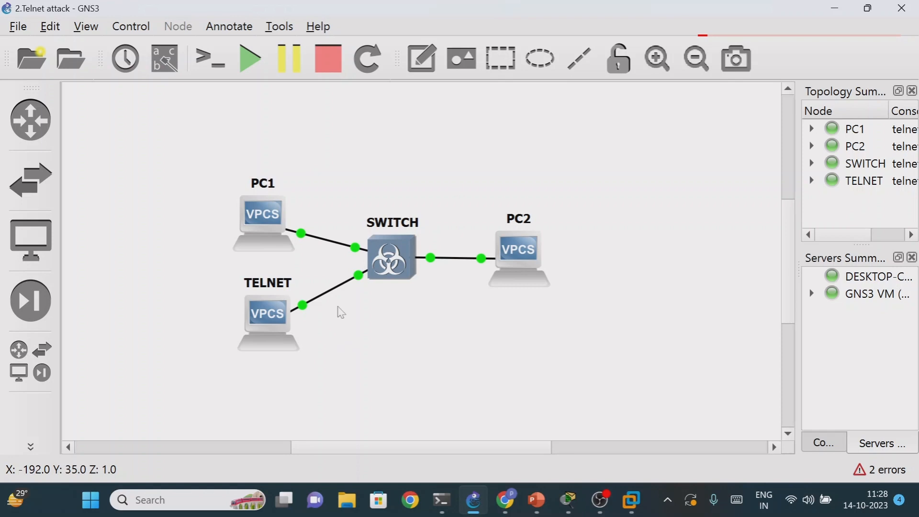
- Delete the TELNET node and its link to the switch from the topology
right_click(257, 324)
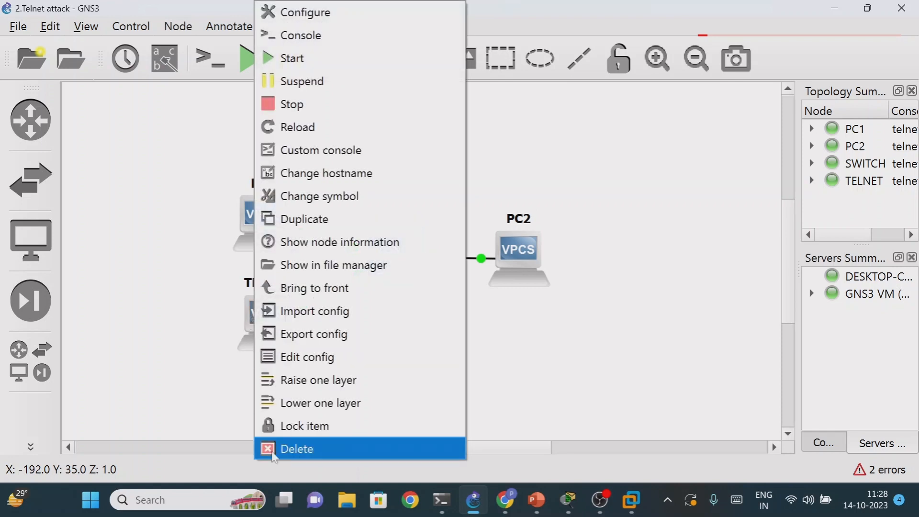
click(280, 447)
click(507, 274)
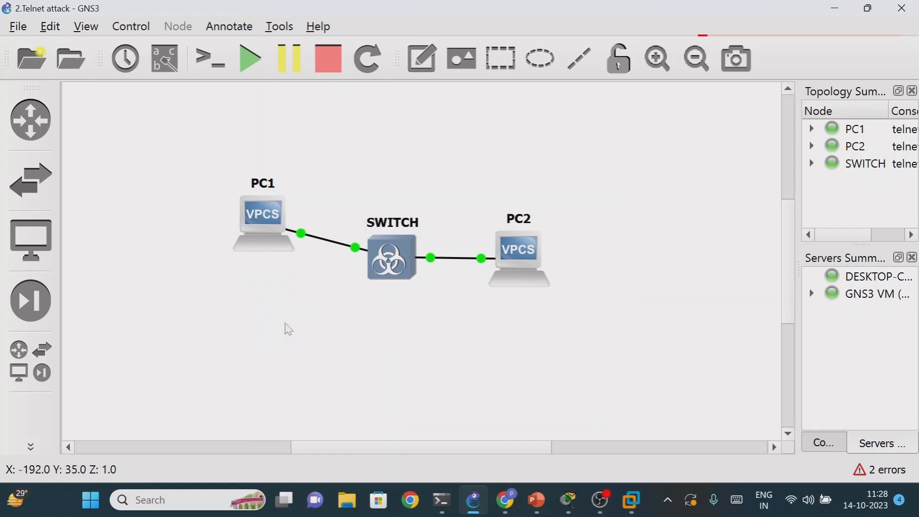
- Add a kali node to the topology below PC1, in the place of the removed TELNET node
click(29, 362)
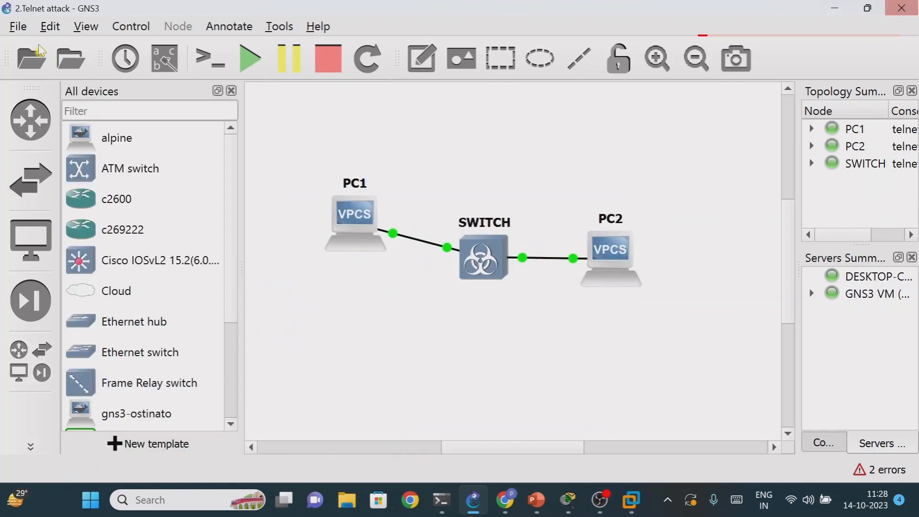
scroll(160, 313, down, 2)
drag(158, 291, 338, 329)
drag(387, 381, 381, 382)
drag(420, 419, 341, 359)
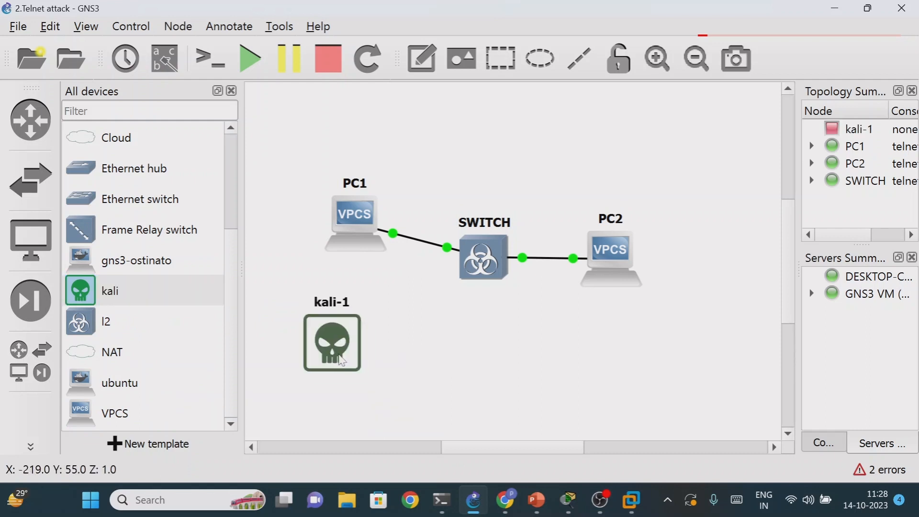
- Link kali-1's e0 interface to the Gig0/1 port of SWITCH
click(30, 447)
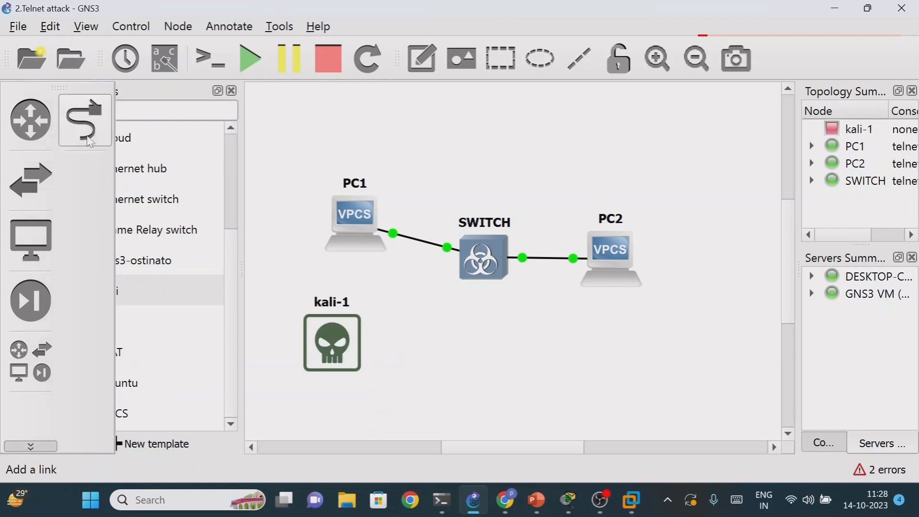
click(311, 339)
click(363, 359)
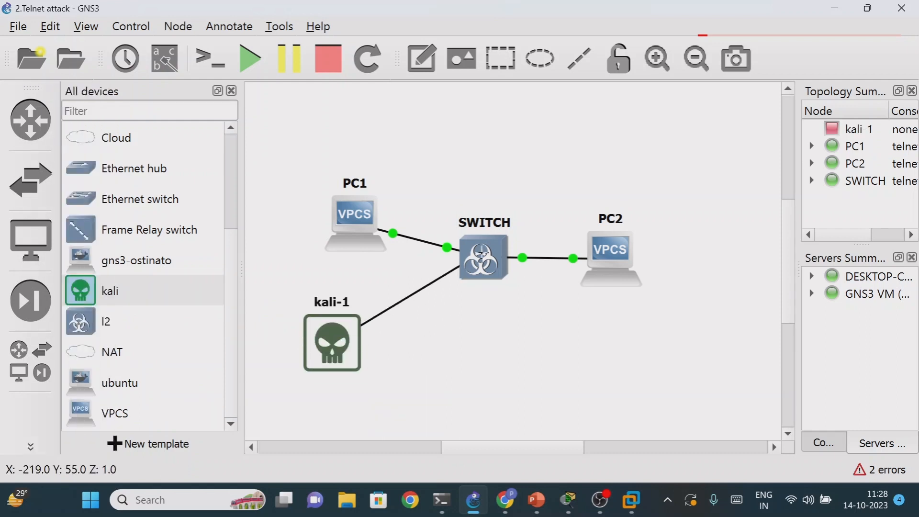
click(490, 248)
click(538, 279)
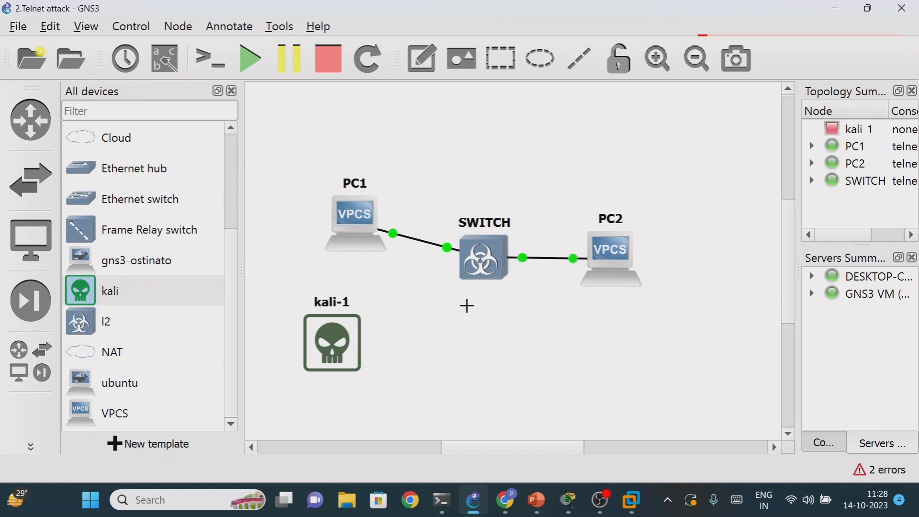
- Show the interface labels and reposition the switch's Gig0/0, Gig0/1 and Gig0/2 labels along their links
click(85, 27)
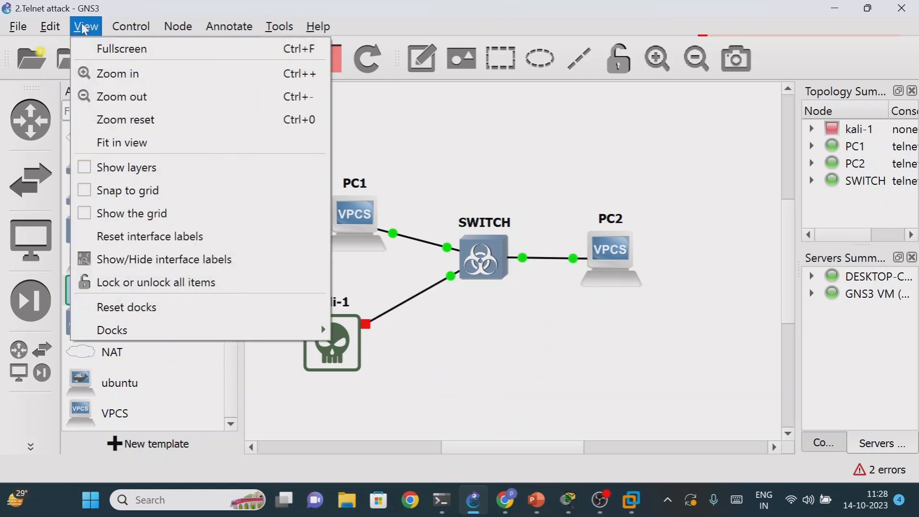
click(132, 261)
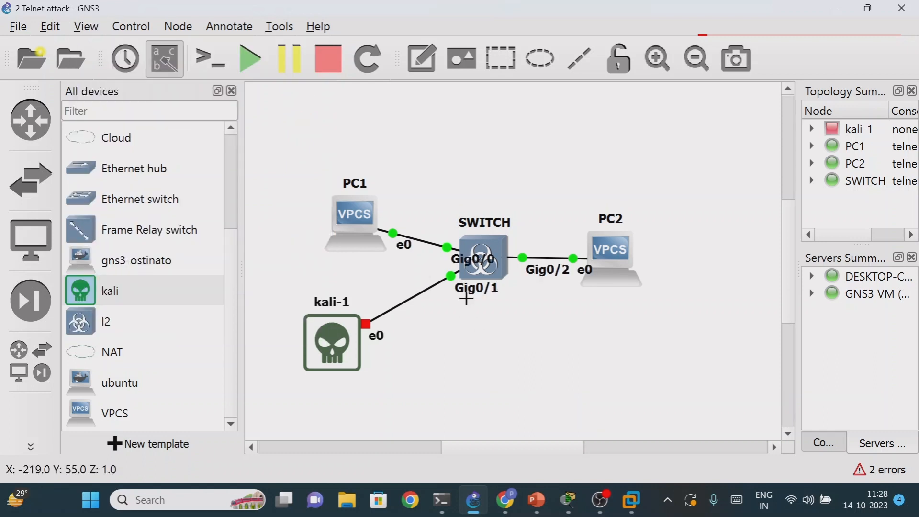
drag(477, 287, 414, 294)
drag(459, 257, 421, 241)
drag(538, 268, 535, 261)
click(517, 352)
- Start the kali-1 node and minimize the VMware Workstation window that opens for it
right_click(341, 344)
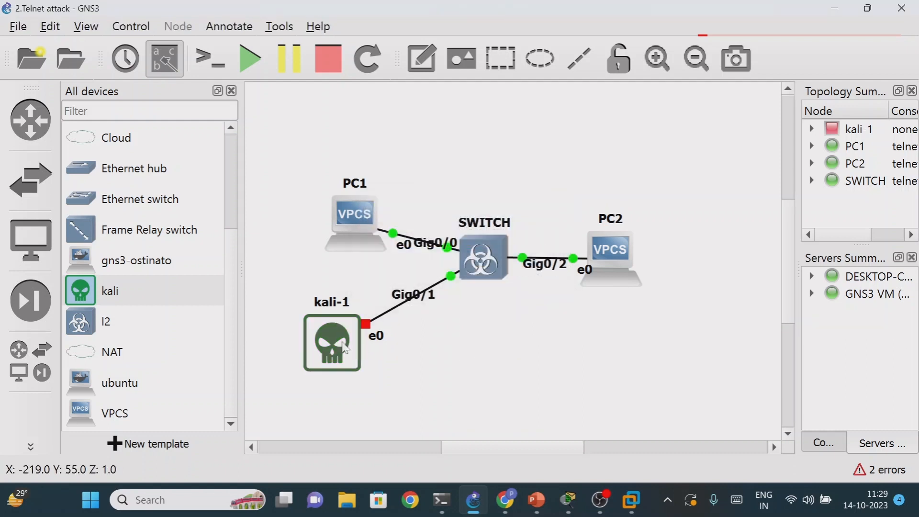
click(403, 35)
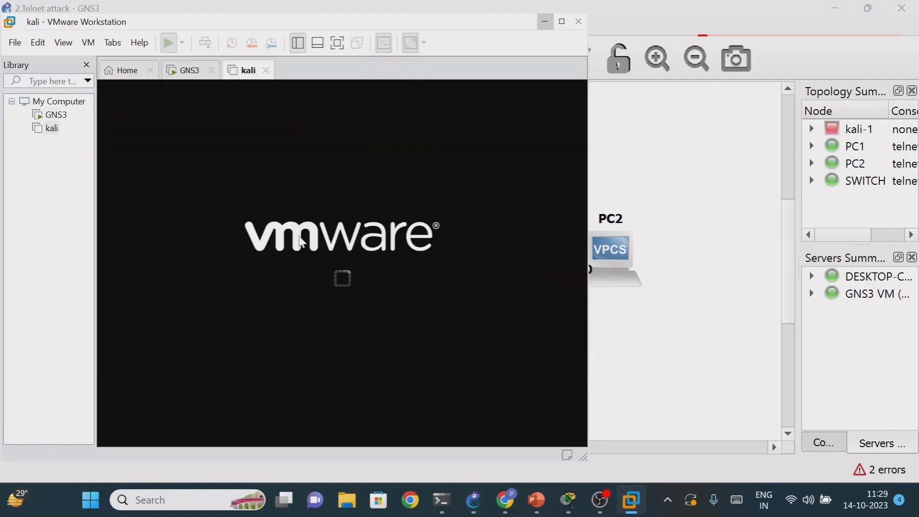
click(545, 21)
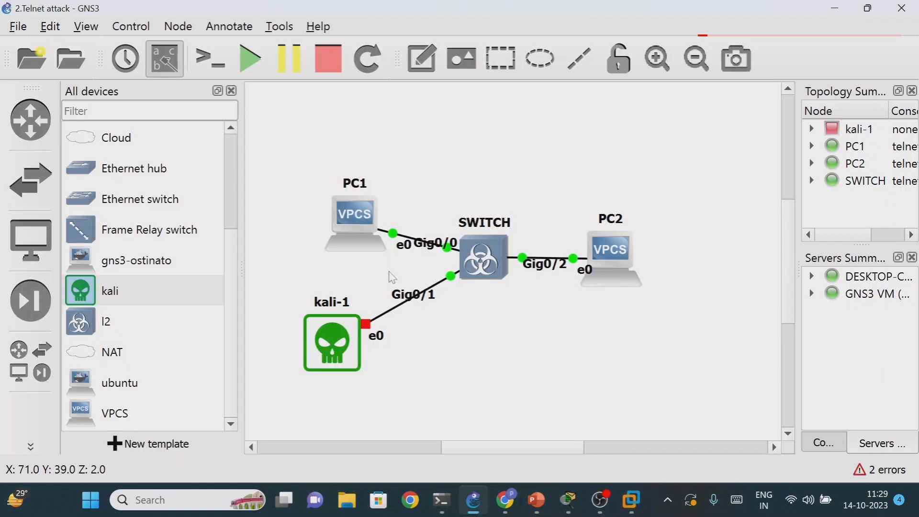
- Open the SWITCH console and arrange it beside the GNS3 window, with the topology zoomed out to fit
right_click(488, 258)
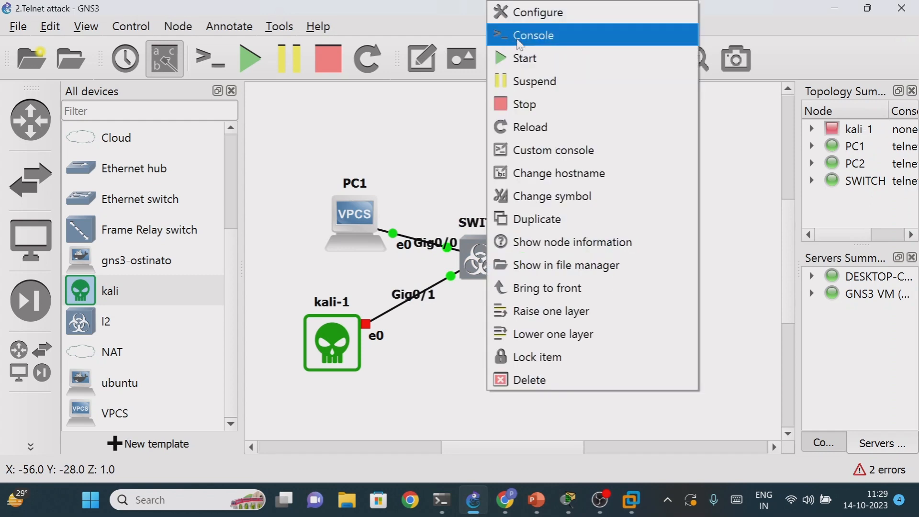
click(519, 36)
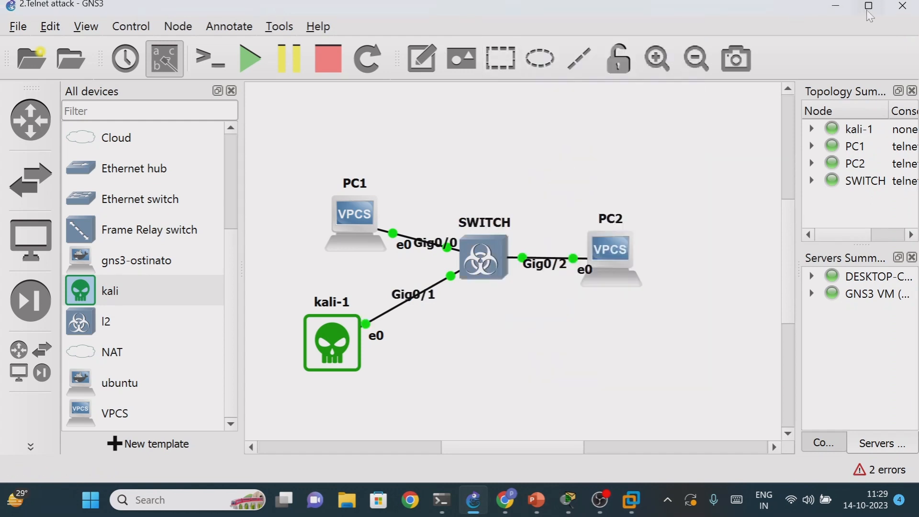
click(869, 12)
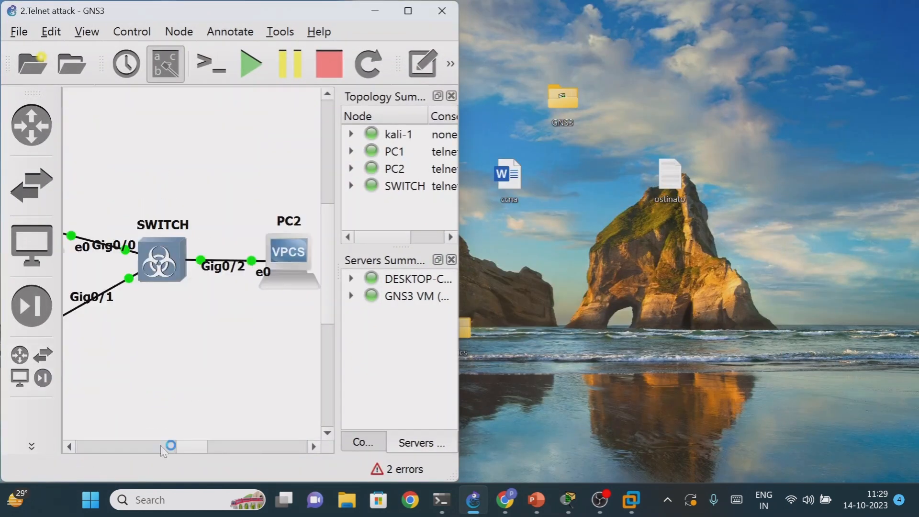
click(450, 63)
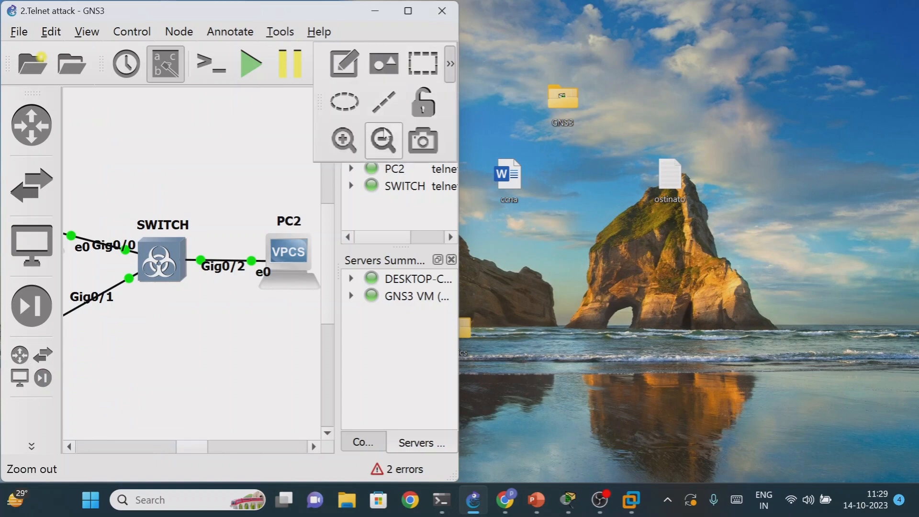
click(393, 141)
click(392, 142)
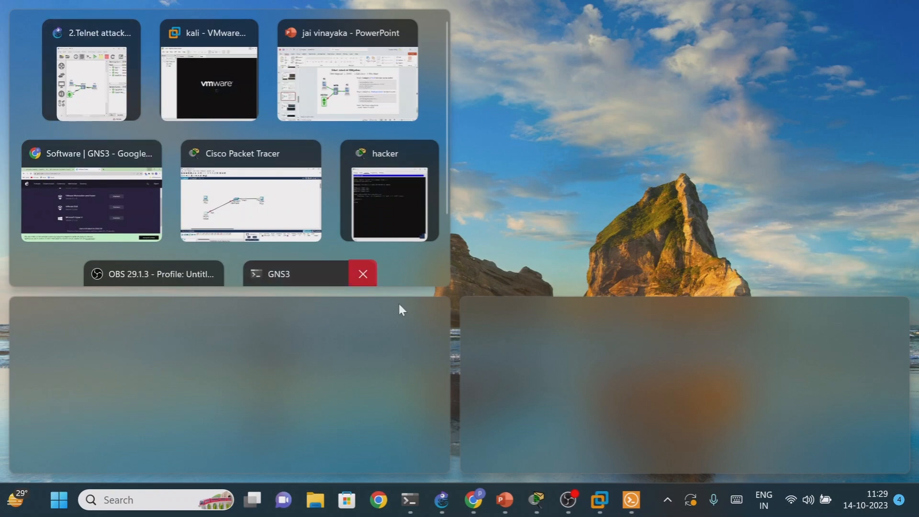
click(604, 432)
drag(658, 285, 642, 435)
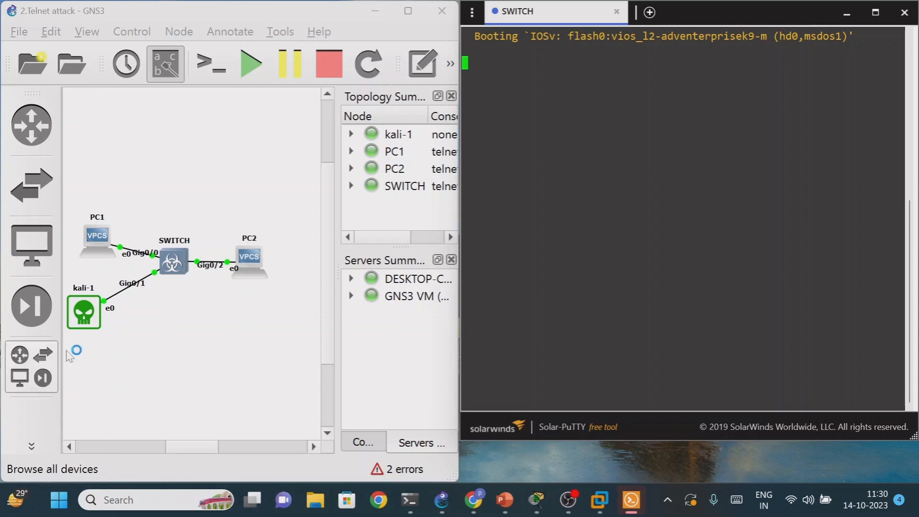
- Switch to VMware Workstation, boot the kali virtual machine with the Live (amd64) option, and minimize the VMware window
click(83, 314)
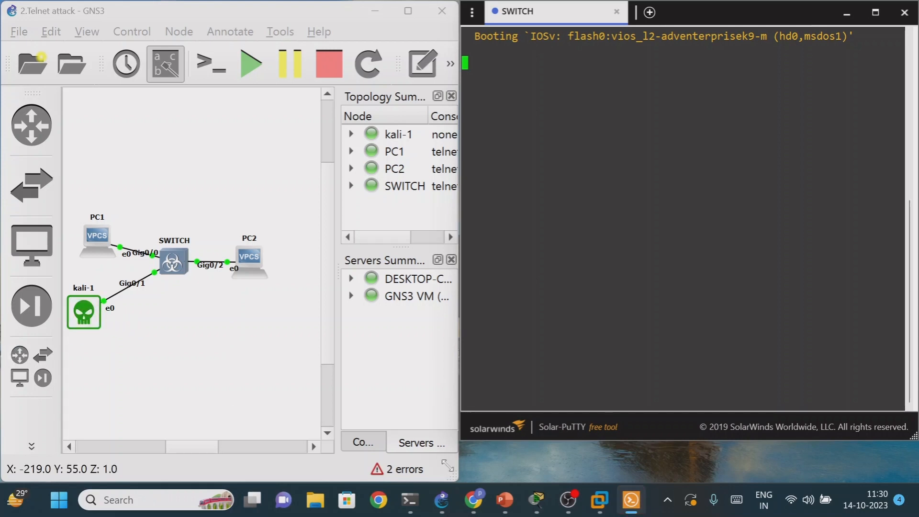
mouse_move(537, 503)
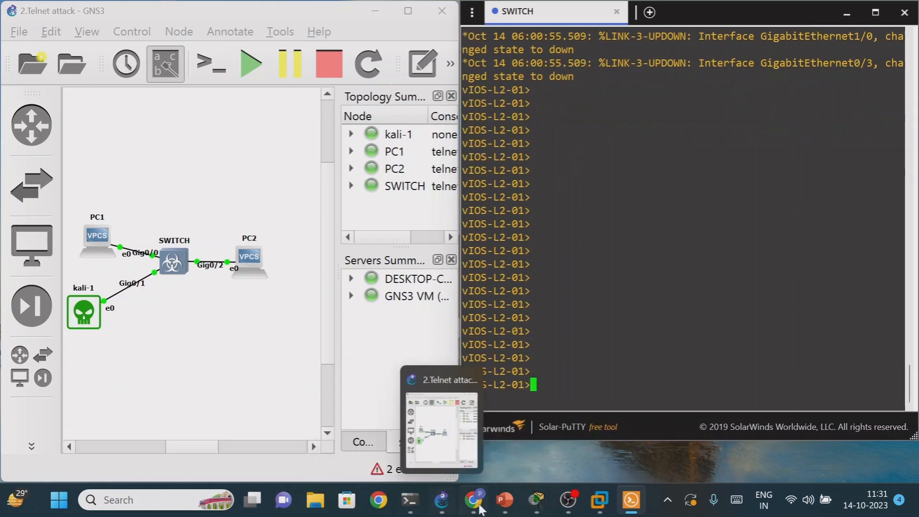
mouse_move(599, 500)
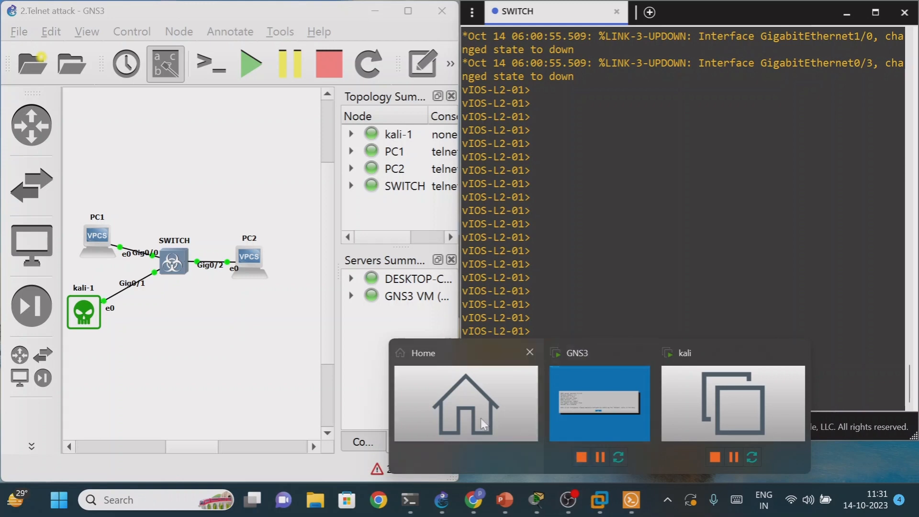
click(484, 424)
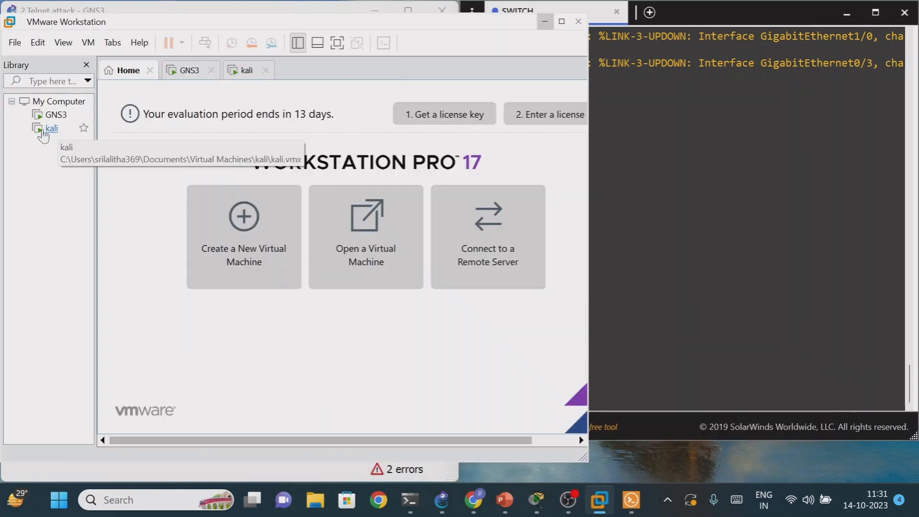
click(43, 133)
click(207, 263)
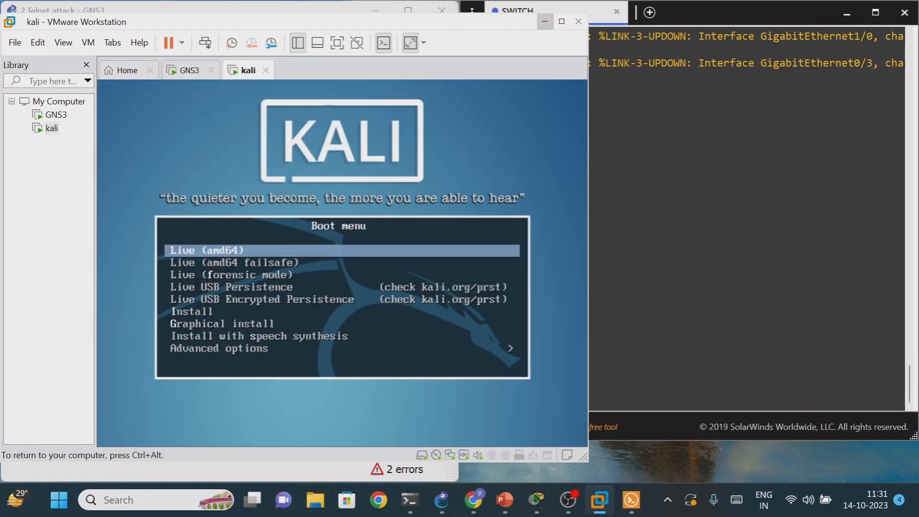
key(Return)
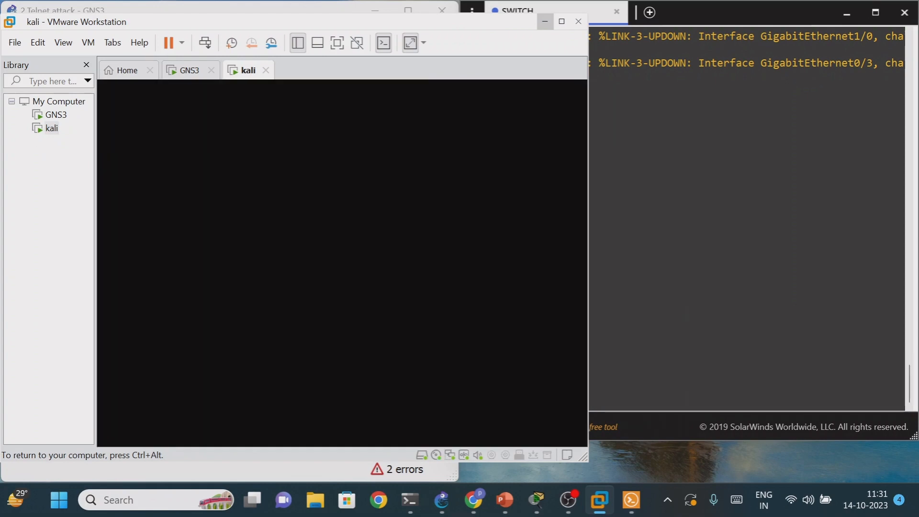
key(ctrl+alt)
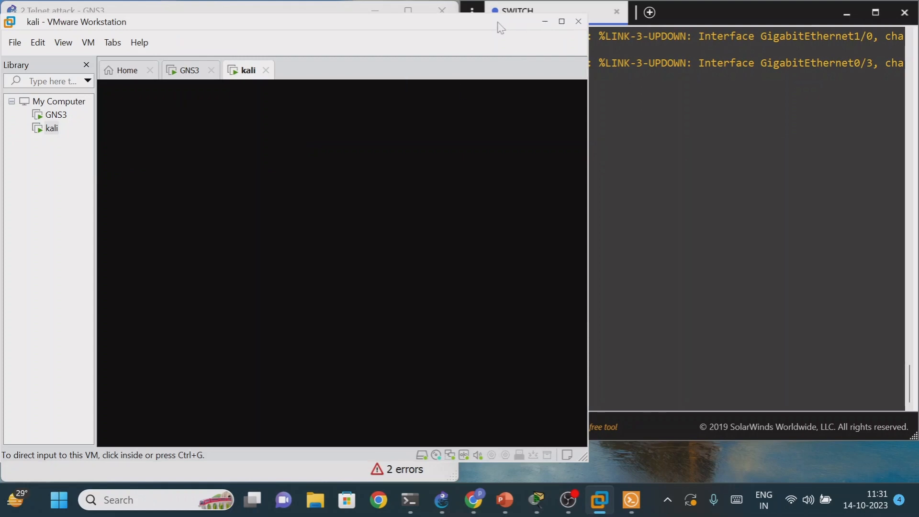
click(545, 22)
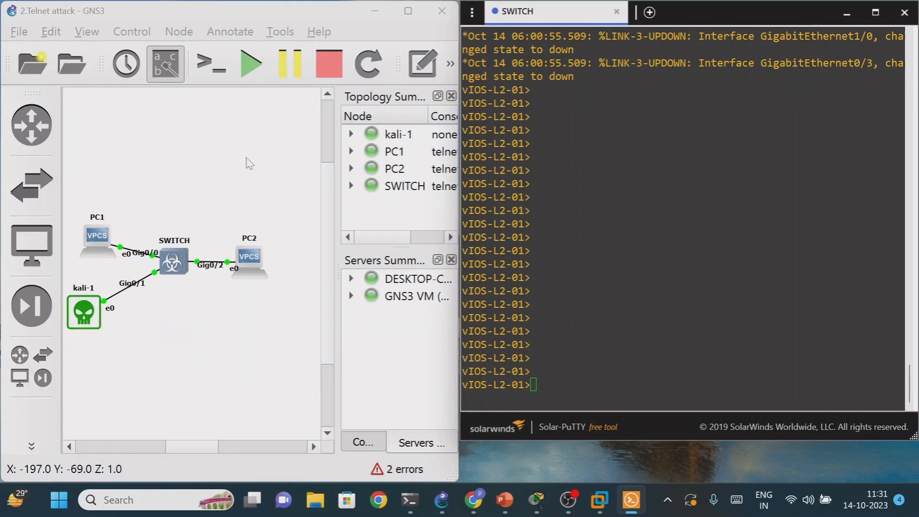
click(338, 273)
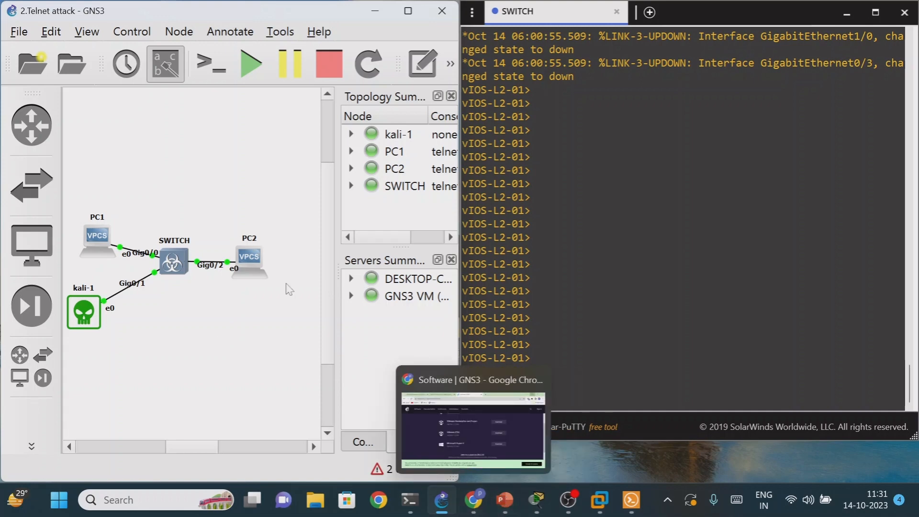
- Switch to Chrome and open hub.docker.com in a new tab
click(473, 500)
click(537, 12)
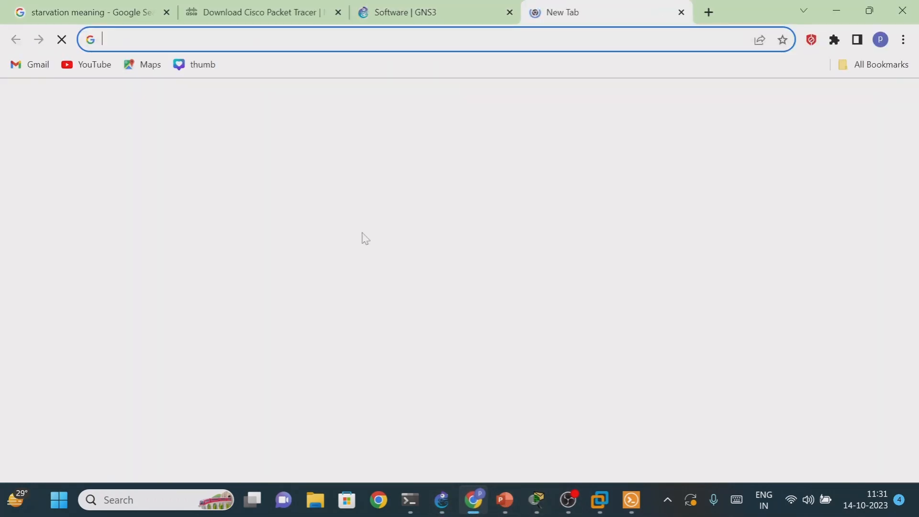
text(hu)
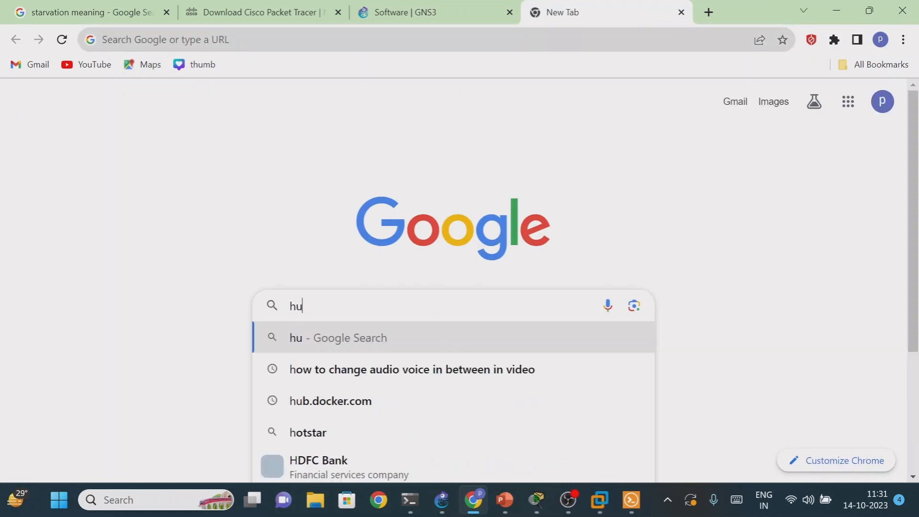
text(b.docker.co)
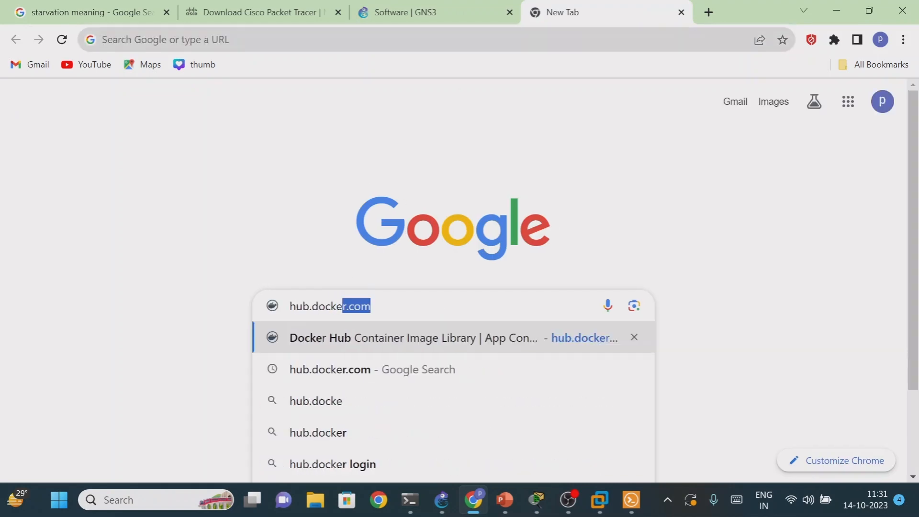
text(m)
key(Return)
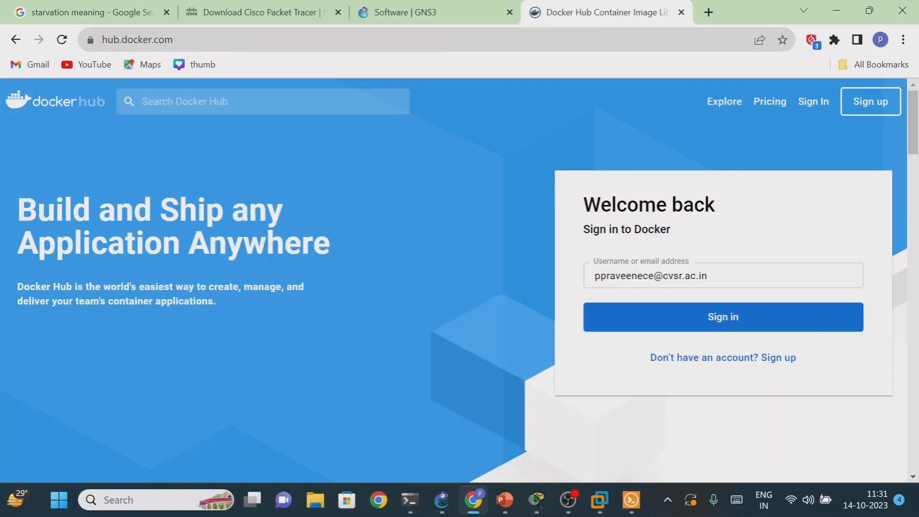
- Search Docker Hub for linux images
click(205, 101)
text(linux)
key(Return)
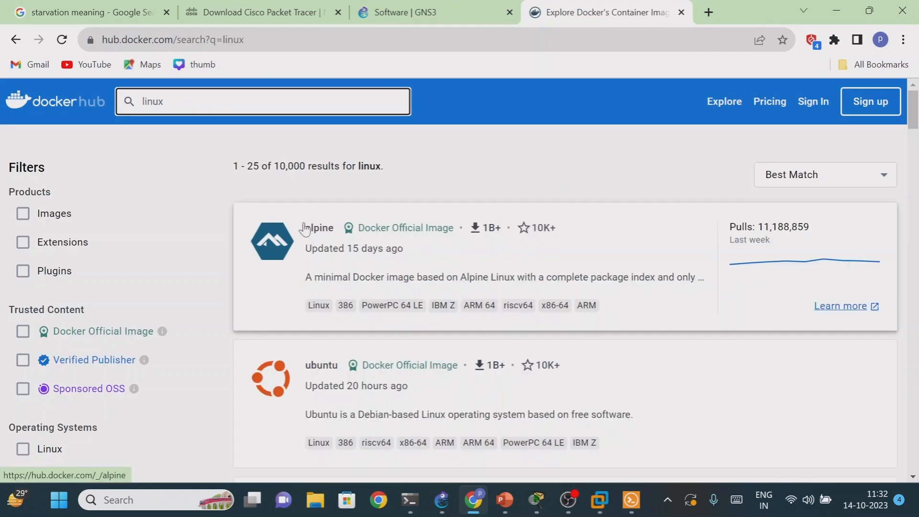
- Browse the linux results, open the alpine official image page and examine its description and image size
click(365, 239)
scroll(433, 244, down, 3)
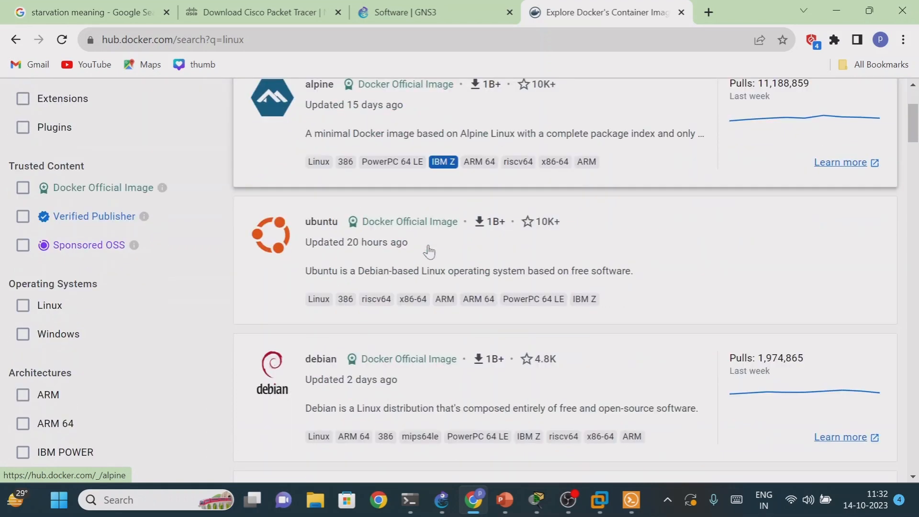
scroll(346, 148, up, 3)
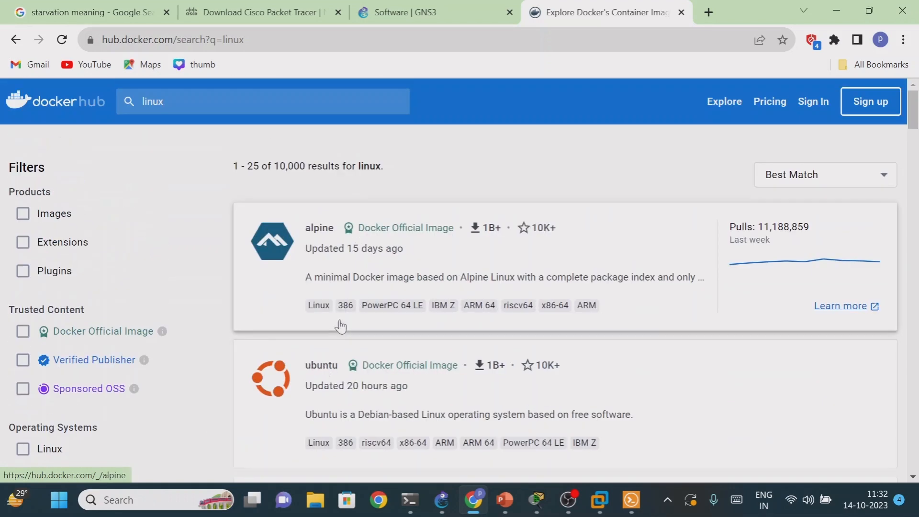
click(321, 229)
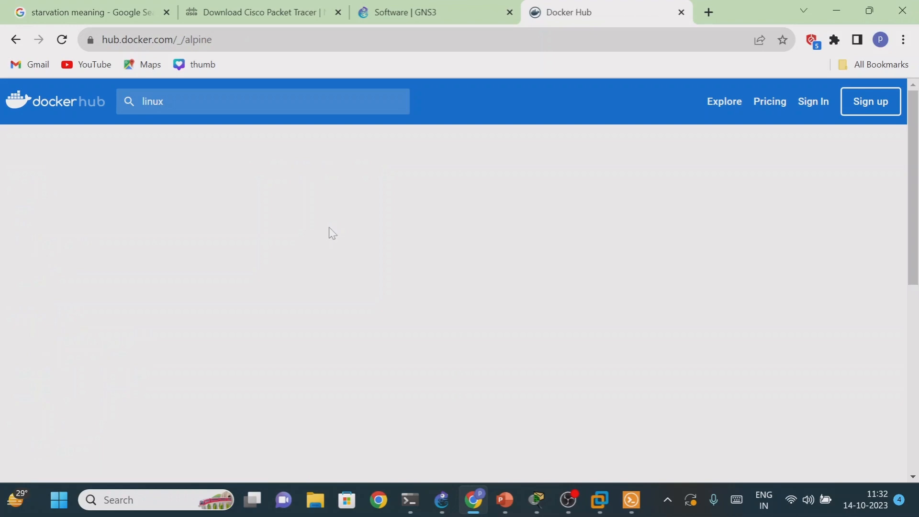
scroll(330, 233, down, 3)
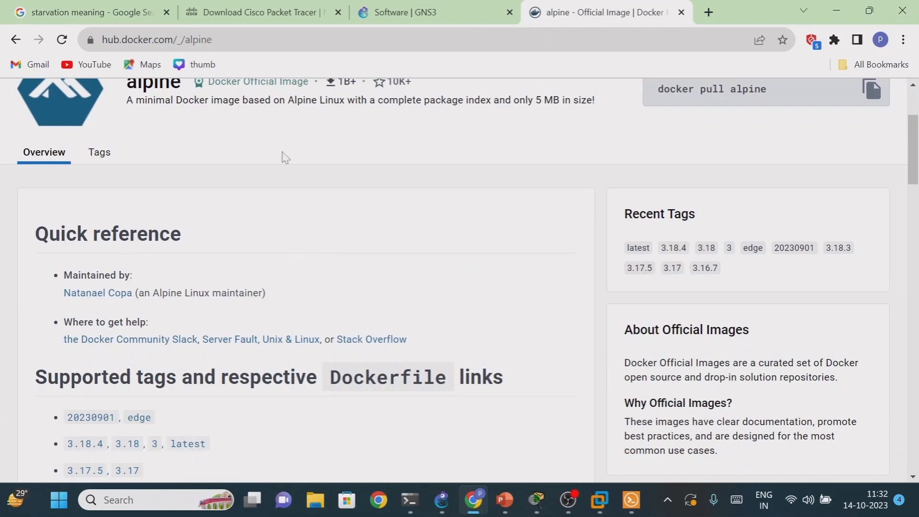
scroll(205, 137, up, 3)
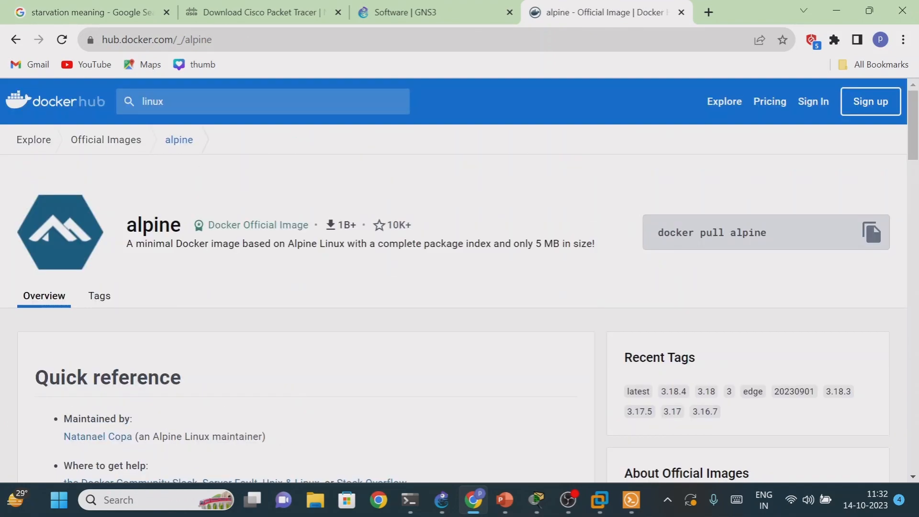
drag(534, 244, 571, 245)
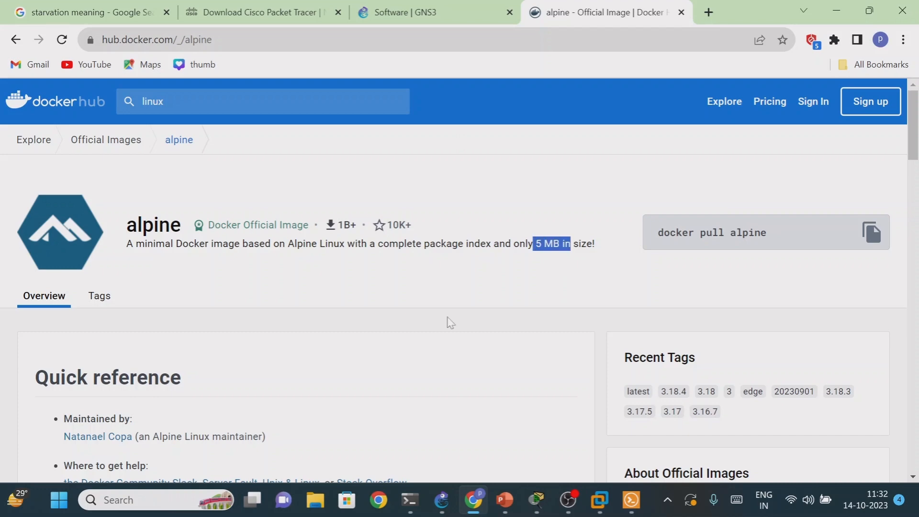
scroll(416, 296, down, 3)
drag(127, 86, 182, 87)
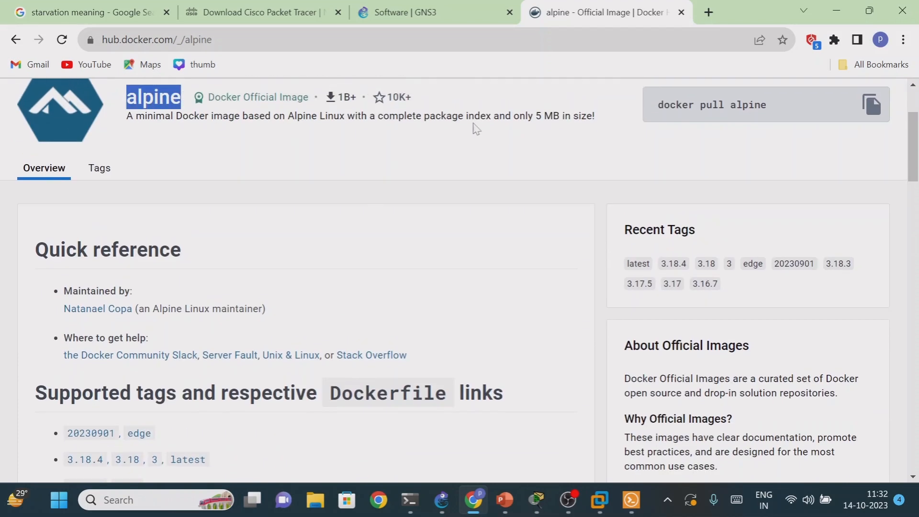
drag(535, 116, 560, 116)
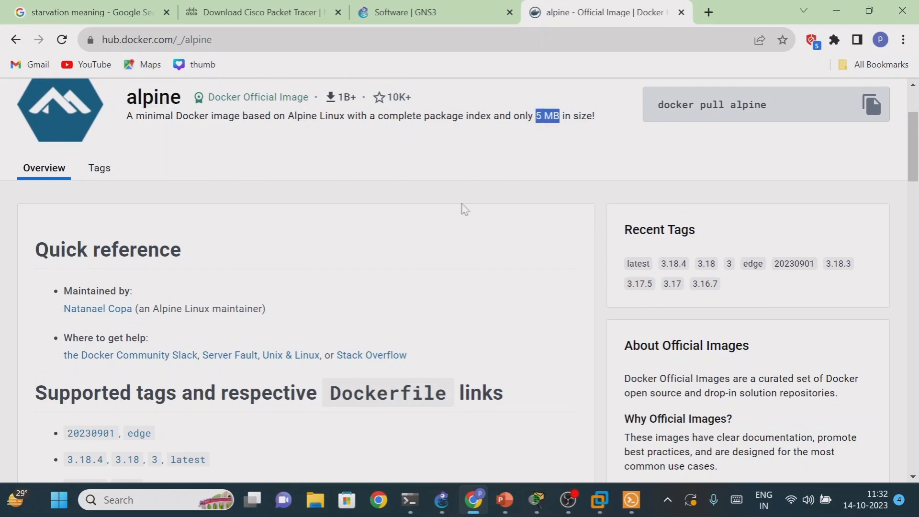
scroll(353, 287, down, 2)
scroll(332, 287, up, 5)
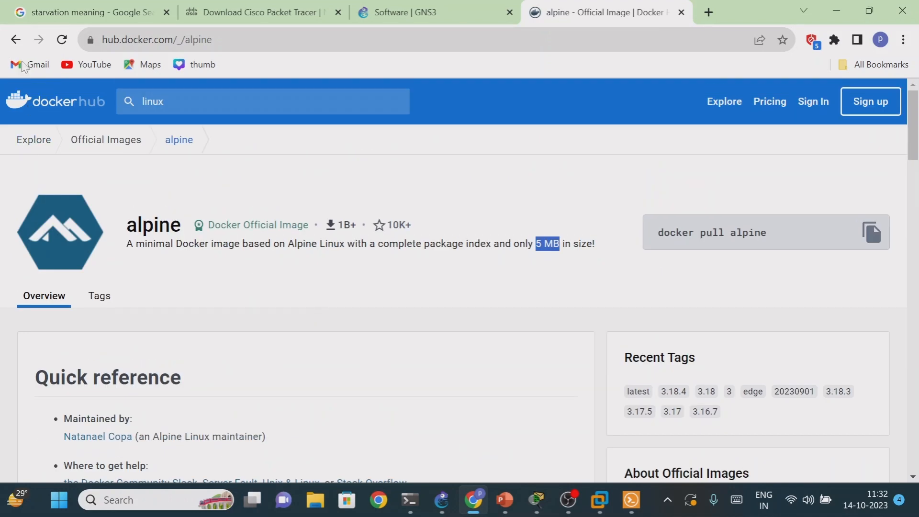
- Return to the linux search results, open the ubuntu official image and review its overview and supported tags
click(16, 40)
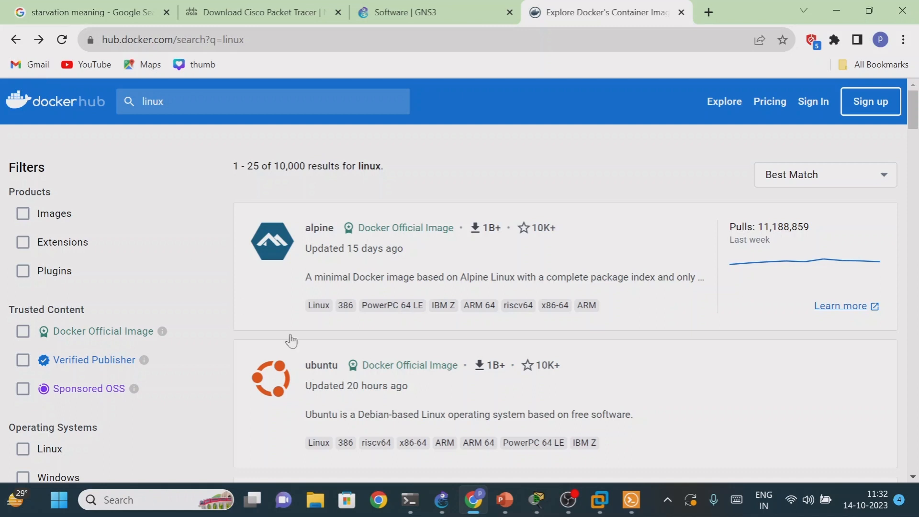
click(315, 373)
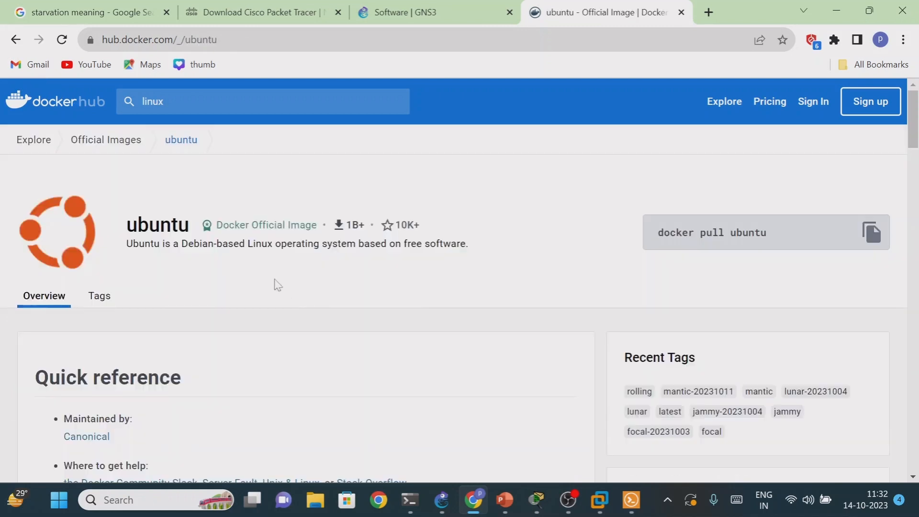
scroll(273, 288, down, 5)
scroll(261, 281, down, 6)
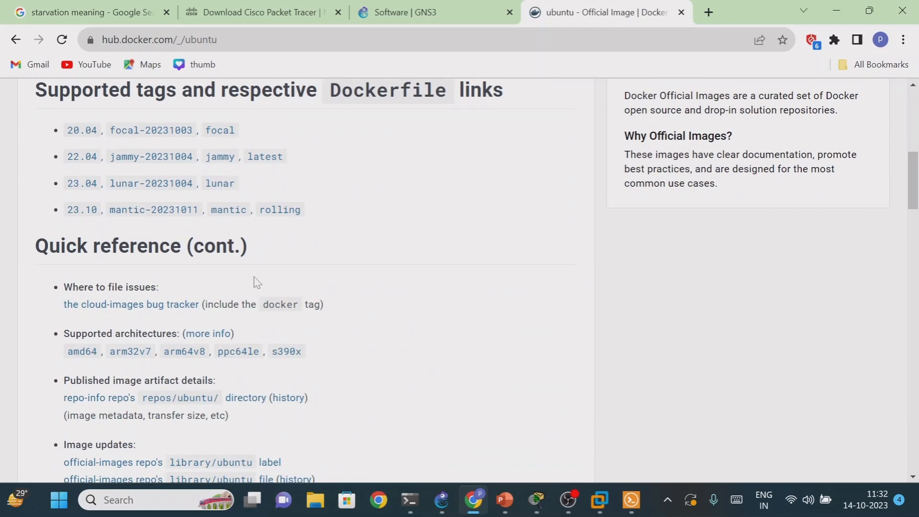
scroll(254, 287, up, 10)
scroll(250, 294, up, 3)
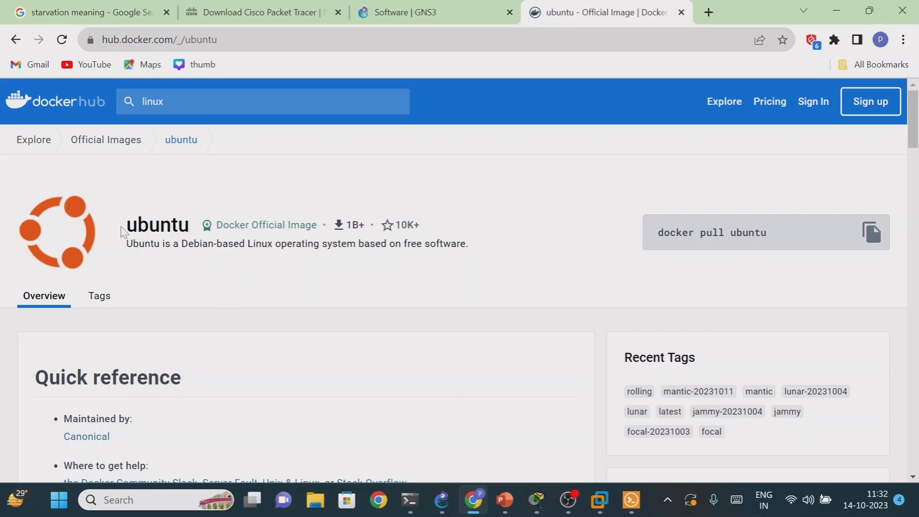
- Copy the image name ubuntu from the page heading and minimize Chrome to return to GNS3
drag(124, 227, 192, 231)
right_click(173, 223)
click(194, 235)
click(827, 17)
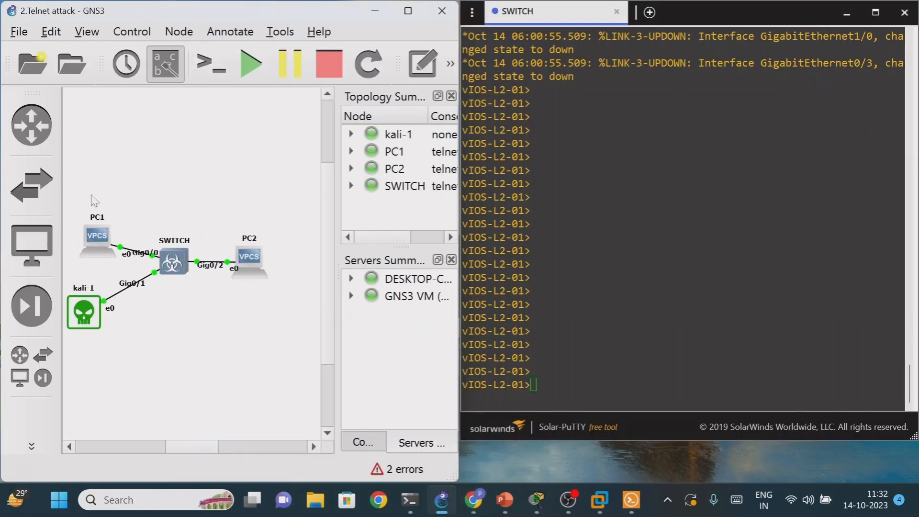
- Start manually creating a new device template in GNS3 and show the Docker container templates in the preferences
click(37, 363)
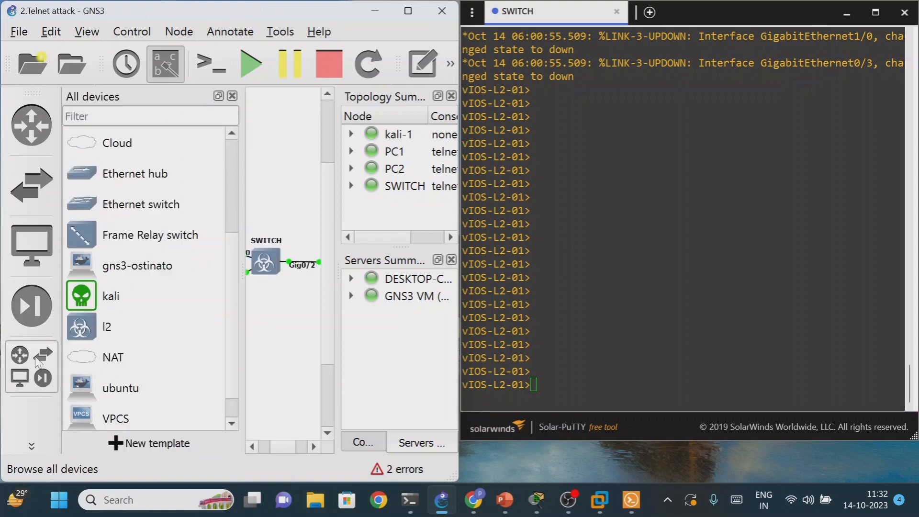
click(156, 447)
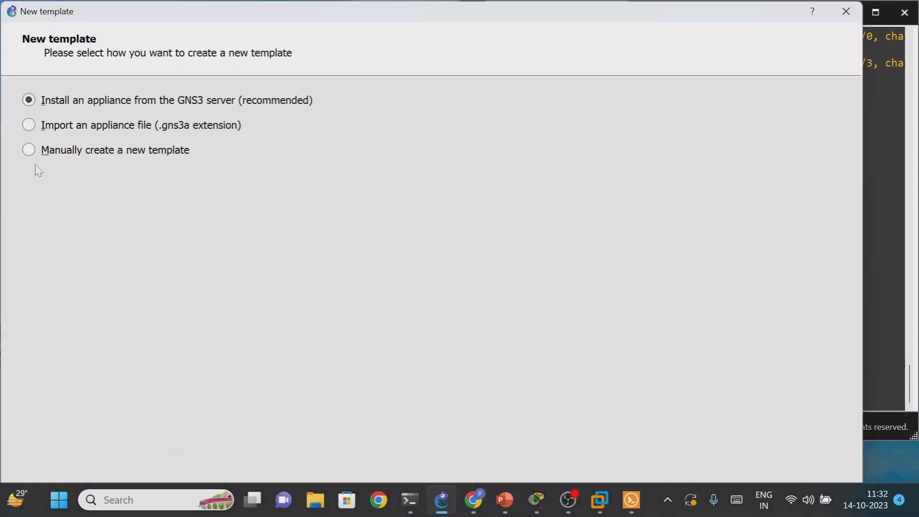
drag(526, 10, 502, 29)
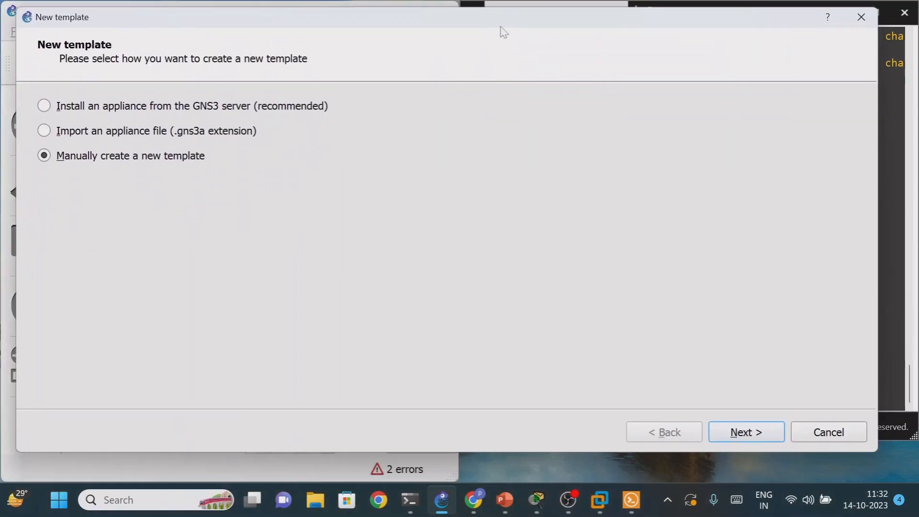
click(744, 432)
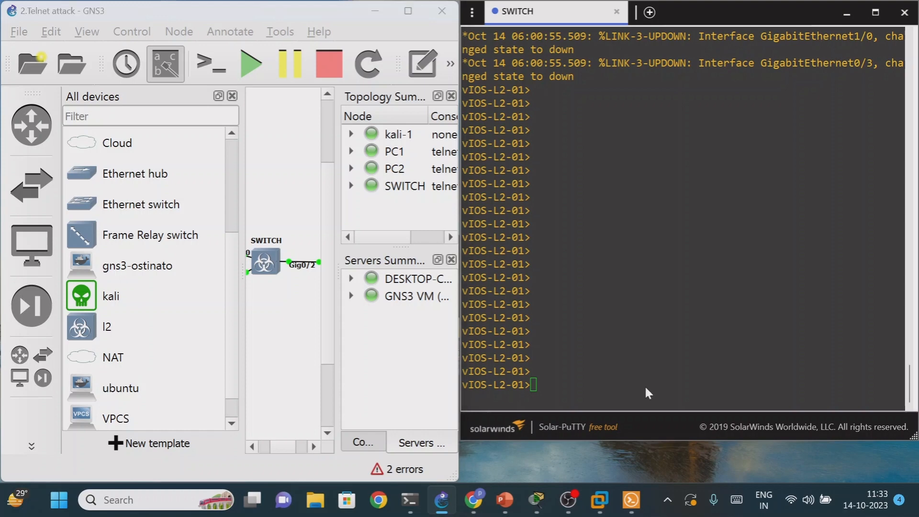
scroll(255, 345, down, 5)
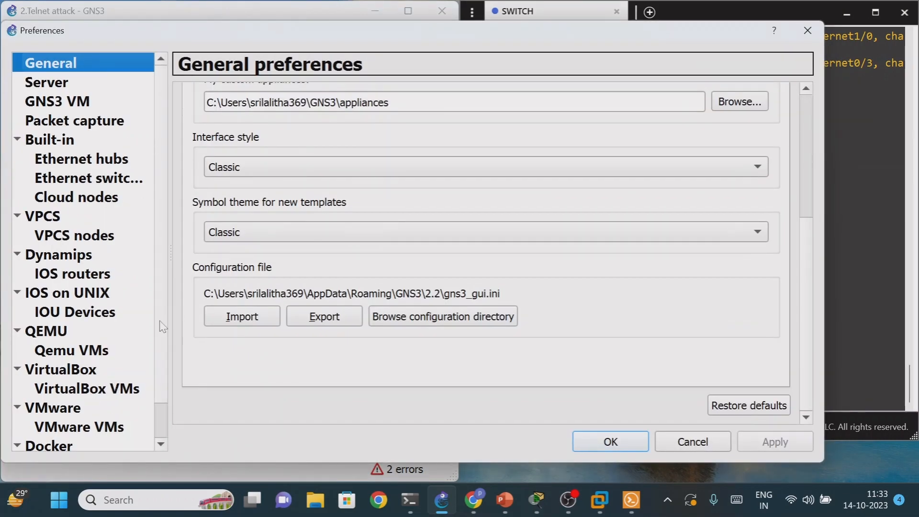
scroll(162, 327, down, 1)
click(100, 429)
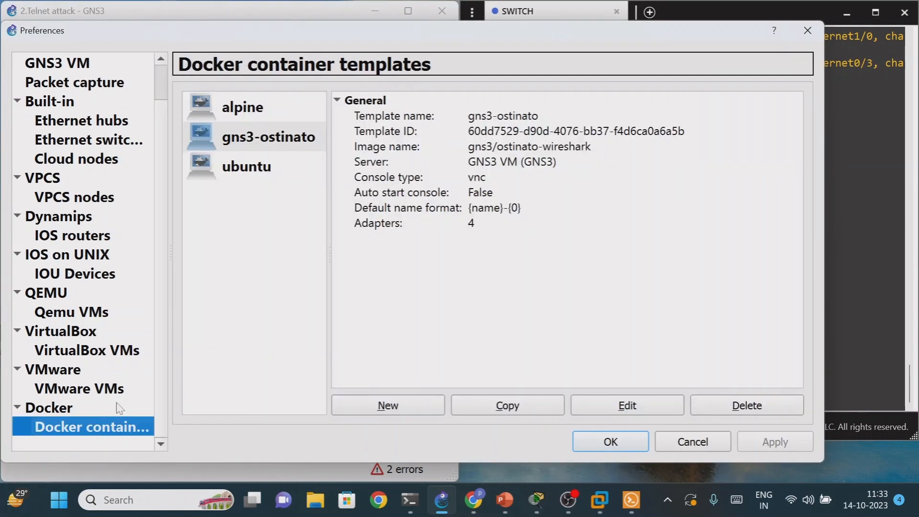
- Start a new Docker container template that runs on the GNS3 VM and uses the new image ubuntu
click(386, 406)
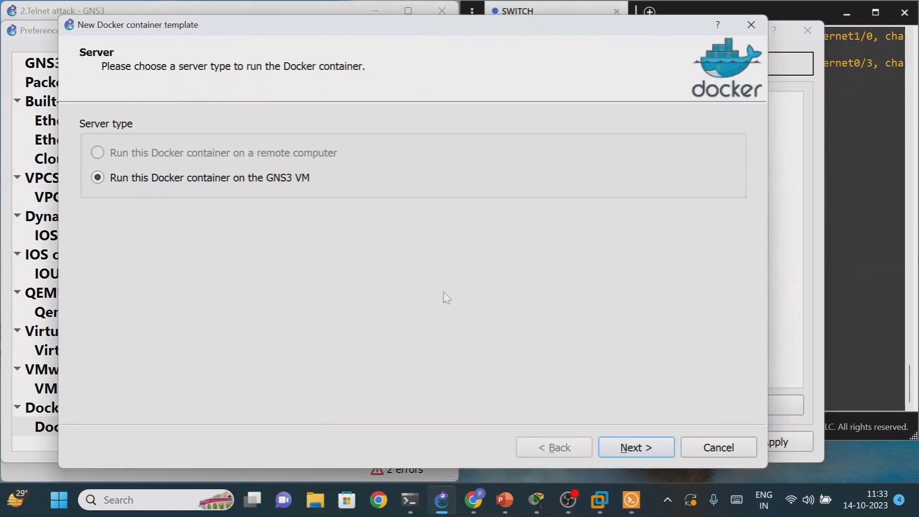
click(622, 449)
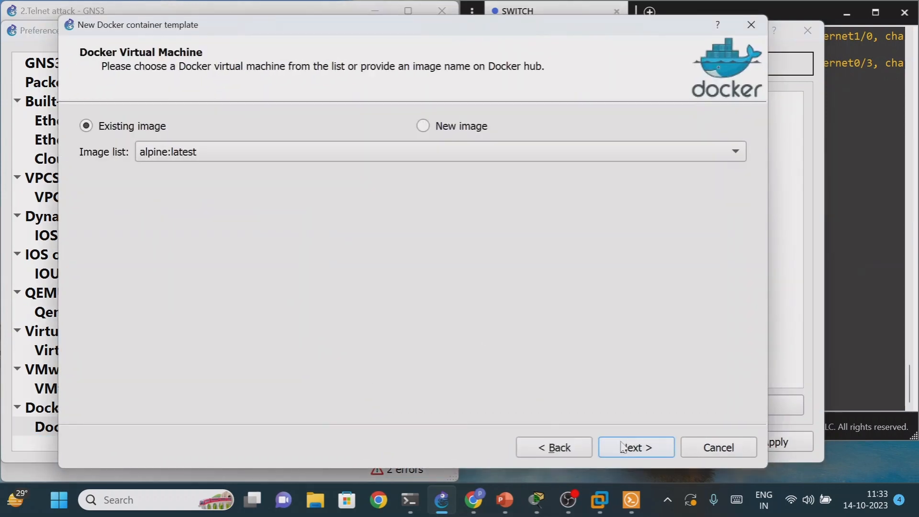
click(424, 127)
click(415, 152)
text(ubuntu)
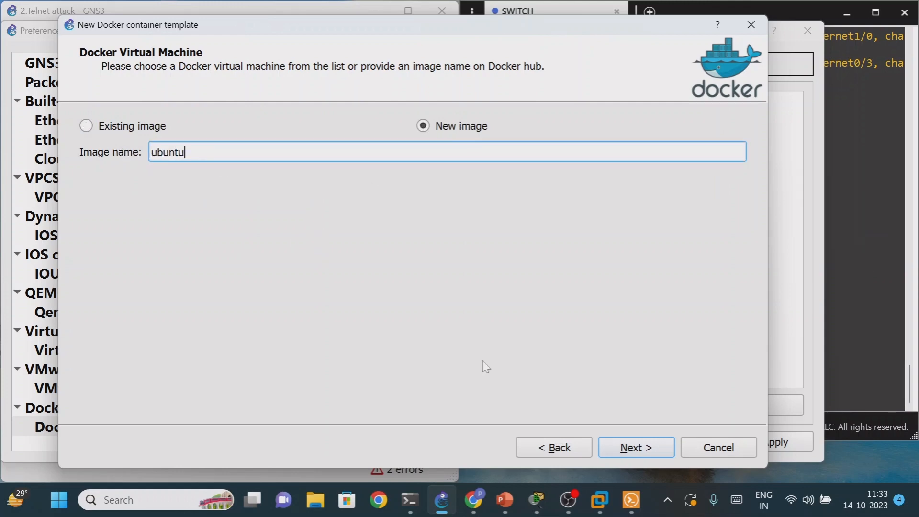
click(618, 449)
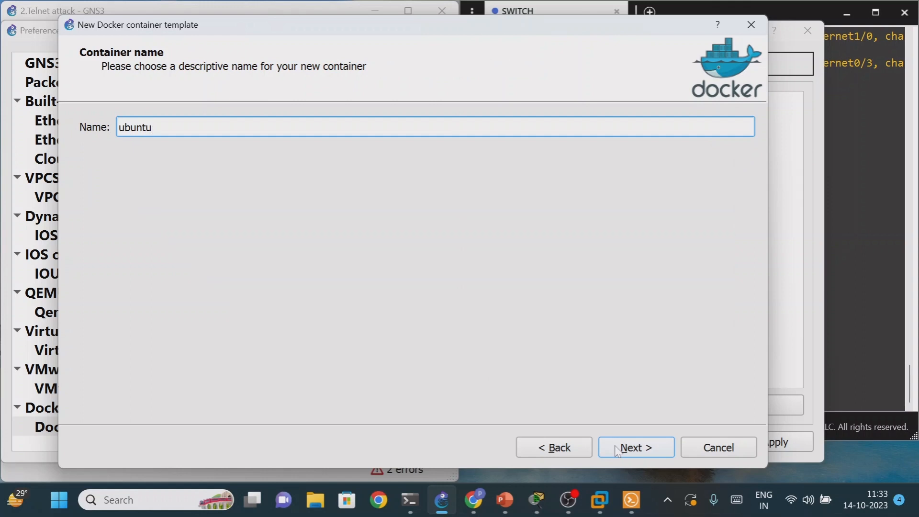
- Try the container name ubuntu, dismiss the name error, and name the container ubuntu11 instead
click(617, 449)
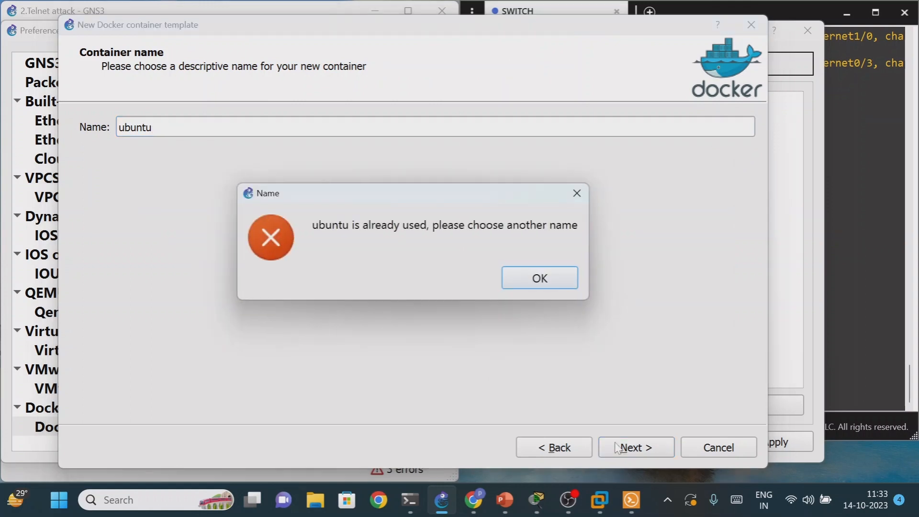
click(577, 193)
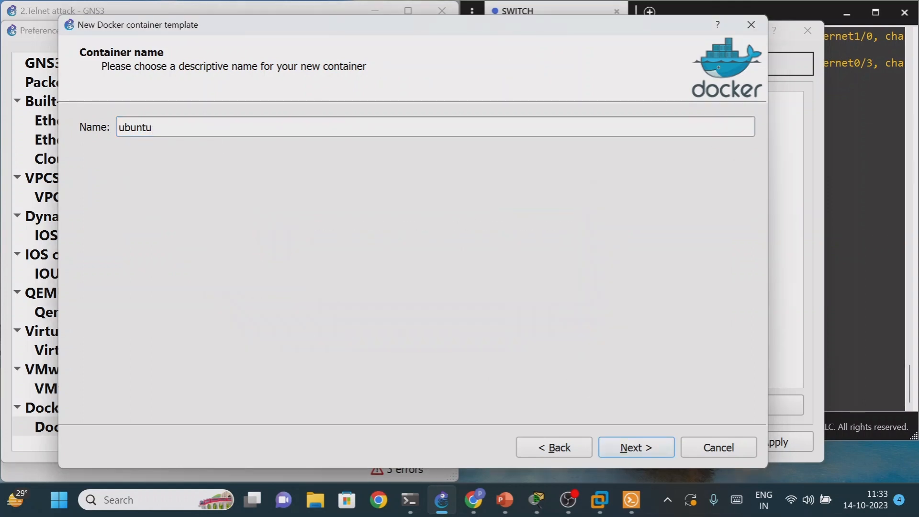
text(11)
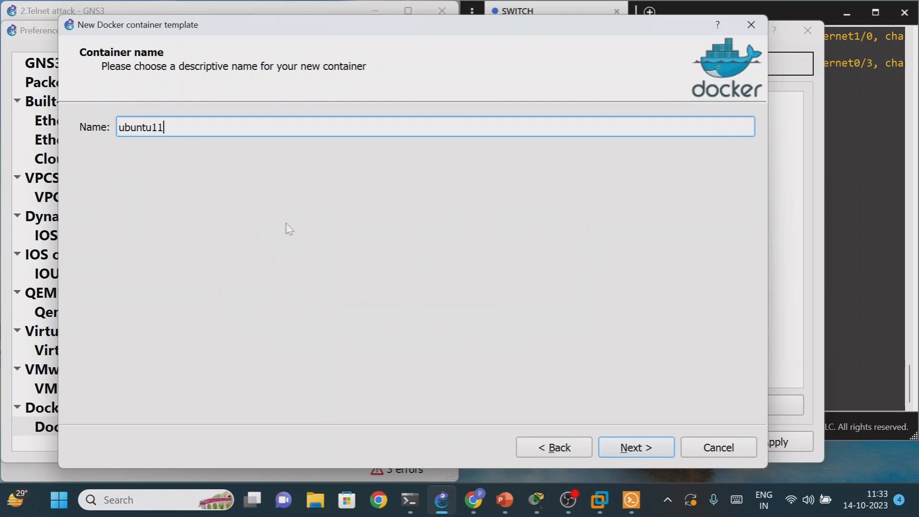
click(610, 445)
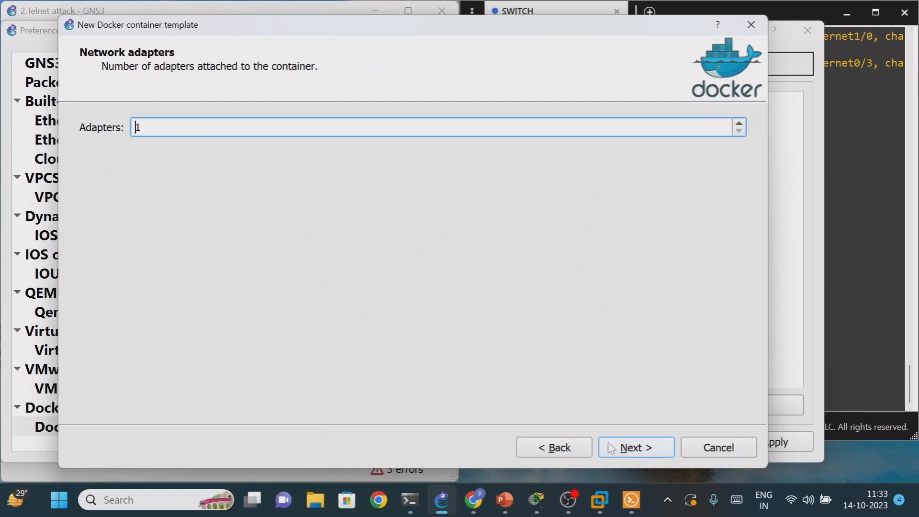
- Finish the ubuntu11 template with 1 adapter and the telnet console type, and apply the preferences
click(644, 454)
click(644, 453)
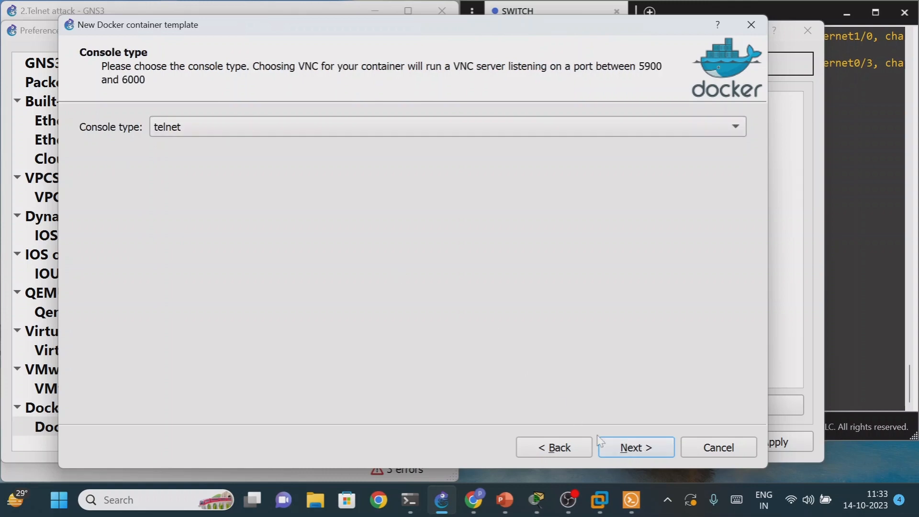
click(612, 453)
click(612, 448)
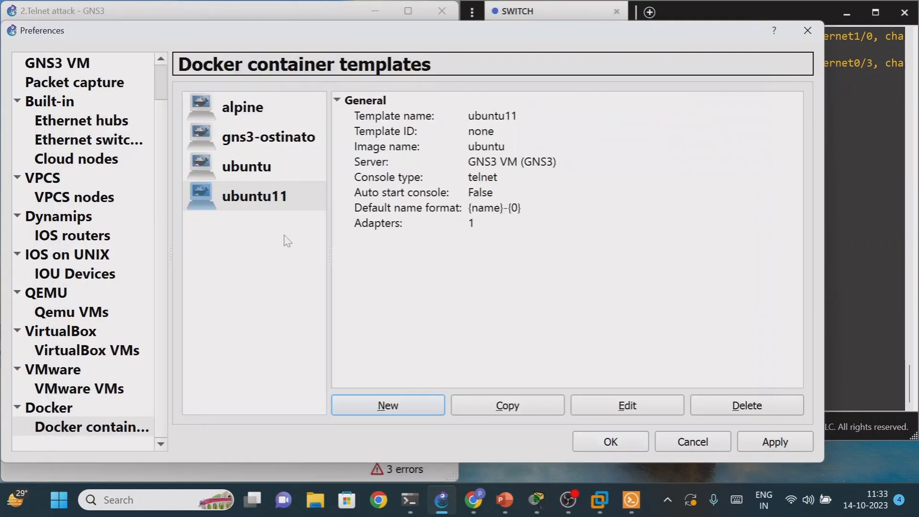
click(762, 448)
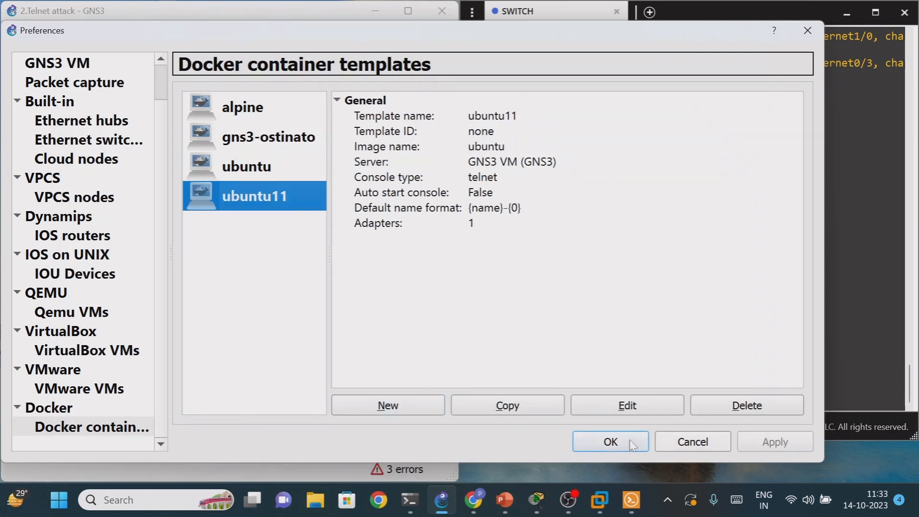
click(611, 442)
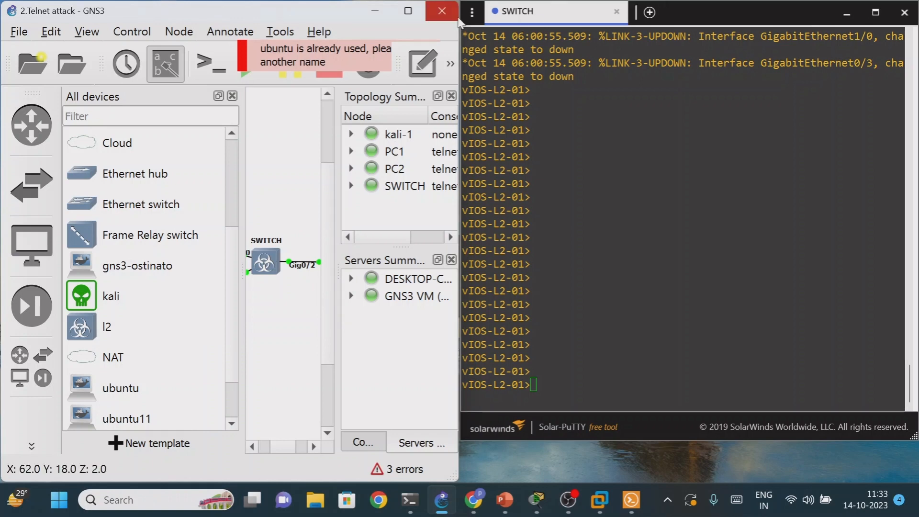
- Maximize the GNS3 window, show the Console pane, and add an ubuntu node to the topology below PC2
click(408, 10)
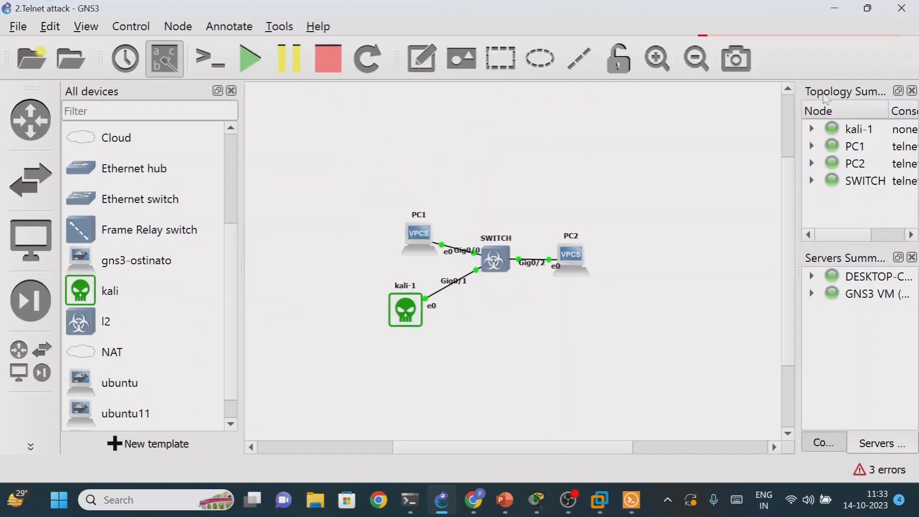
click(829, 446)
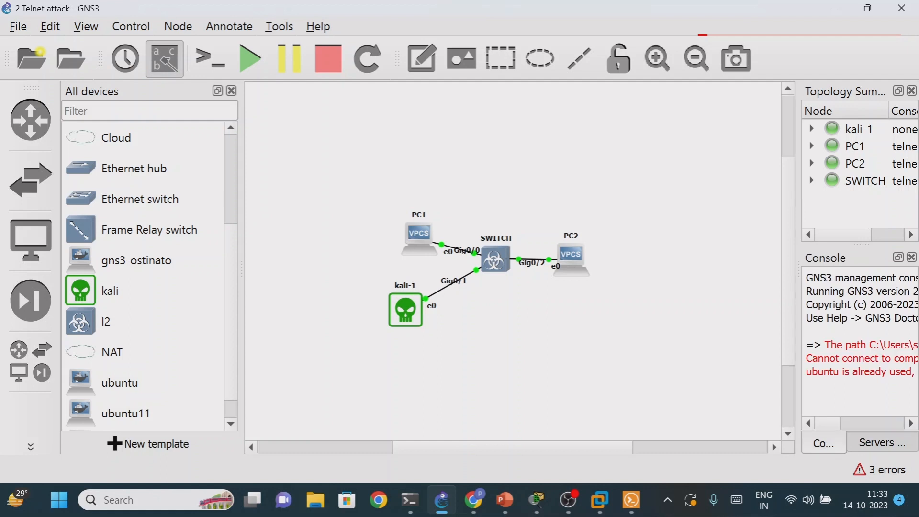
mouse_move(122, 396)
mouse_down()
mouse_move(485, 430)
mouse_move(489, 408)
mouse_move(521, 456)
mouse_up()
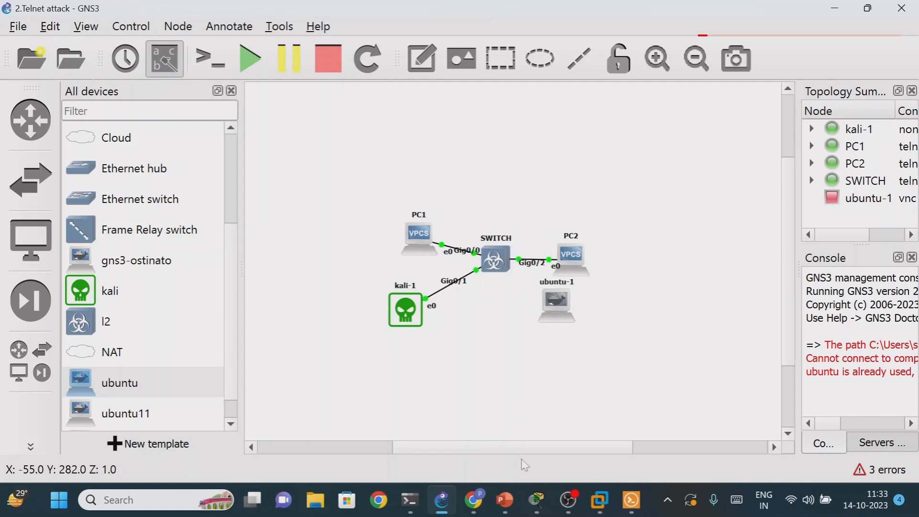
- Move the ubuntu-1 node down away from PC2 and start it
drag(551, 307, 543, 335)
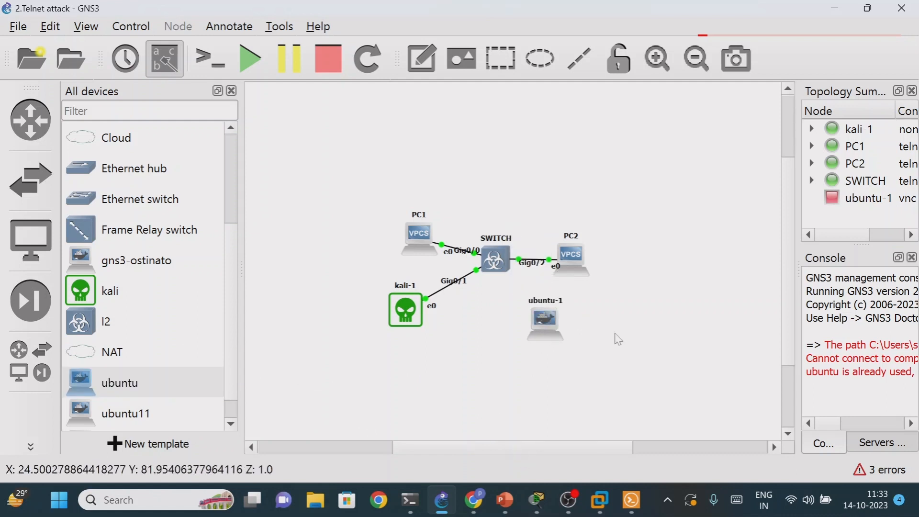
right_click(548, 320)
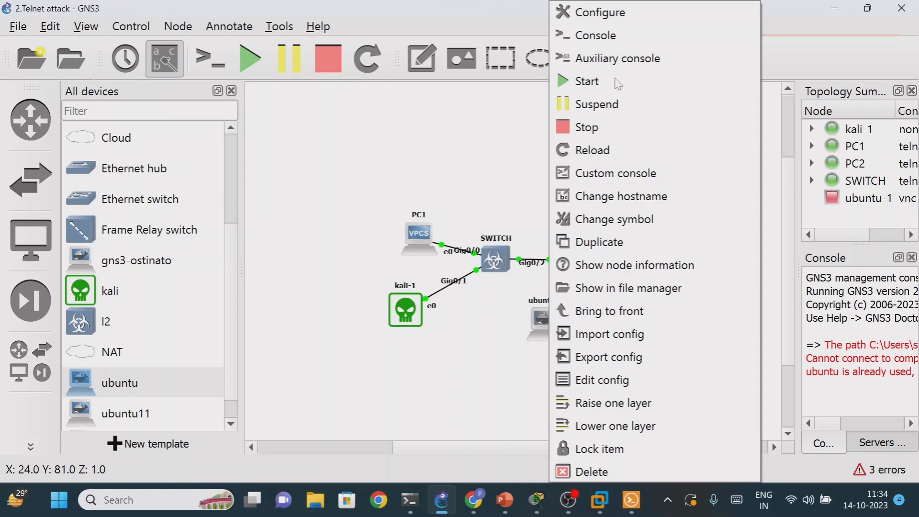
click(594, 84)
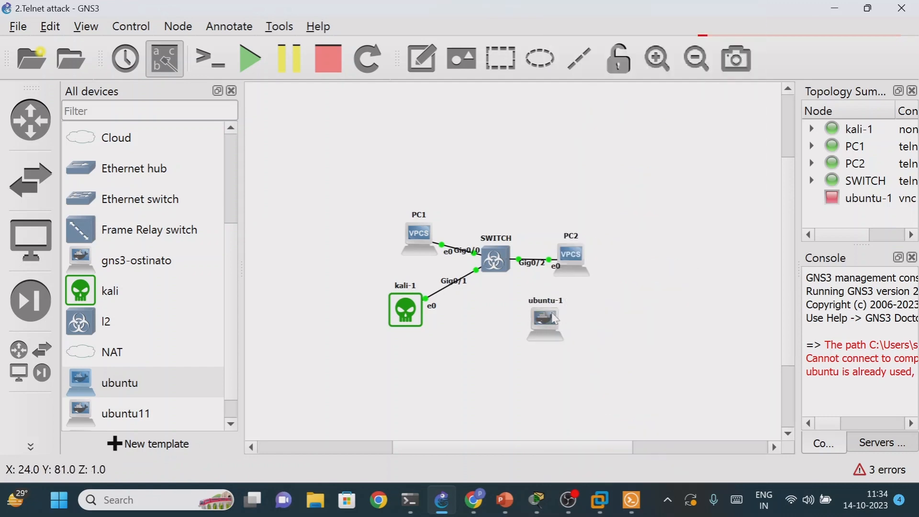
- Open the ubuntu-1 node's VNC console, move the viewer window aside to check it, and close it
right_click(554, 314)
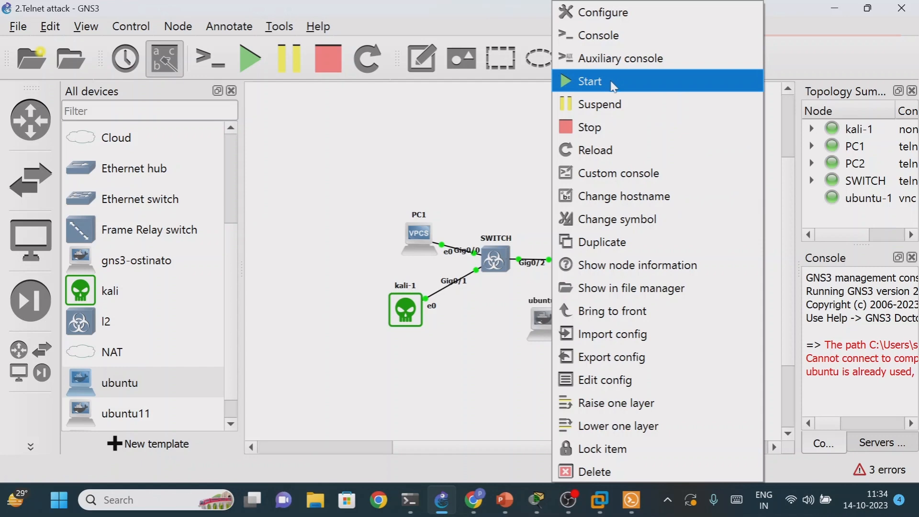
click(615, 35)
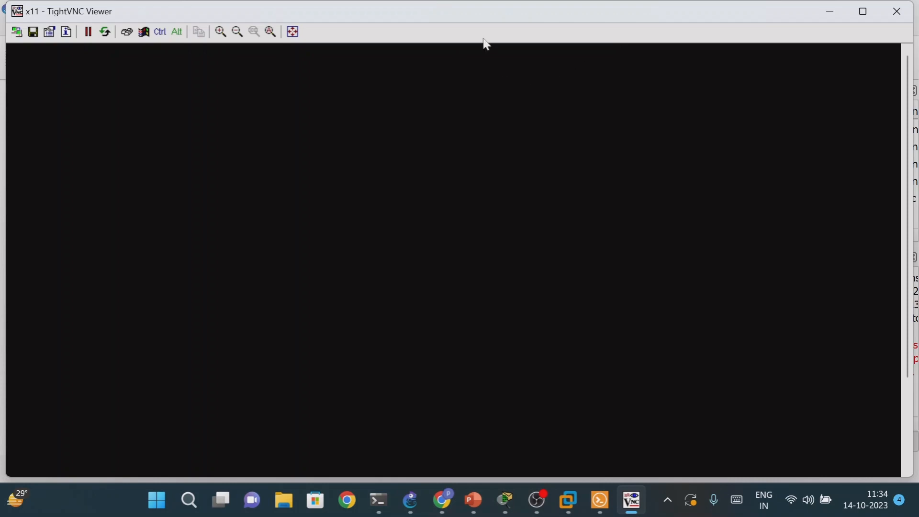
drag(442, 15, 495, 65)
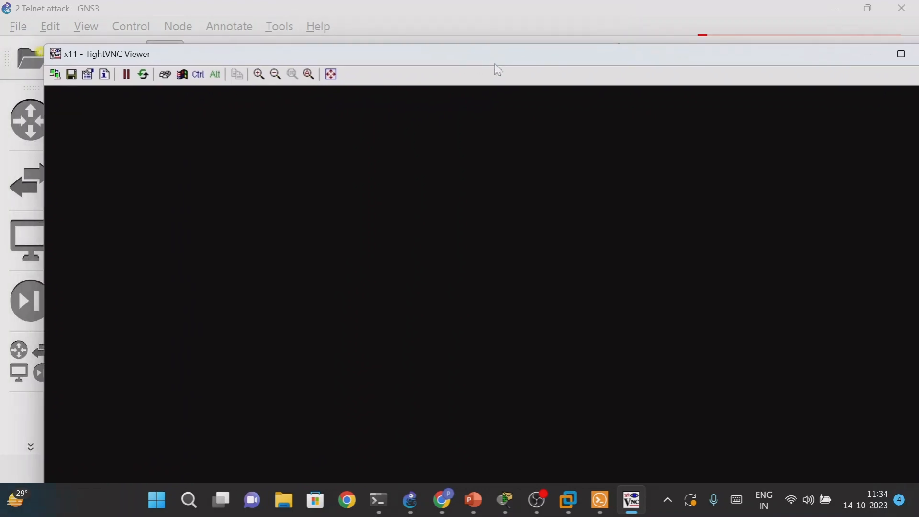
drag(419, 62, 401, 51)
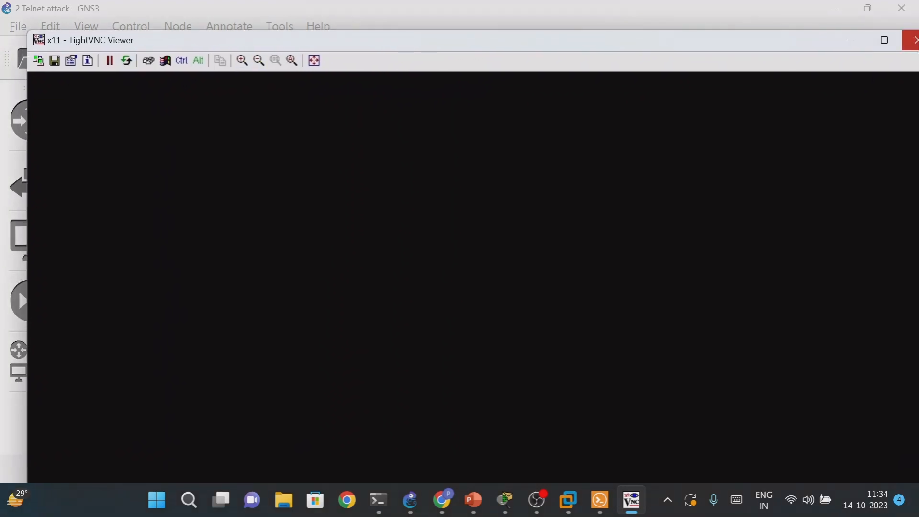
click(918, 43)
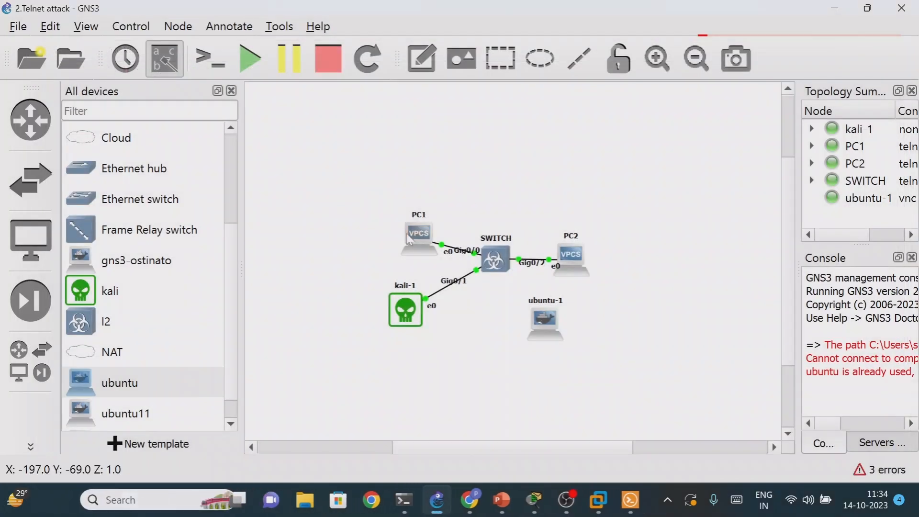
- Add an ubuntu11 node below the switch, try to open its console, and dismiss the warning
drag(112, 422, 484, 430)
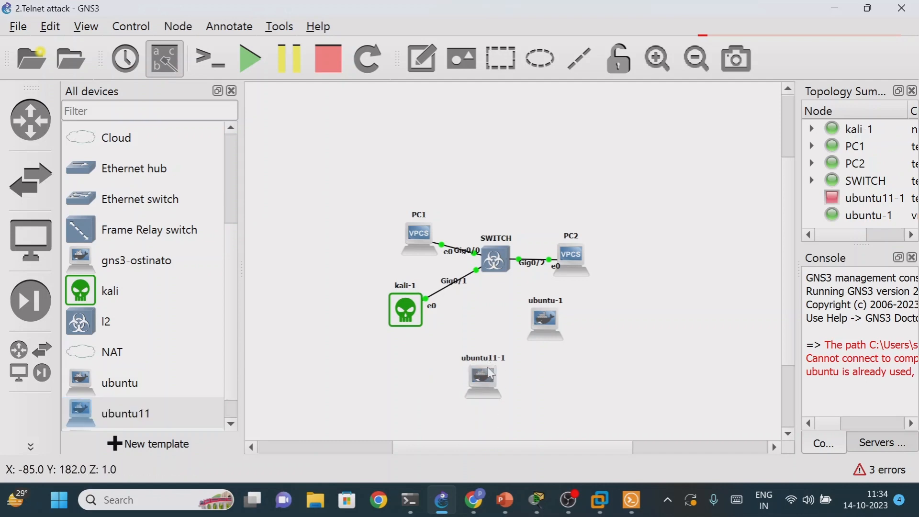
right_click(488, 429)
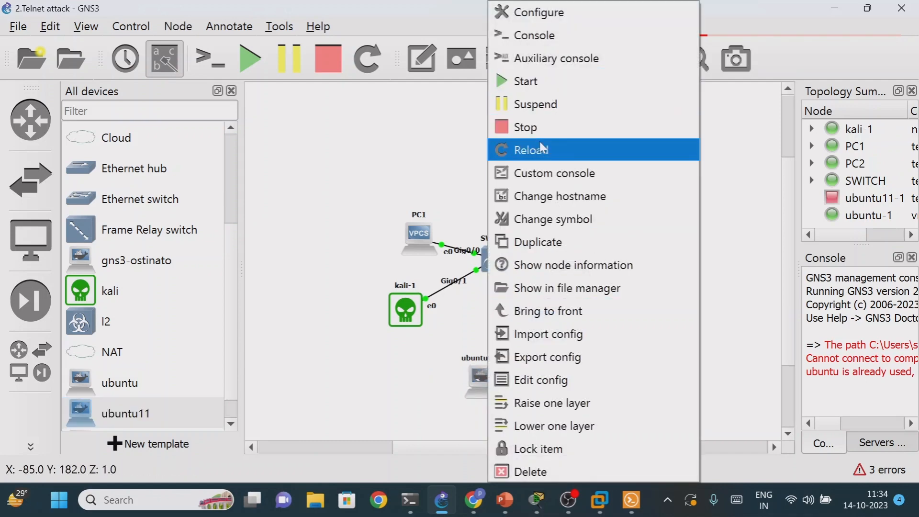
click(443, 392)
right_click(492, 383)
click(551, 40)
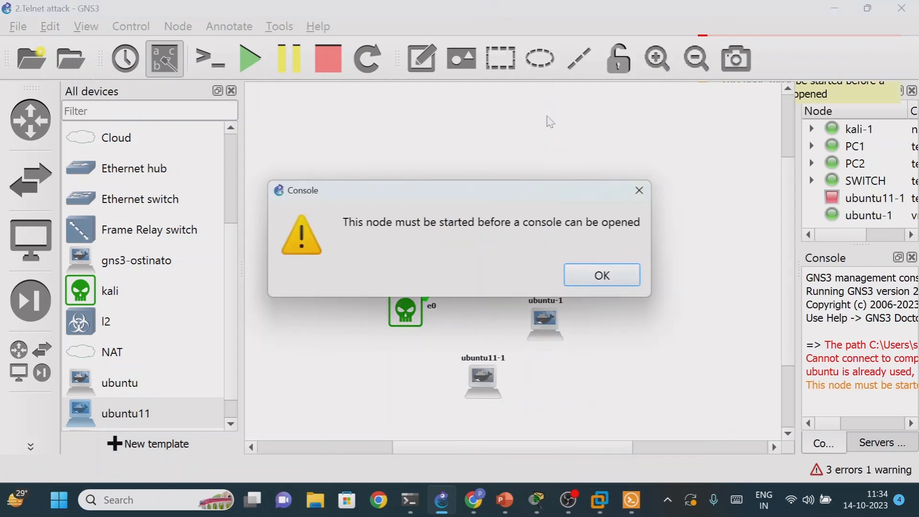
click(599, 274)
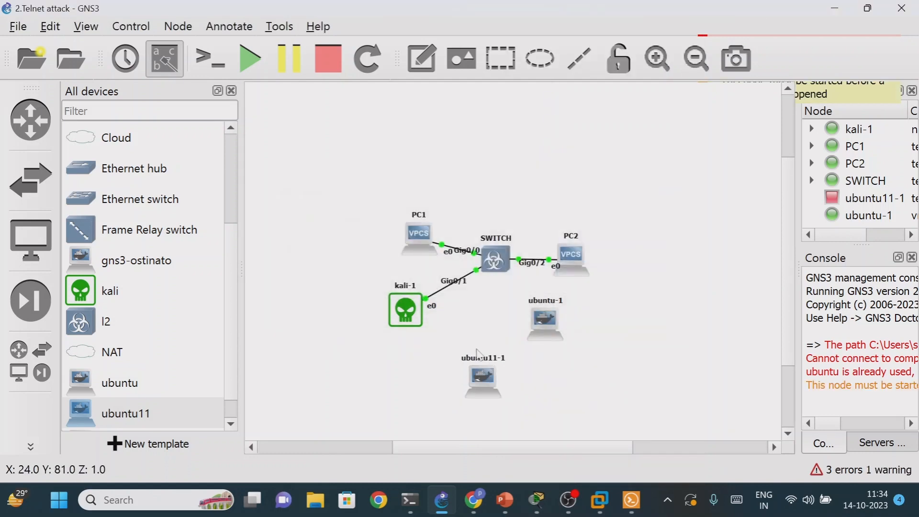
- Start the ubuntu11-1 node and bring up its telnet console in Solar-PuTTY
right_click(473, 375)
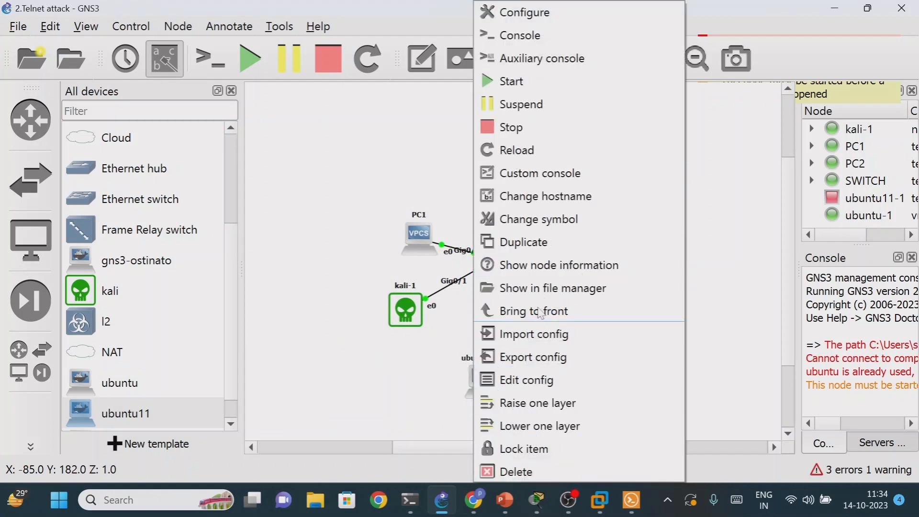
click(531, 82)
right_click(491, 393)
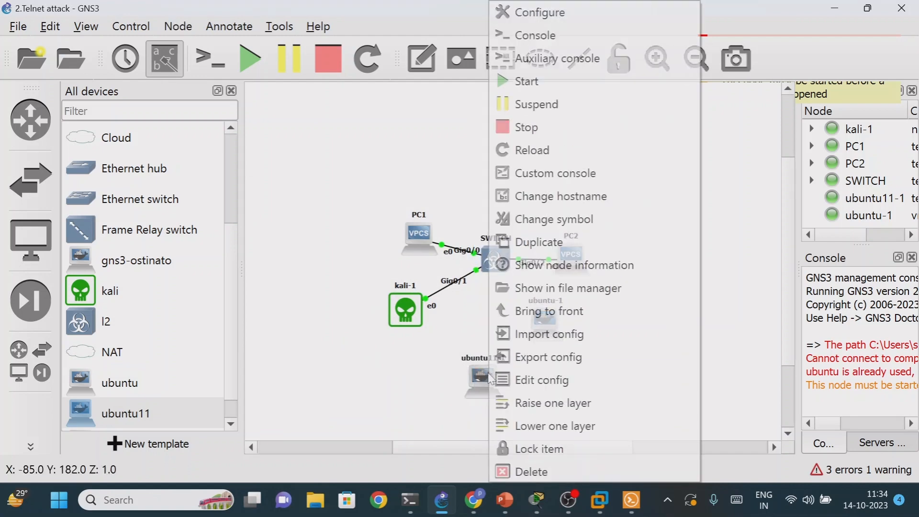
click(548, 49)
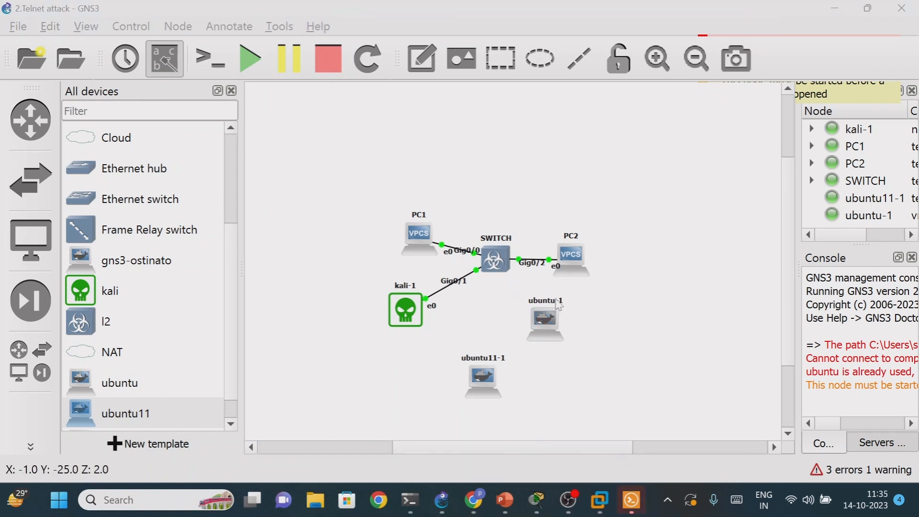
click(632, 500)
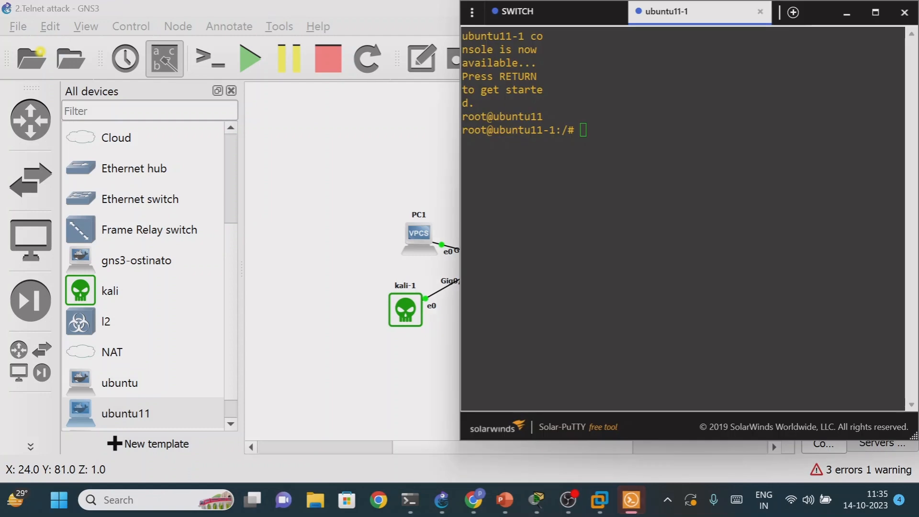
- Check the current user and working directory in the ubuntu11-1 console with whoami and pwd
text(whoami)
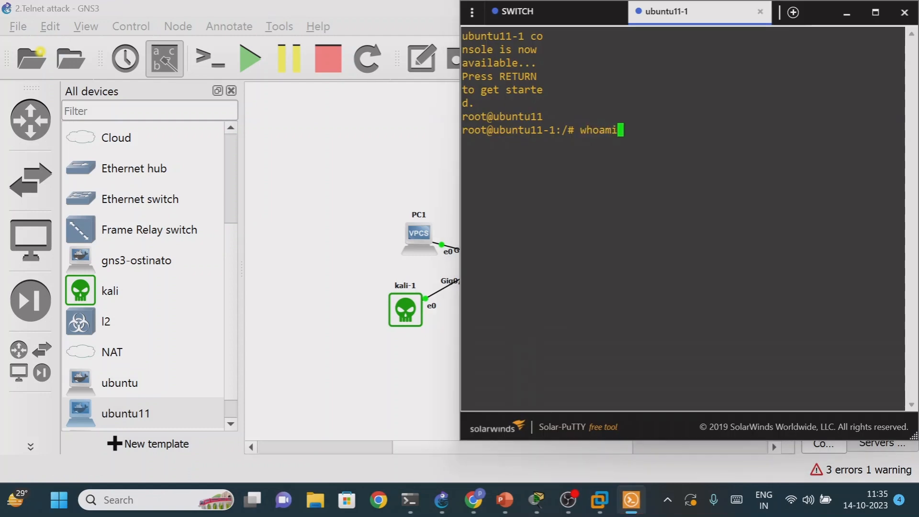
key(Return)
key(Return)
key(Return)
text(pwd)
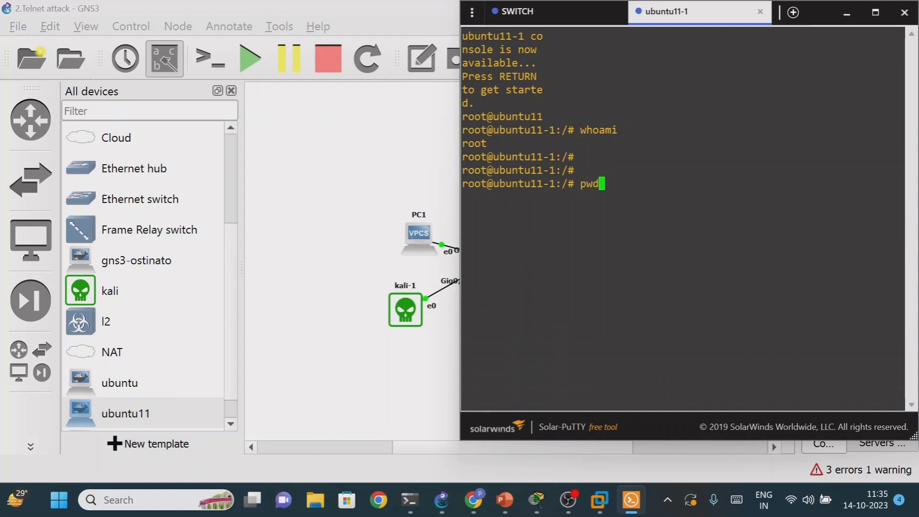
key(Return)
key(Return)
key(Return)
key(Return)
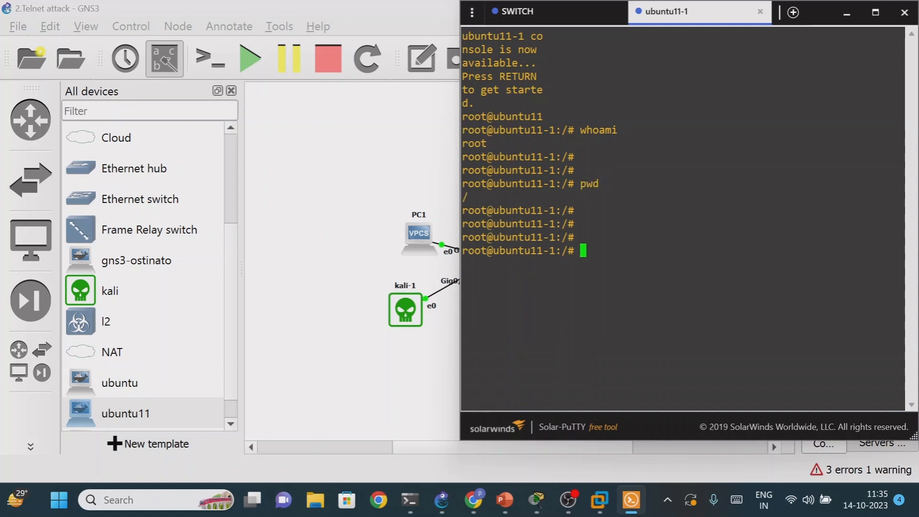
- Create a directory named abc in the ubuntu11-1 console and list the contents with ls and ls -a
text(mkdir abc)
key(Return)
key(Return)
key(Return)
text(ls)
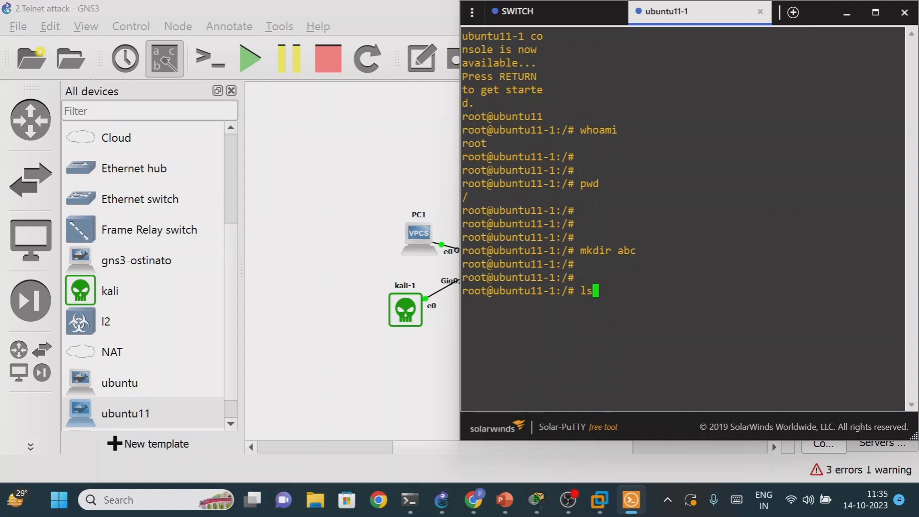
key(Return)
text(ls -a)
key(Return)
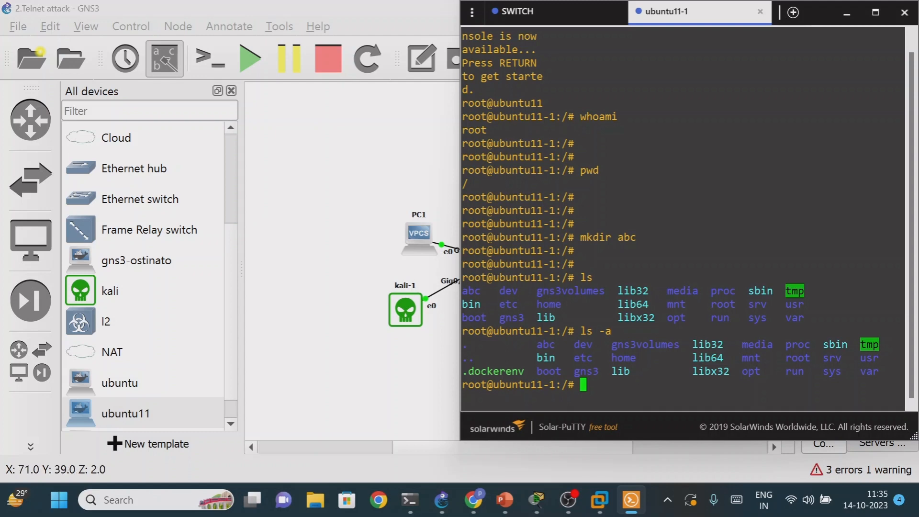
- Minimize the console, switch to Docker Hub in Chrome, and search for yersina
click(854, 10)
click(474, 500)
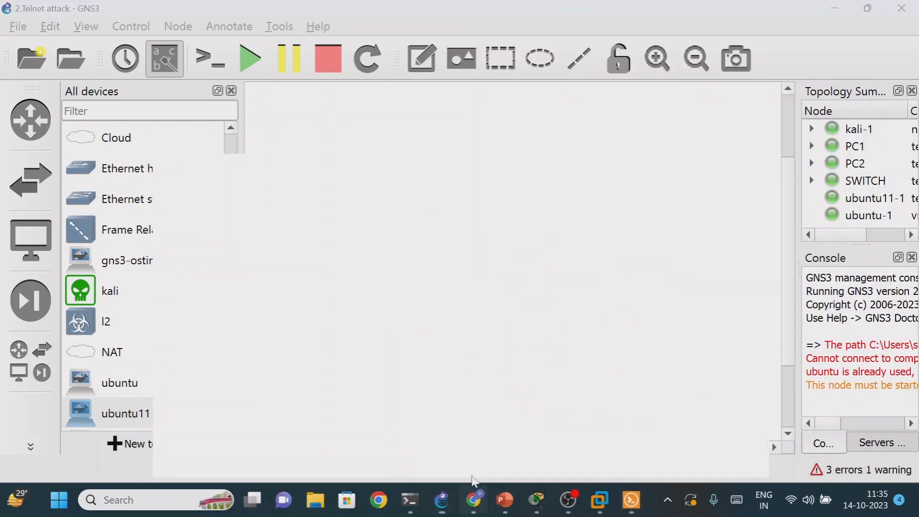
double_click(153, 101)
key(BackSpace)
text(yuer)
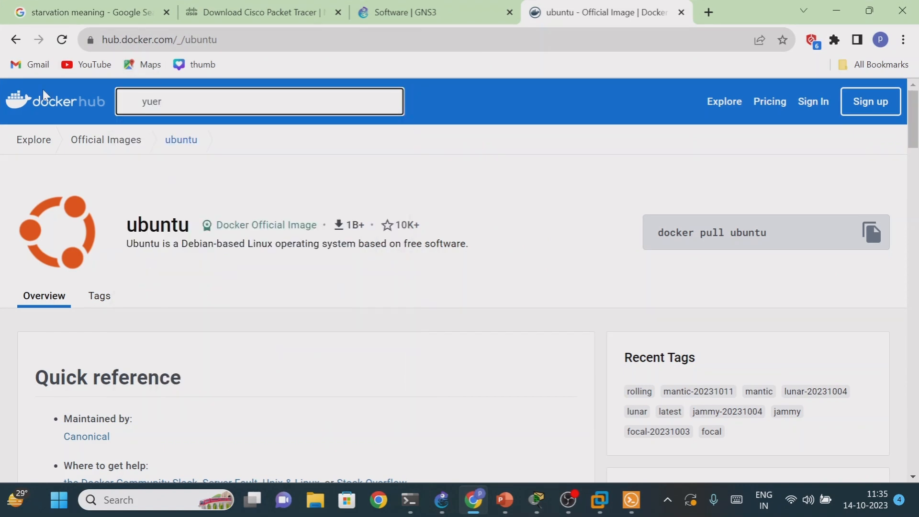
key(BackSpace)
key(BackSpace)
key(BackSpace)
text(ersina)
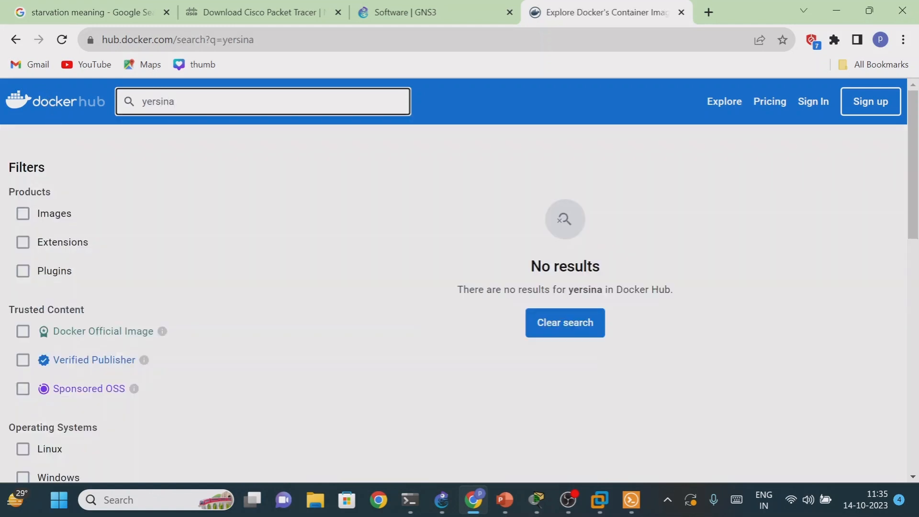
key(Return)
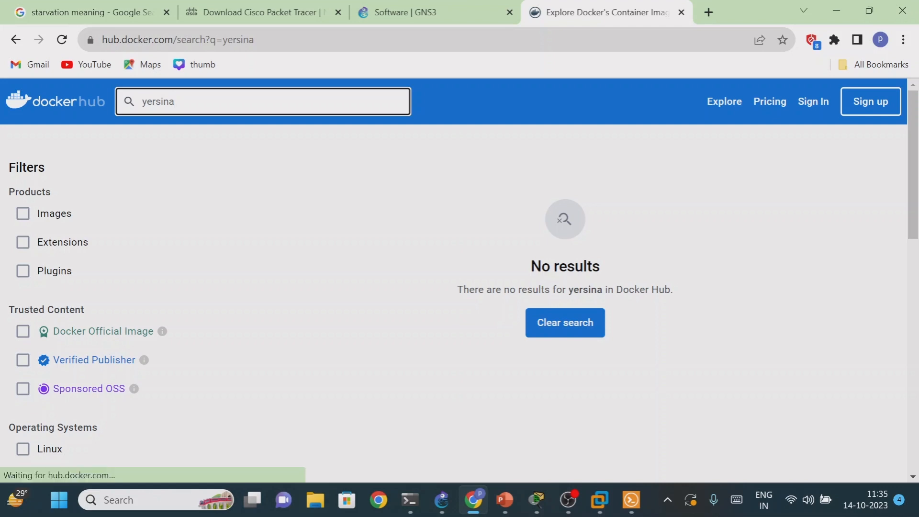
- Search Docker Hub for ettercap and look through the listed images
drag(176, 102, 141, 101)
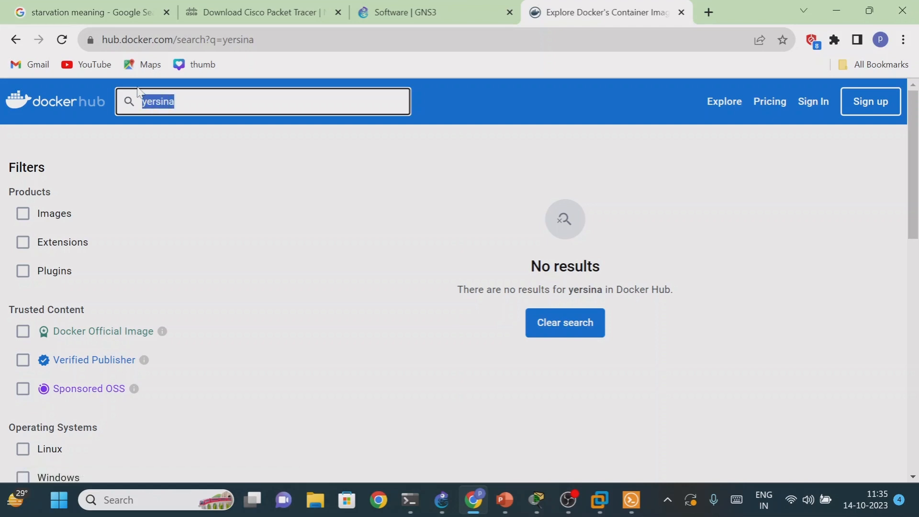
key(BackSpace)
text(ettercap)
key(Return)
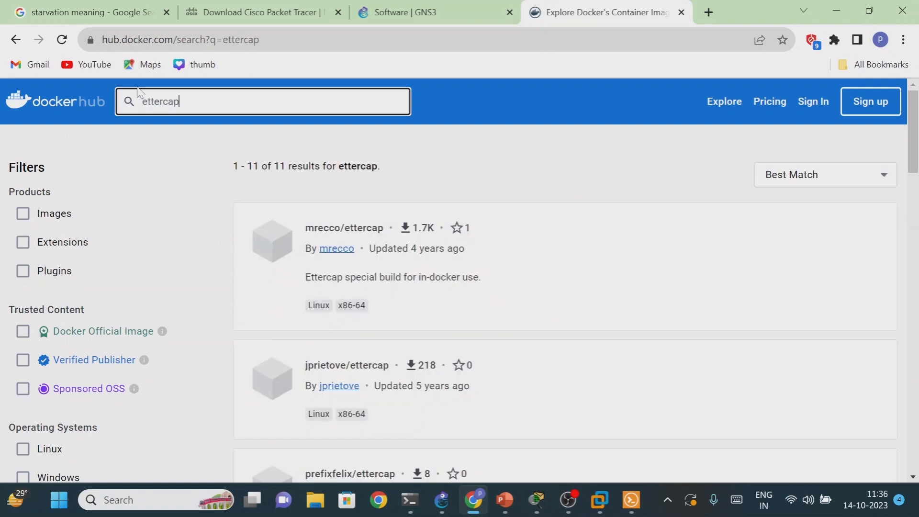
scroll(417, 238, down, 4)
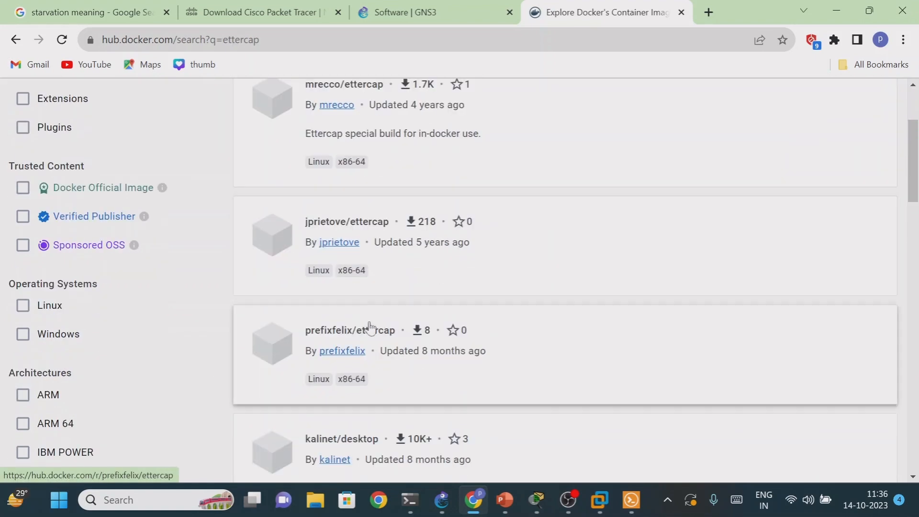
scroll(349, 353, up, 4)
- Search Docker Hub for yersinia and open the suggested yersinia-07-released-with-8021x-support-layer-2-attack-framework image page
key(ctrl+a)
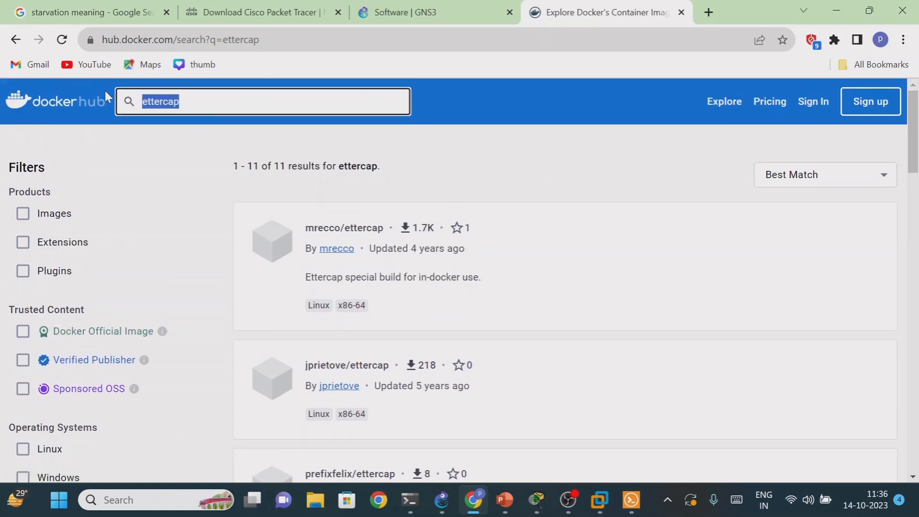
key(BackSpace)
text(yersinia)
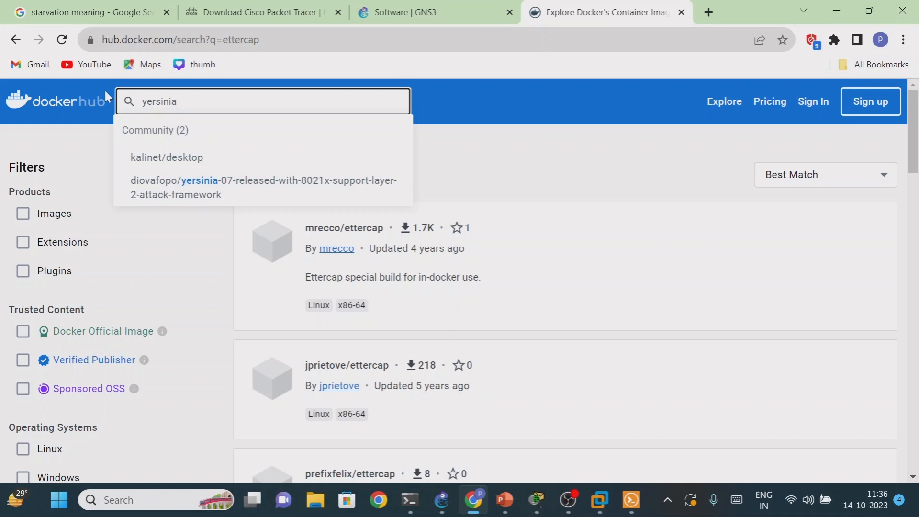
click(199, 194)
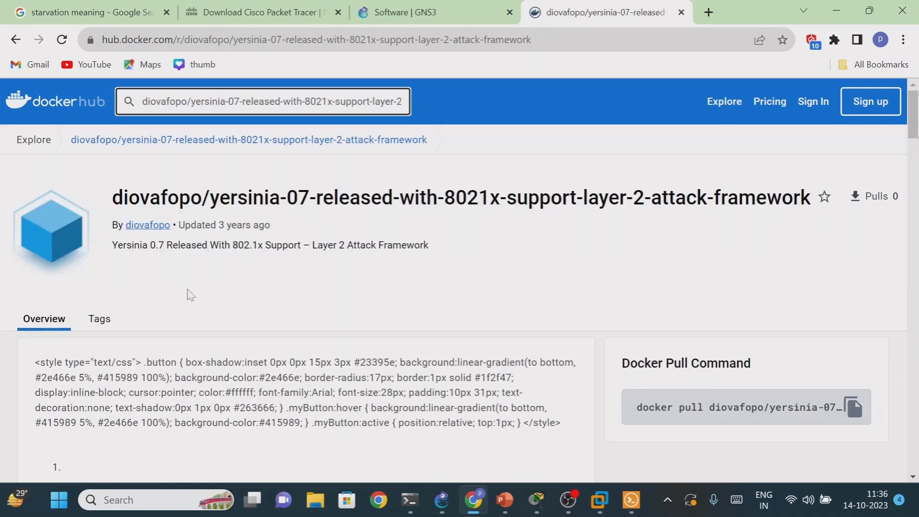
- Copy the full yersinia image name from the page heading
drag(506, 198, 714, 199)
drag(124, 198, 757, 198)
click(544, 242)
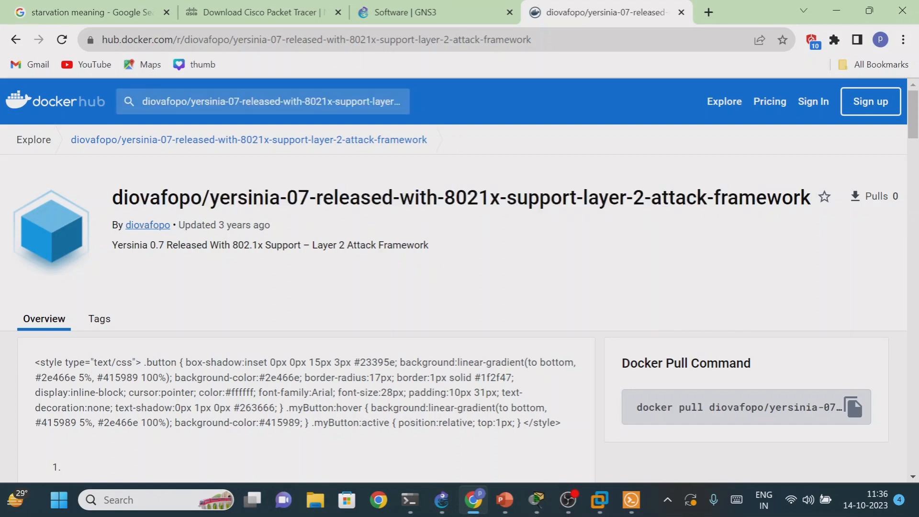
drag(113, 197, 817, 204)
right_click(406, 203)
click(593, 215)
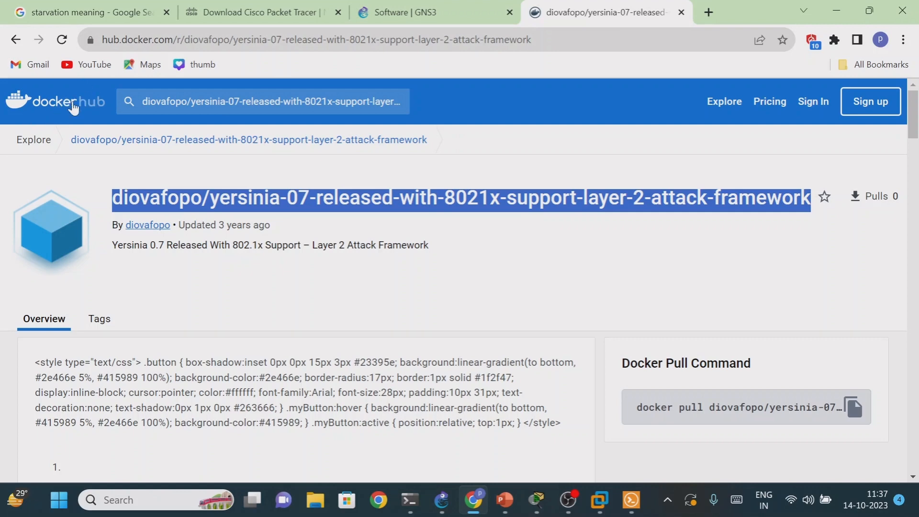
- Switch back to GNS3 and permanently delete the ubuntu11-1 and ubuntu-1 nodes from the topology
click(836, 11)
right_click(482, 383)
click(514, 483)
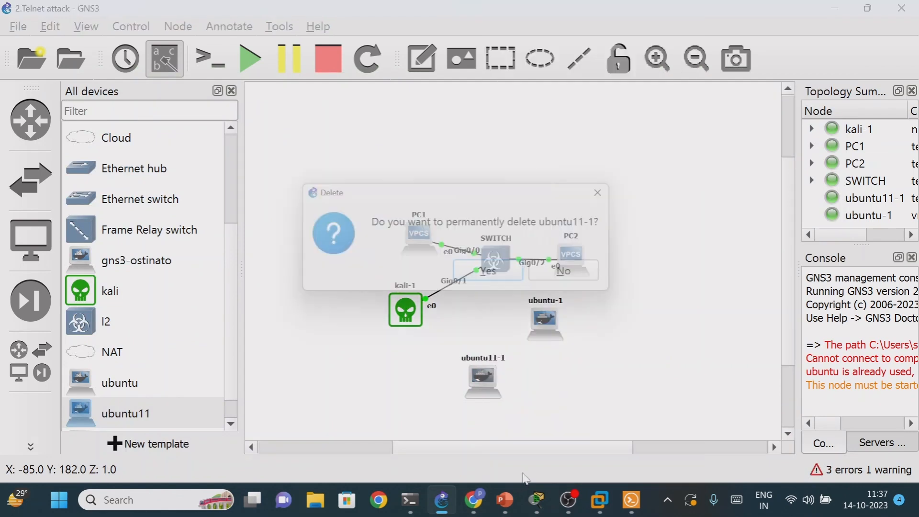
click(499, 277)
right_click(545, 320)
click(574, 472)
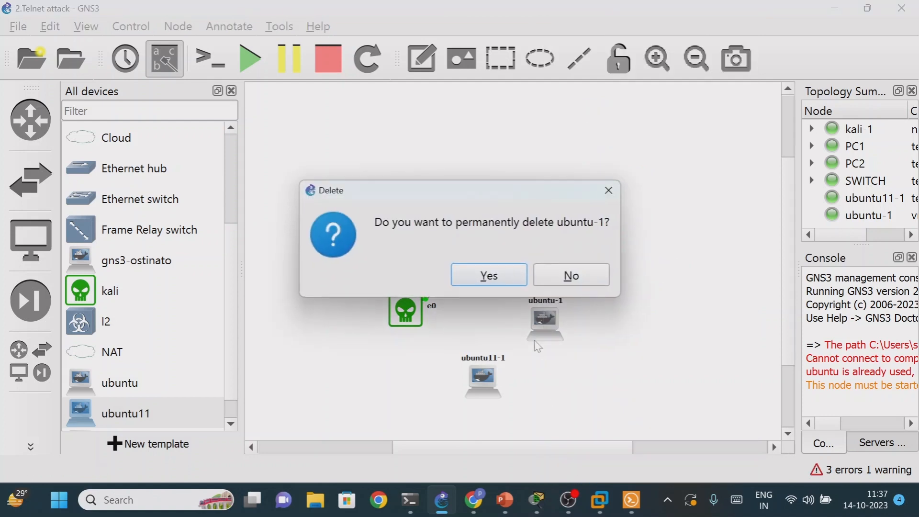
click(498, 276)
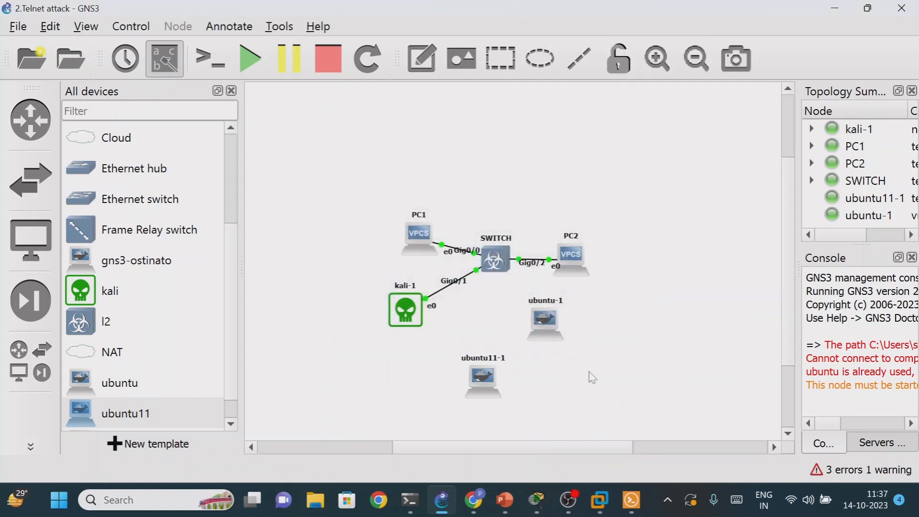
right_click(540, 327)
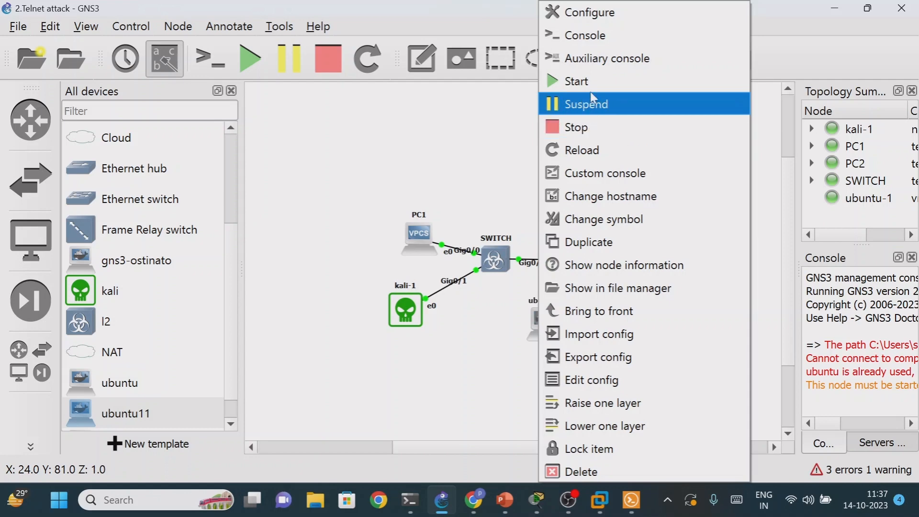
click(567, 467)
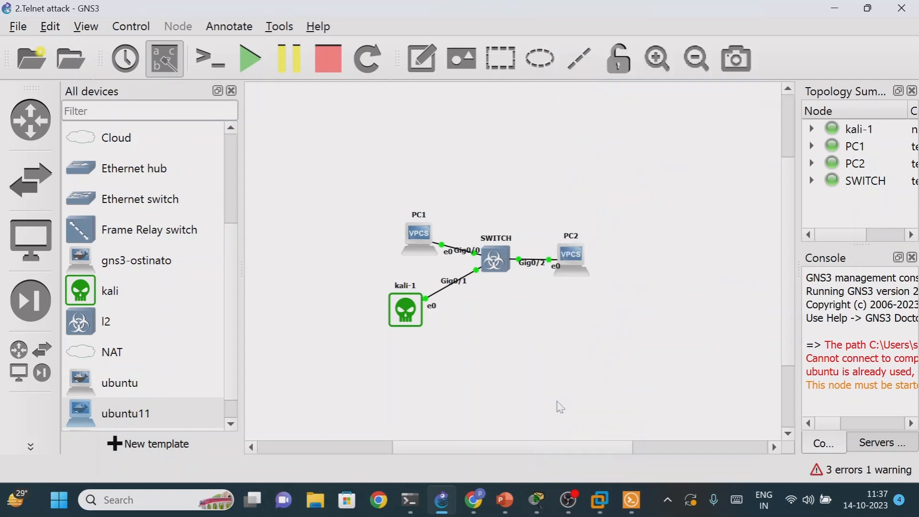
- Switch to Solar-PuTTY, bring up the SWITCH console session, and close the ubuntu11-1 session
click(639, 510)
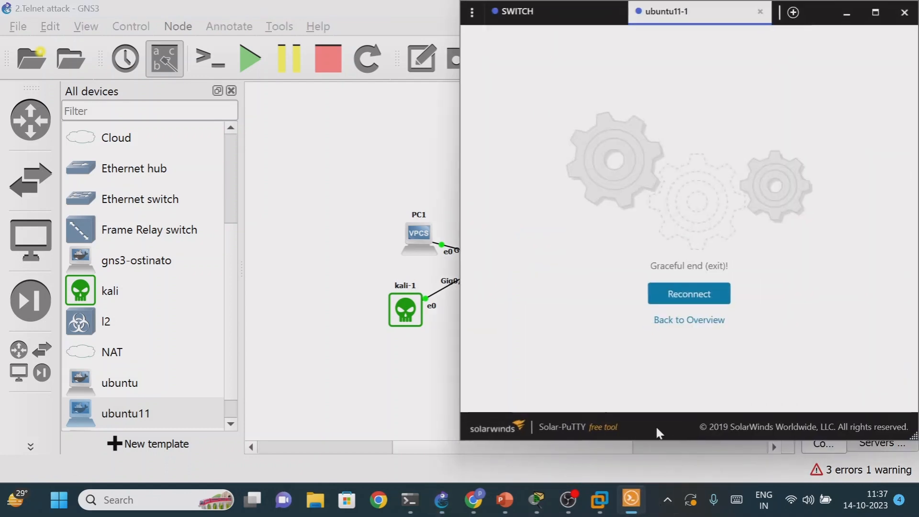
click(557, 21)
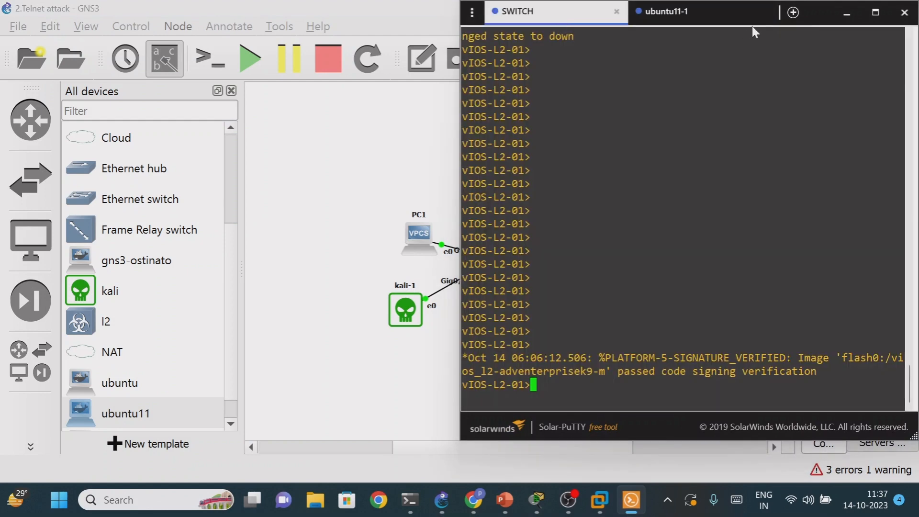
click(761, 12)
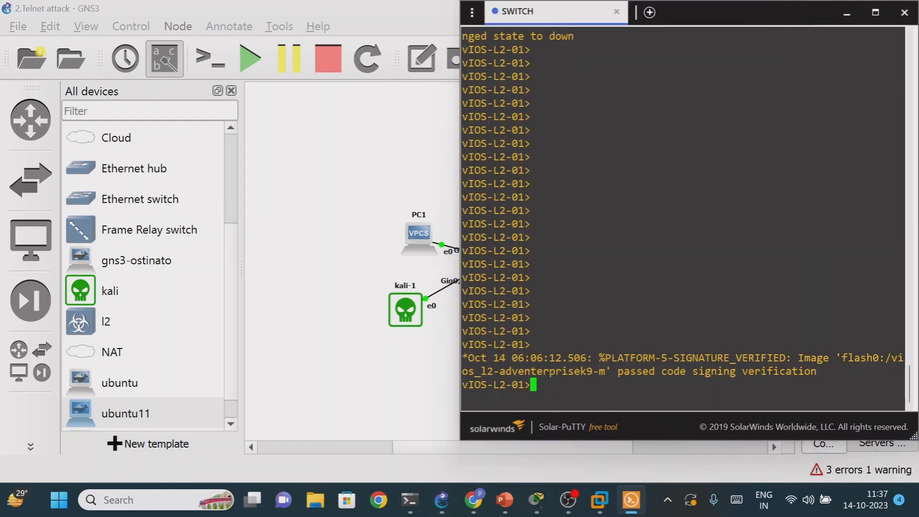
key(Return)
key(Return)
key(Return)
key(Return)
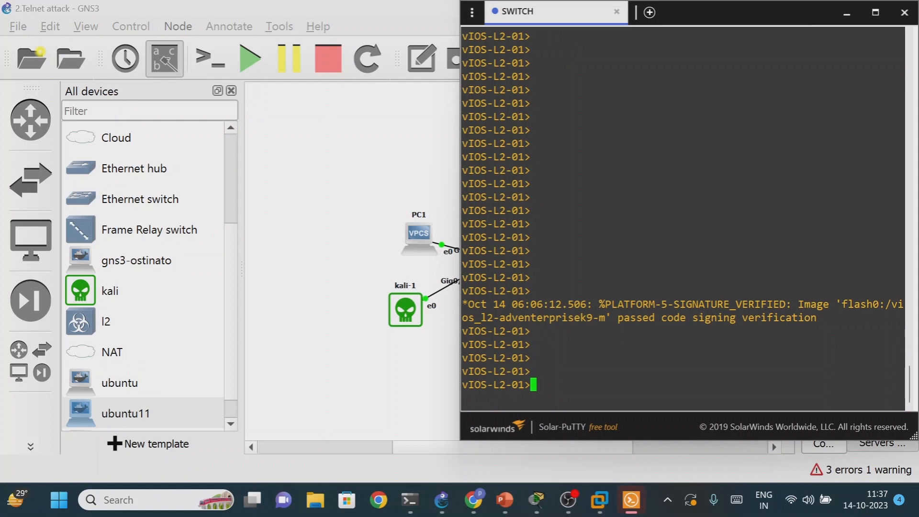
- Enter privileged mode with en and global configuration mode with config t on the switch
text(en)
key(Return)
key(Return)
key(Return)
key(Return)
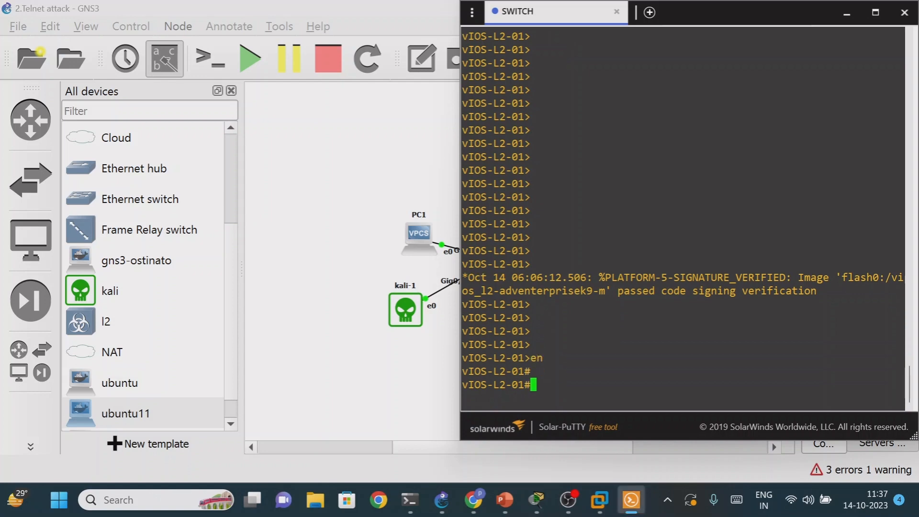
text(config t)
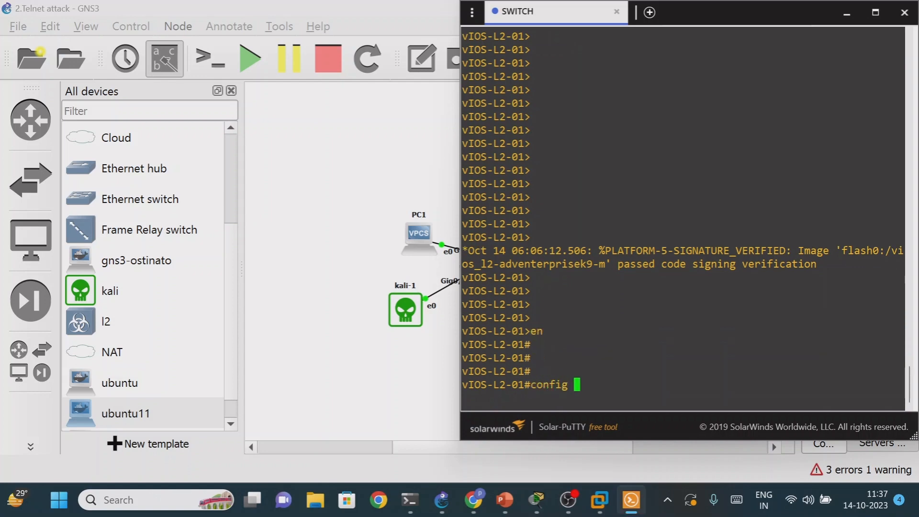
key(Return)
key(Return)
key(Return)
key(Return)
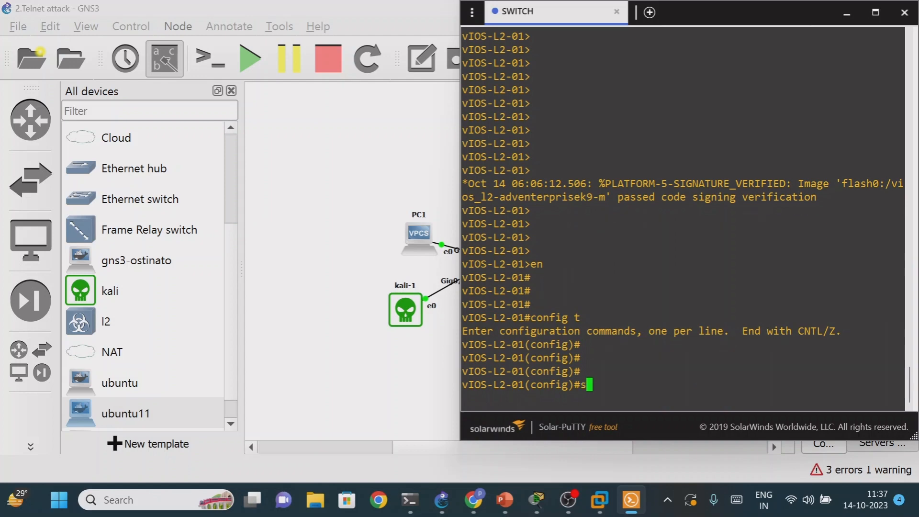
- Set the switch's enable password with the enable password command
text(en)
key(Tab)
key(BackSpace)
key(BackSpace)
text(enab)
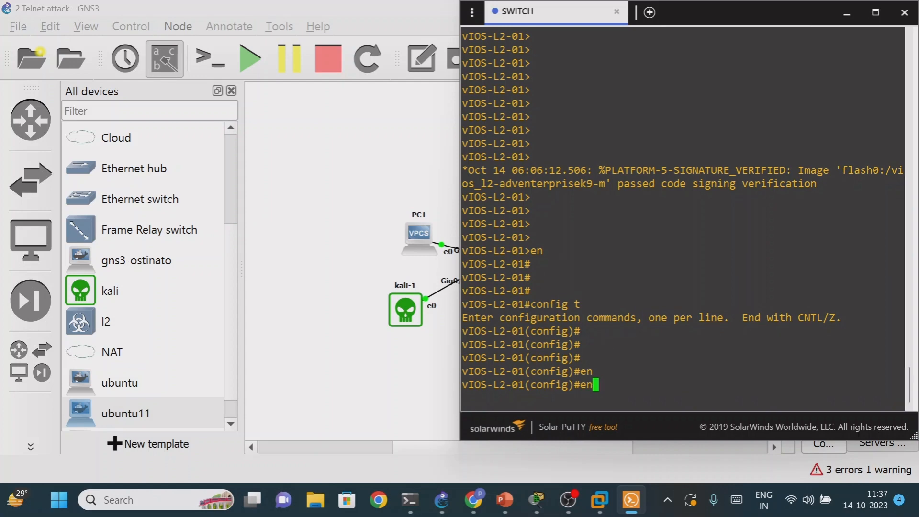
key(Tab)
text(pas)
key(Tab)
text(cisco)
key(Return)
key(Return)
key(Return)
key(Return)
key(Return)
key(Return)
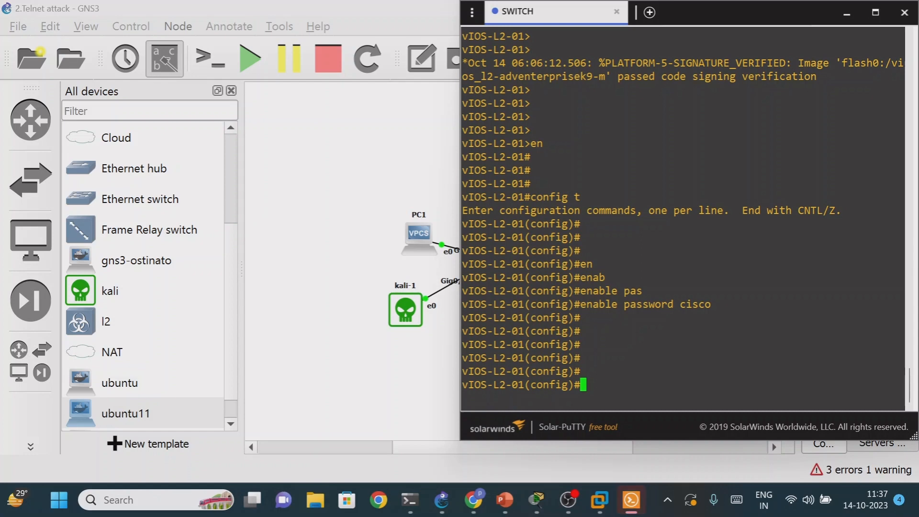
- Exit global configuration mode and display the switch's configuration with sh running-config
text(exit)
key(Return)
key(Return)
key(Return)
key(Return)
key(Return)
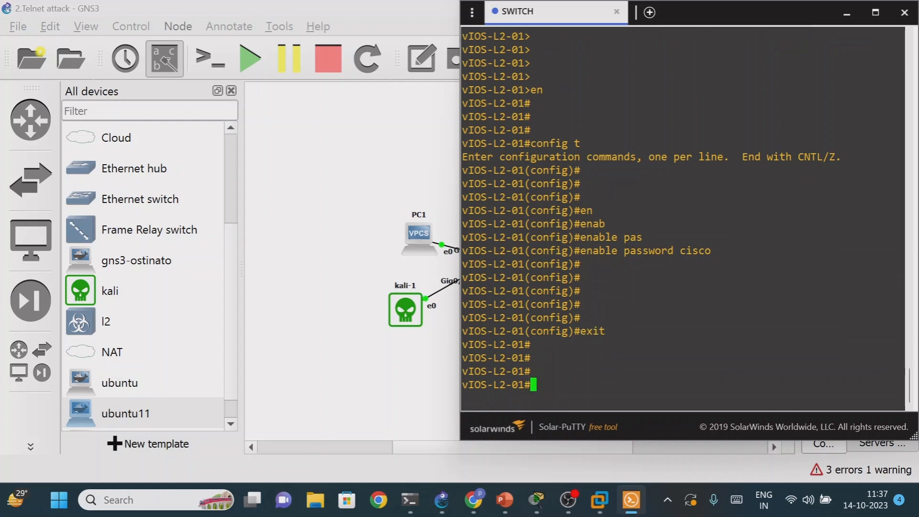
text(sh run)
key(Tab)
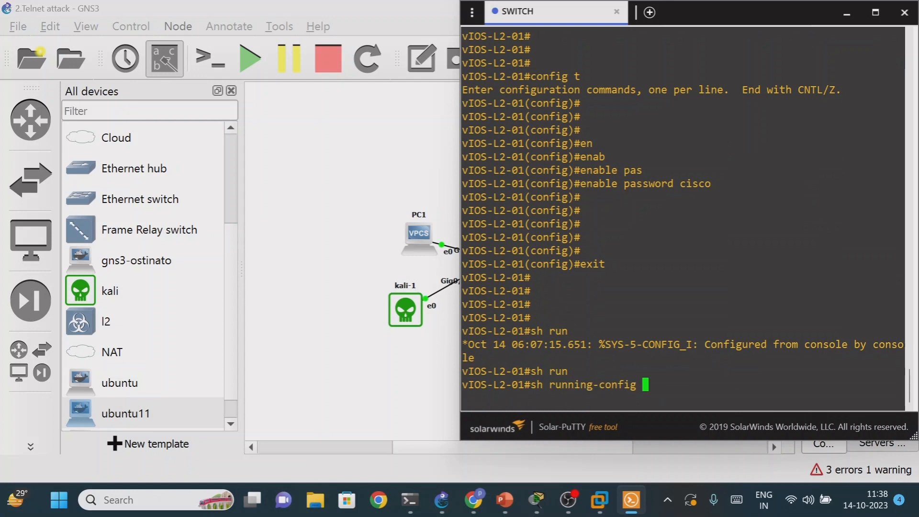
key(Return)
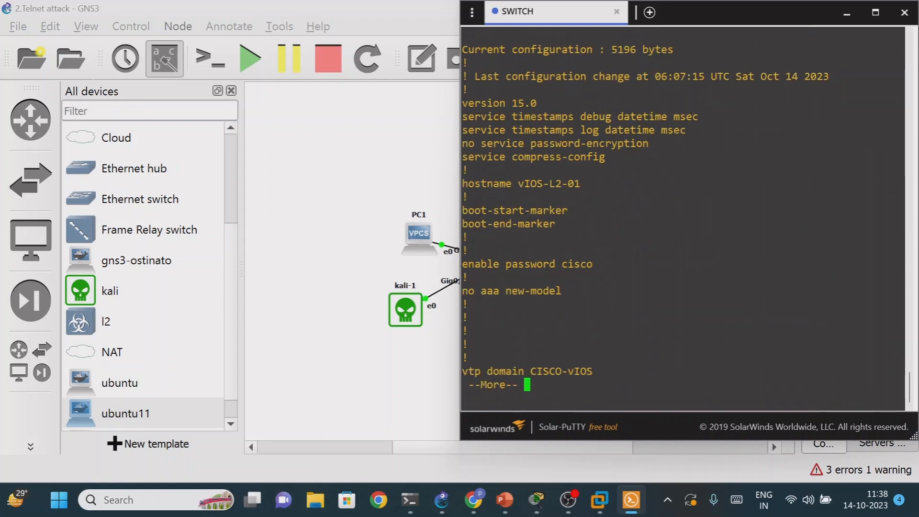
- Page through the running configuration, checking the enable password, VLAN and interface entries down to the line vty settings
key(Return)
key(Return)
key(Return)
key(Return)
key(Return)
key(Return)
key(Return)
key(Return)
key(Return)
key(Return)
key(Return)
key(Return)
key(Return)
key(Return)
key(Return)
key(Return)
key(Return)
key(Return)
key(Return)
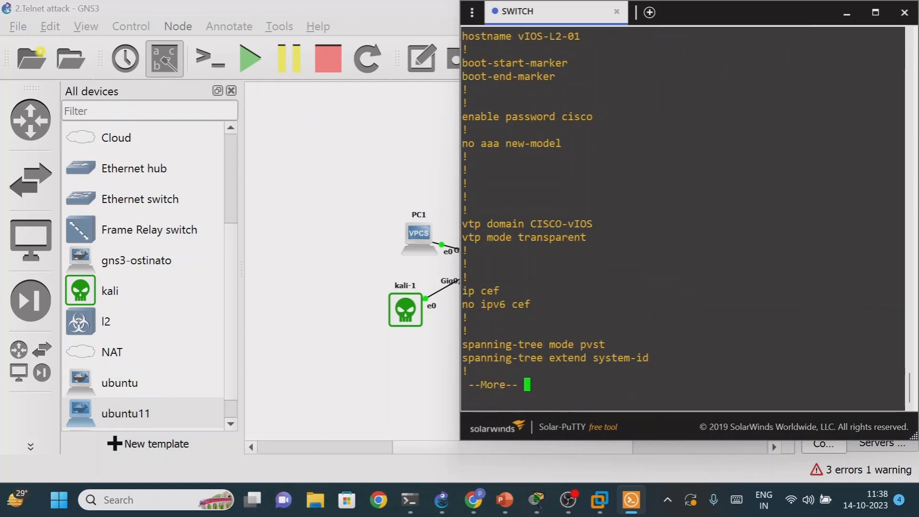
key(Return)
key(Return)
key(Return)
key(Return)
key(Return)
key(Return)
key(Return)
key(Return)
key(Return)
key(Return)
key(Return)
key(Return)
key(Return)
key(Return)
key(Return)
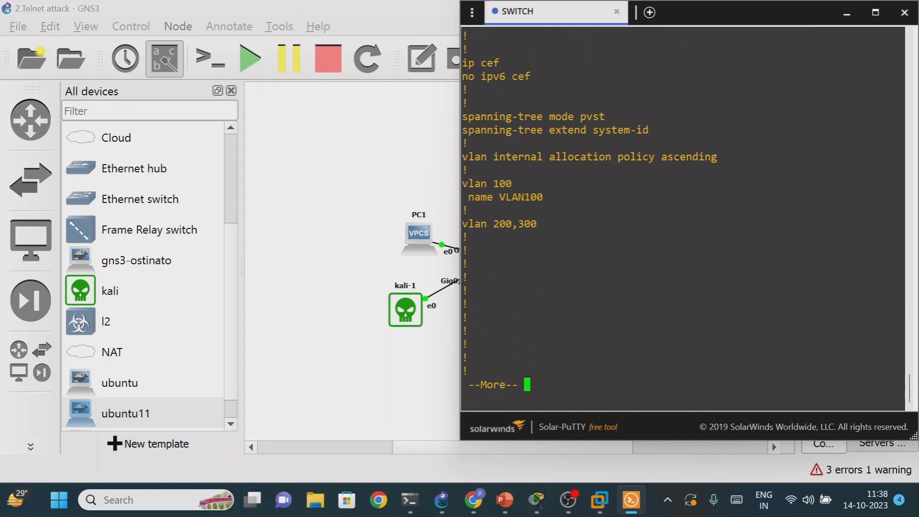
key(Return)
key(Return)
key(Return)
key(Return)
key(Return)
key(Return)
key(Return)
key(Return)
key(Return)
key(Return)
key(Return)
key(Return)
key(Return)
key(Return)
key(Return)
key(Return)
key(Return)
key(Return)
key(Return)
key(Return)
key(Return)
key(Return)
key(Return)
key(Return)
key(Return)
key(Return)
key(Return)
key(Return)
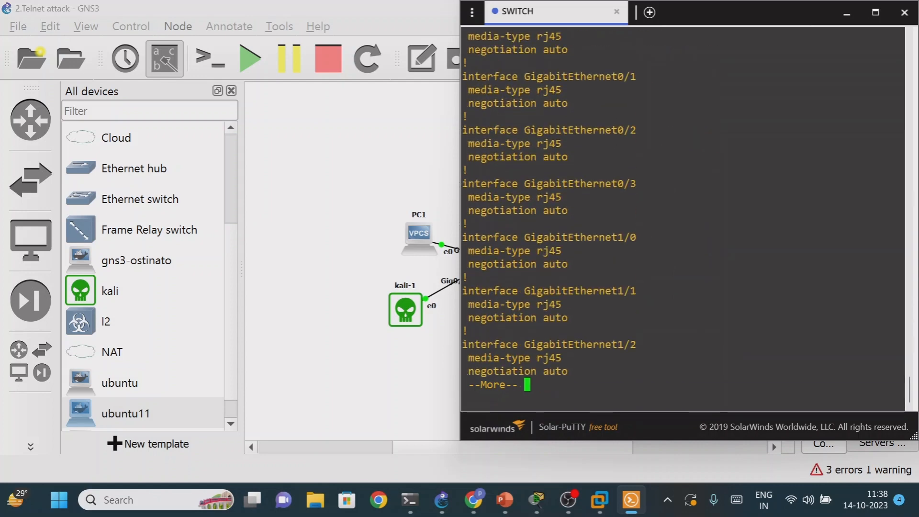
key(Return)
key(Return)
key(Return)
key(Return)
key(Return)
key(Return)
key(Return)
key(Return)
key(Return)
key(Return)
key(Return)
key(Return)
key(Return)
key(Return)
key(Return)
key(Return)
key(Return)
key(Return)
key(Return)
key(Return)
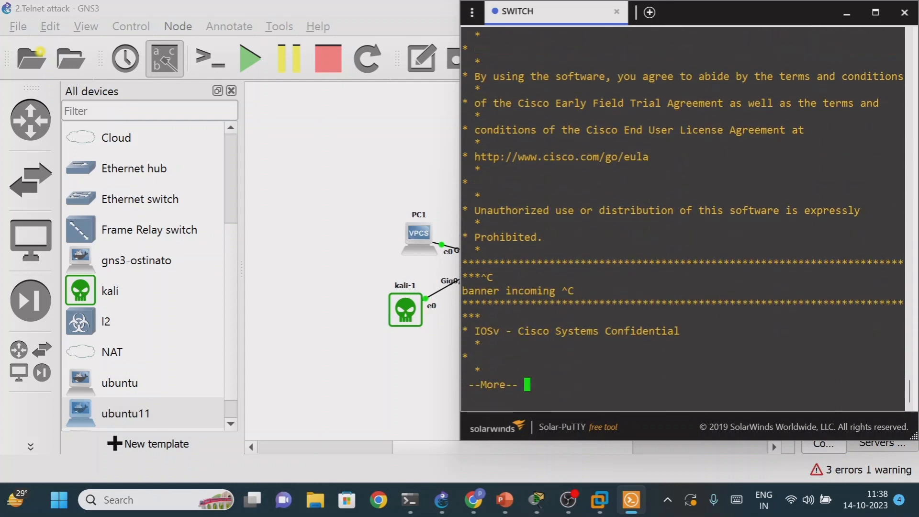
key(Return)
key(Return)
key(Return)
key(Return)
key(Return)
key(Return)
key(Return)
key(Return)
key(Return)
key(Return)
key(Return)
key(Return)
key(Return)
key(Return)
key(Return)
key(Return)
key(Return)
key(Return)
key(Return)
key(Return)
key(Return)
key(Return)
key(Return)
key(Return)
key(Return)
key(Return)
key(Return)
key(Return)
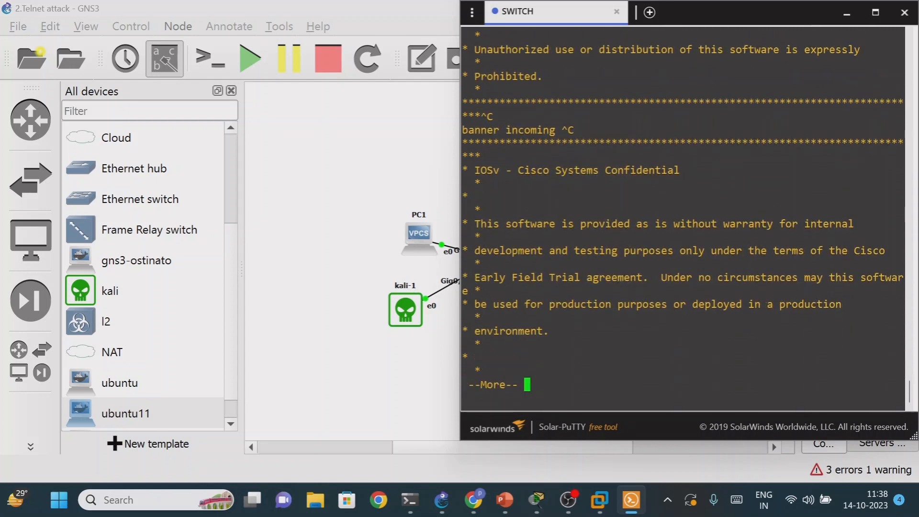
key(Return)
key(Return)
key(Return)
key(Return)
key(Return)
key(Return)
key(Return)
key(Return)
key(Return)
key(Return)
key(Return)
key(Return)
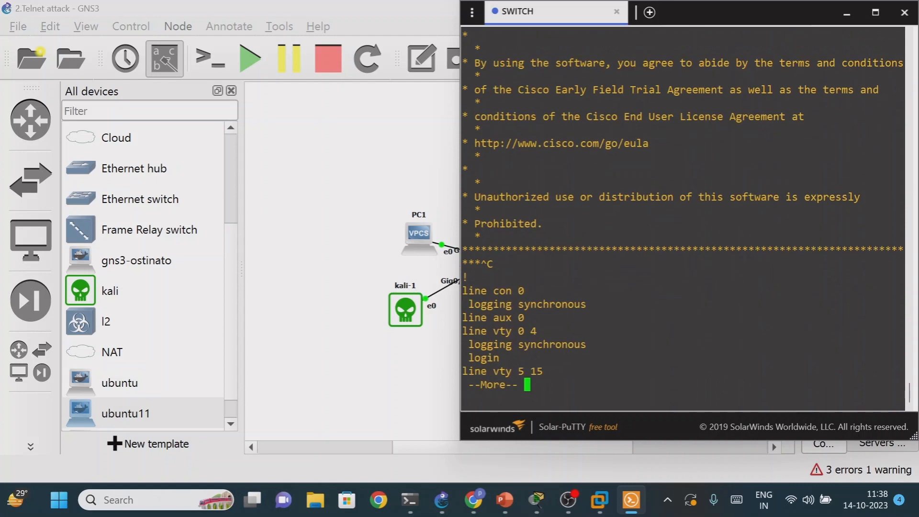
double_click(474, 331)
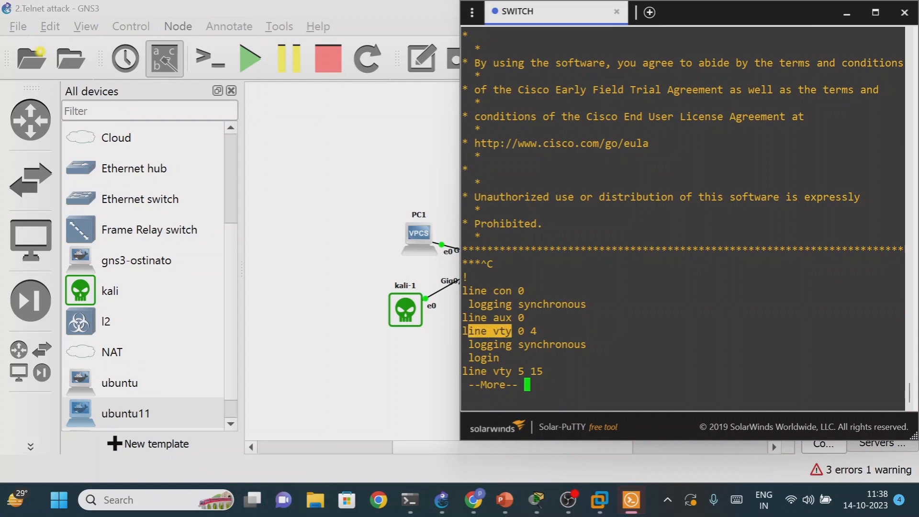
- Quit the configuration listing, re-enter global configuration mode, and open line configuration with line vty 0 4
key(q)
text(config t)
key(Return)
key(Return)
key(Return)
key(Return)
key(Return)
text(line vty 0 )
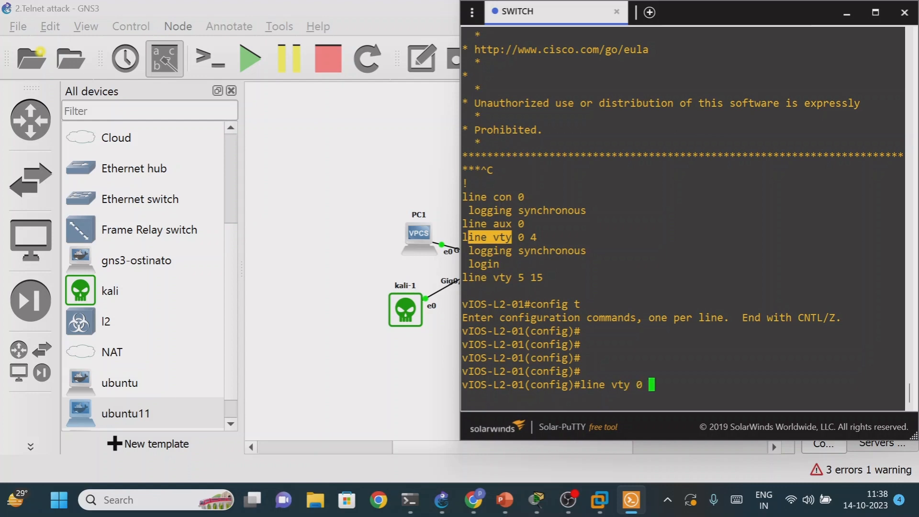
text(4)
key(Return)
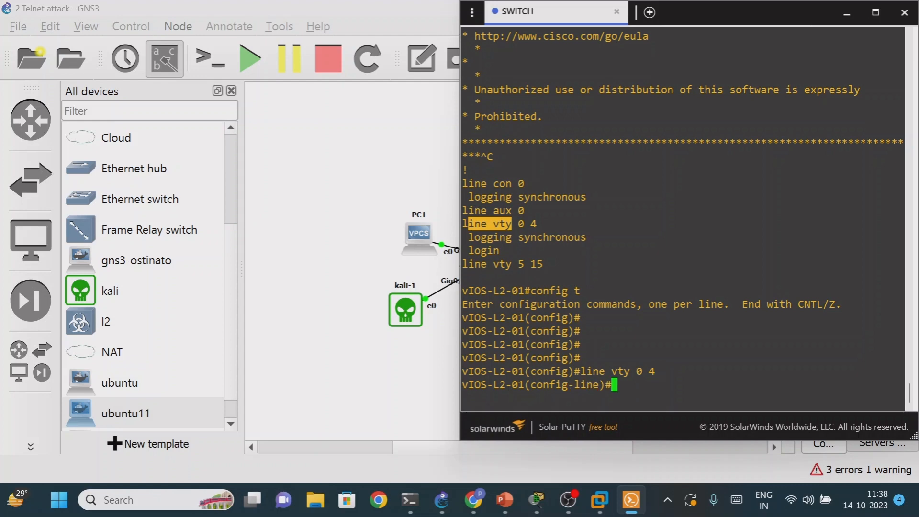
- Set the VTY line password and enable password checking with the login command
text(pas)
key(Tab)
text(cisco)
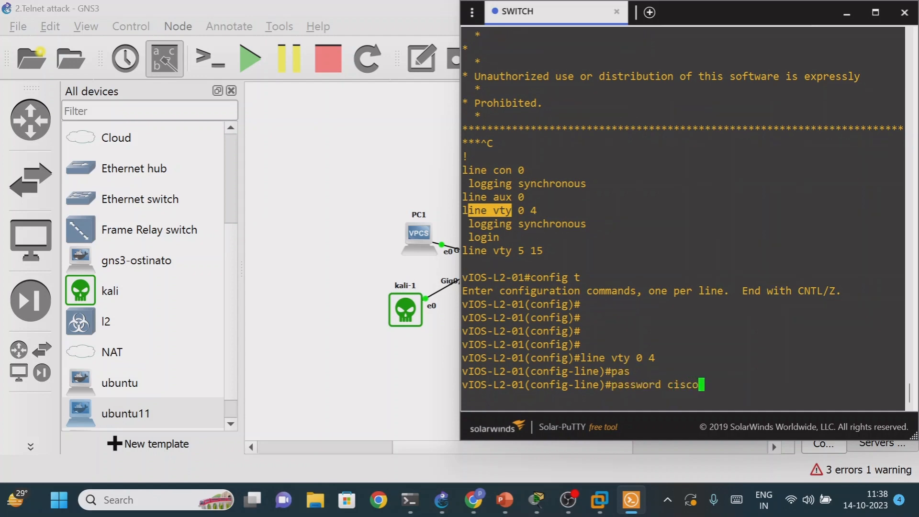
key(Return)
text(login)
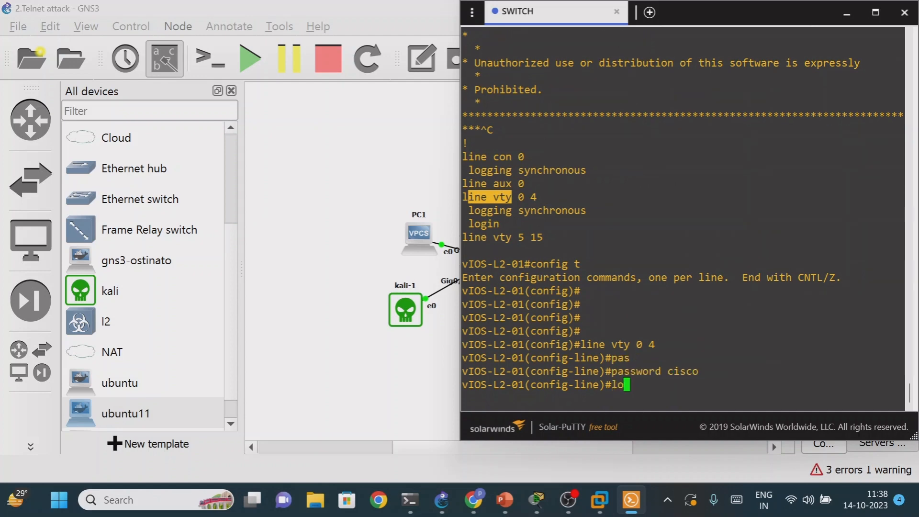
key(Return)
- Exit line configuration and global configuration modes to return to the switch's privileged prompt
key(Return)
key(Return)
key(Return)
text(exit)
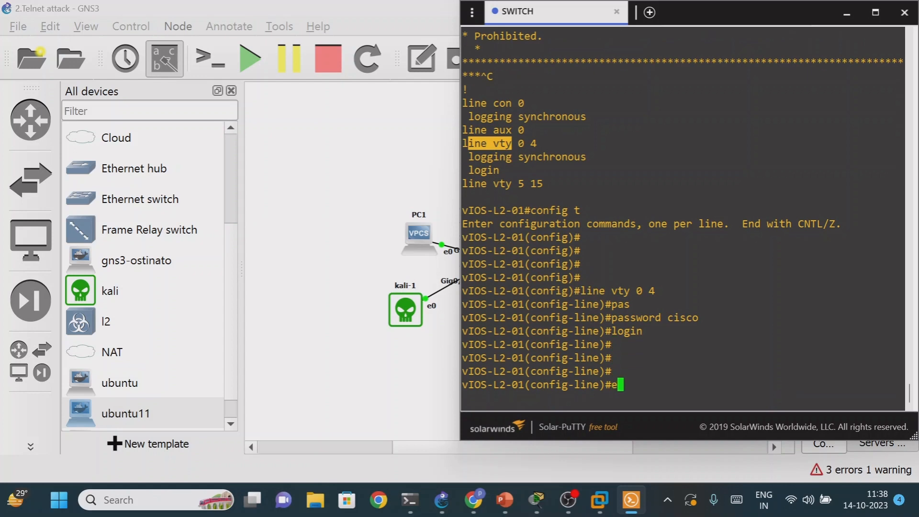
key(Return)
key(Return)
key(Return)
key(Return)
key(Return)
text(exit)
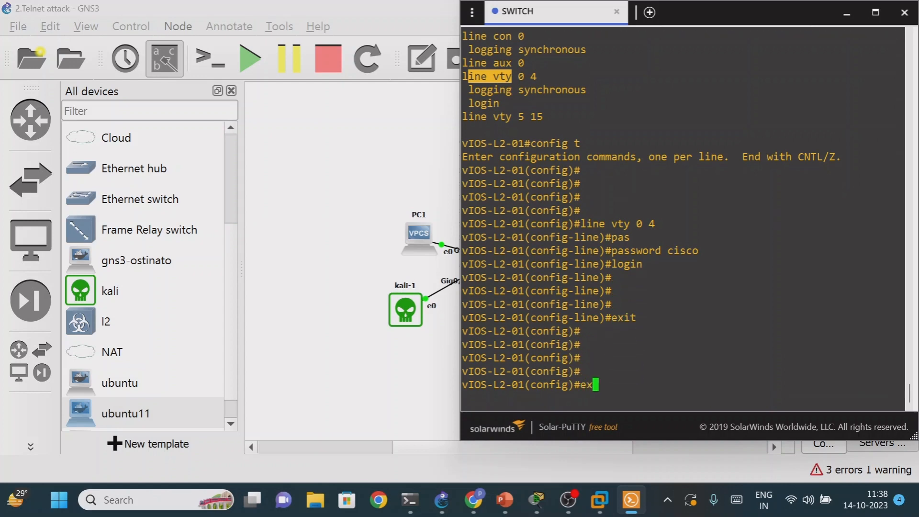
key(Return)
key(Return)
key(Return)
key(Return)
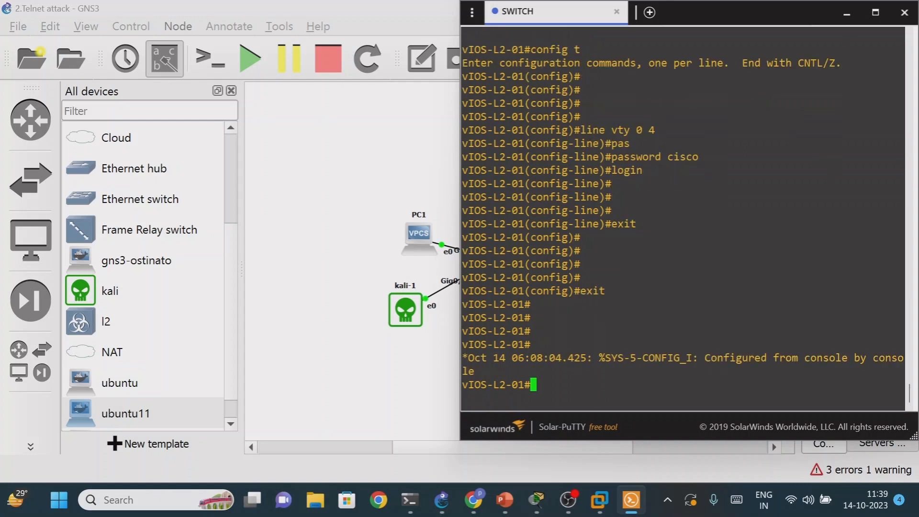
- Minimize the switch console and switch to the kali virtual machine in VMware Workstation
click(847, 12)
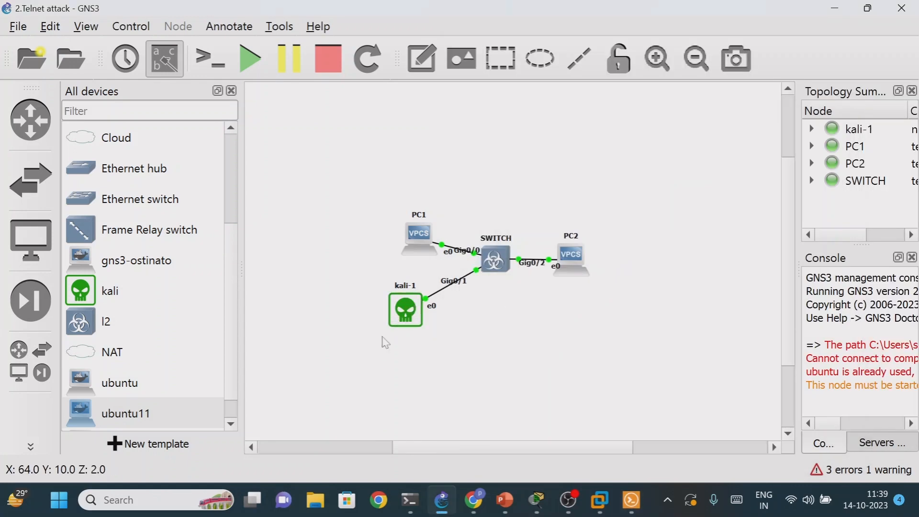
mouse_move(450, 505)
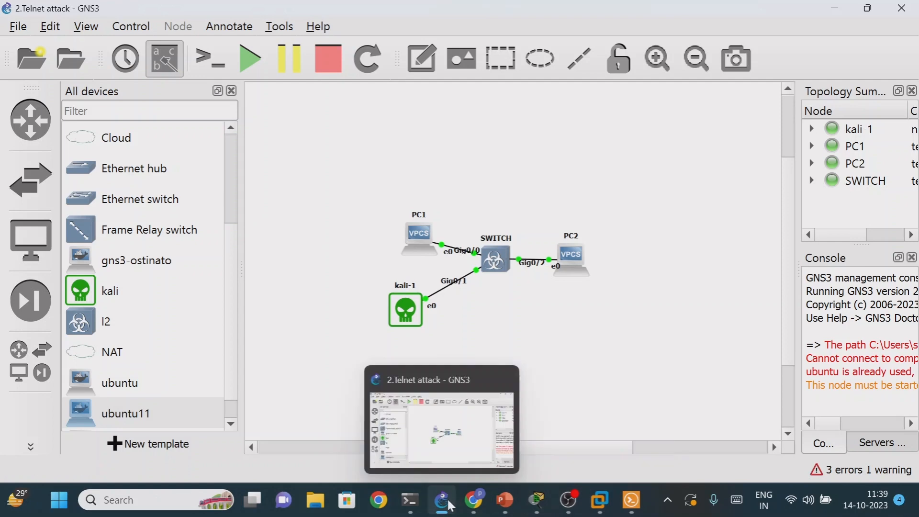
mouse_move(600, 498)
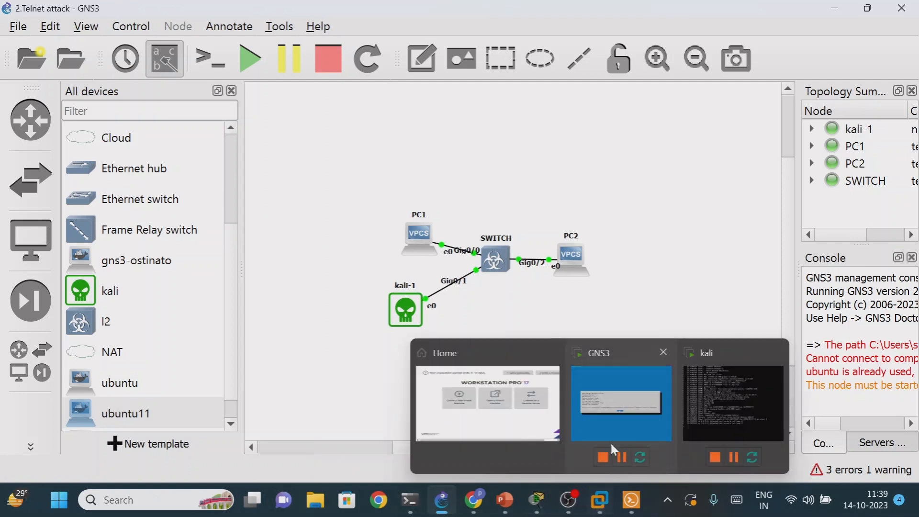
click(692, 402)
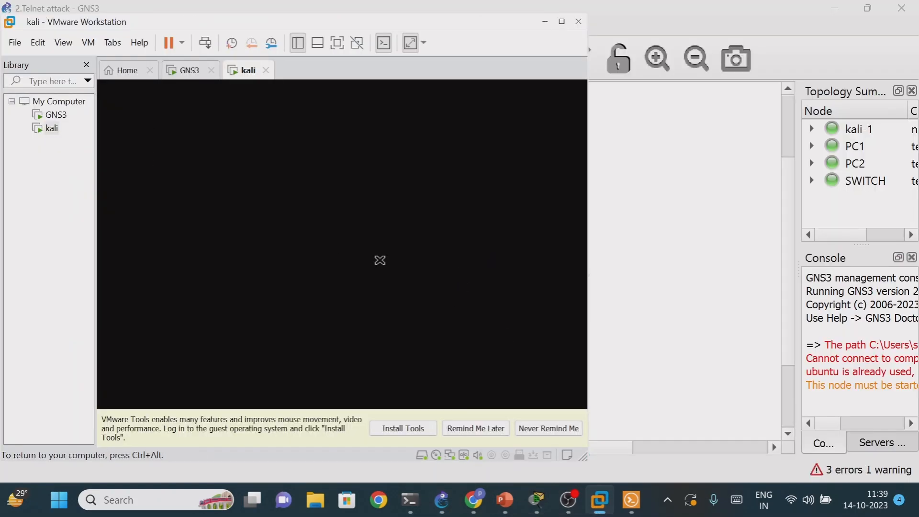
- Try to bring up the kali virtual machine's blank console in a maximized VMware Workstation window
click(563, 22)
key(ctrl+alt)
click(807, 449)
click(610, 335)
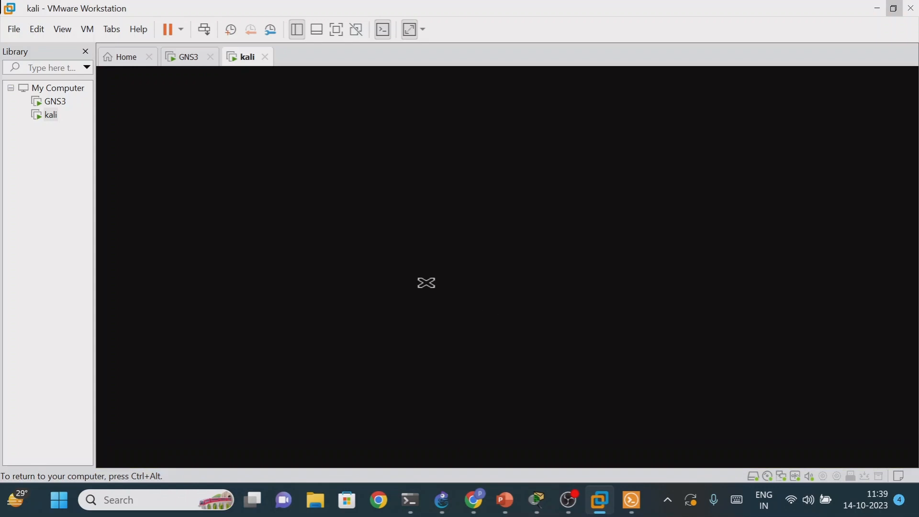
key(ctrl+alt)
mouse_move(596, 504)
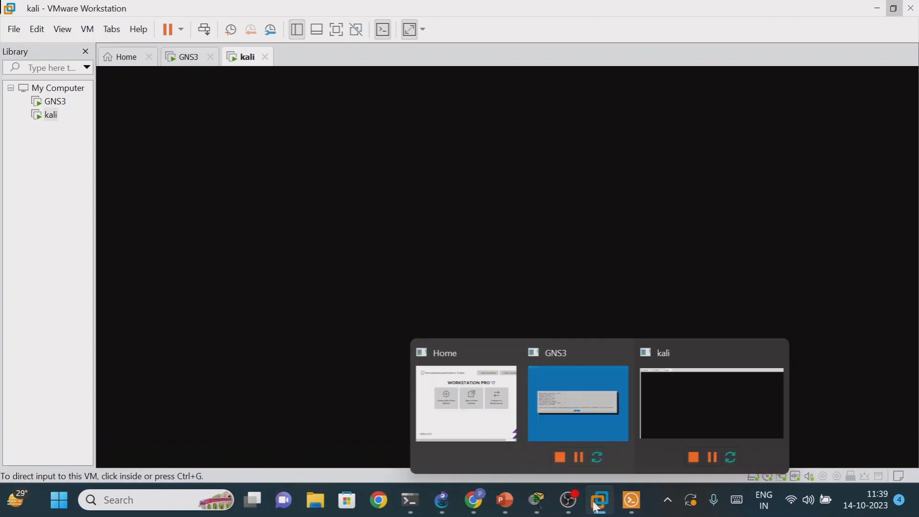
click(673, 400)
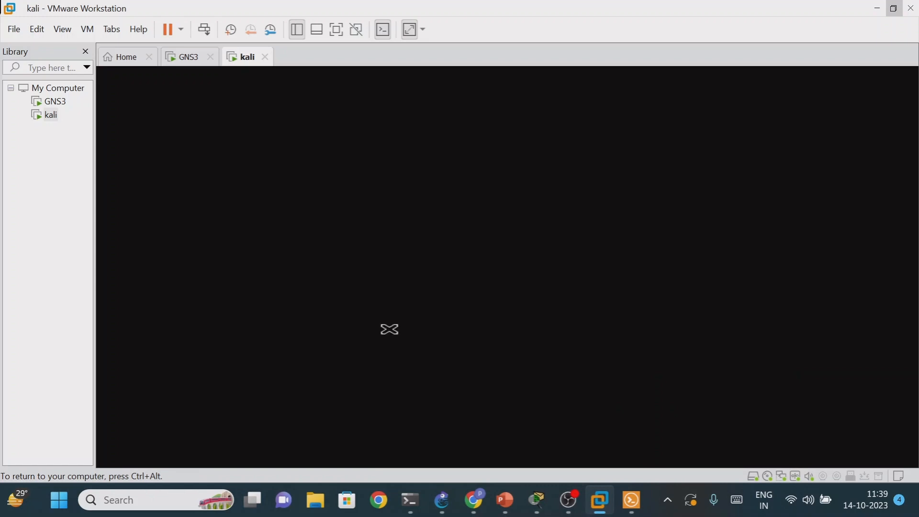
mouse_move(470, 502)
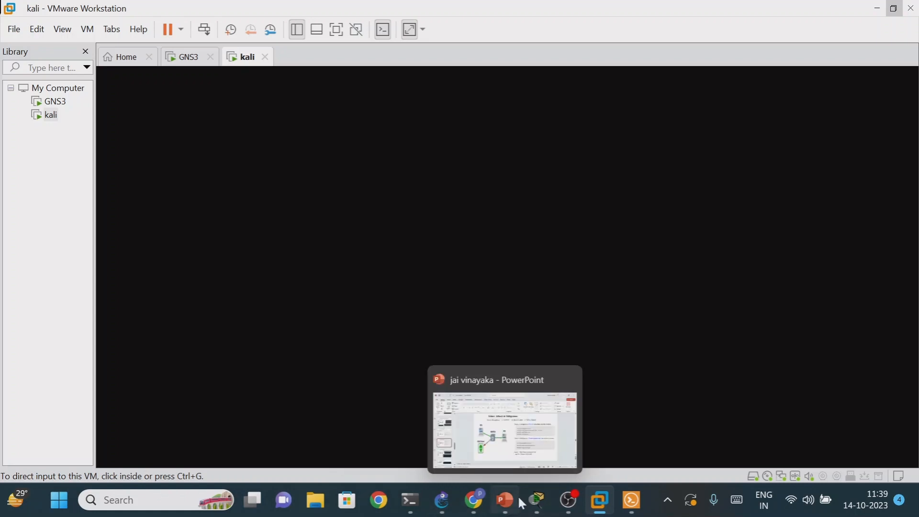
mouse_move(568, 508)
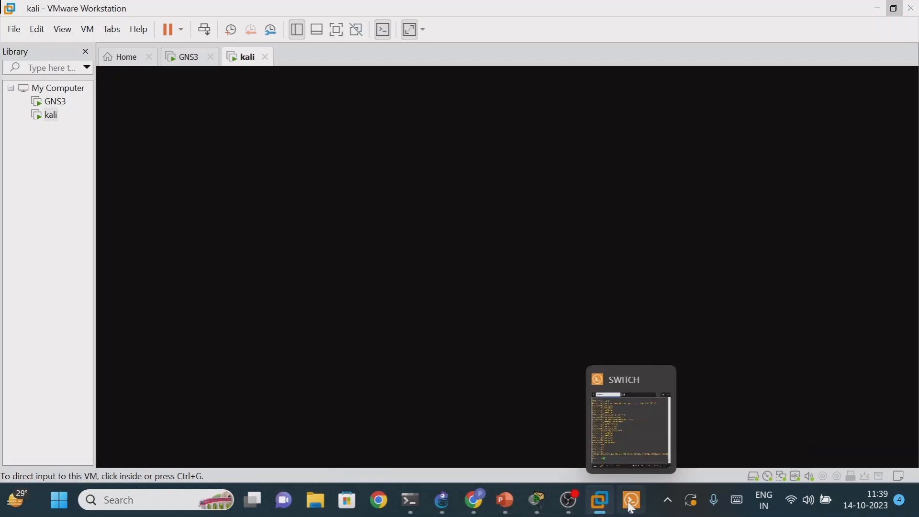
click(632, 501)
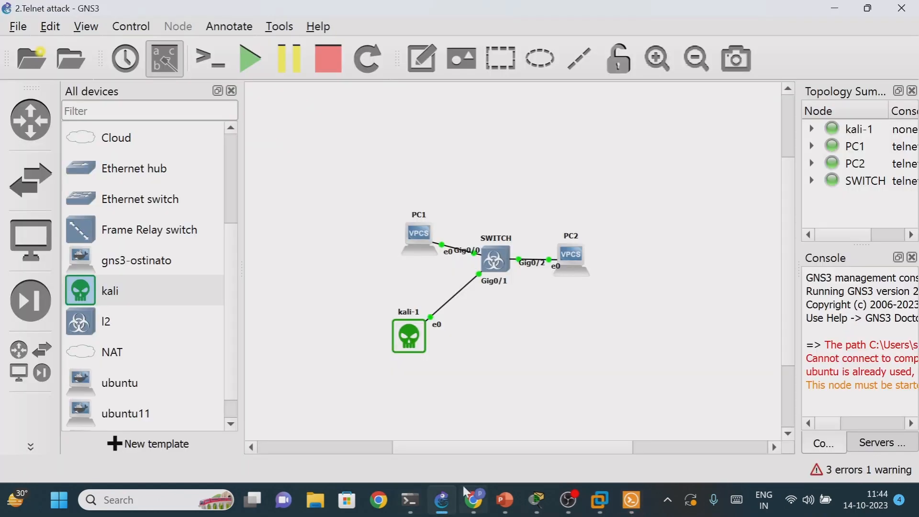
- Switch to the kali virtual machine and list its network interfaces with ifconfig, then minimize VMware Workstation
mouse_move(412, 501)
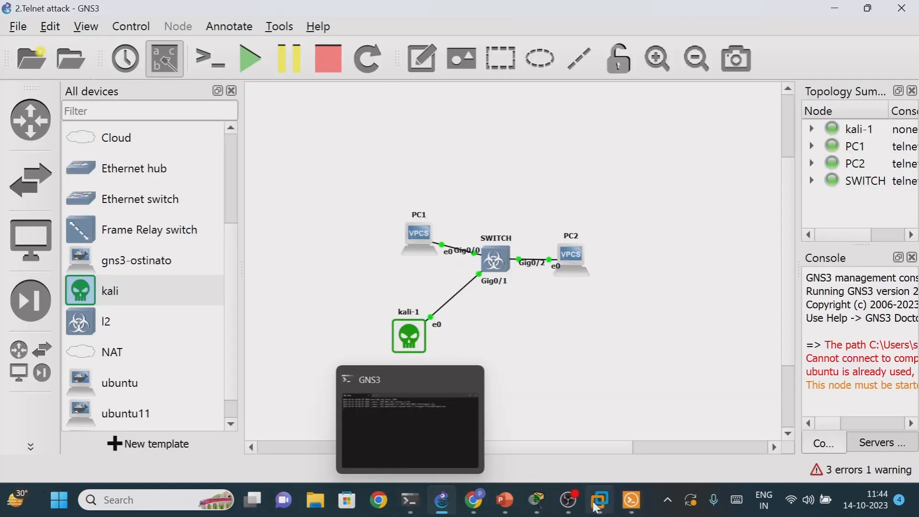
mouse_move(599, 500)
click(680, 398)
click(314, 113)
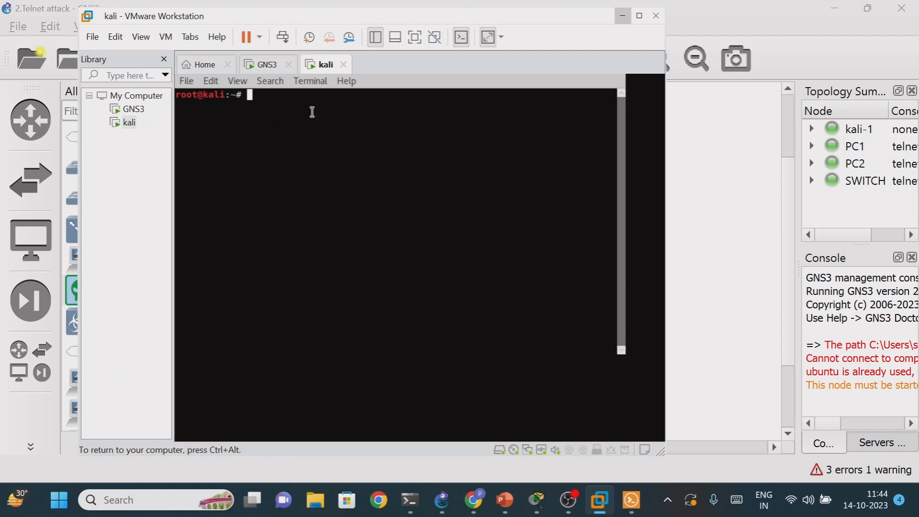
text(ifconfig)
key(Return)
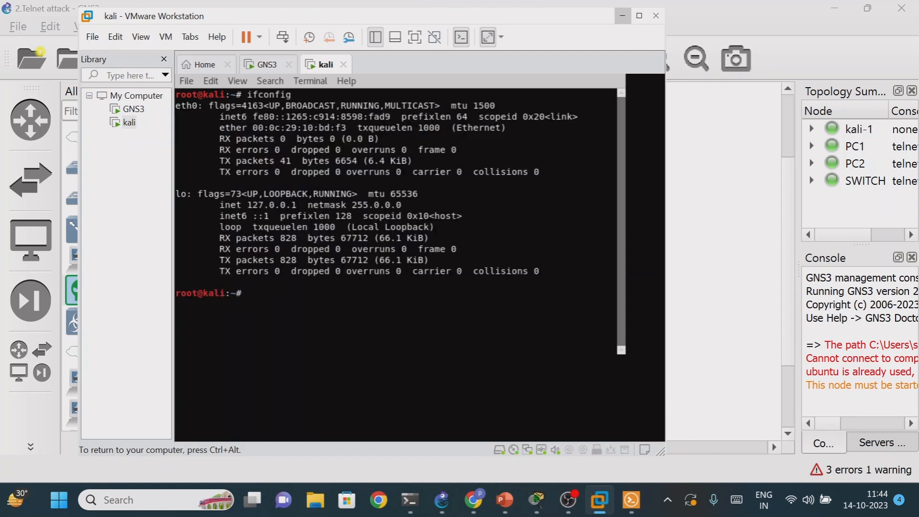
key(Return)
key(Return)
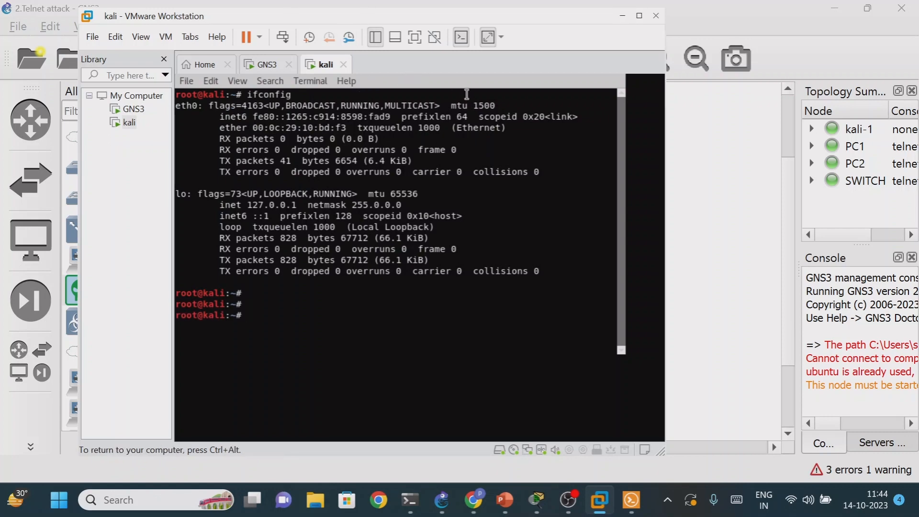
click(622, 16)
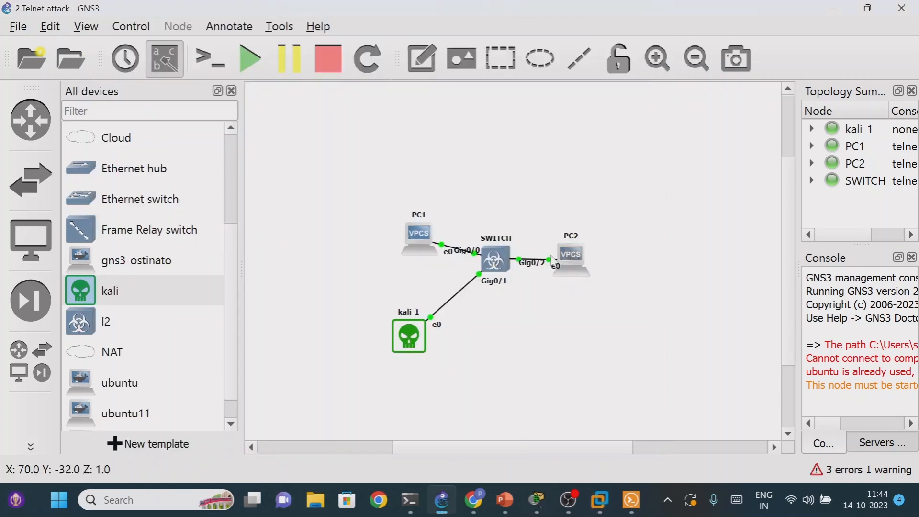
- Switch to the SWITCH console in Solar-PuTTY and enter global configuration mode with config t
click(632, 503)
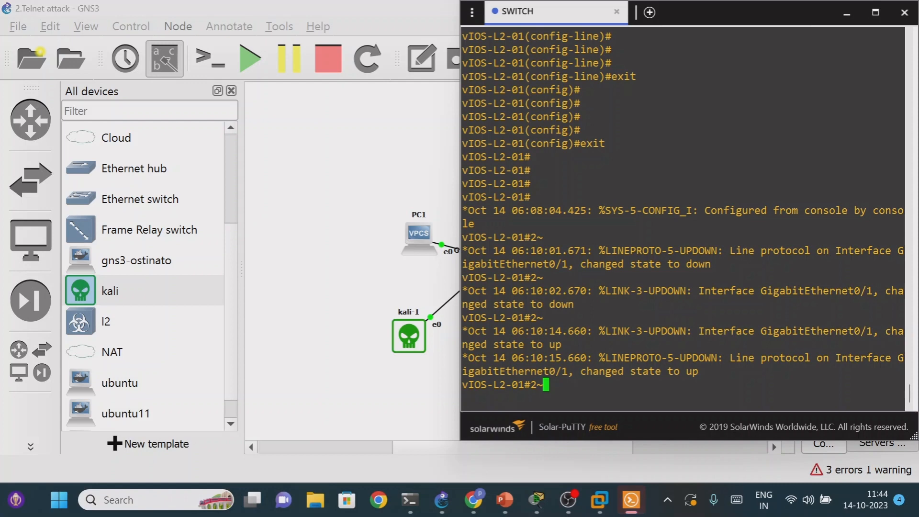
key(Return)
key(Return)
key(Return)
key(Return)
key(Return)
text(config t)
key(Return)
key(Return)
key(Return)
key(Return)
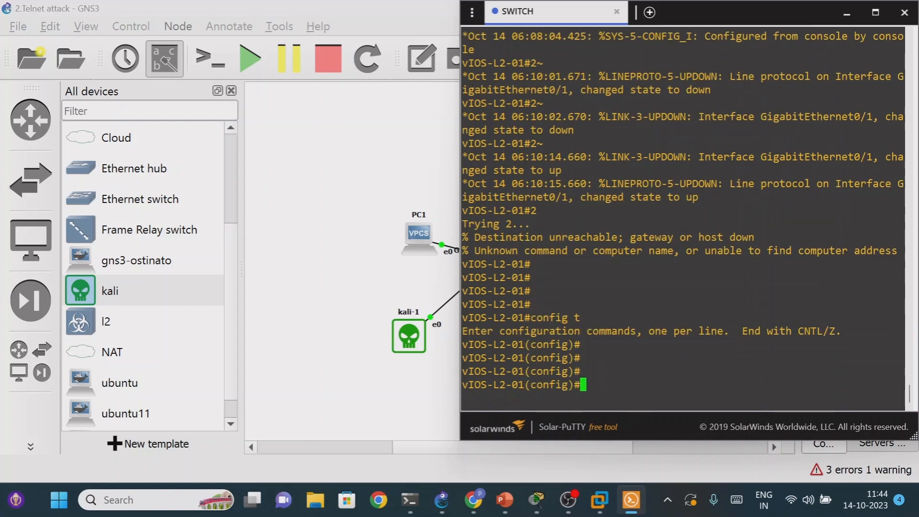
- Open interface configuration for VLAN 1 on the switch with interface vlan 1
text(inter)
key(BackSpace)
key(Tab)
key(Tab)
text(vlan)
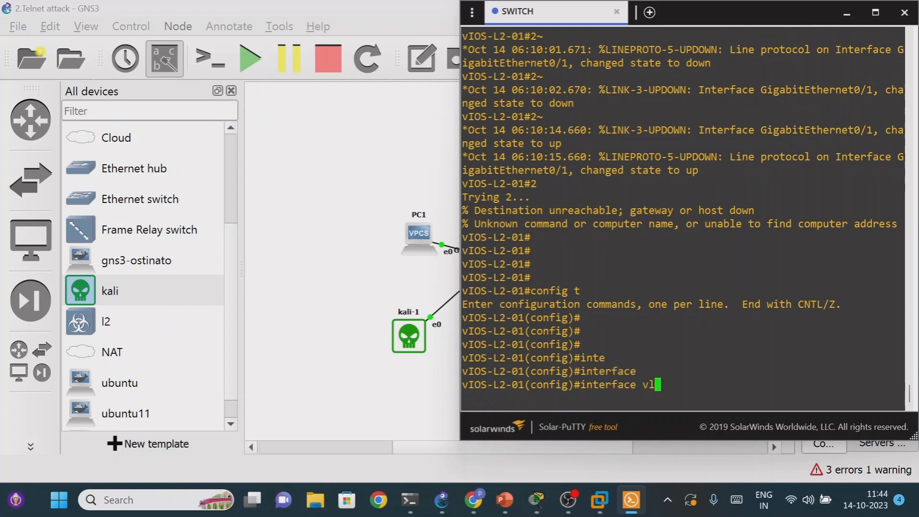
key(Tab)
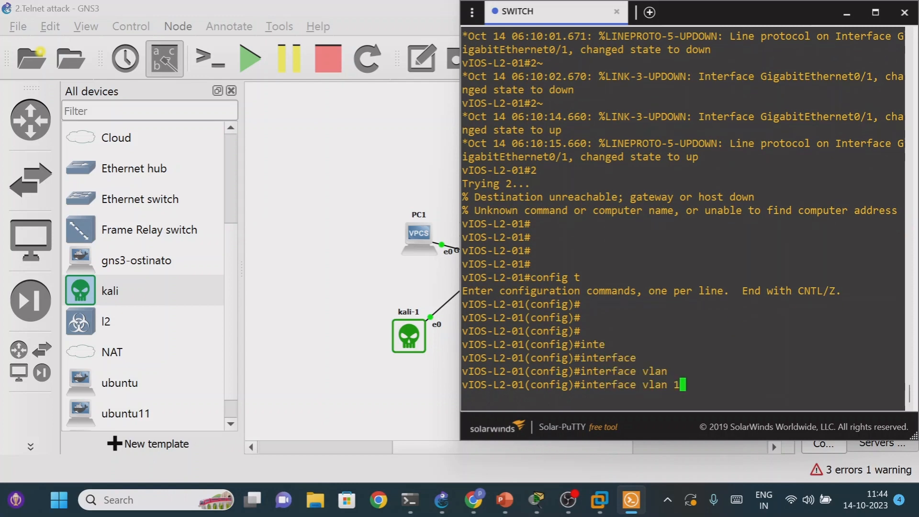
text(1)
key(Return)
- Assign the VLAN 1 interface the IP address 192.168.1.1 with subnet mask 255.255.255.0
text(ip add )
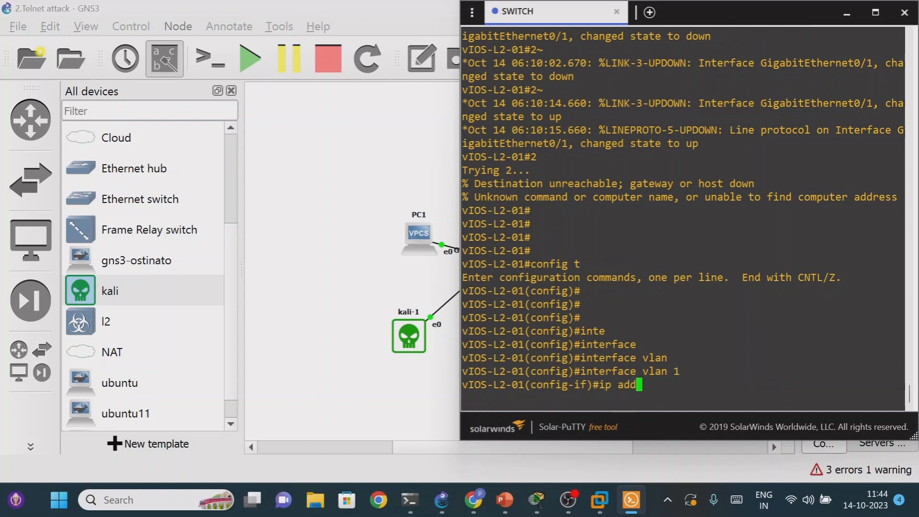
text(1)
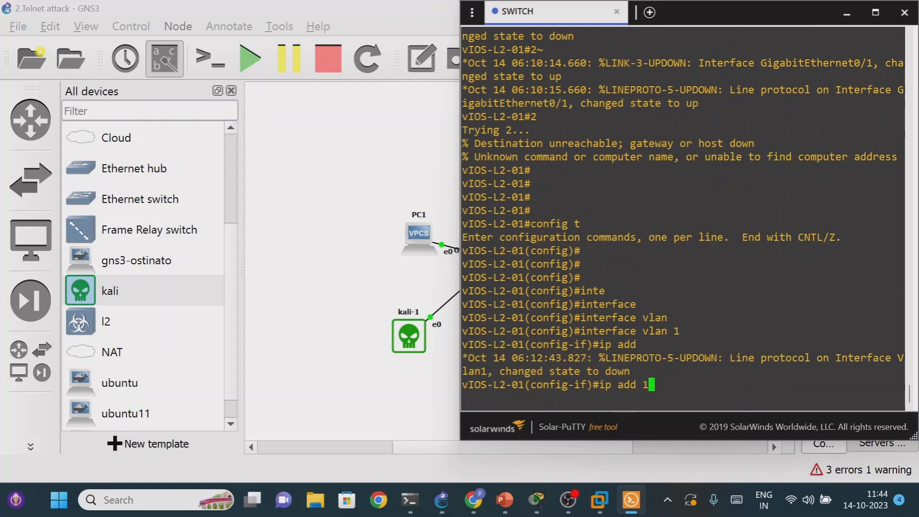
text(92.16)
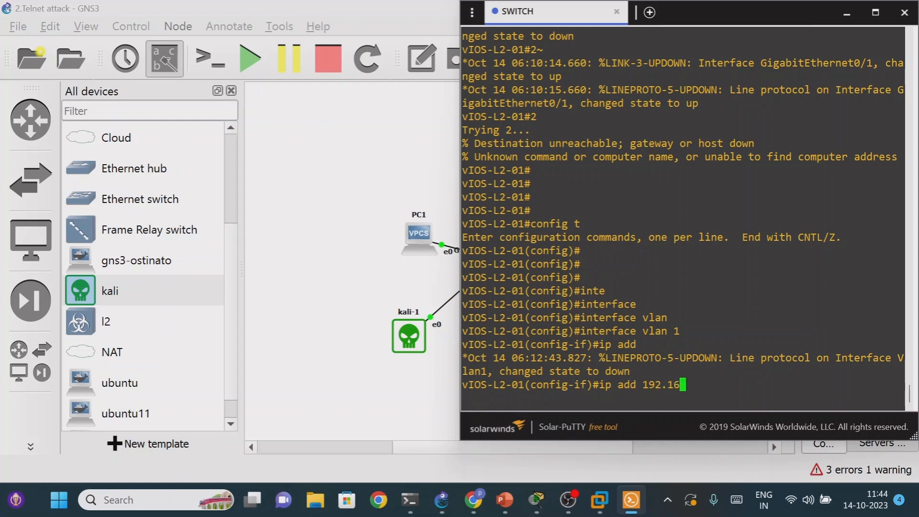
text(8.1.1 255.255.)
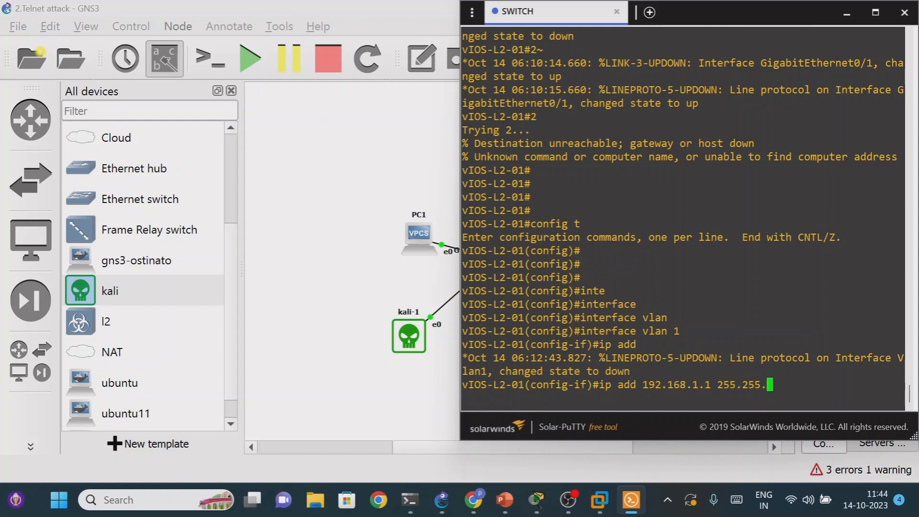
text(255.0)
key(Return)
- Enable the VLAN 1 interface with no shutdown, check its link and line protocol messages, and minimize the switch console
text(no sh)
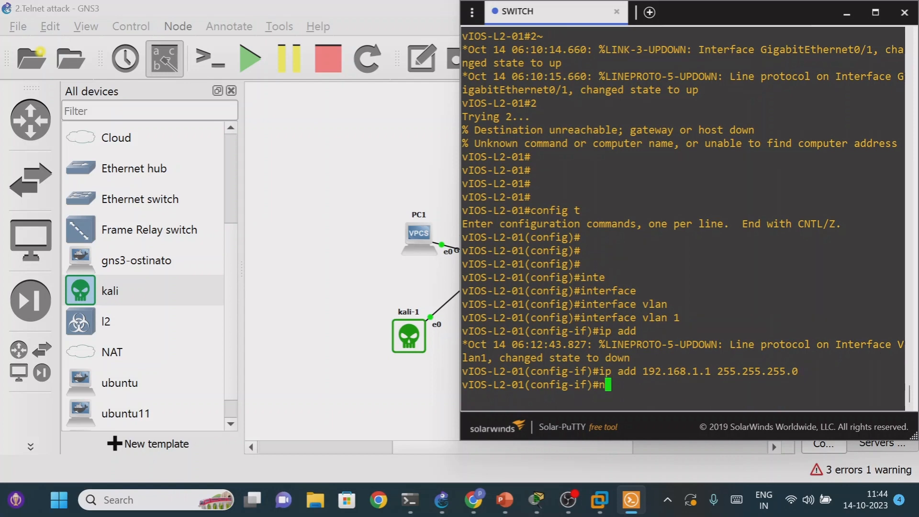
key(Tab)
key(Return)
key(Return)
key(Return)
key(Return)
key(Return)
key(Return)
key(Return)
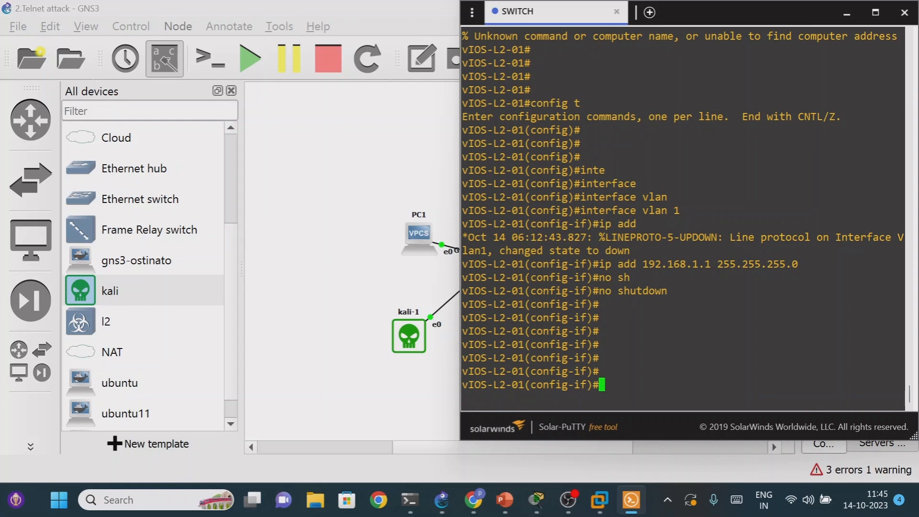
drag(800, 358, 871, 358)
drag(719, 358, 814, 358)
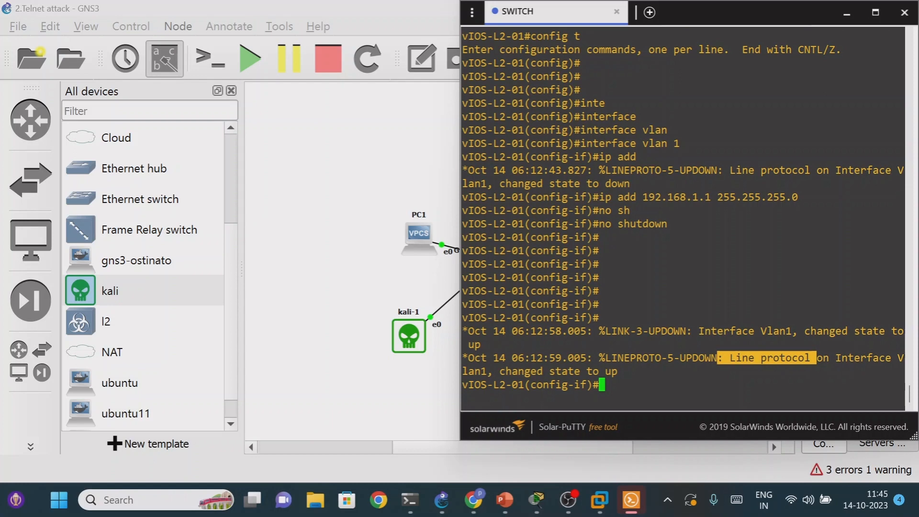
drag(549, 371, 620, 371)
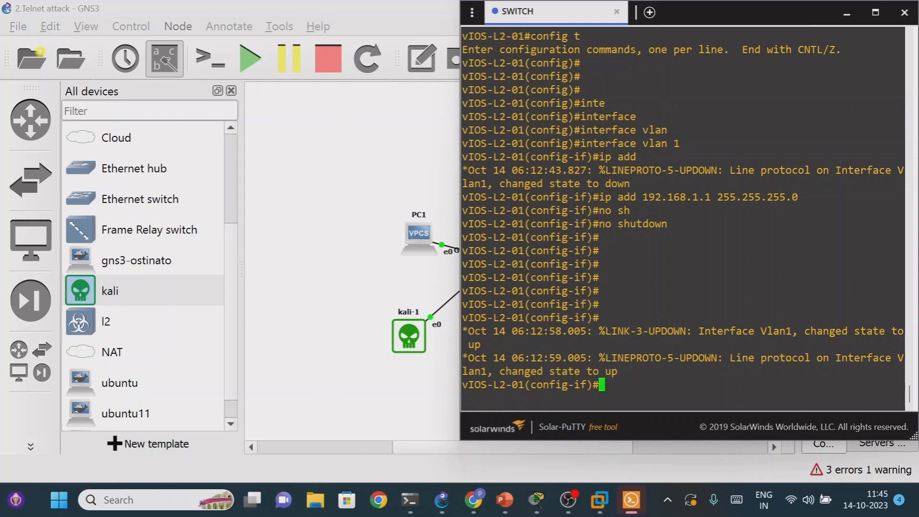
click(848, 12)
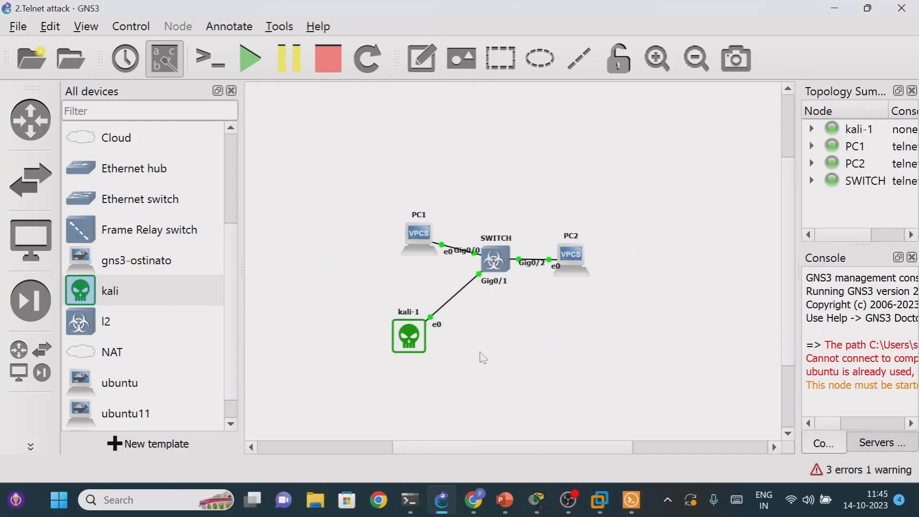
- In the kali virtual machine's terminal, set eth0 to 192.168.1.10 with netmask 255.255.255.0 using ifconfig
mouse_move(568, 506)
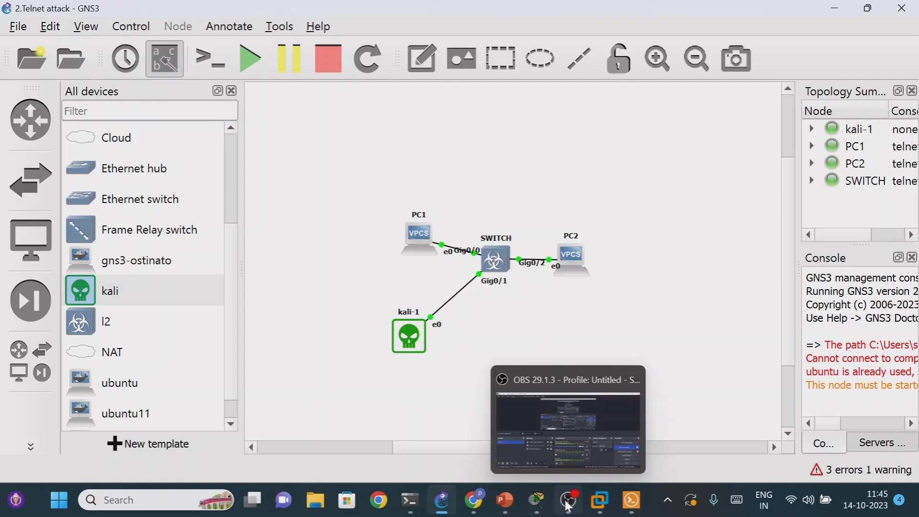
mouse_move(599, 503)
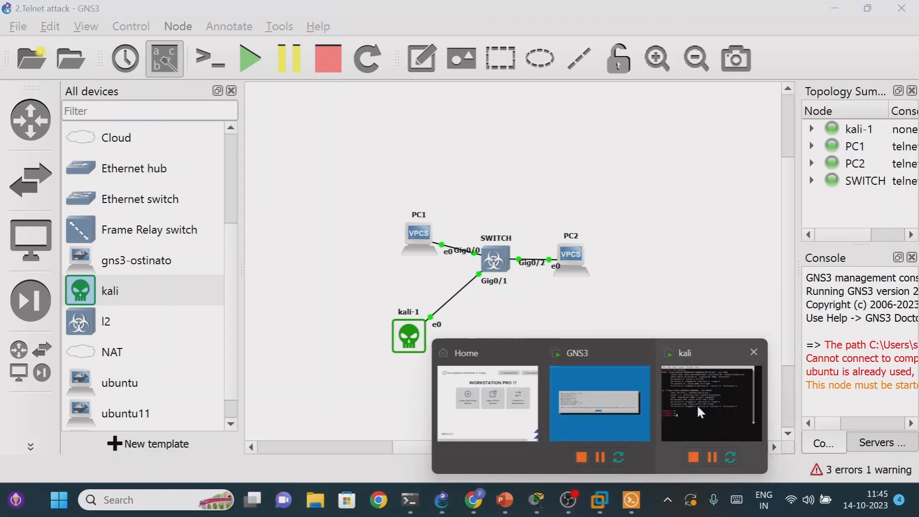
click(698, 416)
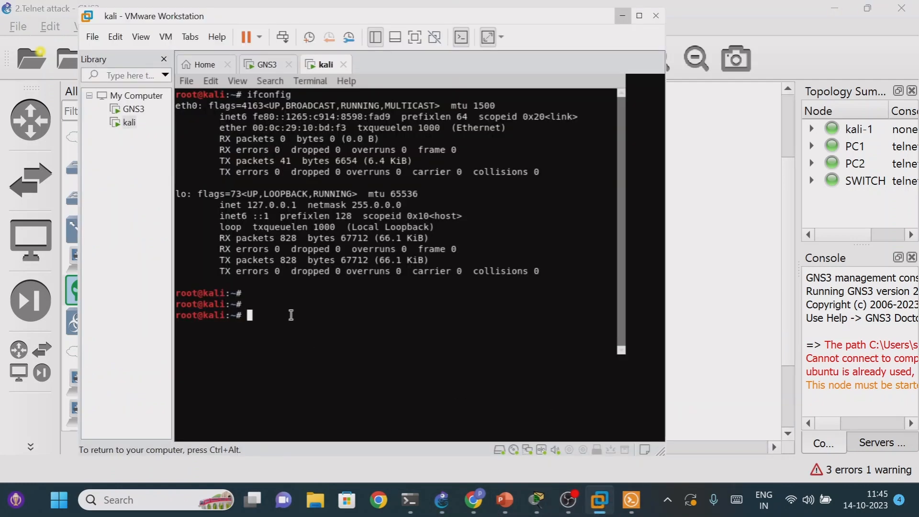
text(ifconfig eth0 192)
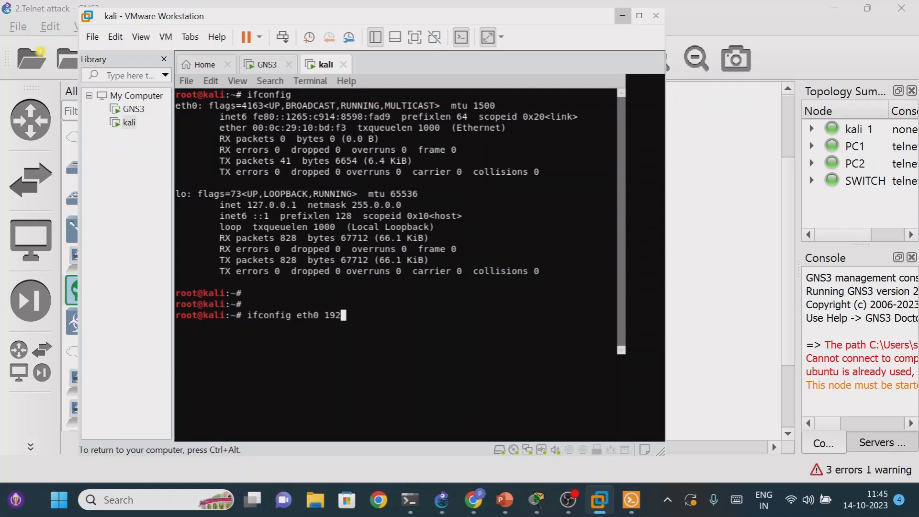
text(.168.1.10 netmask 255.255.255.0)
key(Return)
key(Return)
key(Return)
- List kali's network interfaces with ifconfig and check the IP address on eth0
text(ifconfig)
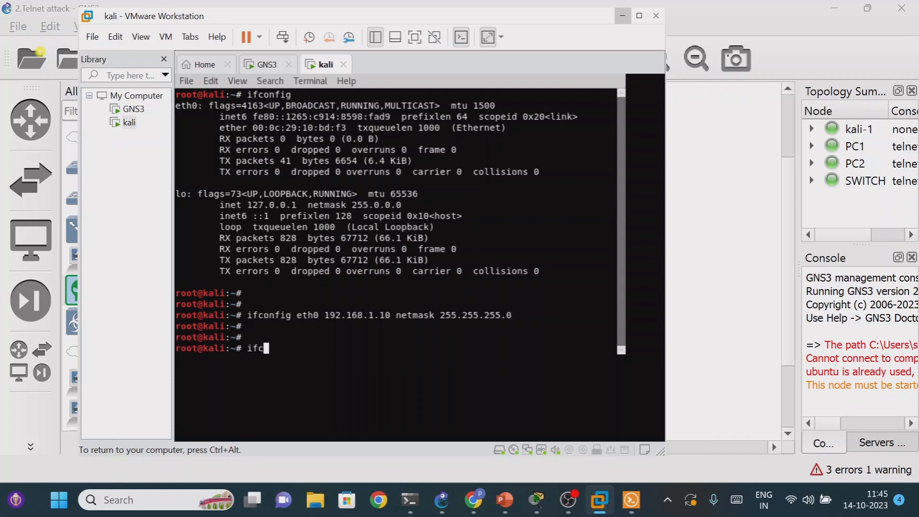
key(Return)
key(Return)
key(Return)
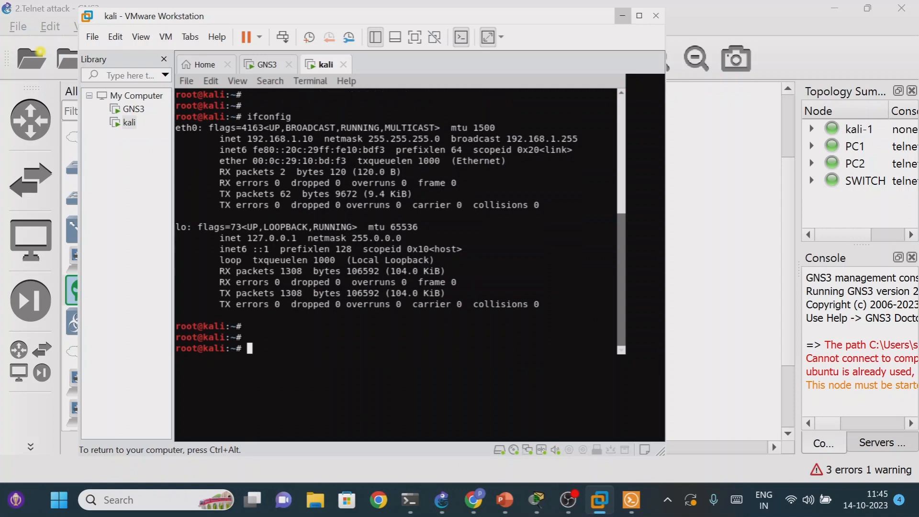
drag(252, 138, 304, 139)
click(276, 349)
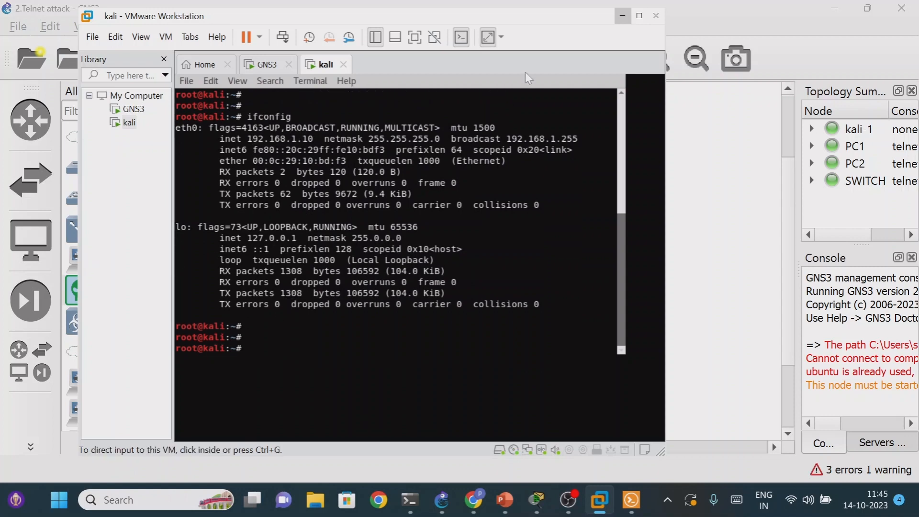
- Bring up the switch console for reference, ping 192.168.1.1 from the kali terminal, and stop the ping after a few replies
click(631, 500)
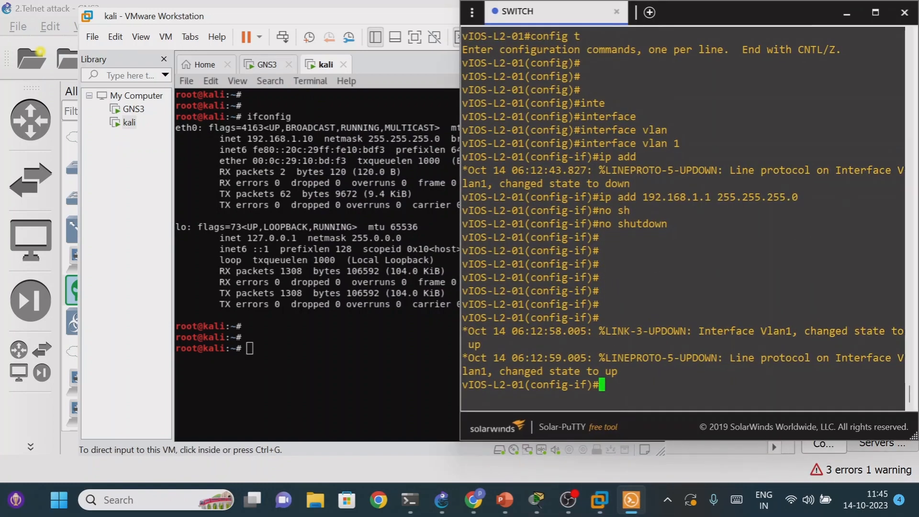
click(363, 345)
text(ping 192.168.1)
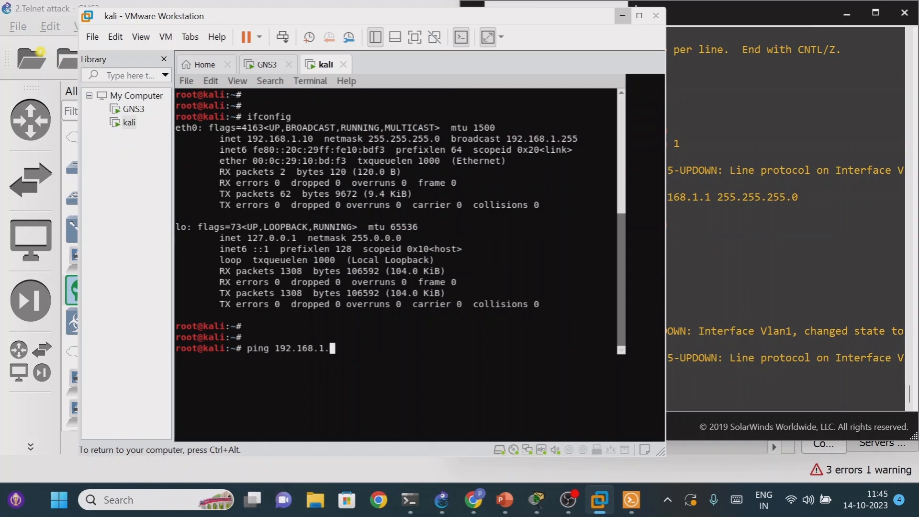
text(.1)
key(Return)
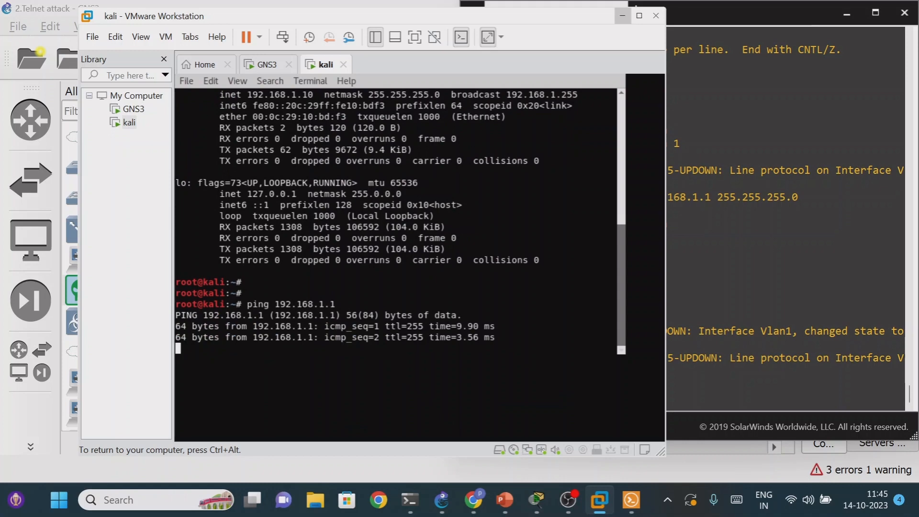
key(ctrl+c)
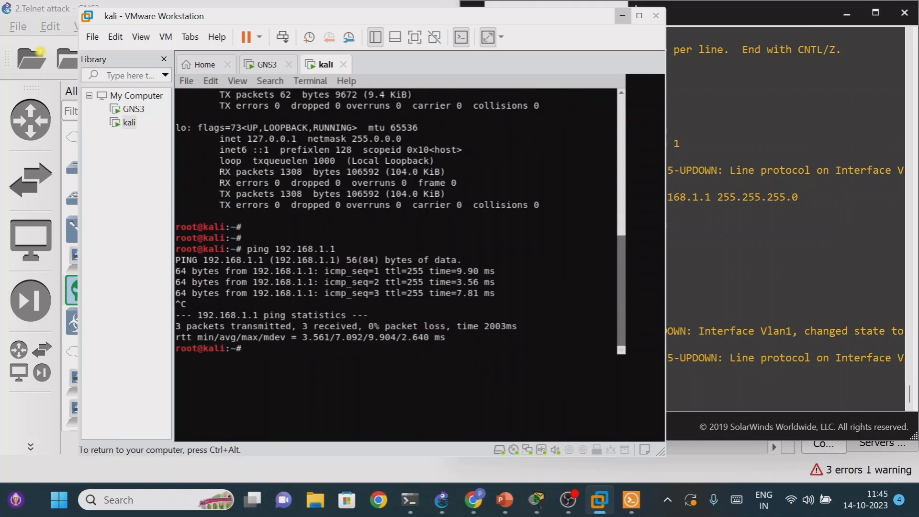
- Enter the command telnet 192.168.1.1 in the kali terminal to connect to the switch
text(telnet 192.168.1.1)
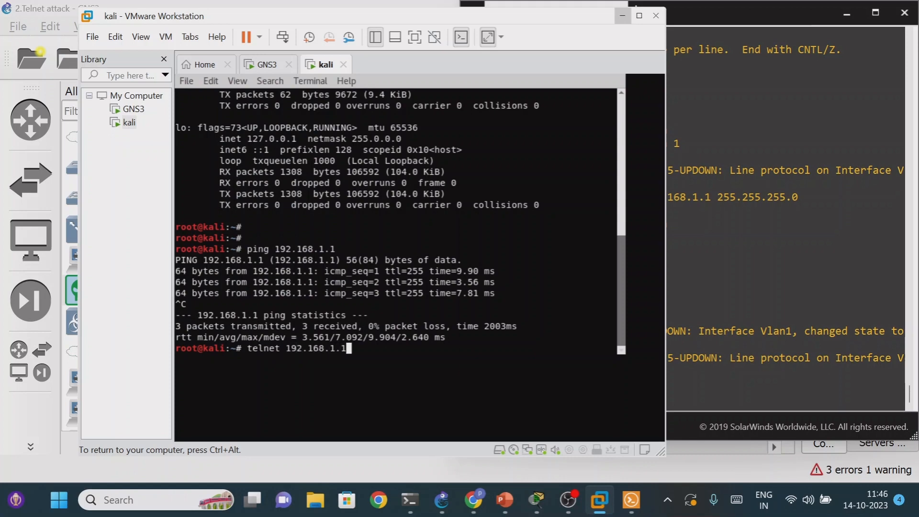
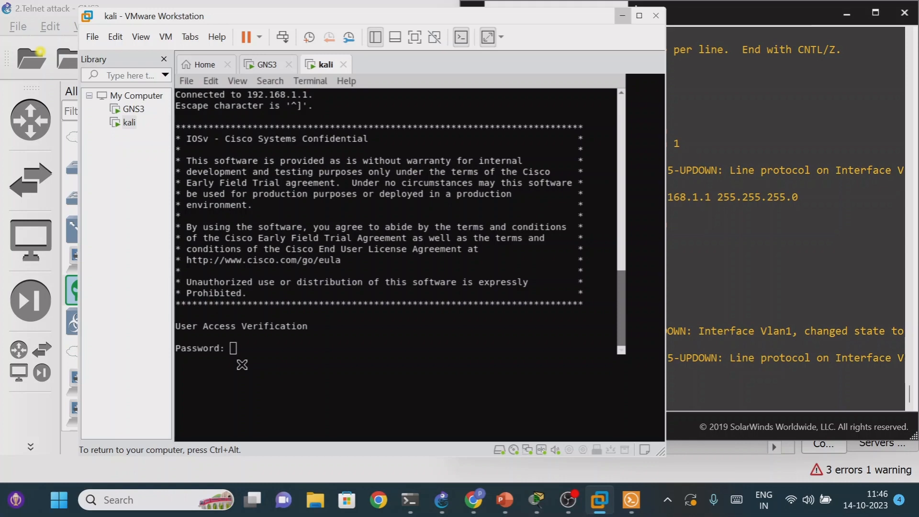
- Focus the kali terminal at the switch's Telnet password prompt
click(286, 352)
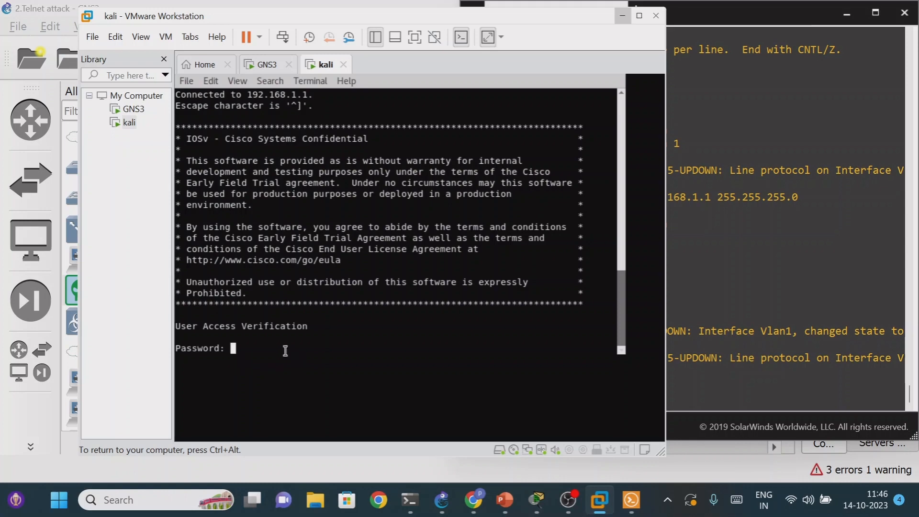
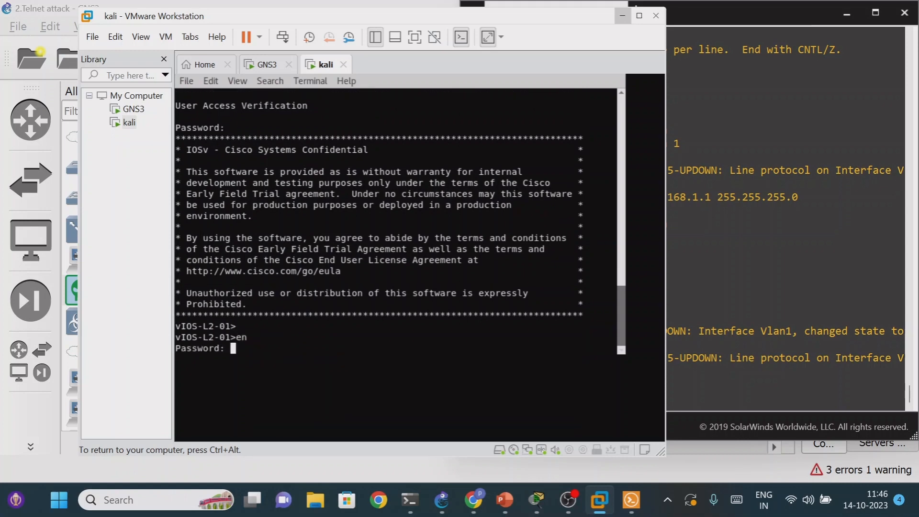
- Submit the enable password to enter privileged mode on the switch
key(Return)
key(Return)
key(Return)
key(Return)
- Examine the switch's running configuration over the Telnet session, paging through to the VLAN section, and quit the listing
text(sh run)
key(Tab)
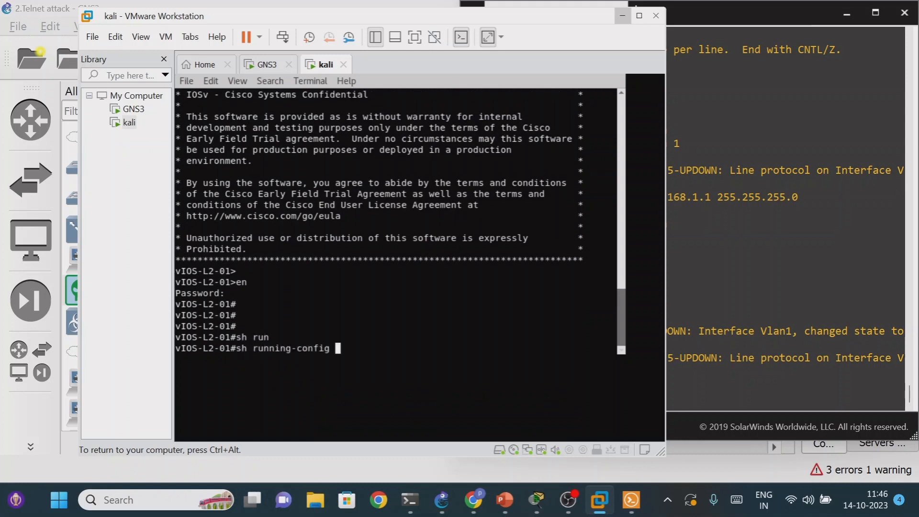
key(Return)
key(Return)
key(Return)
key(Return)
key(Return)
key(Return)
key(Return)
key(Return)
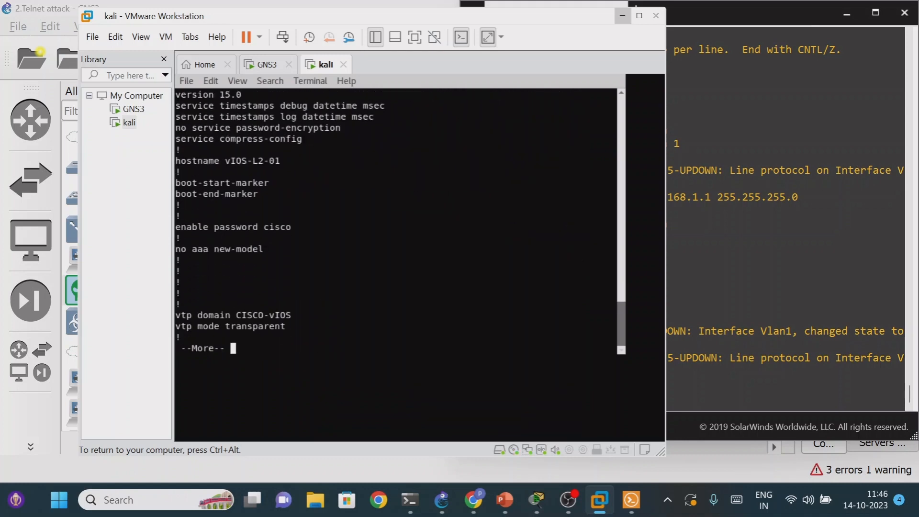
key(Return)
key(Return)
key(Return)
key(Return)
key(Return)
key(Return)
key(Return)
key(Return)
key(Return)
key(Return)
key(Return)
key(Return)
key(Return)
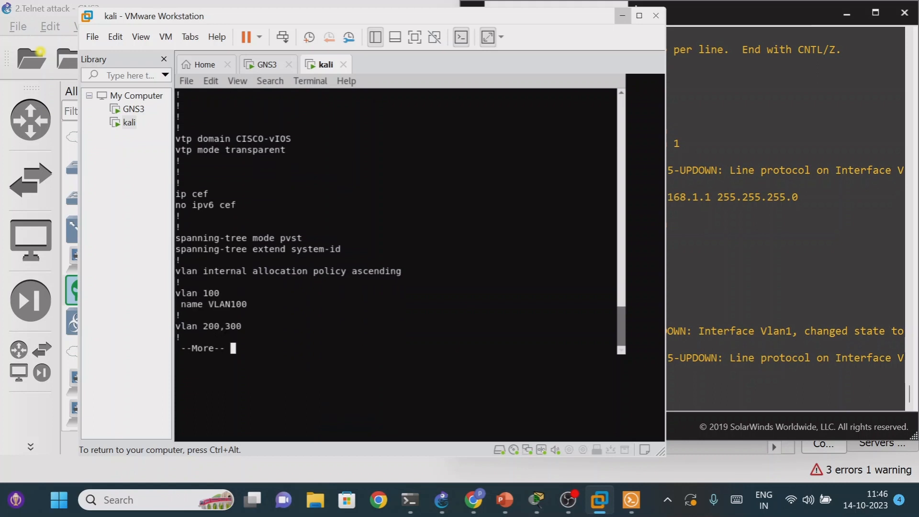
key(q)
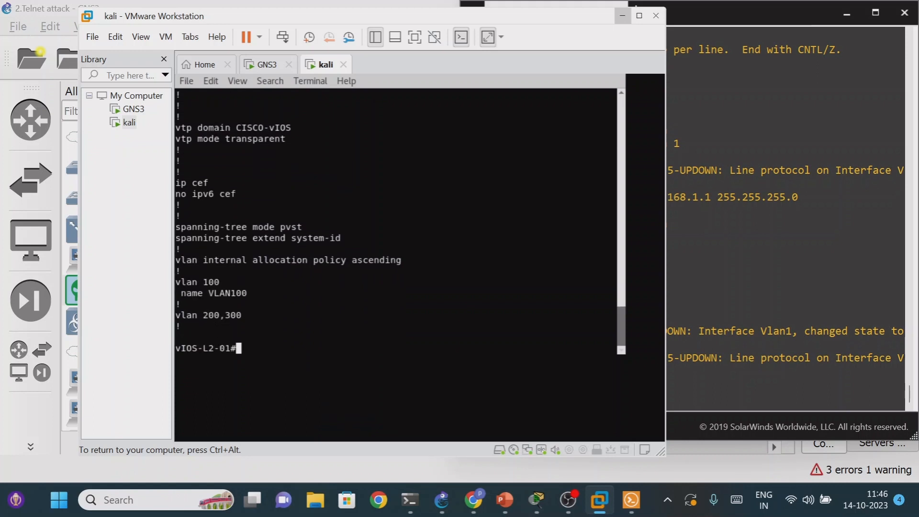
- Enter global configuration mode and set the switch's hostname to s1 over Telnet
text(confi t)
key(Return)
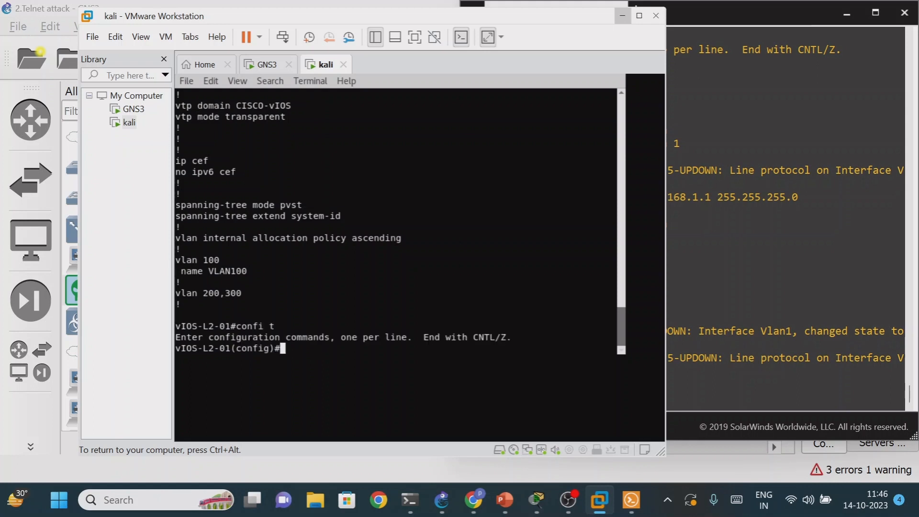
text(host)
text(n)
key(Tab)
text(s1)
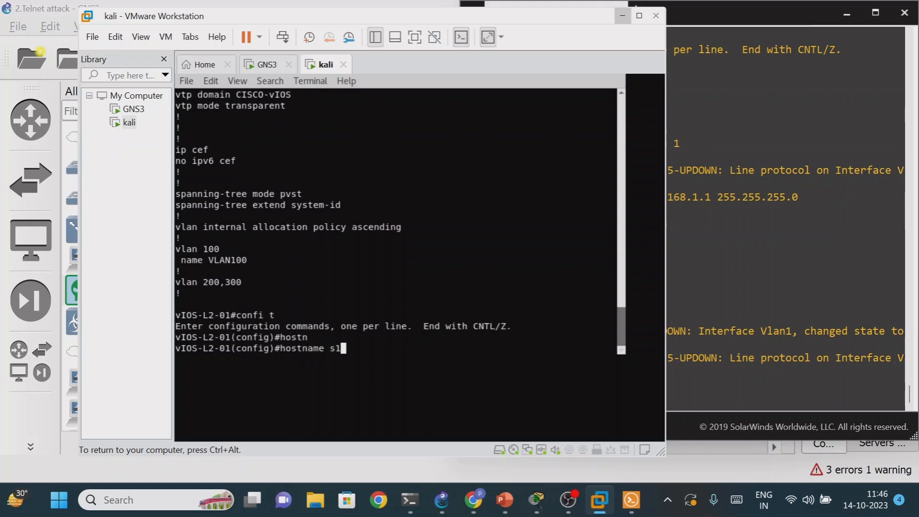
key(Return)
key(Return)
key(Return)
key(Return)
- Switch to the SWITCH console in Solar-PuTTY and check the hostname in its prompt
key(ctrl+alt)
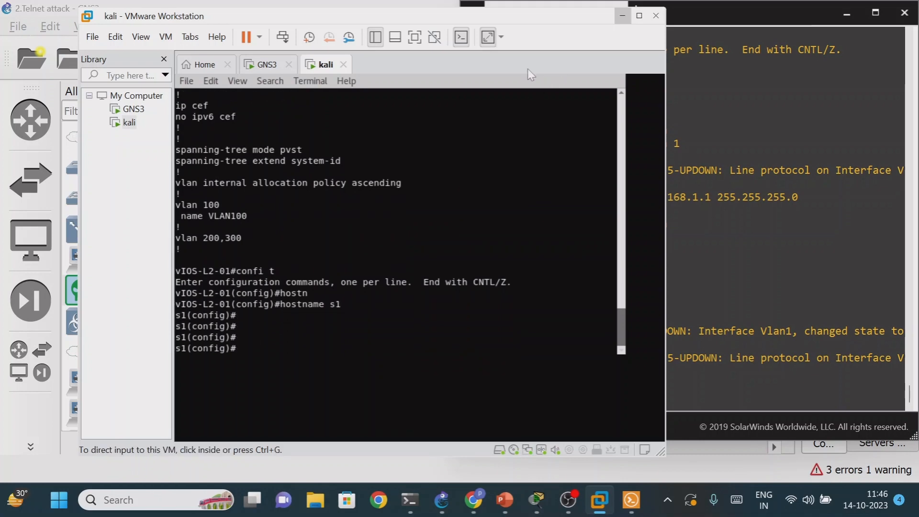
click(623, 16)
key(Return)
key(Return)
key(Return)
key(Return)
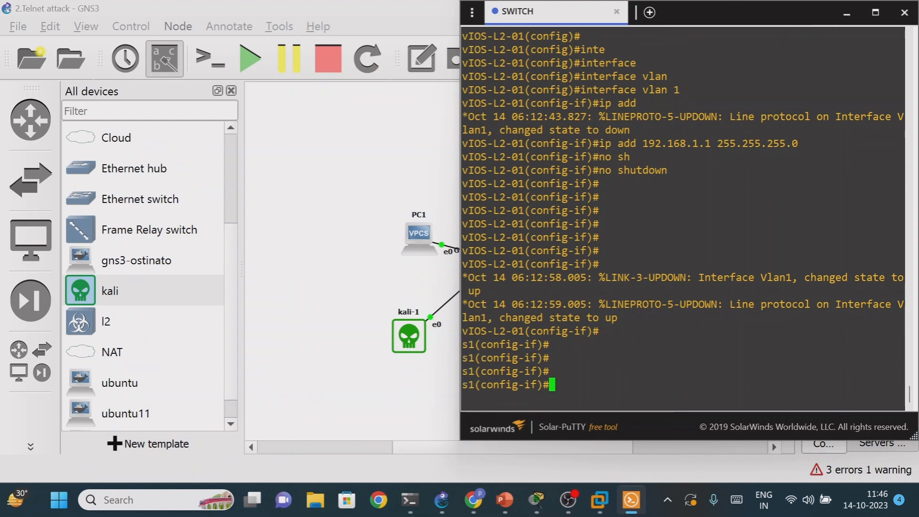
- Start an Ethernet packet capture on the kali-1 to SWITCH link in GNS3, with file name kali-1_Ethernet0_to_SWITCH_Gig01 and the capture visualization program enabled
click(847, 13)
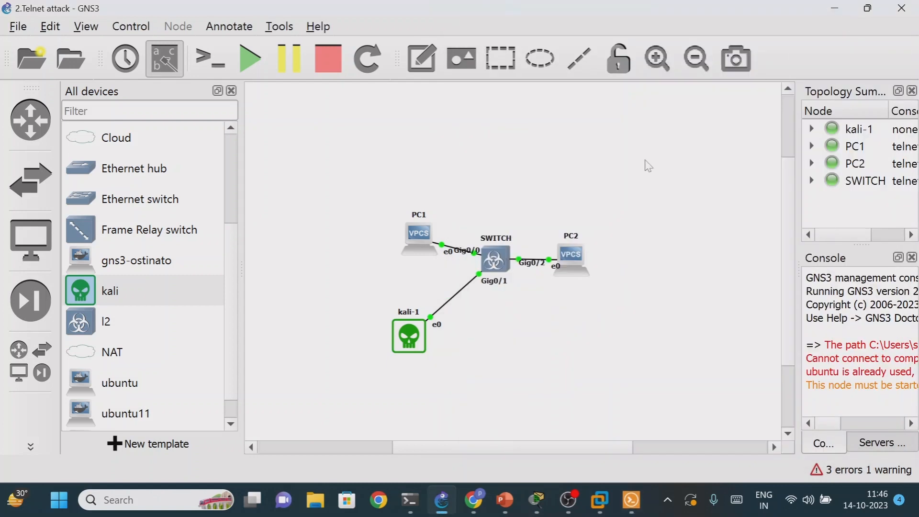
right_click(454, 296)
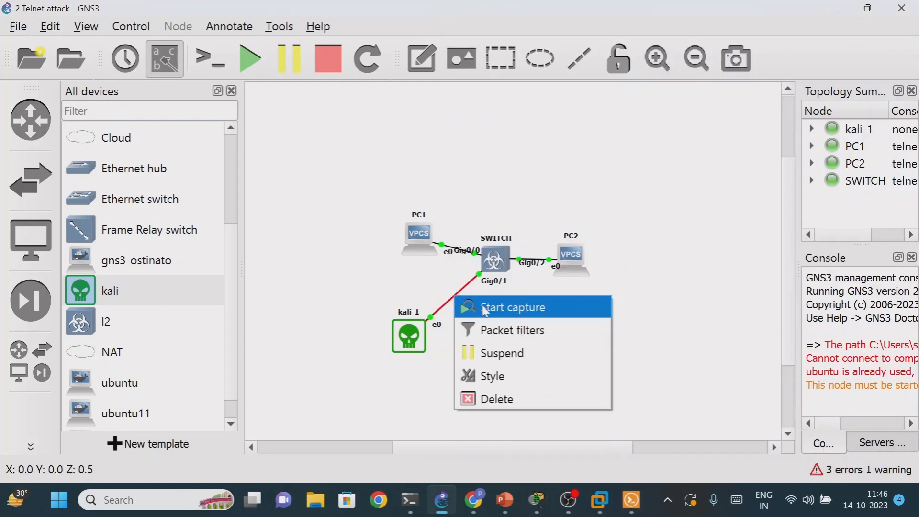
click(530, 309)
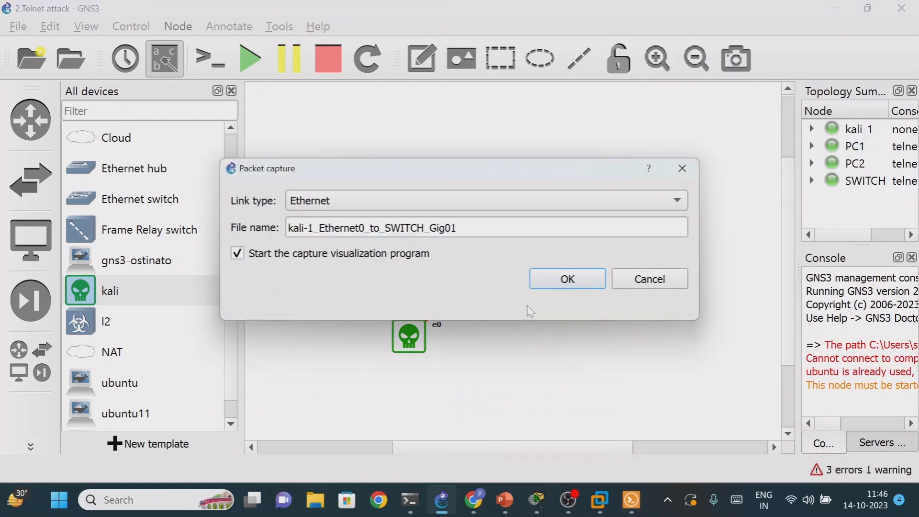
click(581, 282)
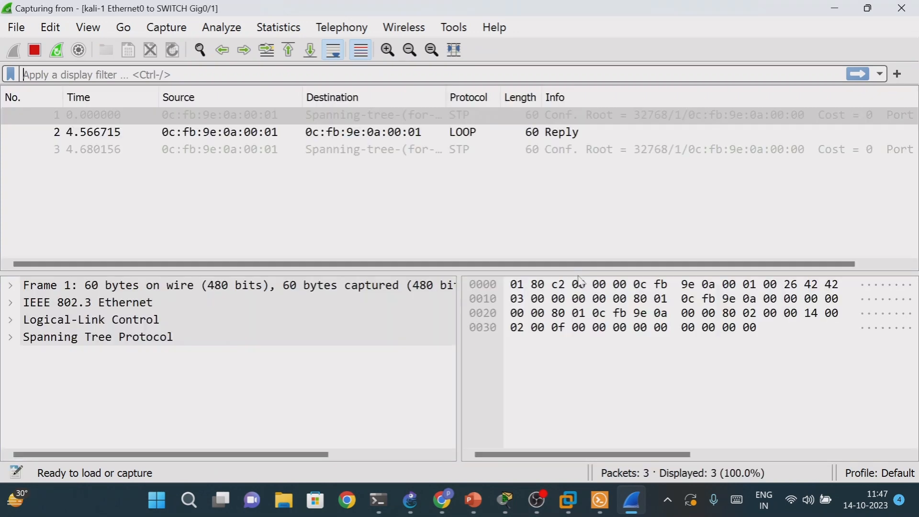
click(554, 376)
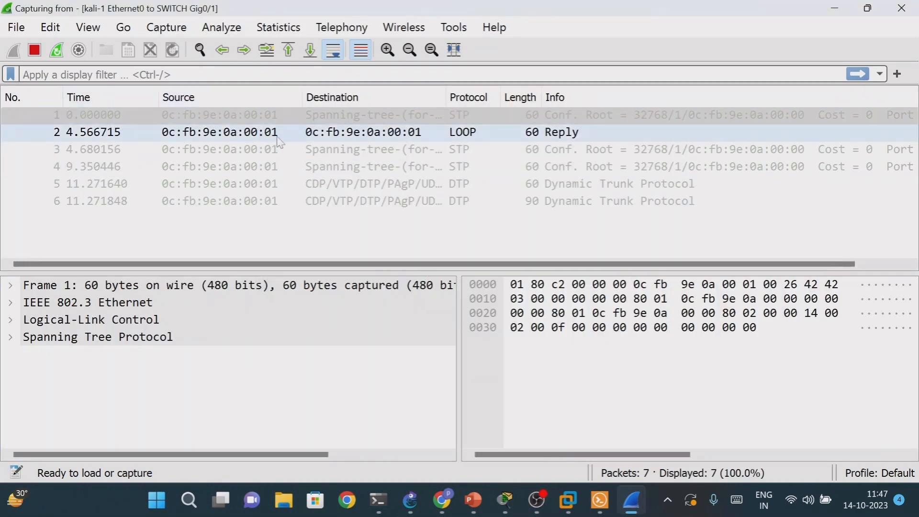
- Leave the Wireshark capture running and switch back to the kali terminal in VMware Workstation
click(838, 9)
mouse_move(507, 505)
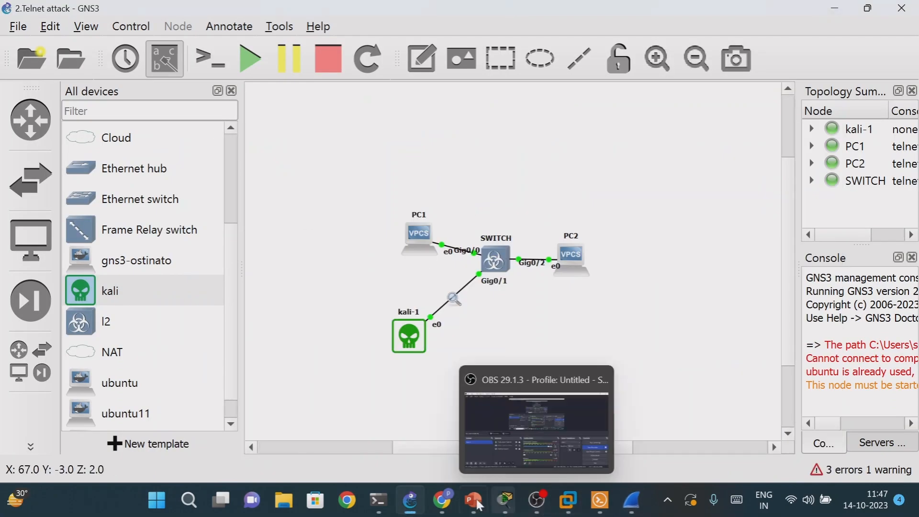
click(569, 500)
click(680, 402)
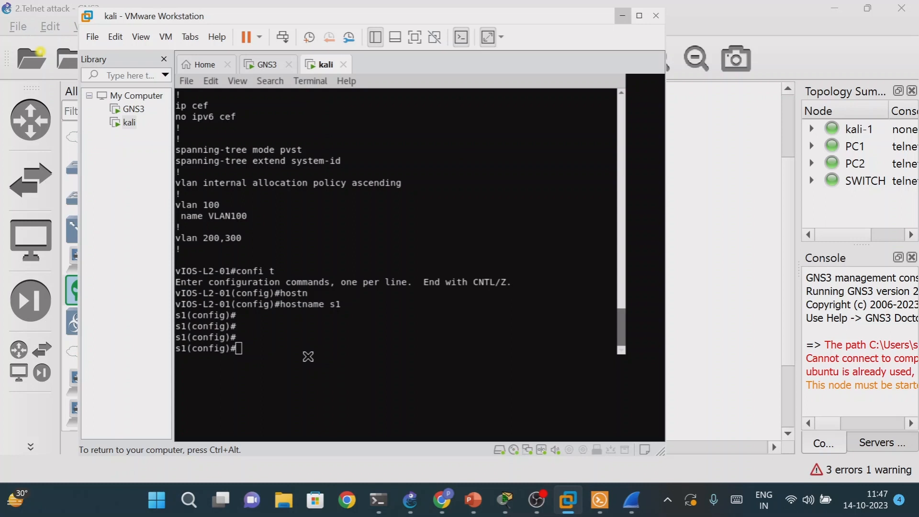
key(ctrl+alt)
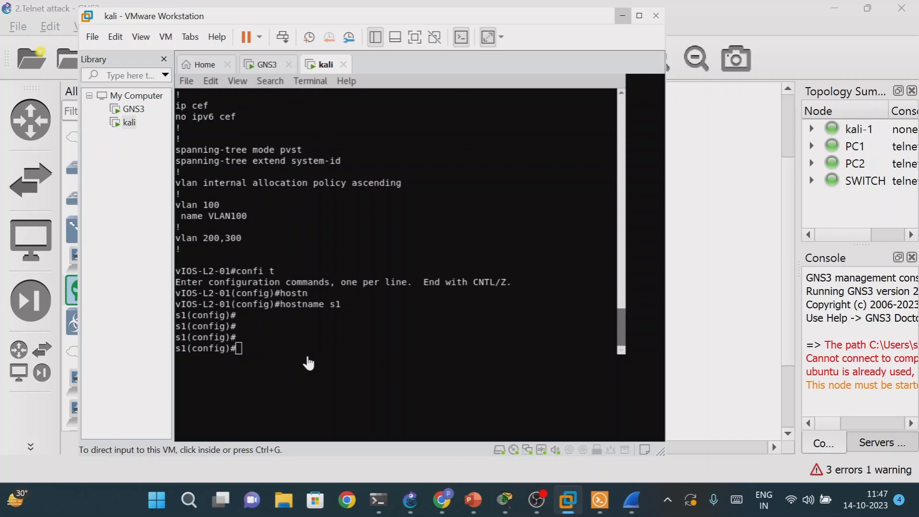
click(307, 363)
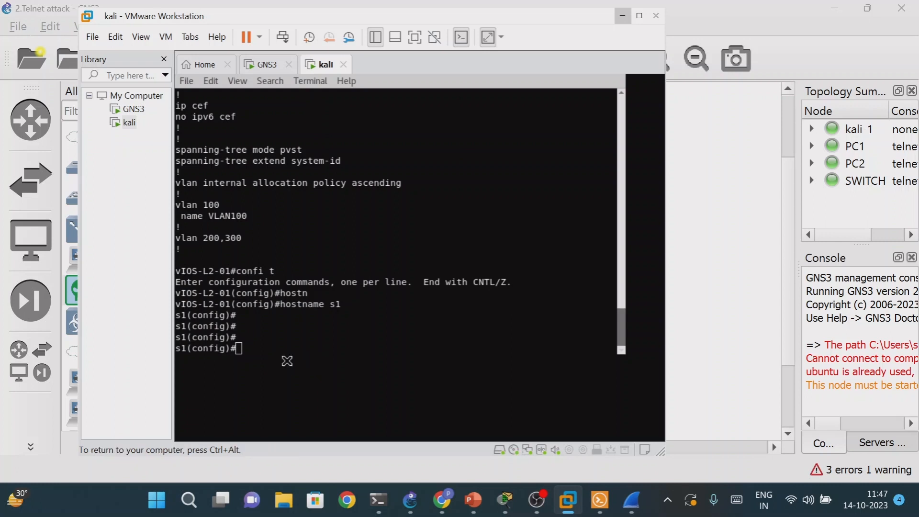
key(ctrl+alt)
click(388, 264)
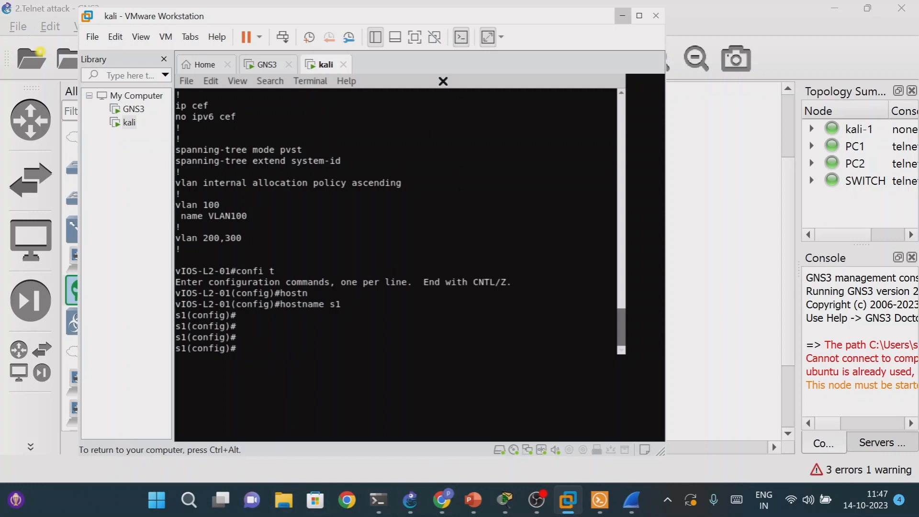
- Exit the switch's configuration mode and close the Telnet session, returning to kali's root shell
text(exit)
key(Return)
key(Return)
key(Return)
key(Return)
text(exit)
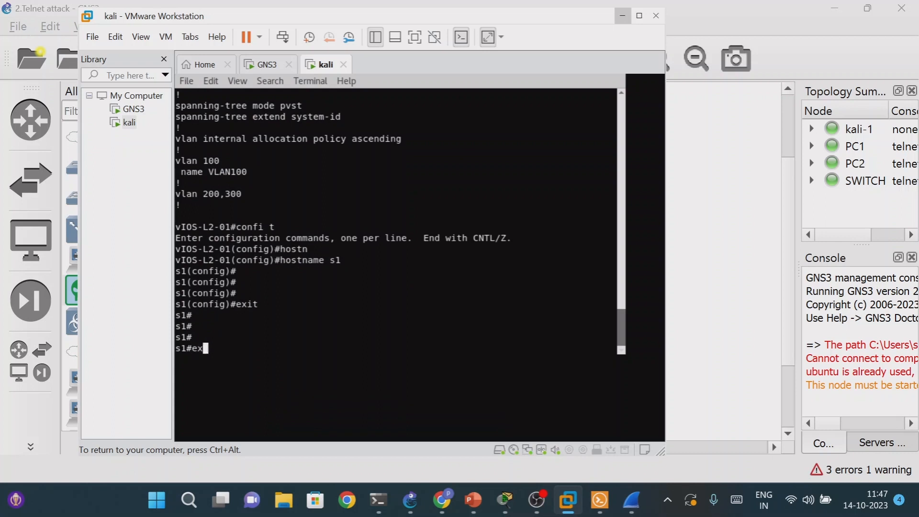
key(Return)
key(Return)
key(Return)
key(Return)
key(Return)
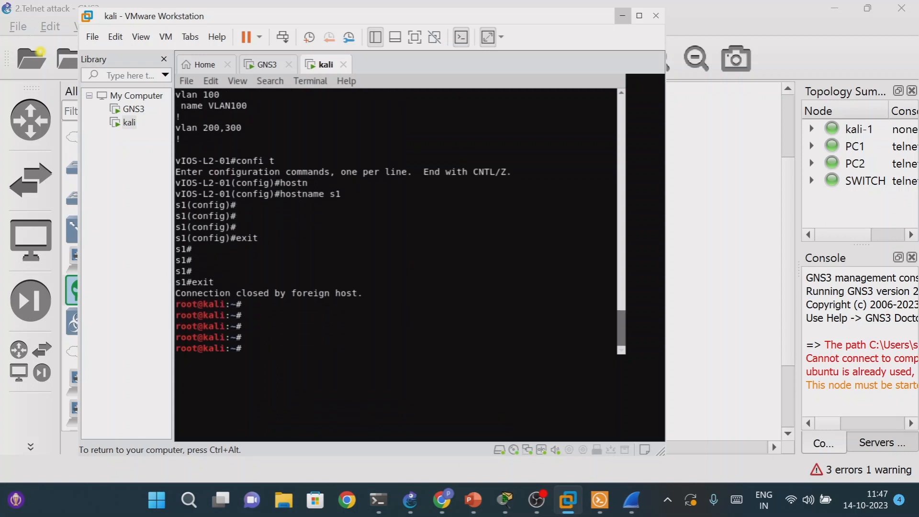
- Open a new Telnet session from kali to the switch at 192.168.1.1
text(telnet)
text(192.168.1.1)
key(Return)
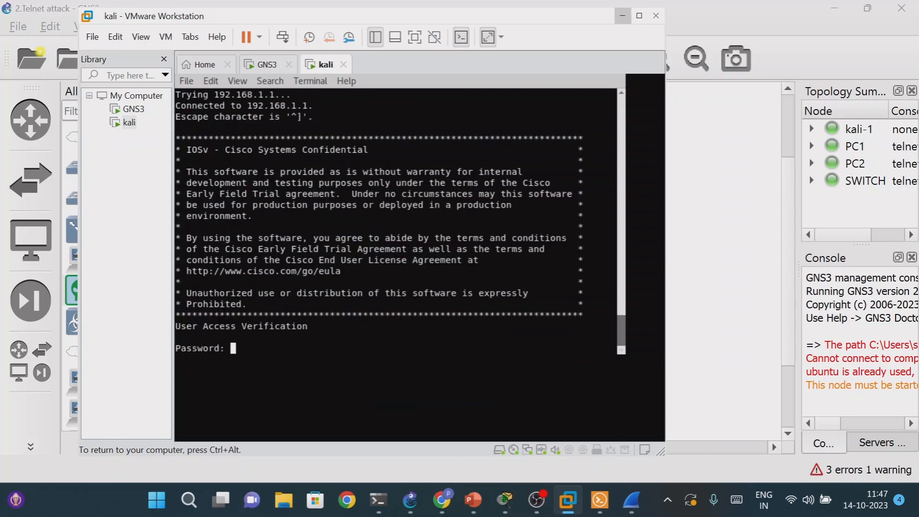
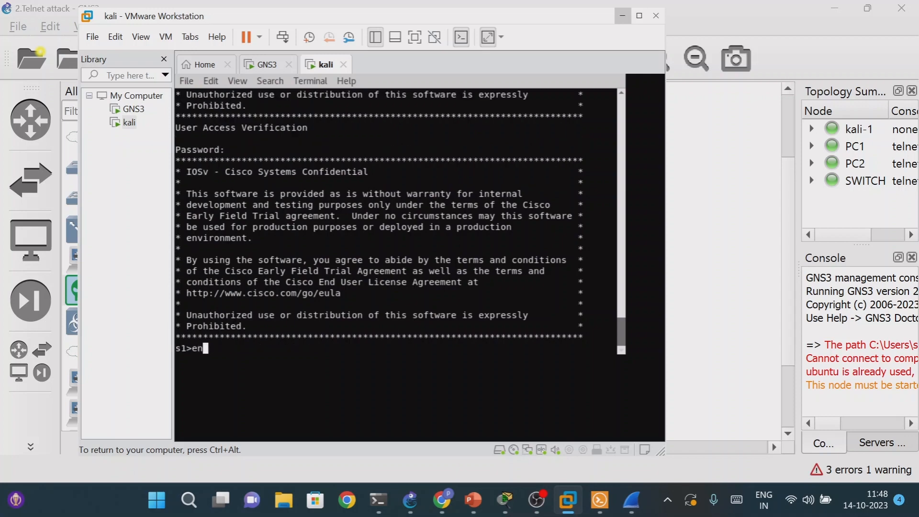
- Request privileged EXEC mode on switch s1 with the en command in kali's Telnet session
key(Return)
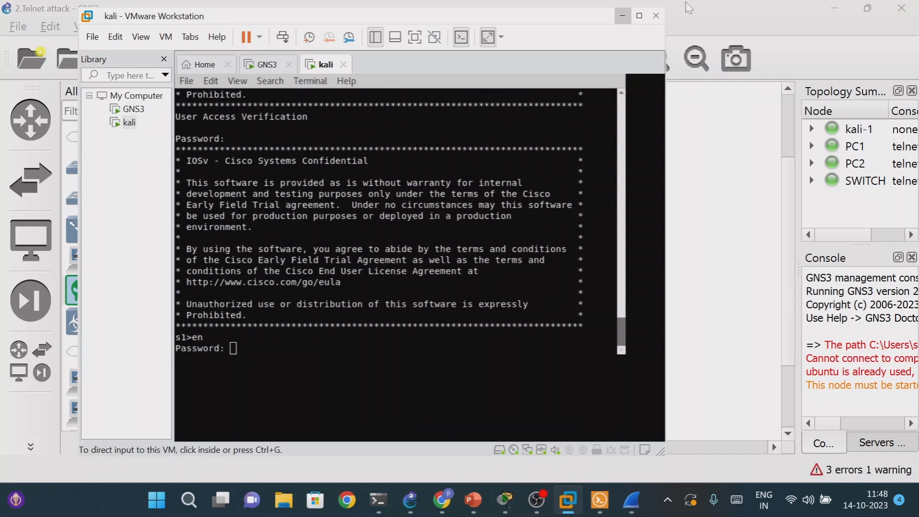
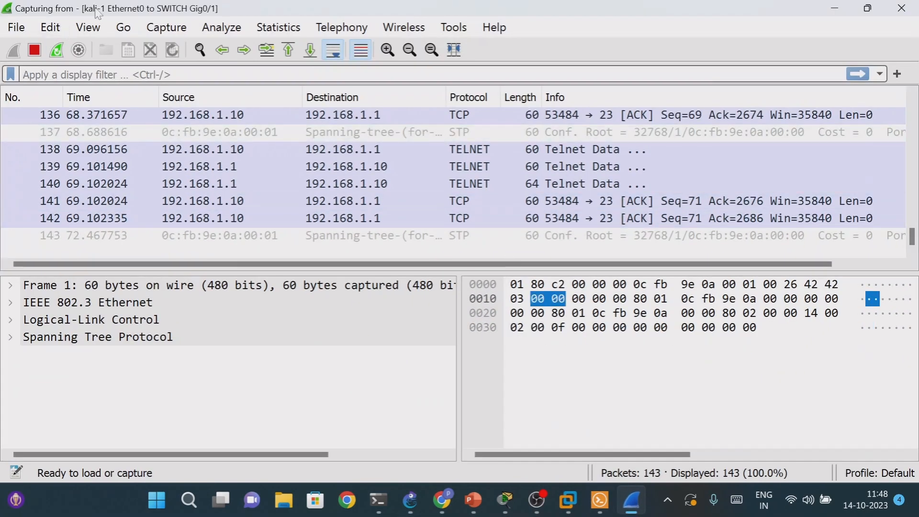
- Filter the captured packets to show only tcp traffic
click(56, 69)
text(tco)
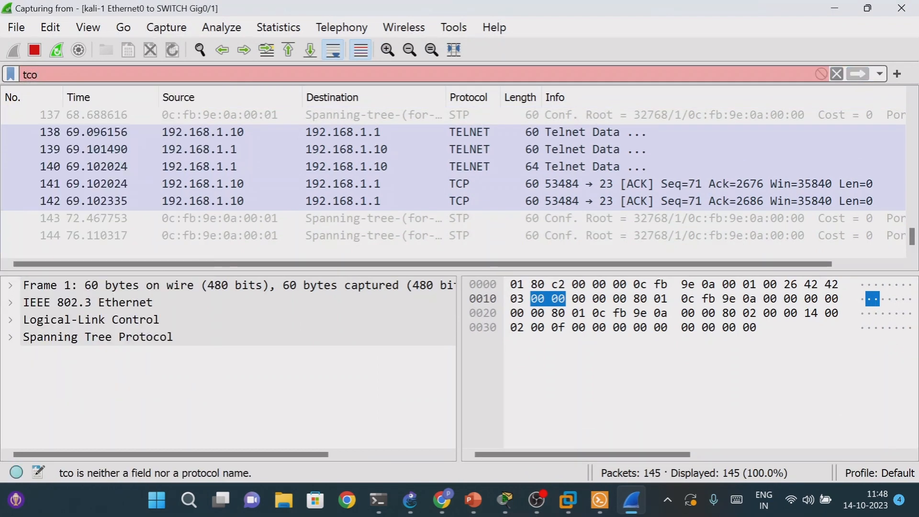
key(BackSpace)
text(p)
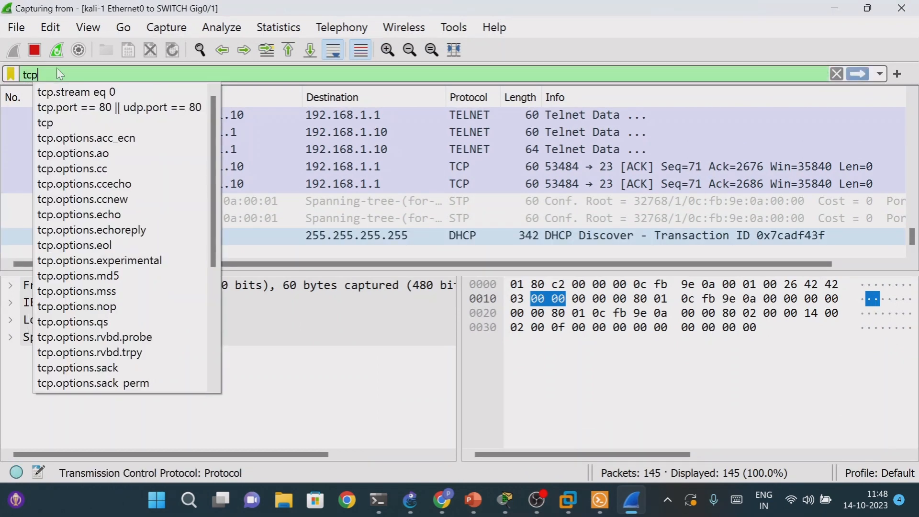
key(Return)
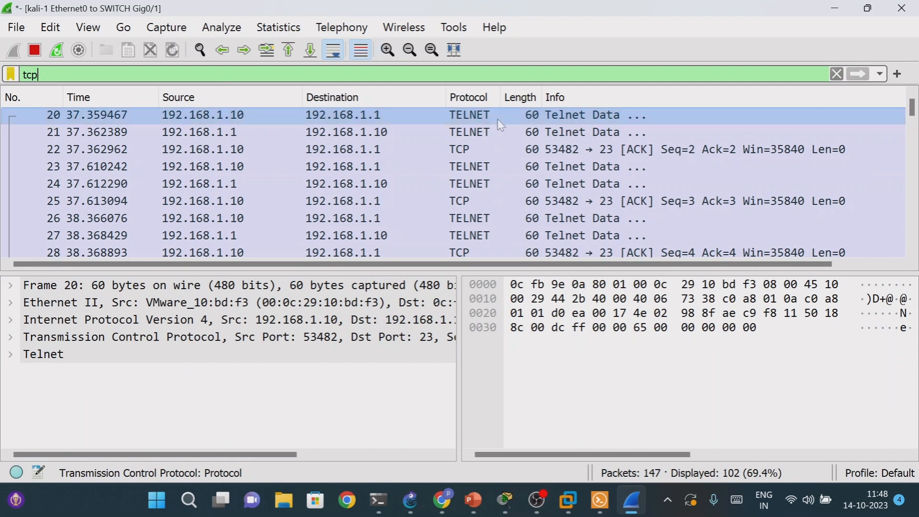
- Follow the TCP stream of packet 22, examine the s1# prompt lines in the conversation, and close the stream window
right_click(566, 153)
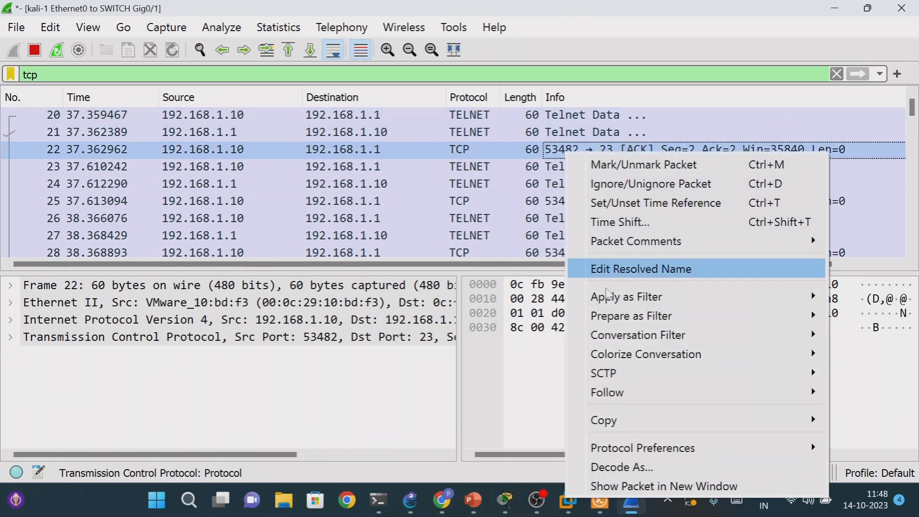
mouse_move(575, 393)
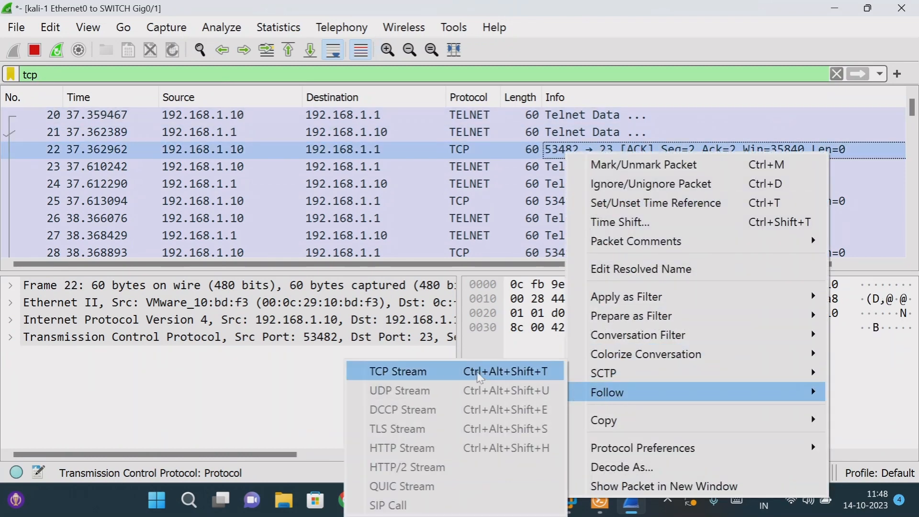
click(478, 373)
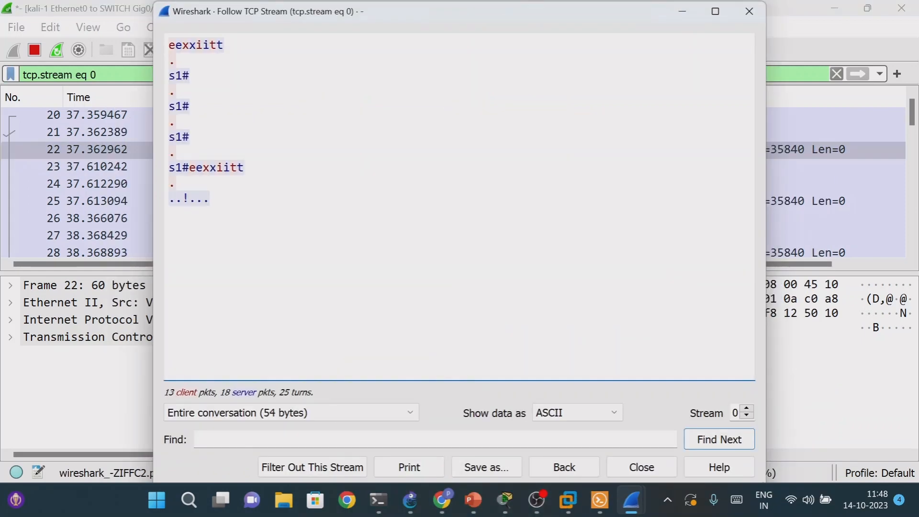
drag(205, 108, 206, 183)
click(210, 168)
drag(204, 122, 199, 60)
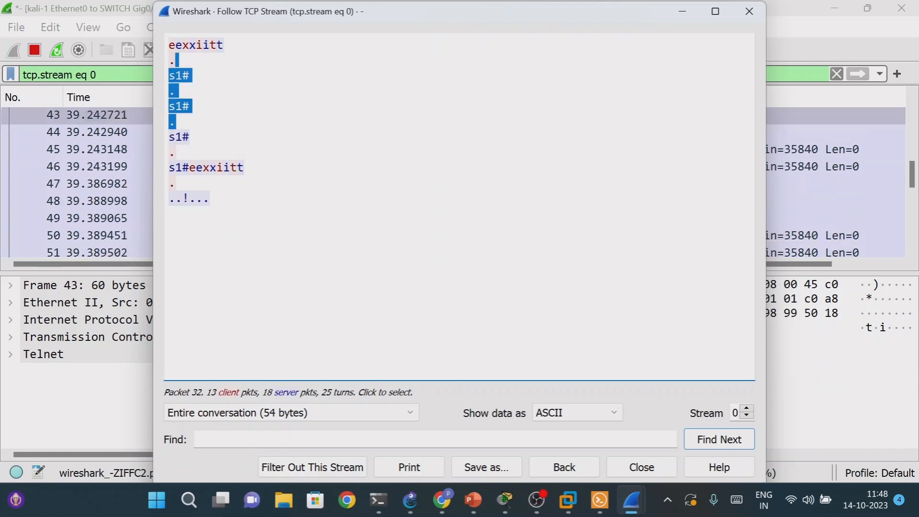
click(750, 11)
- Follow the TCP stream from packet 73, the last one in the filtered list, and close the stream window
scroll(474, 204, down, 8)
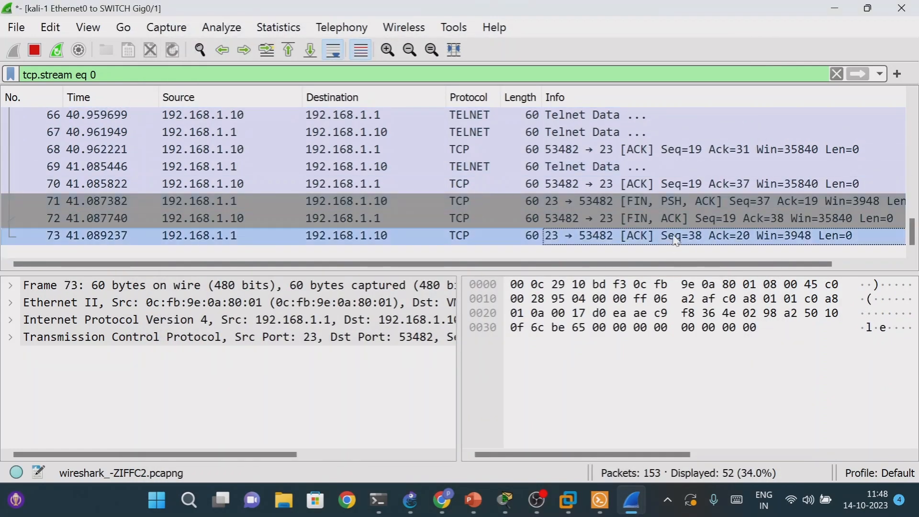
right_click(677, 237)
mouse_move(694, 241)
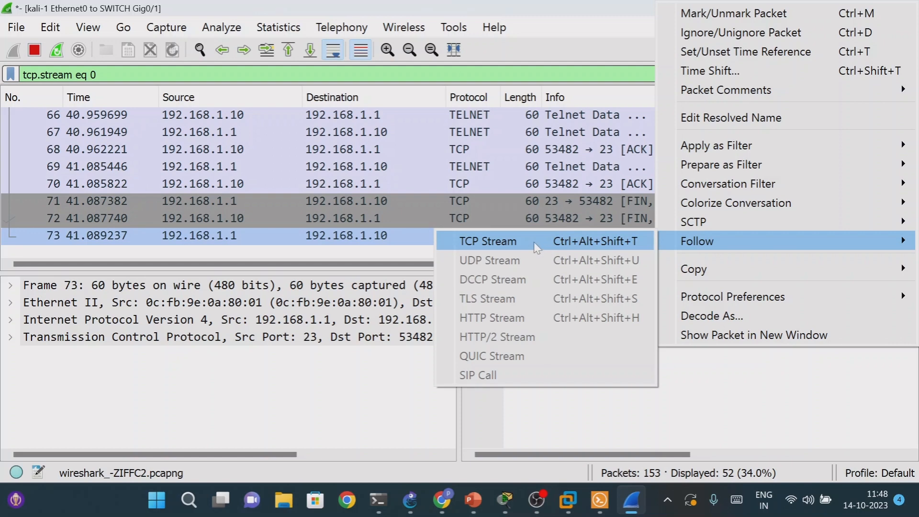
click(562, 249)
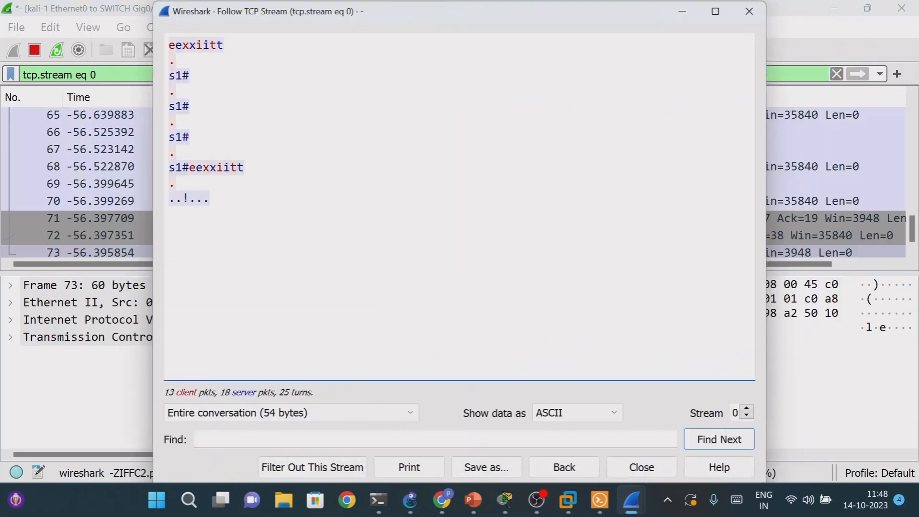
click(749, 15)
- Reopen the TCP stream of packet 73 and examine the text exchanged between kali and the switch
drag(912, 229, 916, 264)
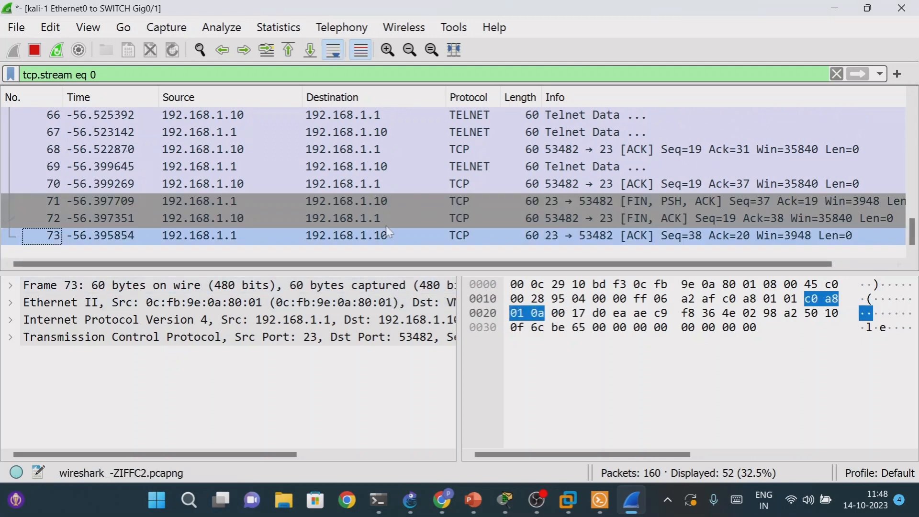
right_click(478, 238)
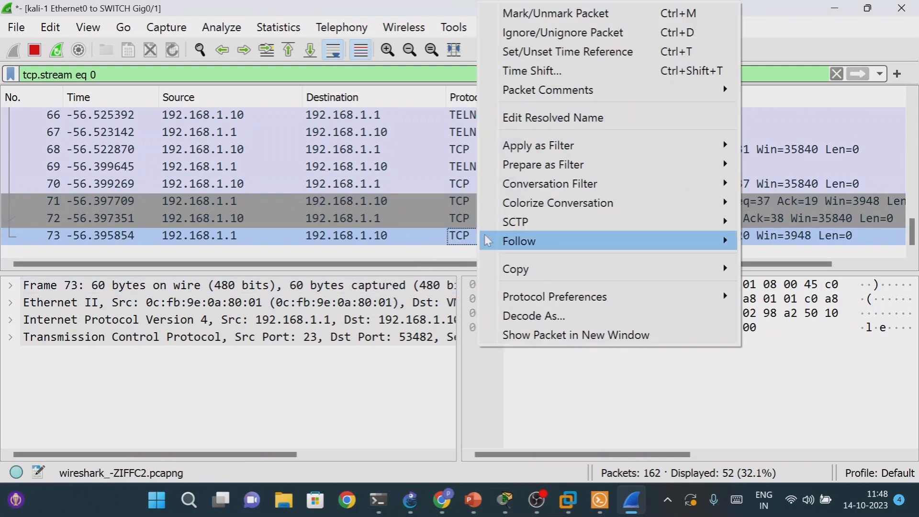
mouse_move(520, 242)
click(416, 244)
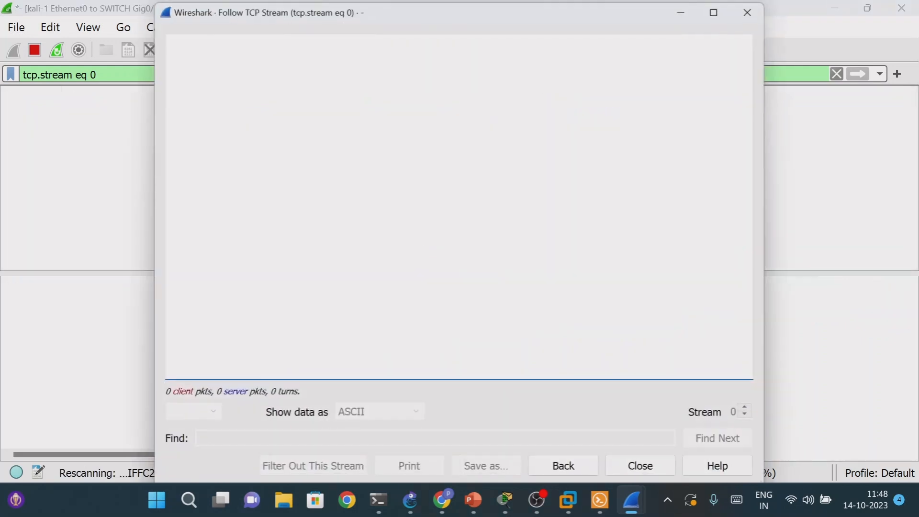
drag(196, 45, 249, 215)
click(240, 122)
drag(202, 45, 244, 203)
click(241, 169)
- Minimize the TCP stream and Wireshark capture windows to return to the GNS3 topology
click(683, 13)
click(824, 11)
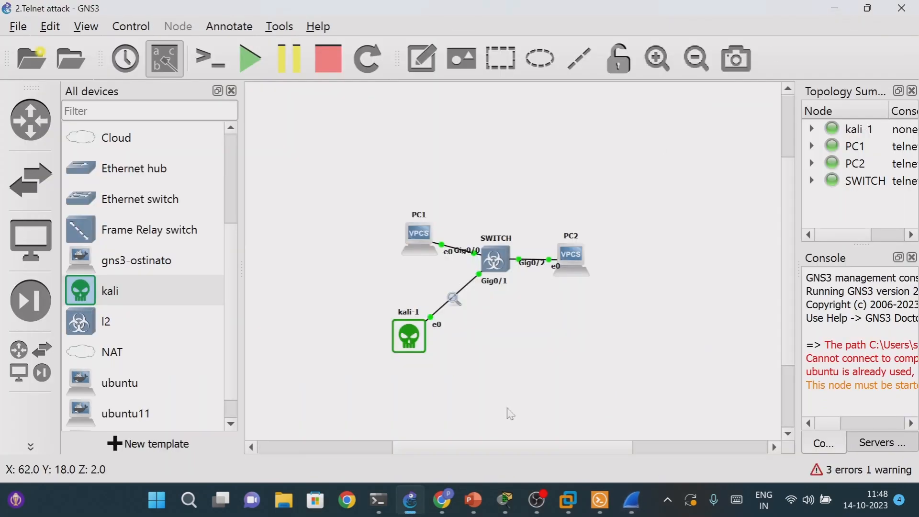
mouse_move(543, 502)
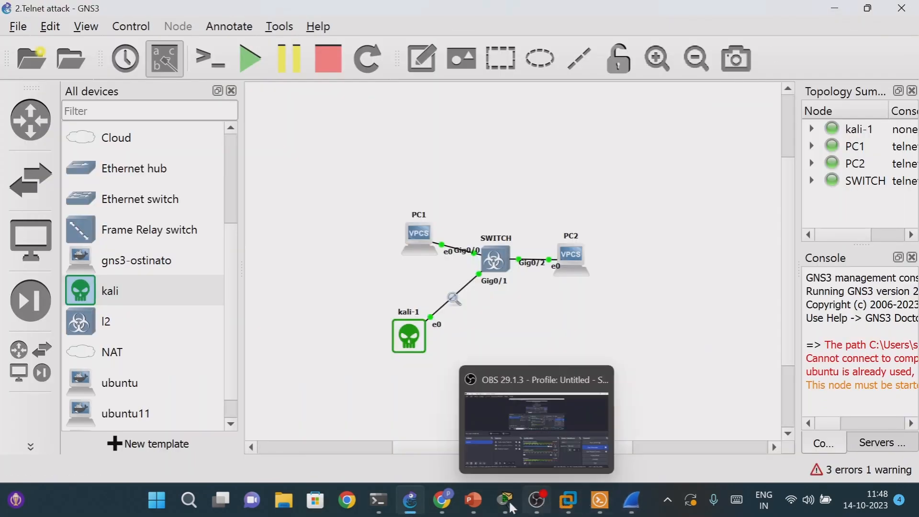
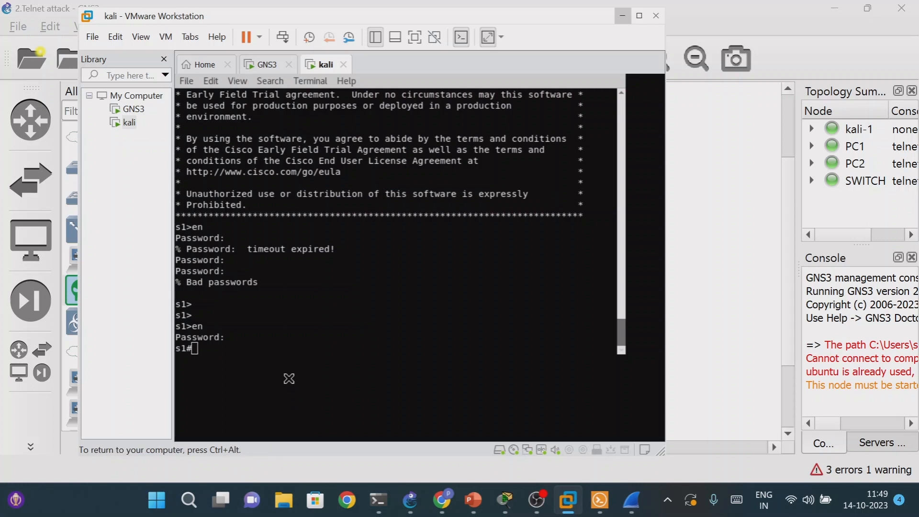
- Close the minimized TCP stream window and bring the Wireshark capture of the kali-to-switch link back to the front
mouse_move(622, 501)
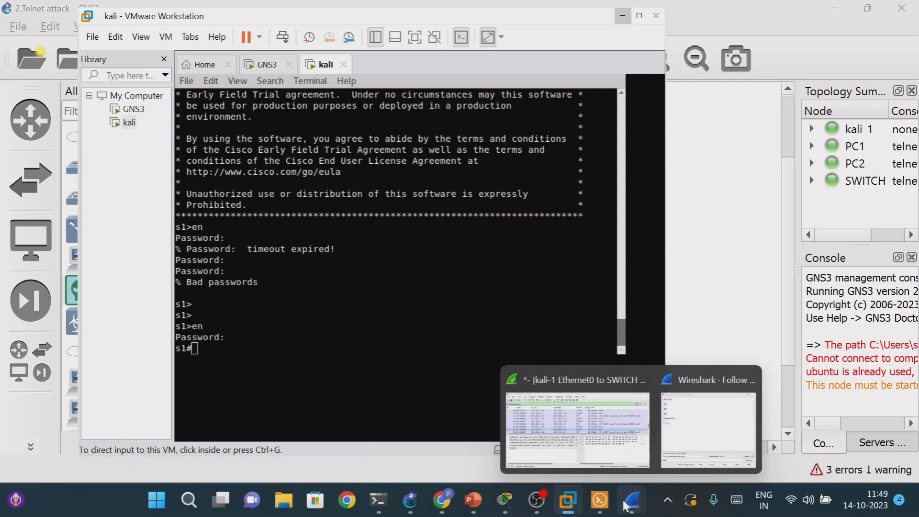
click(708, 402)
click(747, 19)
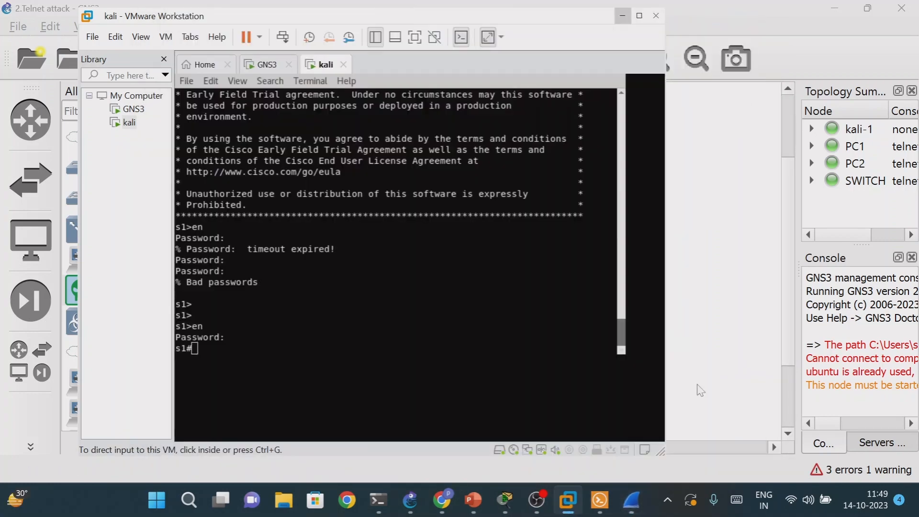
click(634, 496)
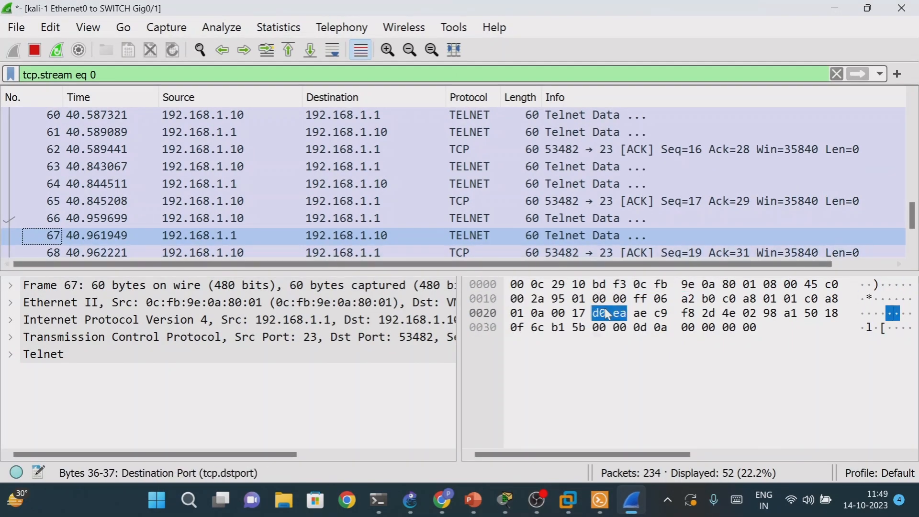
- Follow the TCP stream of packet 73, examine the s1# prompt and exit lines, and close the stream window
scroll(442, 217, down, 2)
click(507, 238)
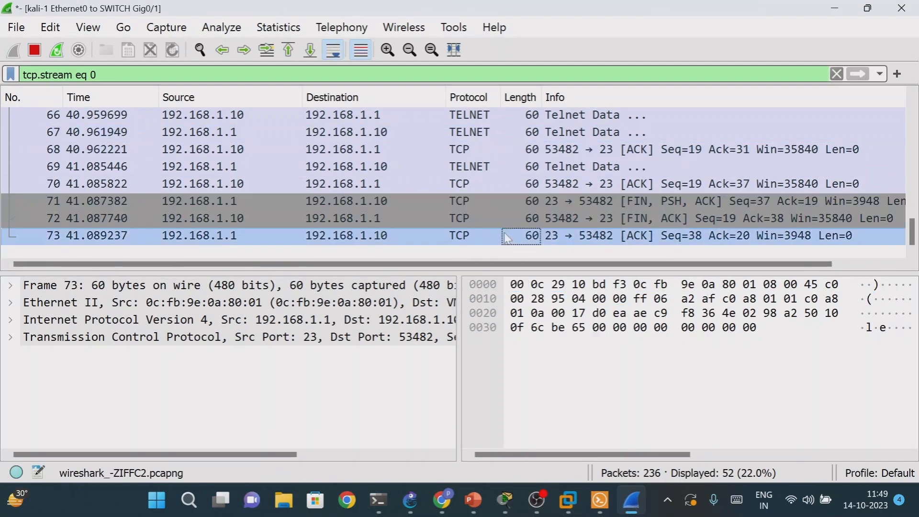
right_click(507, 238)
mouse_move(551, 243)
click(404, 240)
drag(225, 77, 259, 215)
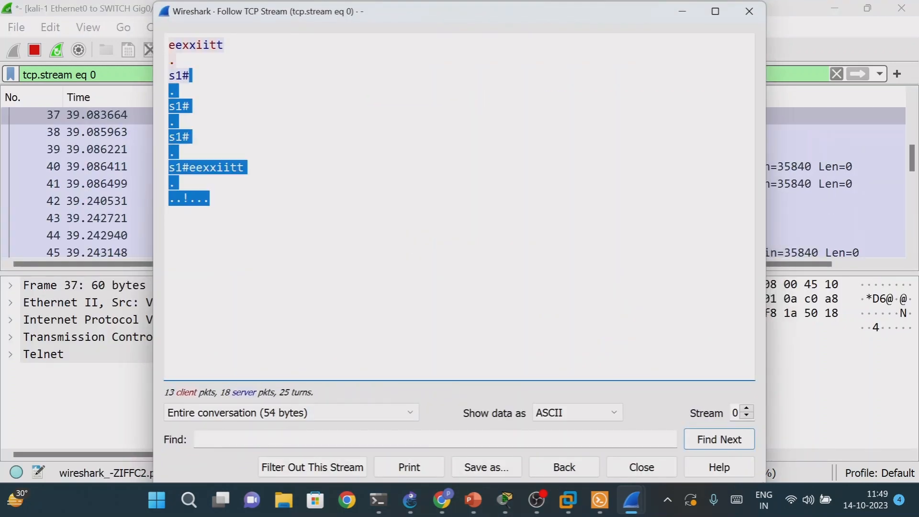
click(239, 138)
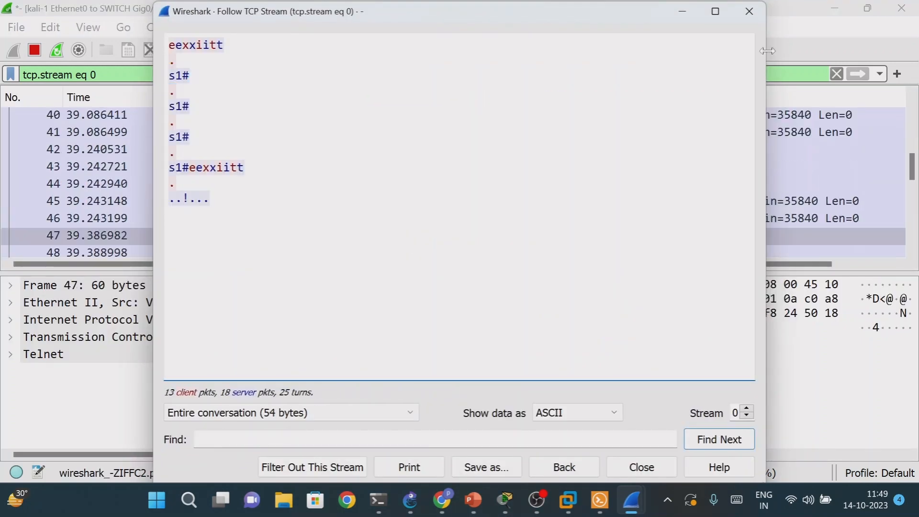
click(749, 11)
- Replace the stream-specific display filter with tcp and apply it to the capture
scroll(544, 234, down, 7)
scroll(544, 233, down, 2)
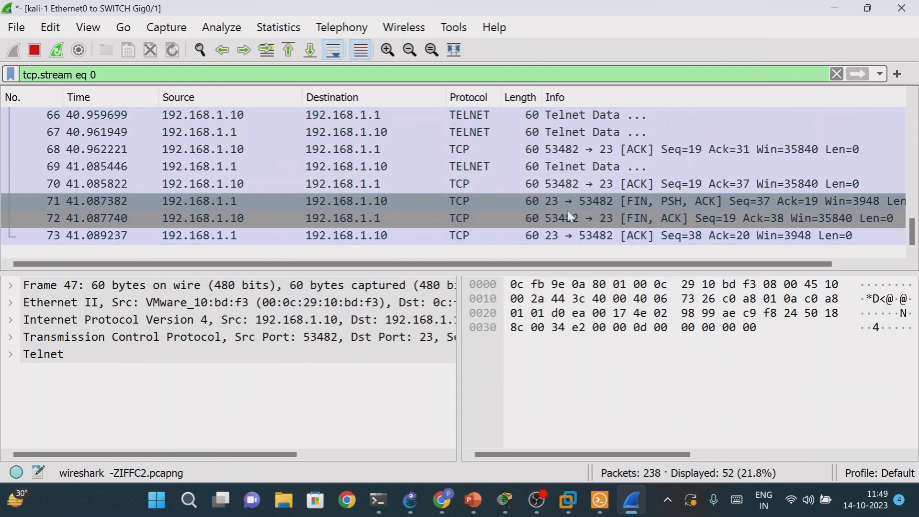
click(583, 236)
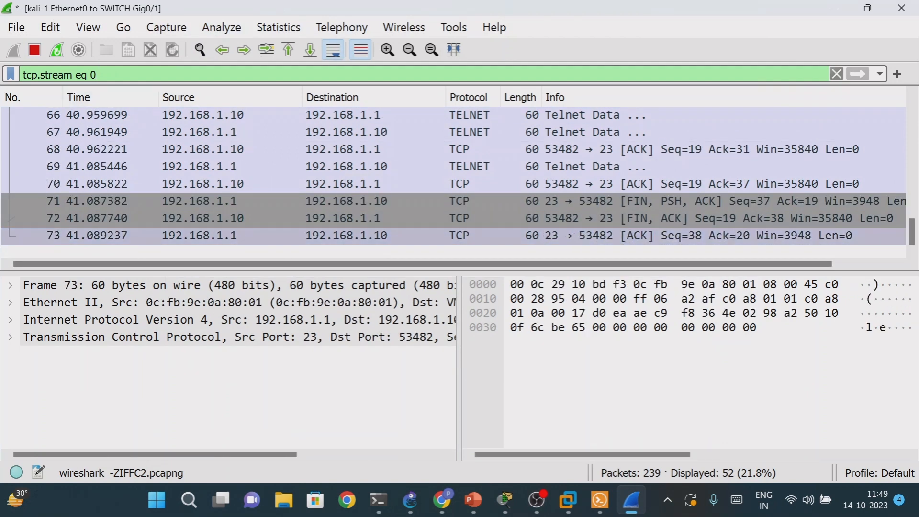
key(BackSpace)
key(BackSpace)
key(BackSpace)
key(BackSpace)
key(BackSpace)
key(BackSpace)
key(BackSpace)
key(BackSpace)
key(BackSpace)
key(BackSpace)
key(BackSpace)
key(BackSpace)
key(BackSpace)
key(BackSpace)
key(BackSpace)
text(tcp)
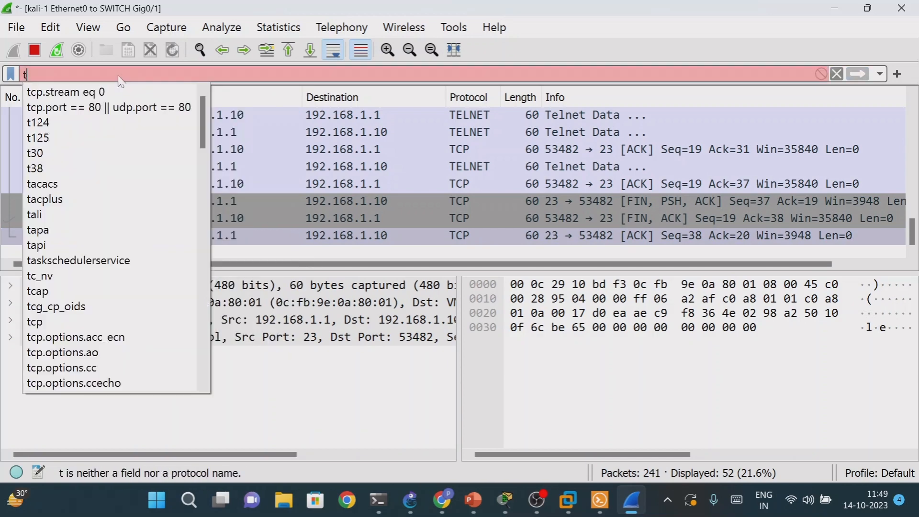
key(Return)
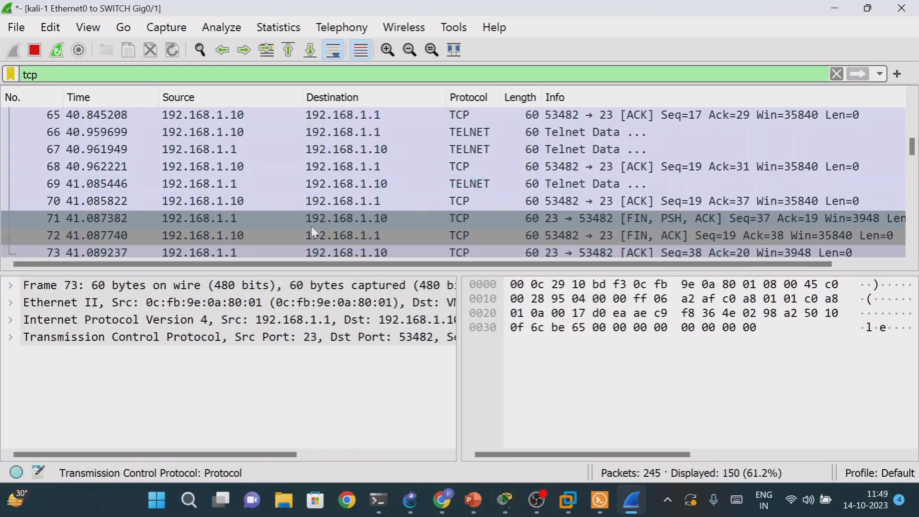
- Look through the TCP packets between kali and the switch and follow the TCP stream of packet 120
scroll(653, 218, down, 20)
scroll(652, 235, up, 2)
scroll(622, 239, down, 20)
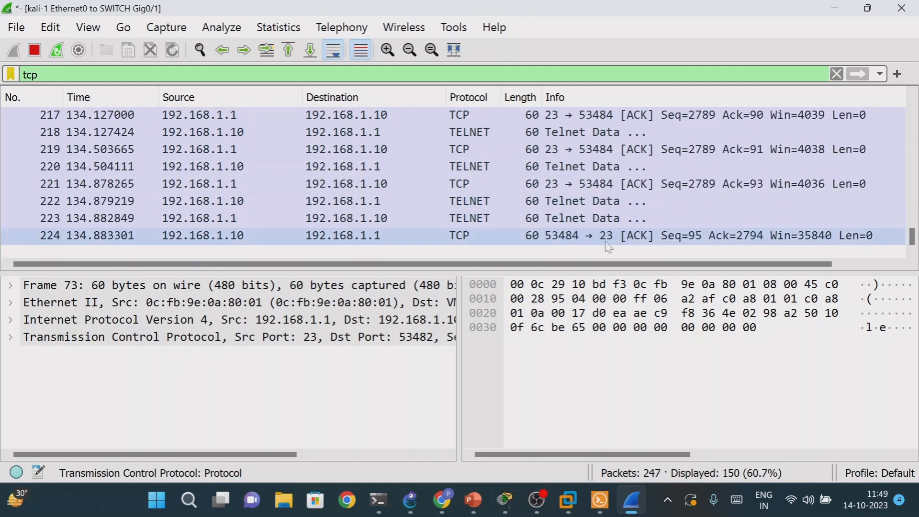
scroll(606, 239, up, 20)
scroll(599, 230, up, 11)
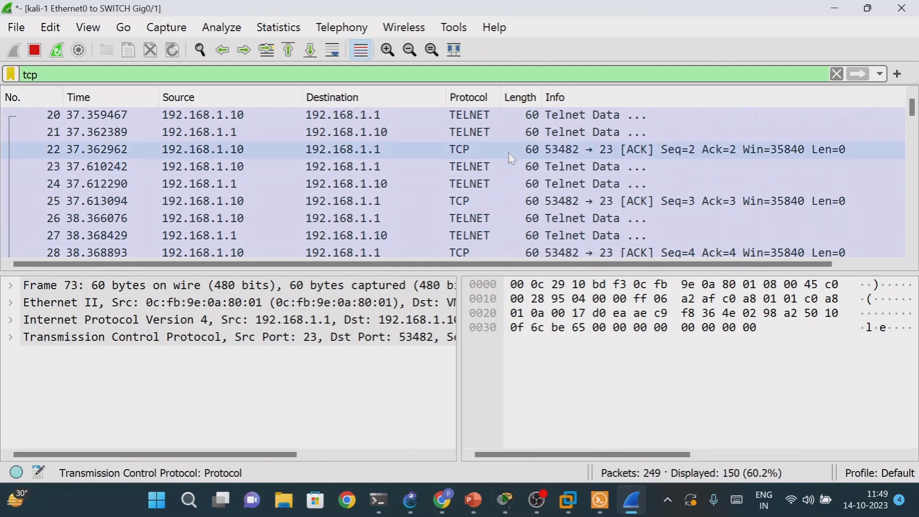
scroll(512, 212, down, 20)
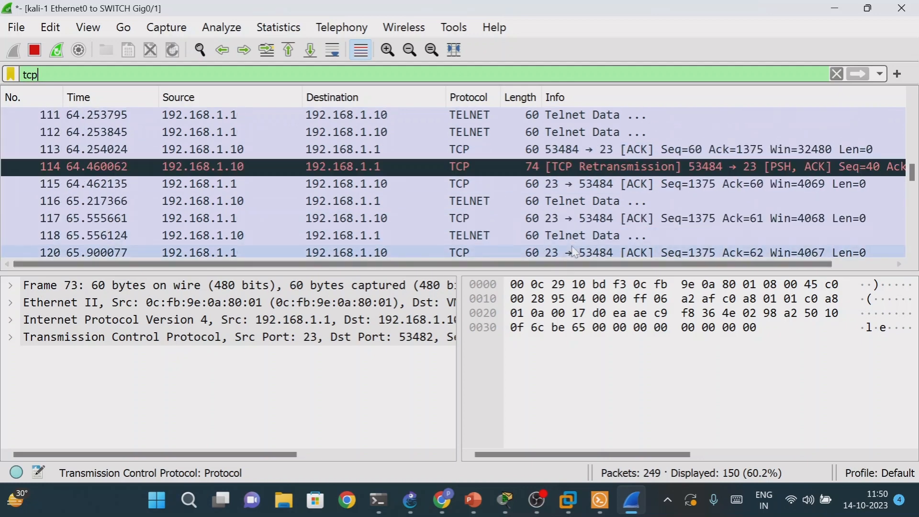
click(574, 253)
right_click(574, 253)
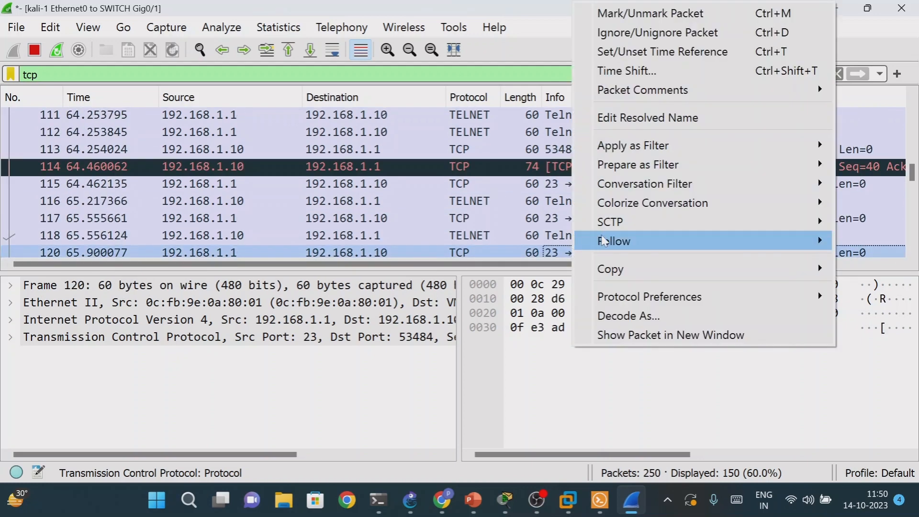
mouse_move(614, 241)
click(503, 242)
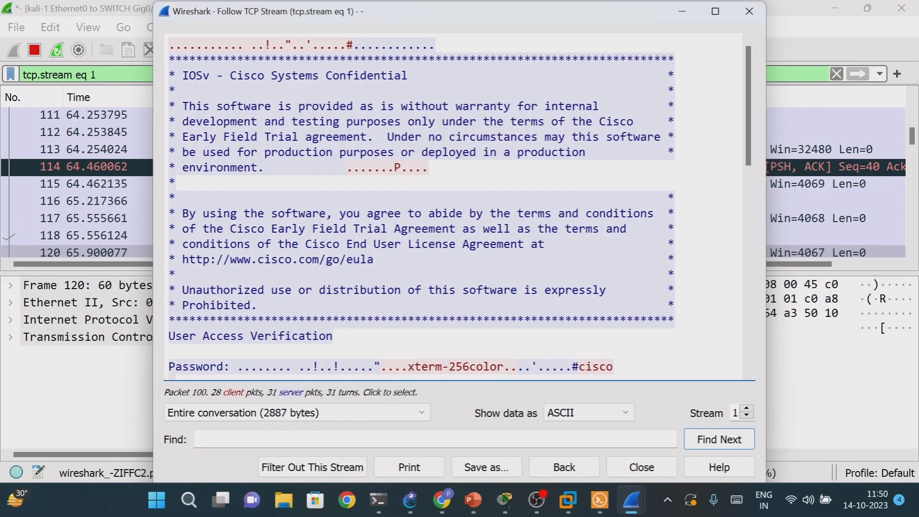
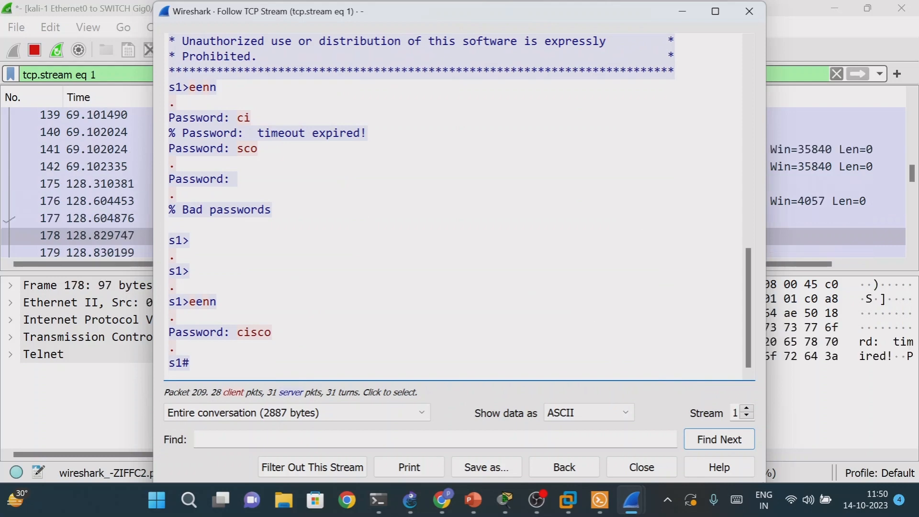
- Examine the enable commands, password entries and login banner in the followed Telnet conversation of TCP stream 1
drag(273, 332, 182, 332)
drag(202, 303, 217, 302)
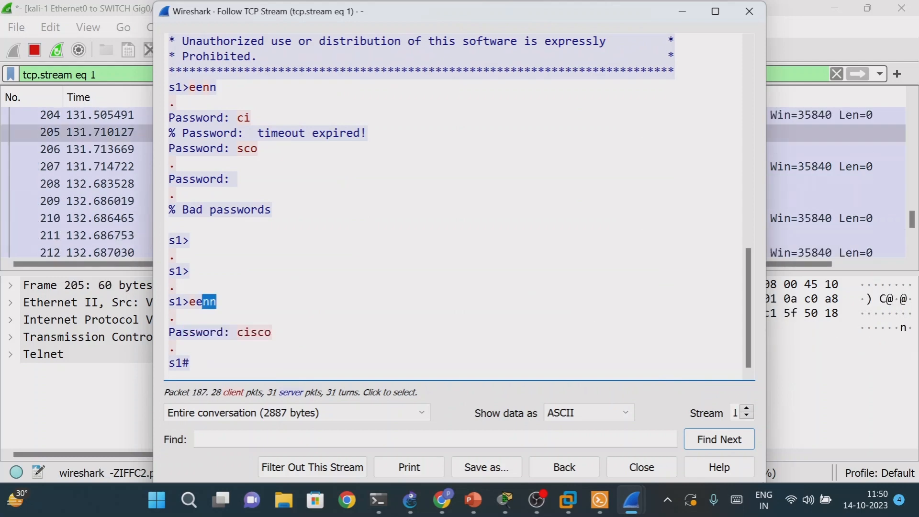
drag(271, 333, 168, 117)
scroll(431, 206, up, 10)
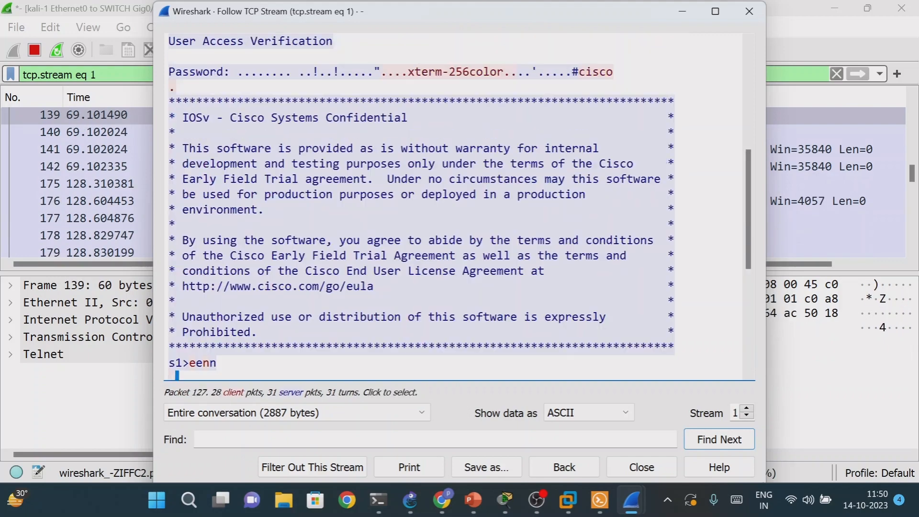
scroll(455, 206, up, 5)
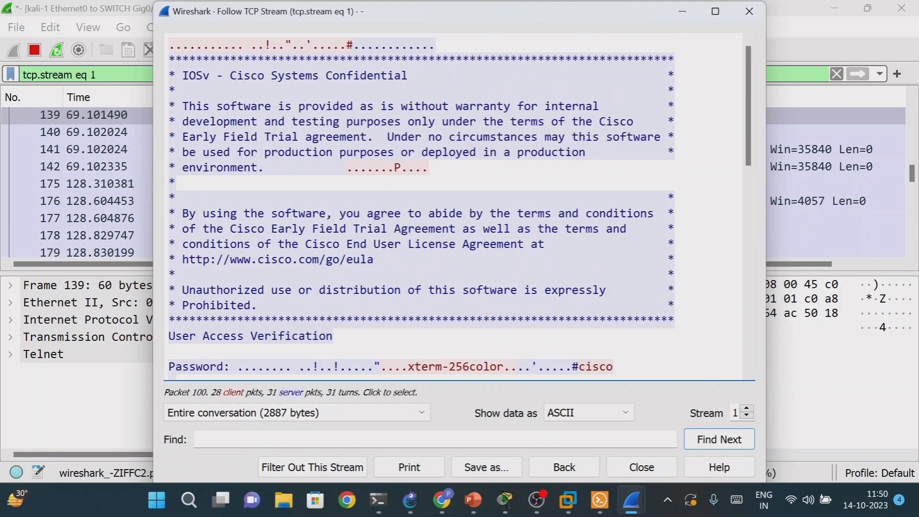
- Close the TCP stream window, then stop the capture and quit Wireshark without saving the packets
click(750, 11)
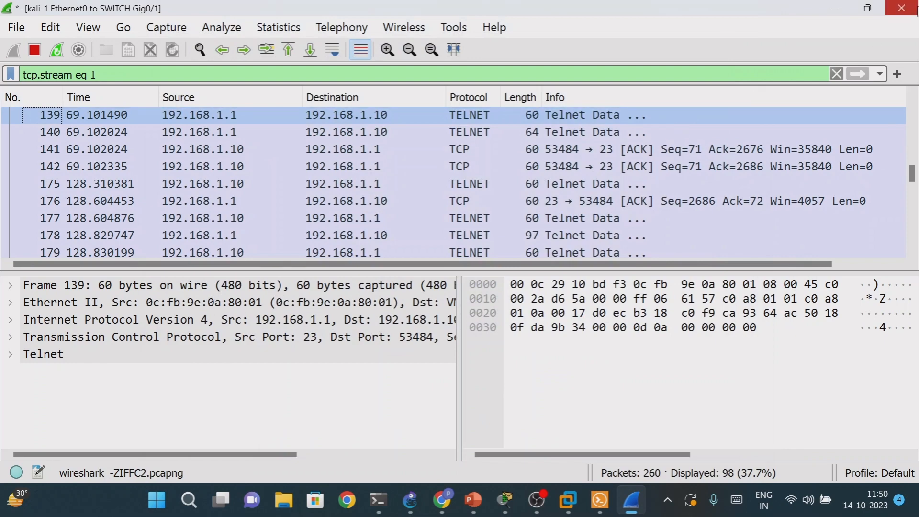
click(914, 12)
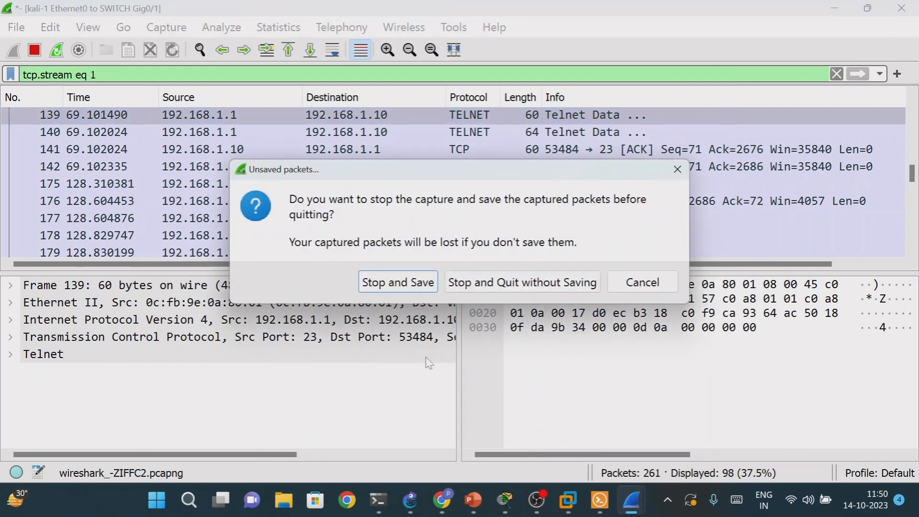
click(512, 282)
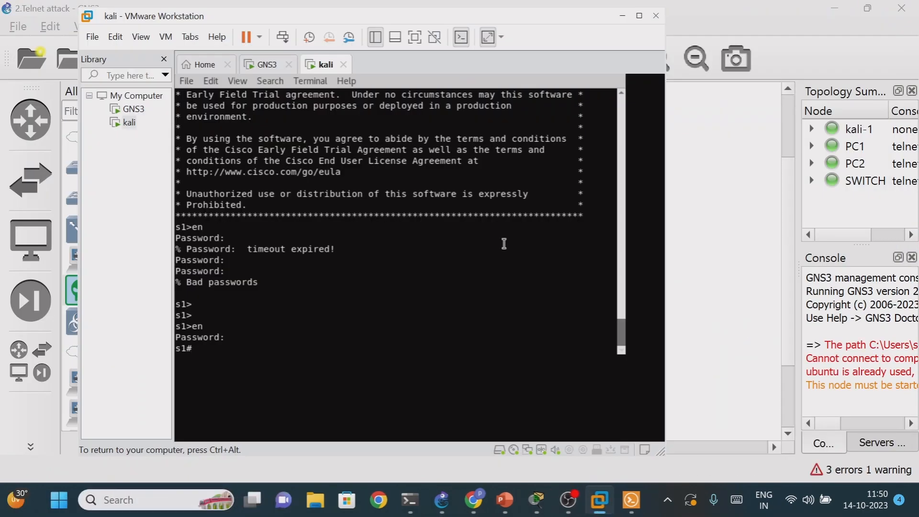
- End the Telnet session to the switch from the kali terminal with the exit command
text(exit)
key(Return)
key(Return)
key(Return)
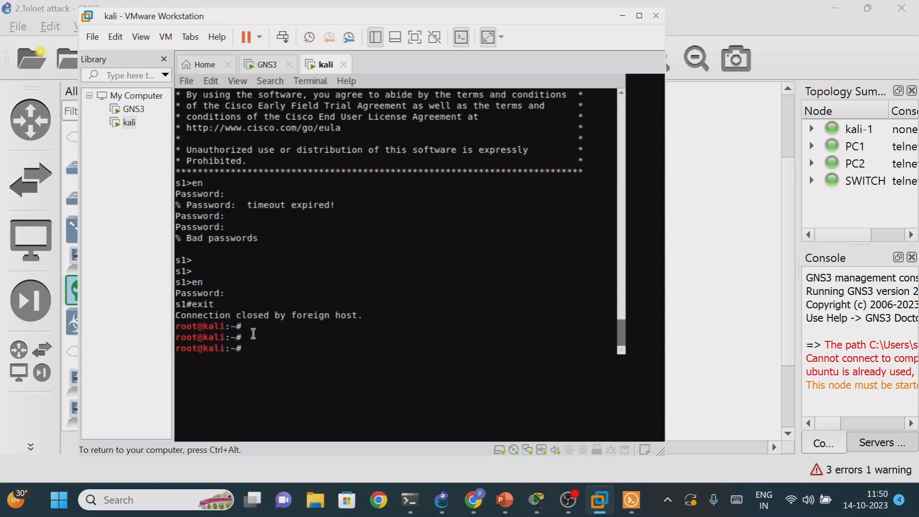
- Minimize the kali virtual machine window and stop the packet capture on the kali-1 to SWITCH link in GNS3
click(623, 16)
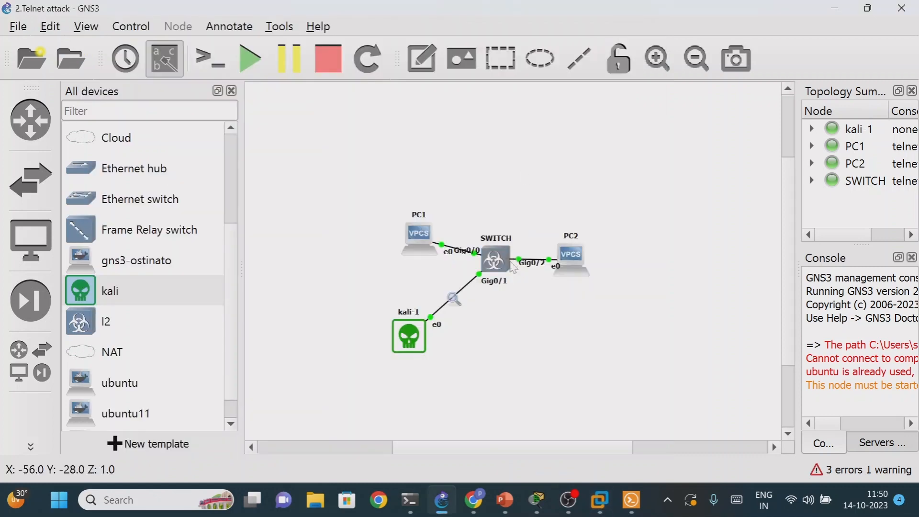
right_click(454, 300)
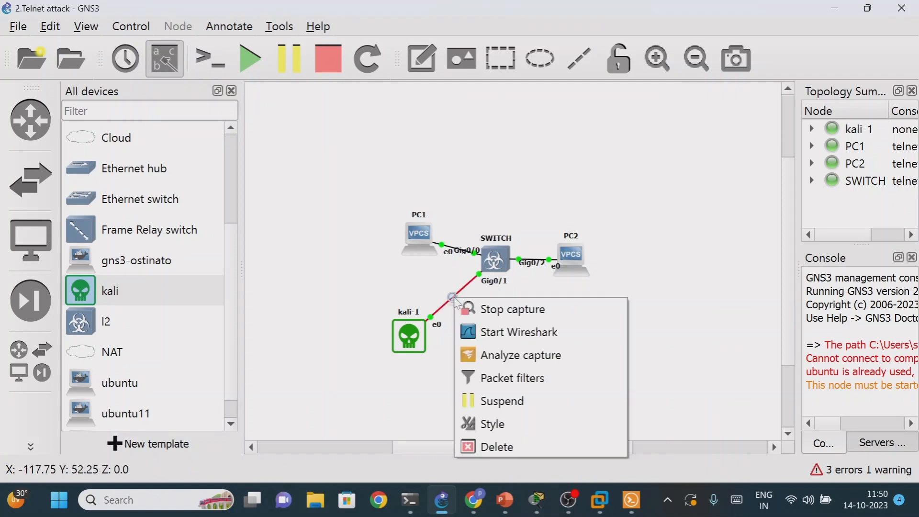
click(469, 308)
right_click(493, 264)
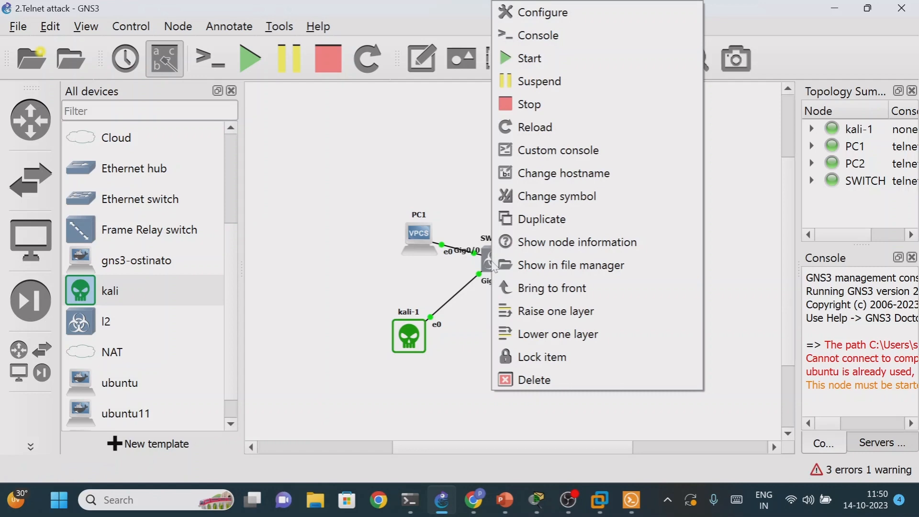
click(478, 315)
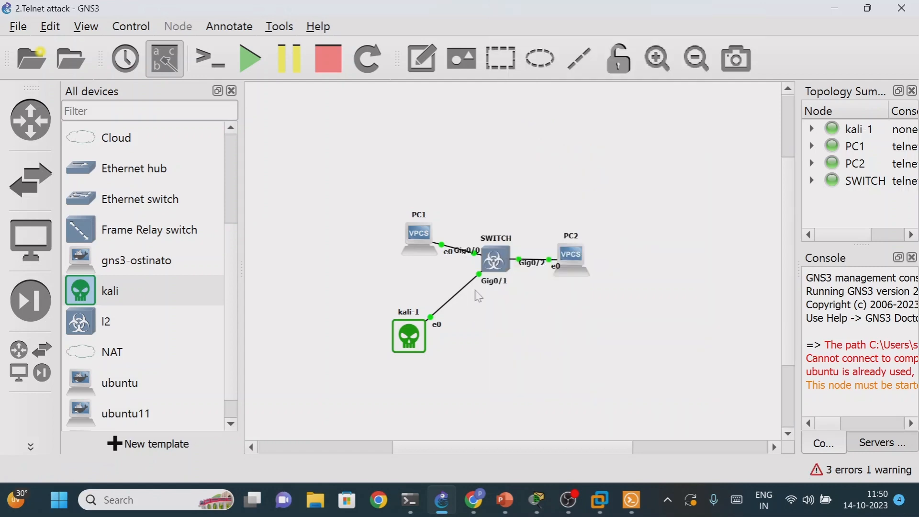
- Restore the GNS3 window to half the screen, hide its device list, and bring up the SWITCH console in Solar-PuTTY
click(868, 9)
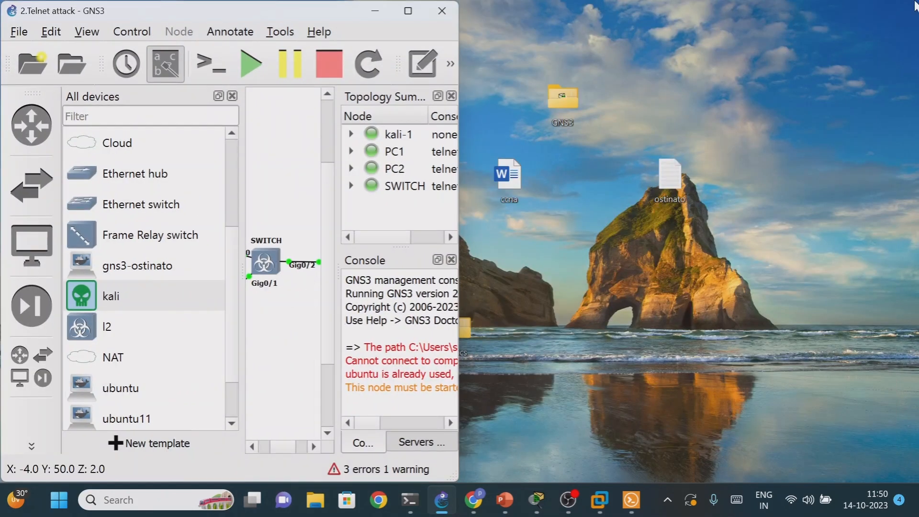
click(19, 364)
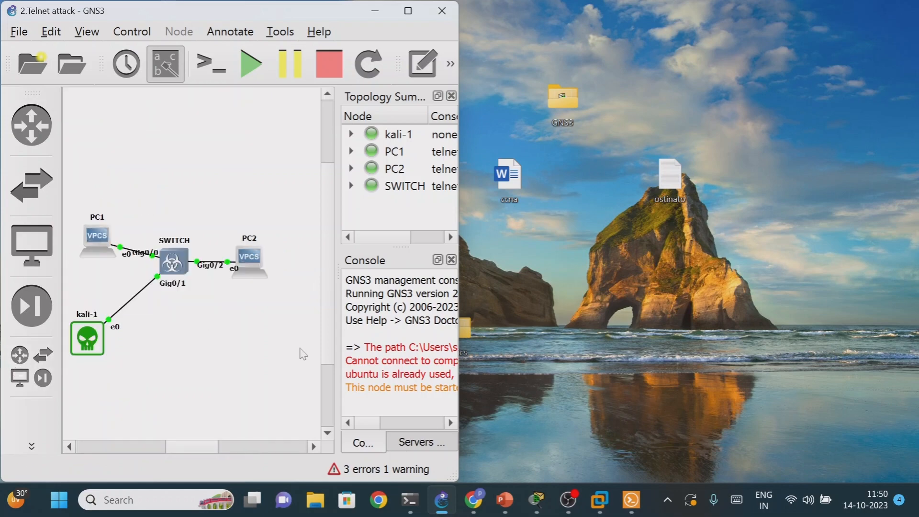
click(631, 500)
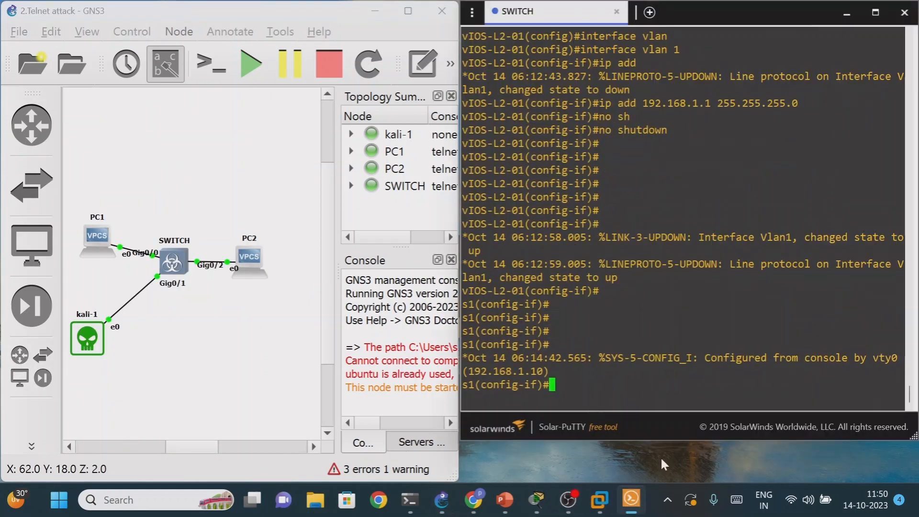
- Leave interface configuration mode on the switch with exit to return to global configuration mode
text(ex)
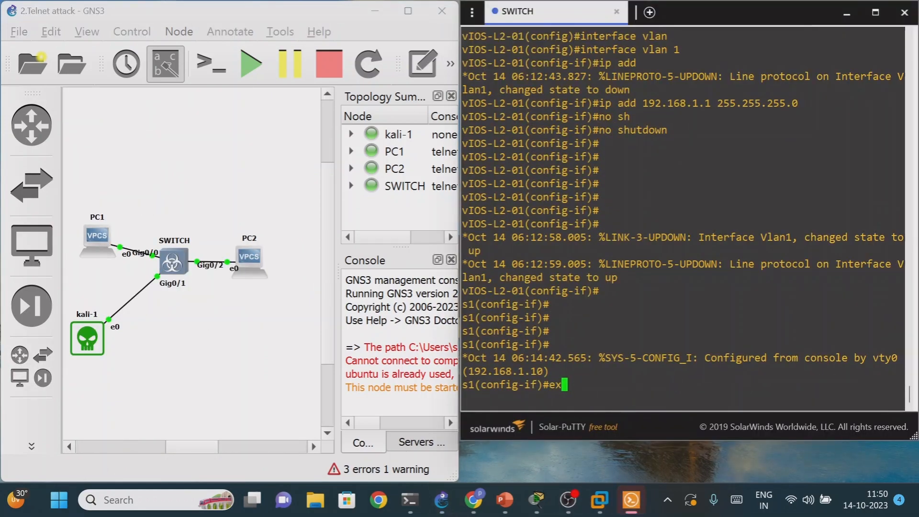
text(it)
key(Return)
key(Return)
key(Return)
key(Return)
key(Return)
key(Return)
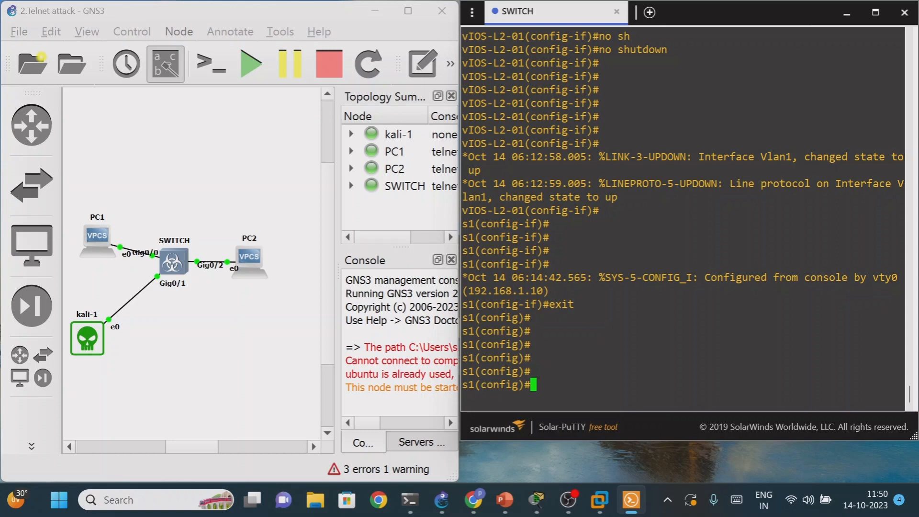
text(user)
key(Tab)
key(BackSpace)
key(BackSpace)
key(BackSpace)
key(BackSpace)
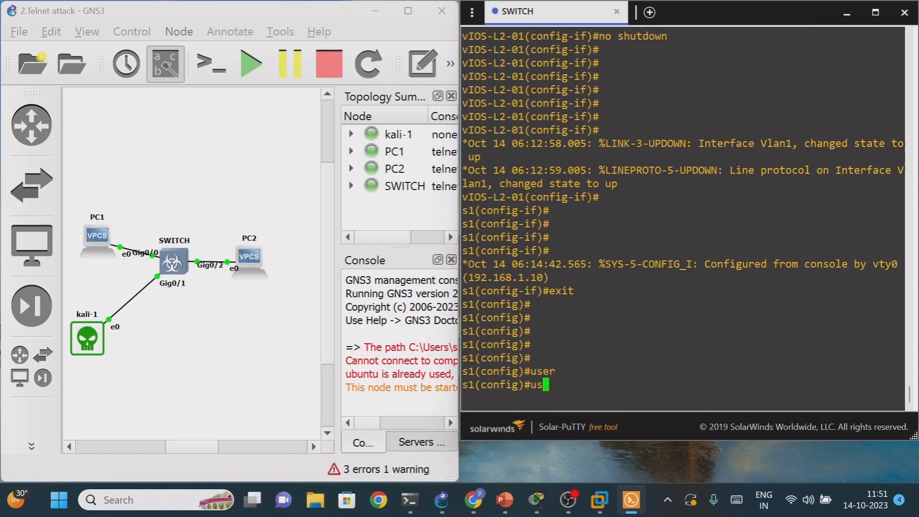
- Set the switch's domain name with the command ip domain-name cisco.com
text(ip doma)
key(Tab)
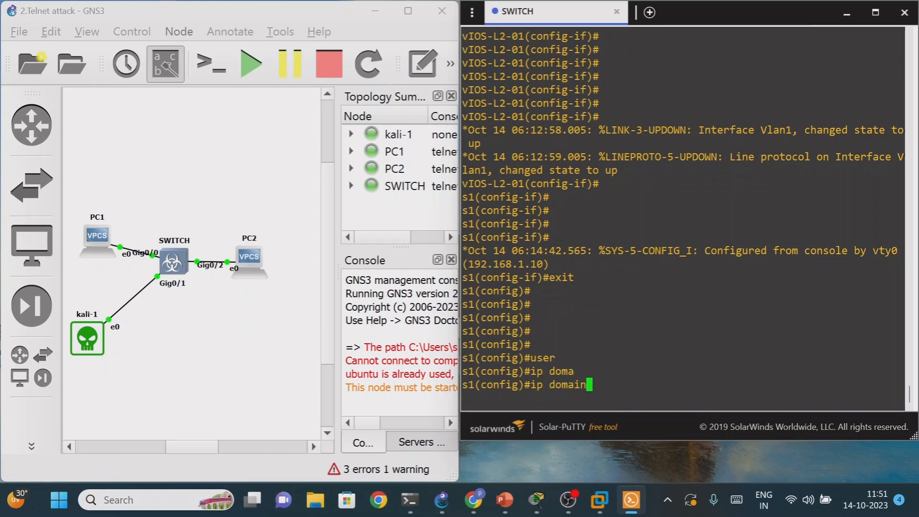
text(-na)
key(Tab)
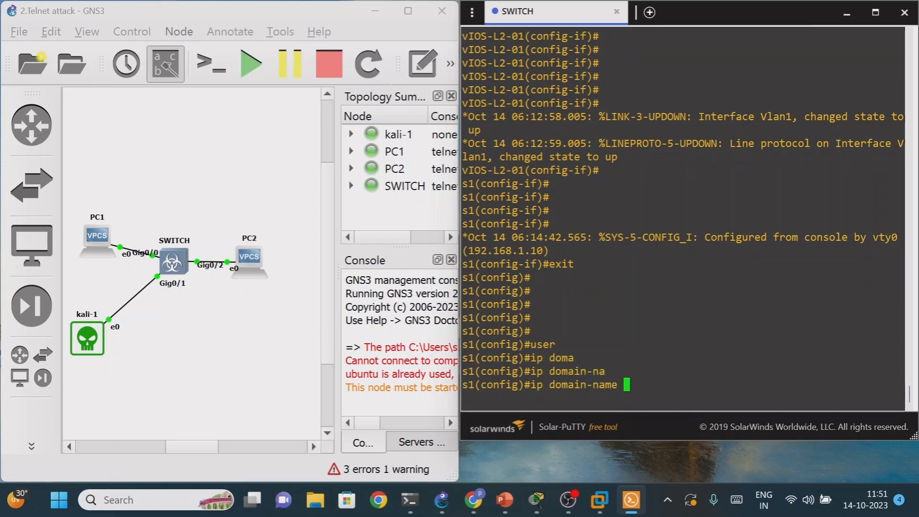
text(cisco.com)
key(Return)
- Create a local user account with the username cisco on the switch and enter the account password
text(usr)
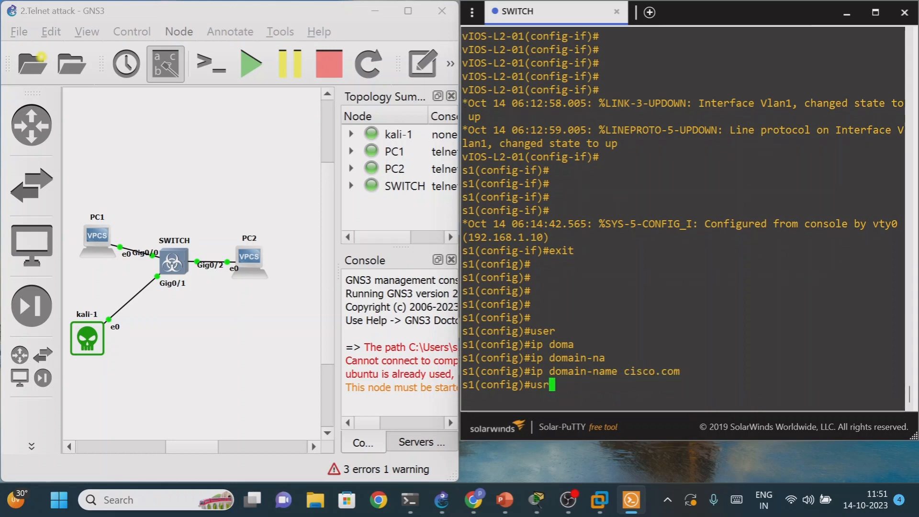
key(BackSpace)
key(BackSpace)
key(BackSpace)
text(username cisco pas)
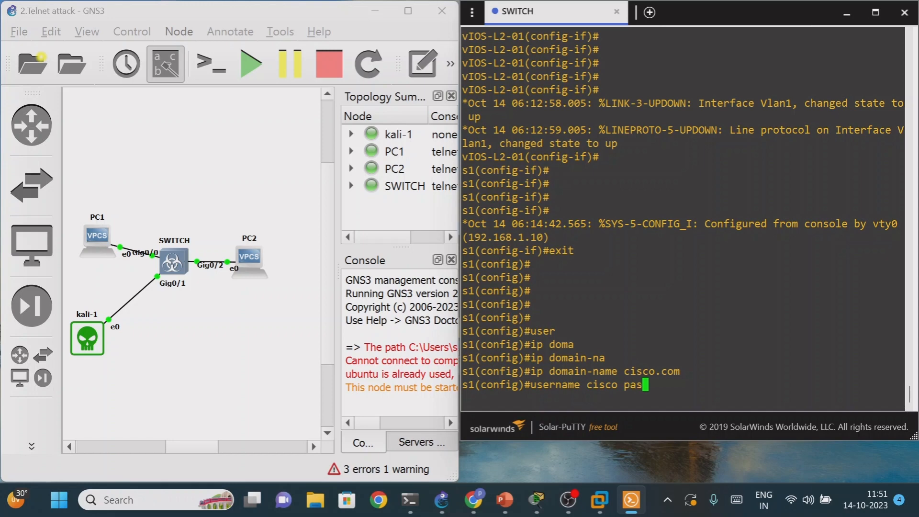
key(Tab)
text(cisco)
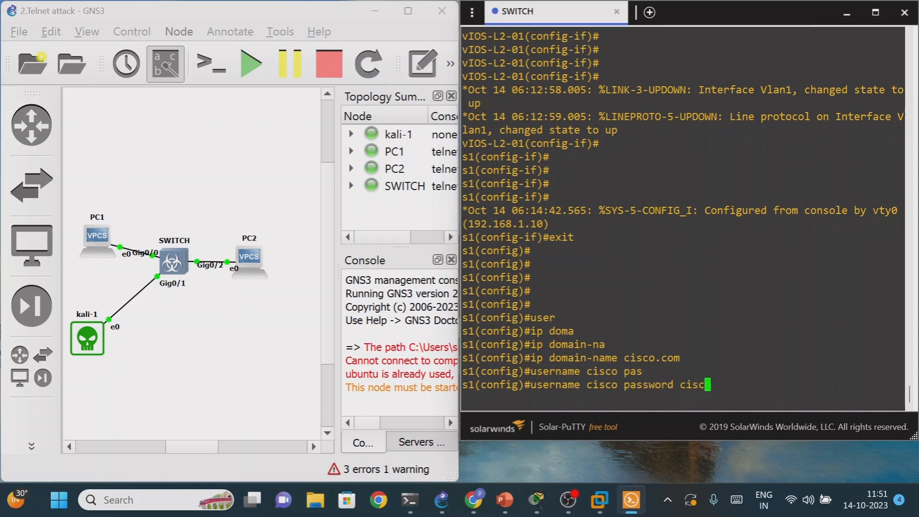
key(Return)
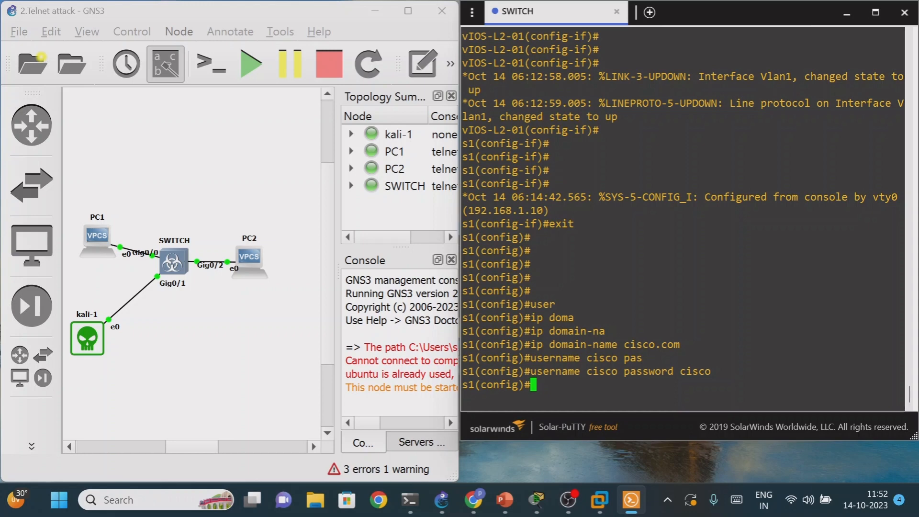
text(lin)
key(BackSpace)
key(BackSpace)
key(BackSpace)
text(ssh key)
key(Tab)
key(BackSpace)
key(BackSpace)
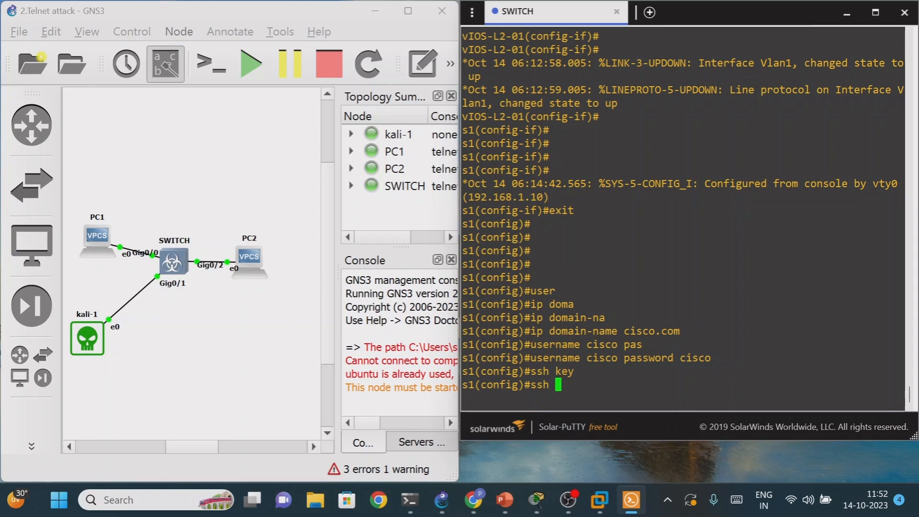
key(Tab)
text(ey)
key(Tab)
text(ge)
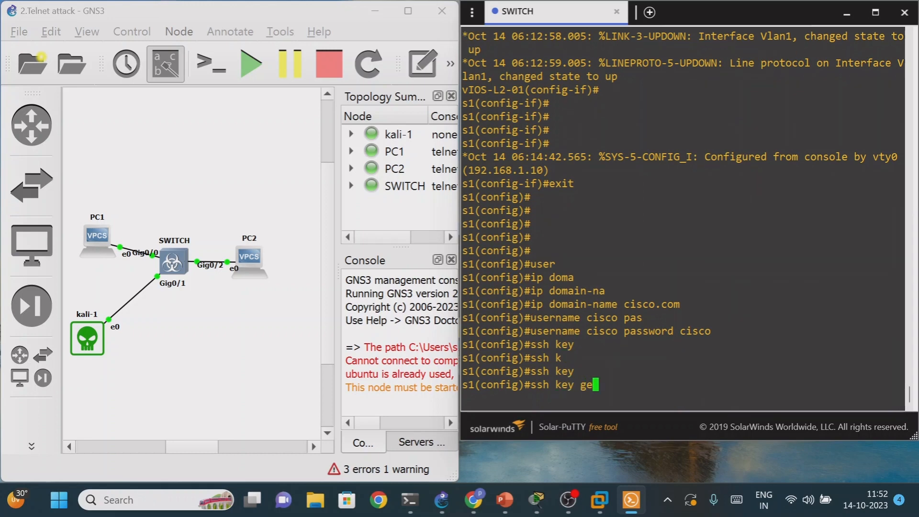
key(Tab)
key(Tab)
key(BackSpace)
key(BackSpace)
key(BackSpace)
key(BackSpace)
key(BackSpace)
key(BackSpace)
key(BackSpace)
key(BackSpace)
key(BackSpace)
key(BackSpace)
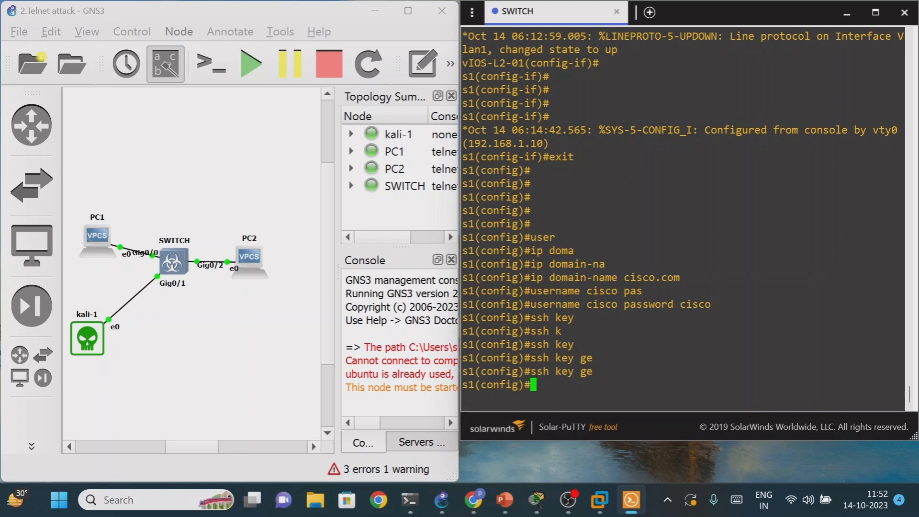
- Enter line vty 0 4 on the switch and restrict its remote access to SSH with transport input ssh
text(line )
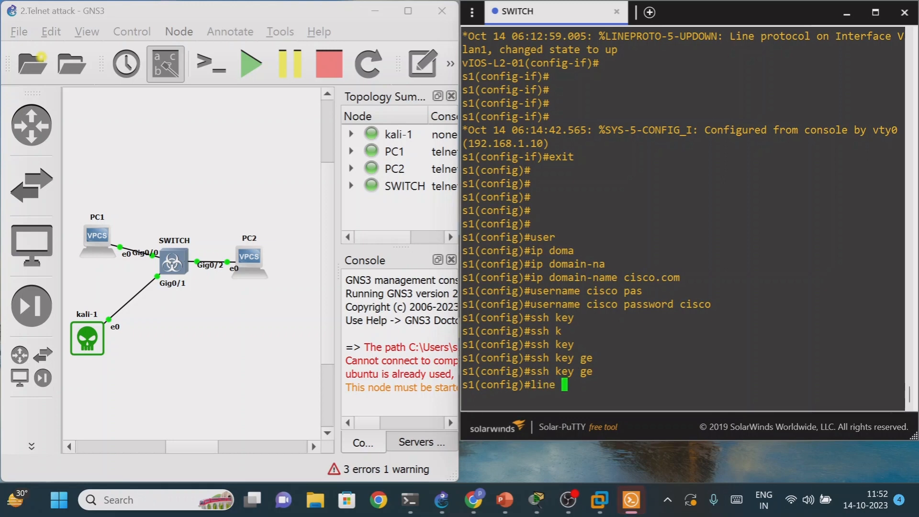
text(vty 0 4)
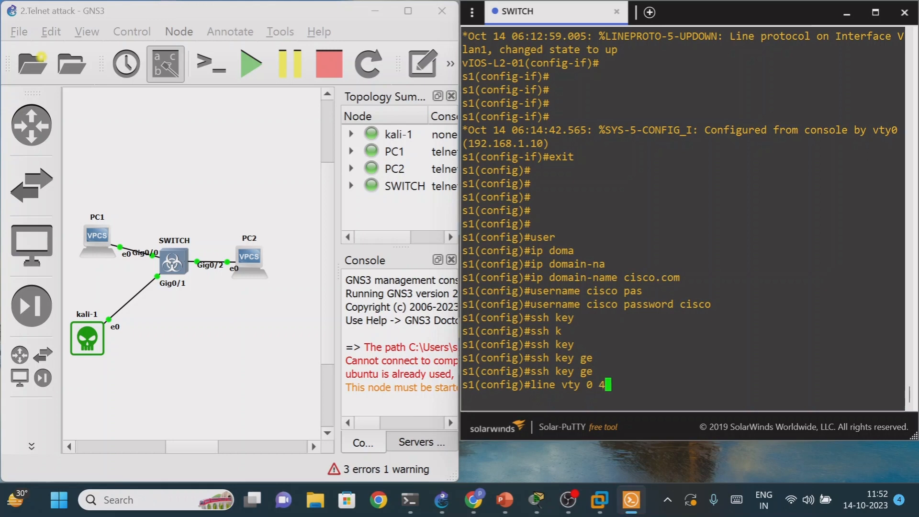
key(Return)
text(tr)
key(Tab)
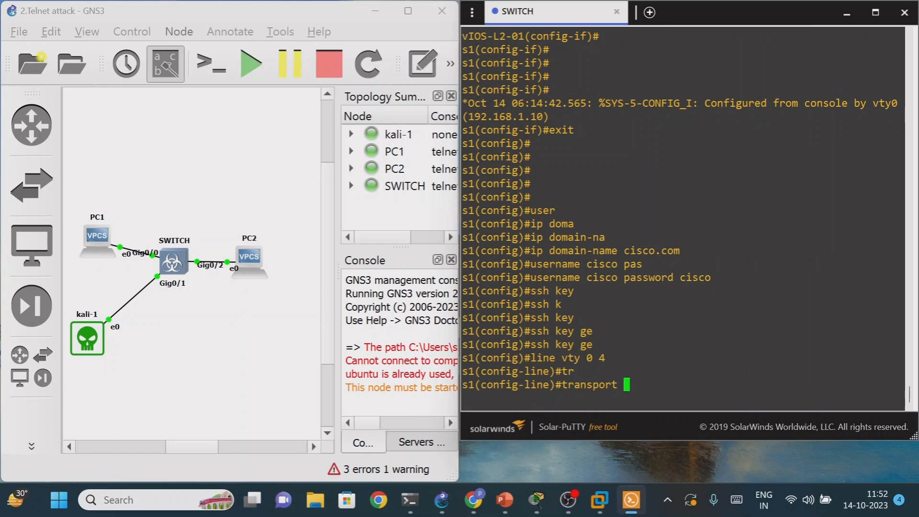
text(in ssh)
key(Tab)
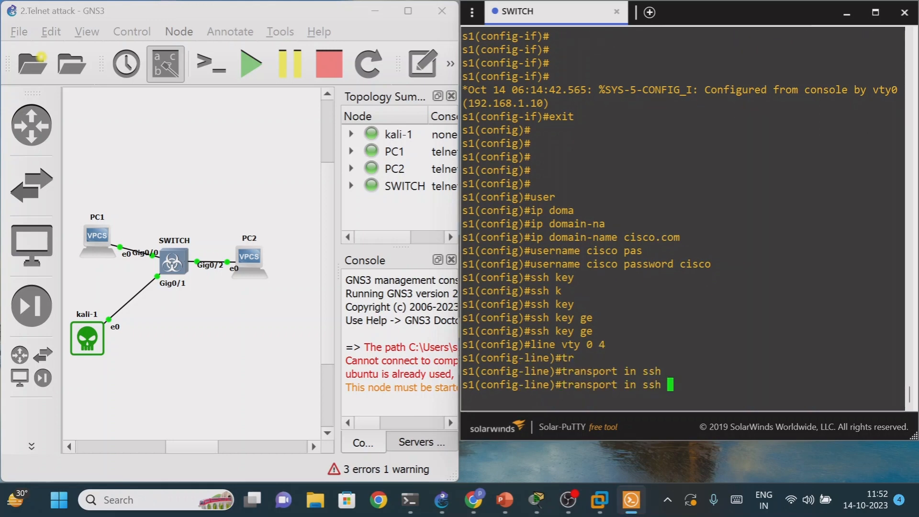
key(BackSpace)
key(BackSpace)
key(BackSpace)
key(BackSpace)
key(BackSpace)
key(Tab)
text(ssh)
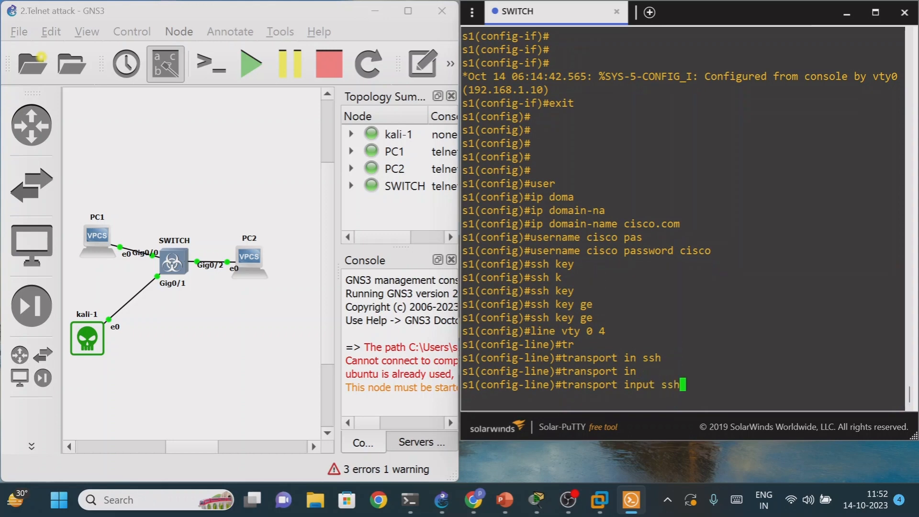
key(Tab)
key(Return)
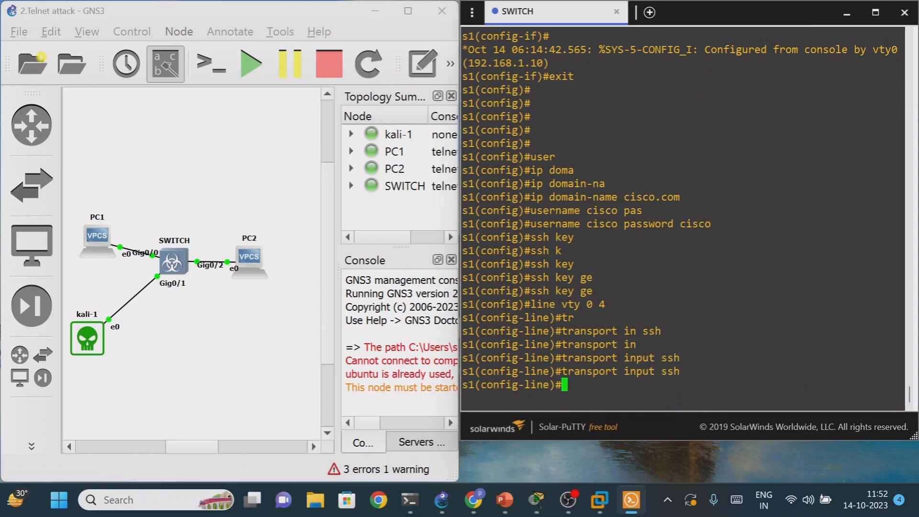
- Enable local user authentication on the VTY lines with login local and exit to global configuration mode
text(login local)
key(Return)
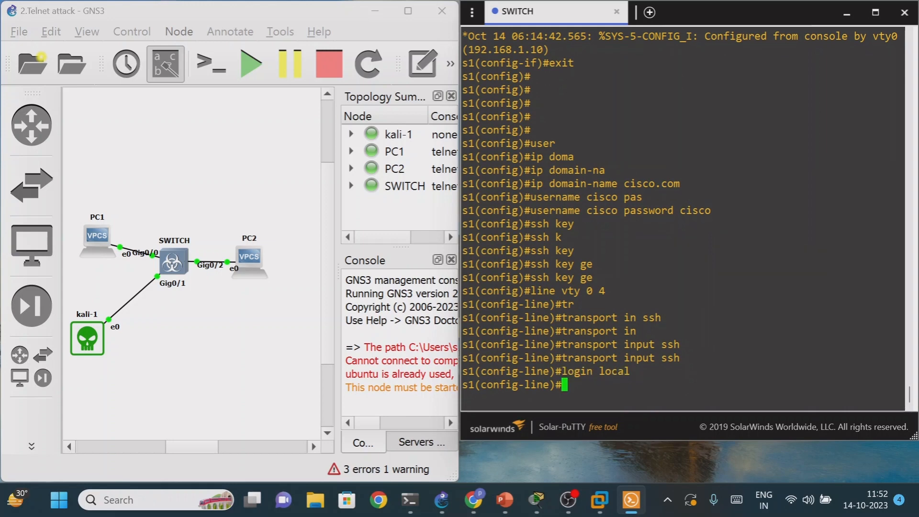
key(Return)
key(Return)
key(Return)
text(exit)
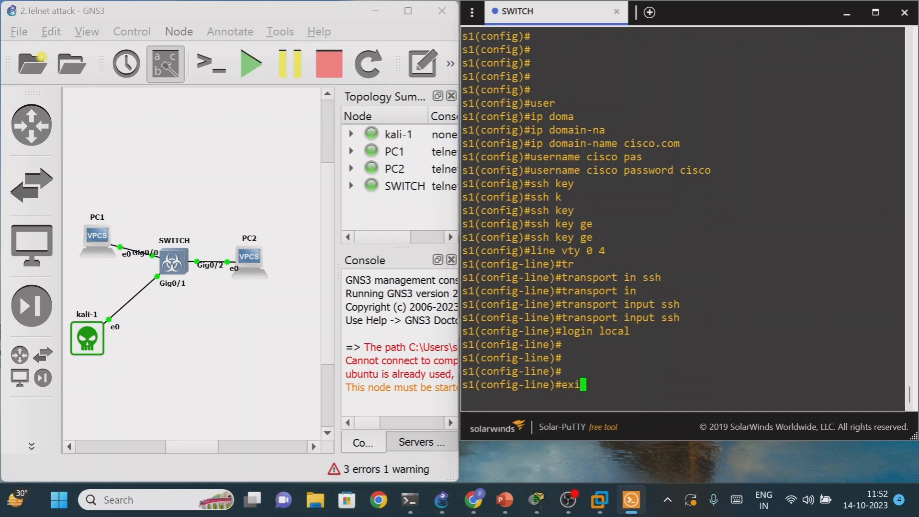
key(Return)
key(Return)
key(Return)
key(Return)
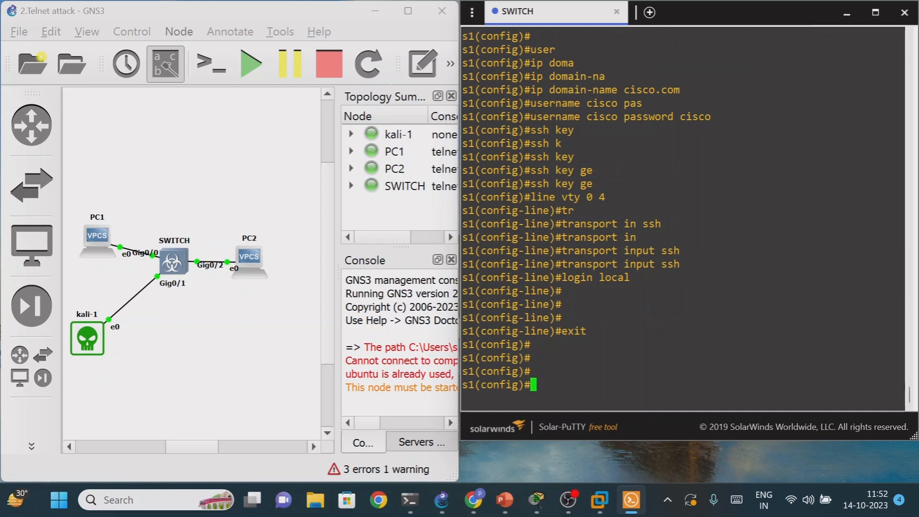
text(ge)
key(Tab)
key(Tab)
key(Tab)
key(BackSpace)
text(ener)
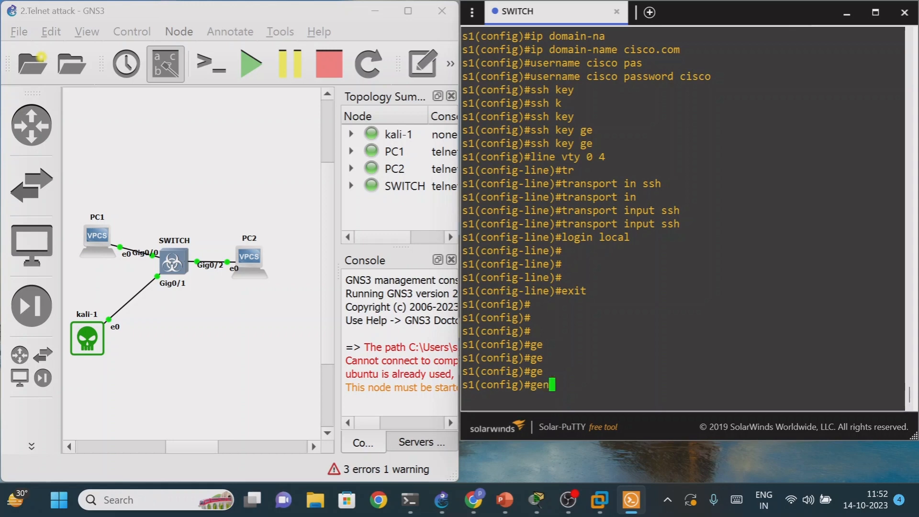
key(Tab)
key(BackSpace)
key(BackSpace)
key(BackSpace)
key(BackSpace)
key(BackSpace)
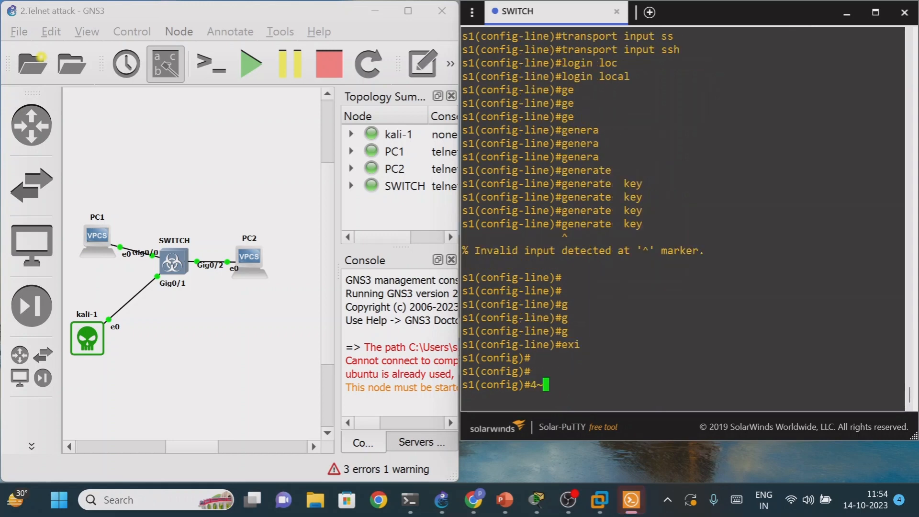
key(BackSpace)
key(BackSpace)
- Run crypto key generate rsa in the switch's global configuration mode
text(cry)
key(Tab)
text(ke)
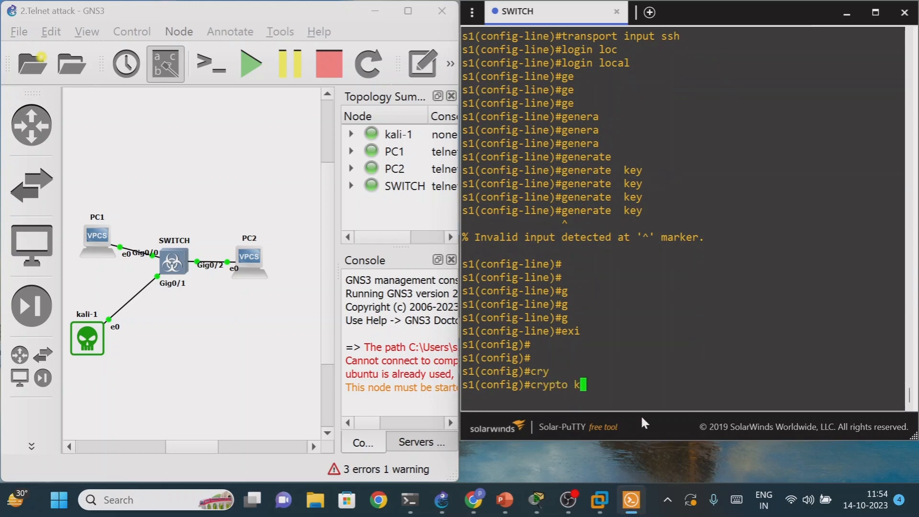
key(Tab)
text(ge)
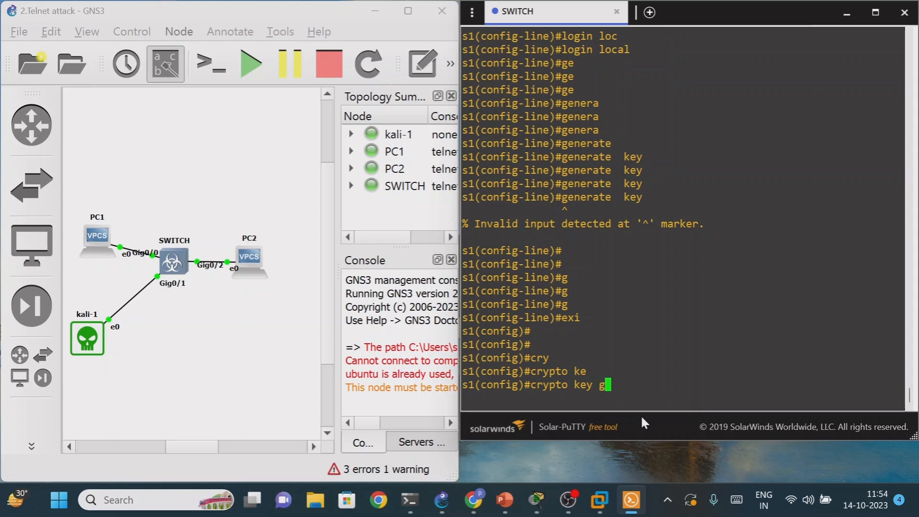
key(Tab)
text(rsa)
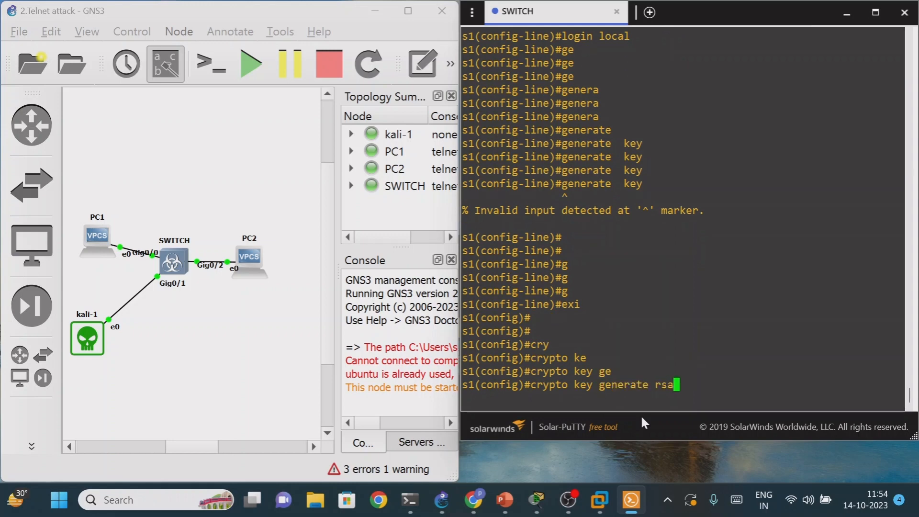
key(Return)
- Set the RSA key modulus to 1024 bits and complete the key generation on the switch
text(1024)
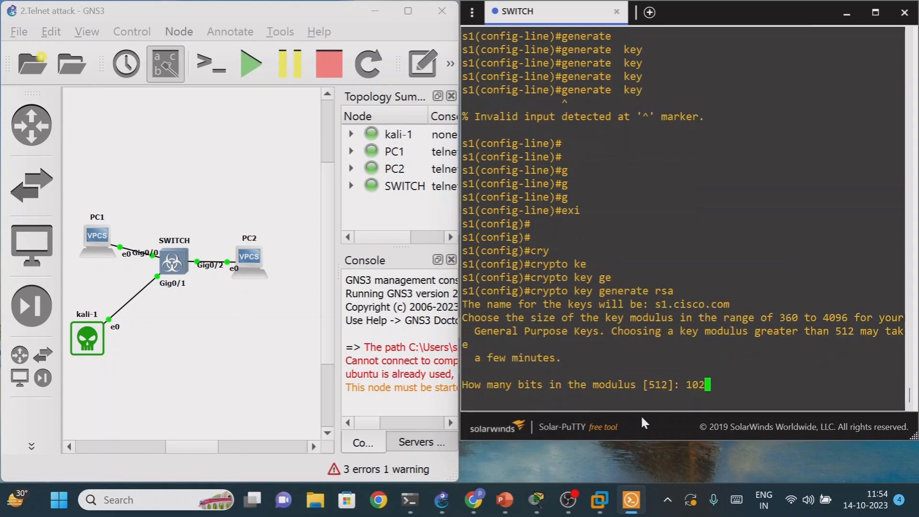
key(Return)
key(Return)
key(Return)
key(Return)
key(Return)
key(Return)
key(Return)
key(Return)
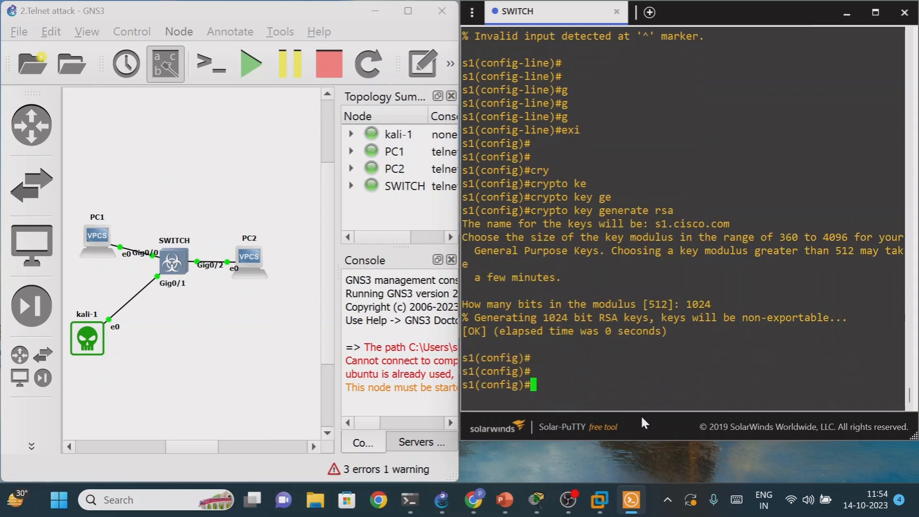
key(Return)
key(Return)
key(Return)
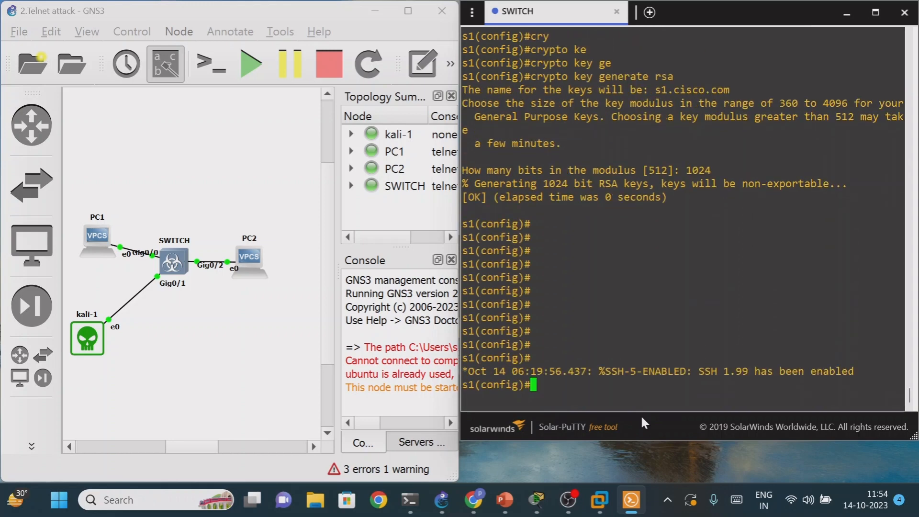
- Minimize the switch console and start an Ethernet packet capture with live visualization on the link between kali-1 and SWITCH
click(848, 13)
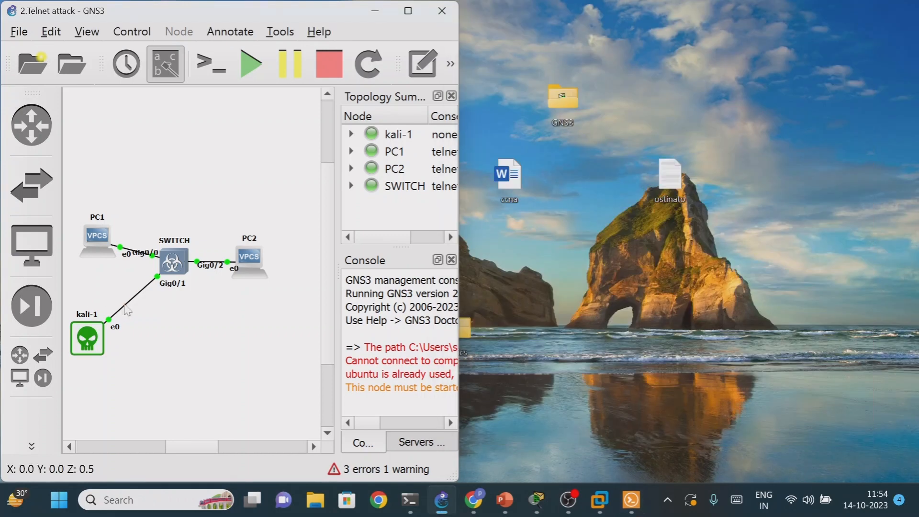
right_click(126, 311)
click(156, 316)
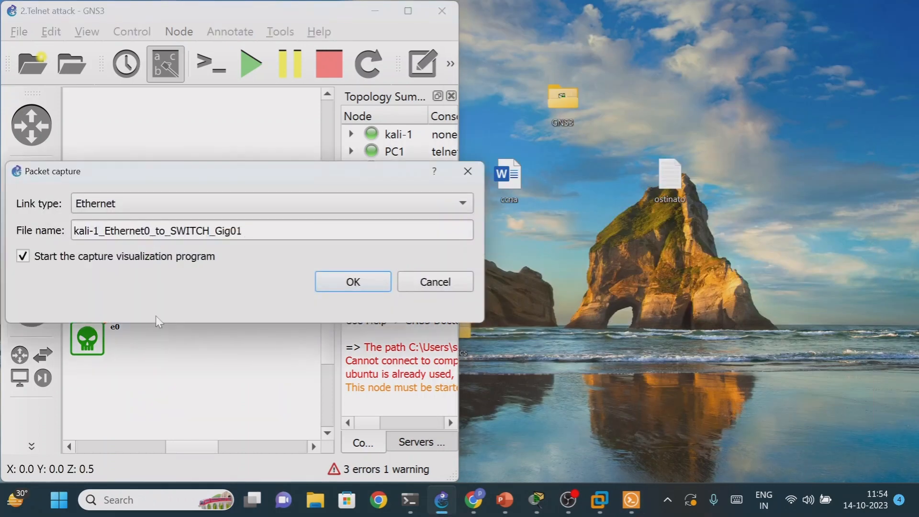
click(331, 285)
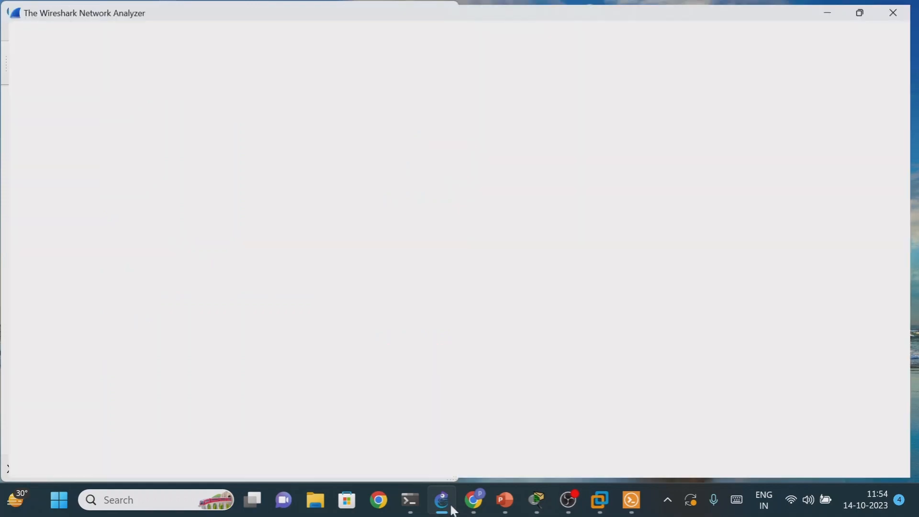
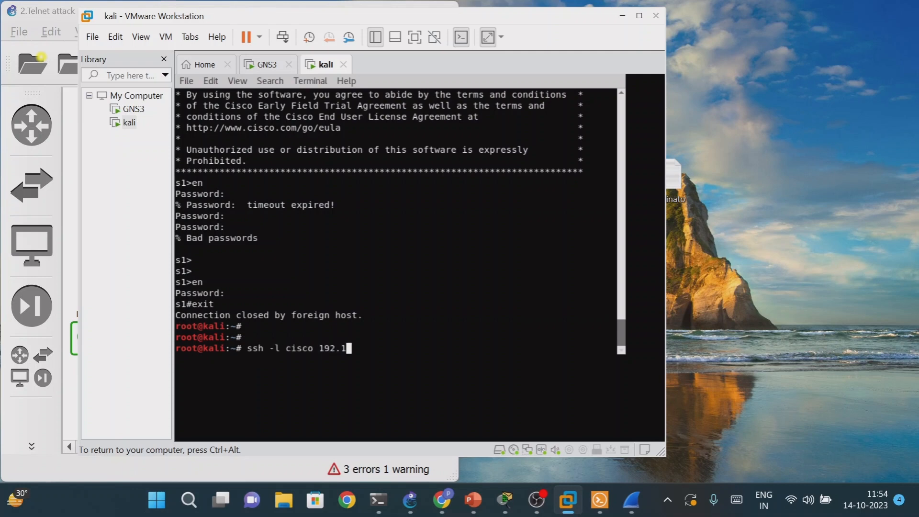
- Start an SSH session from the Kali terminal to the switch with ssh -l cisco 192.168.1.1
text(1.1)
key(Return)
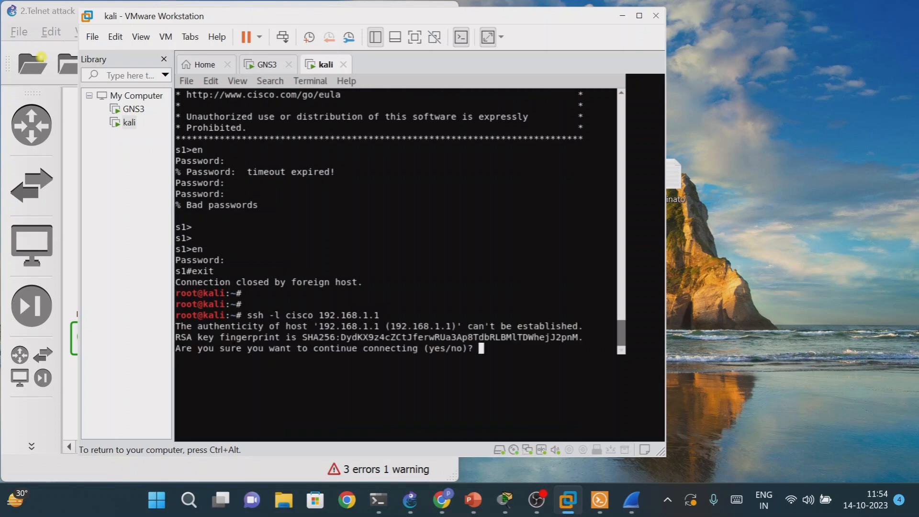
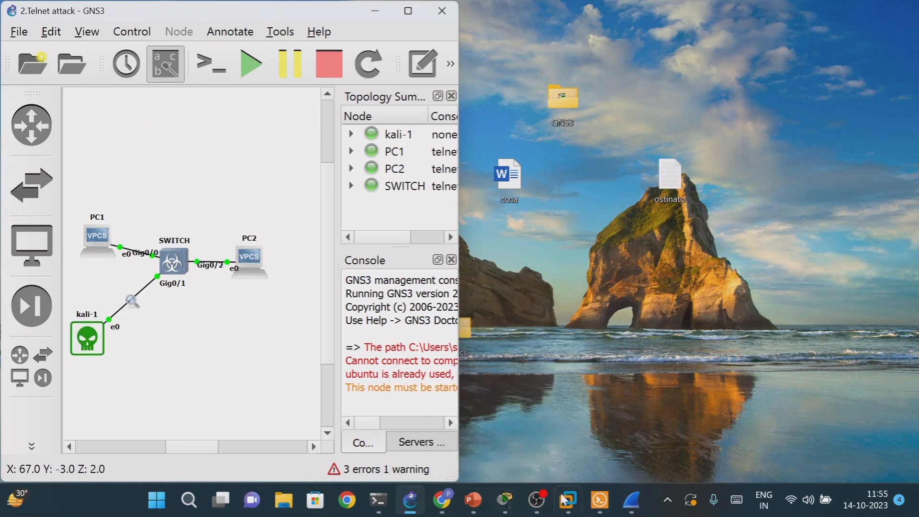
- Switch to the Wireshark capture of the Kali-to-switch link and filter the packets by tcp
mouse_move(559, 511)
mouse_move(633, 511)
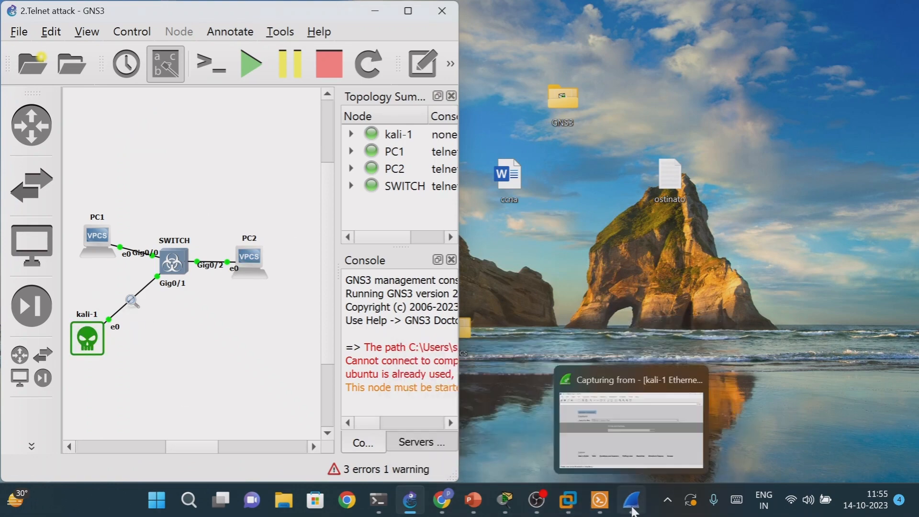
click(628, 412)
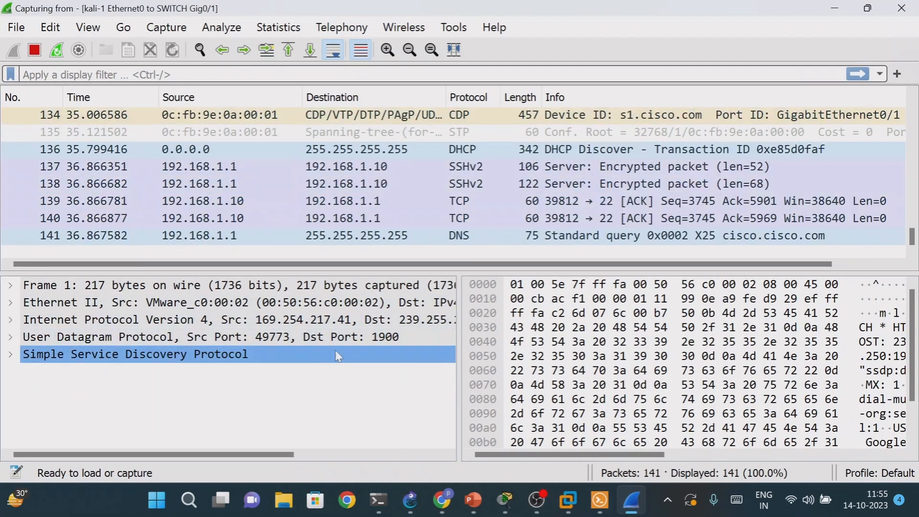
scroll(637, 236, up, 6)
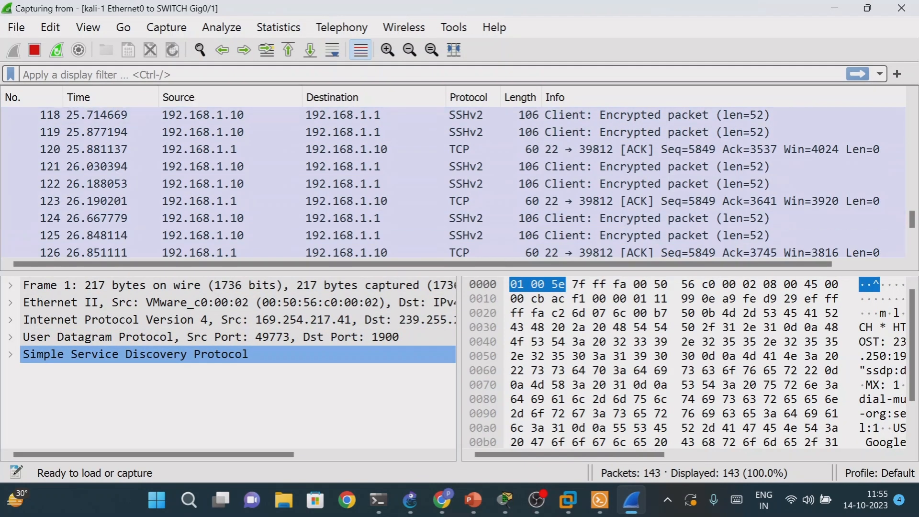
text(tcp)
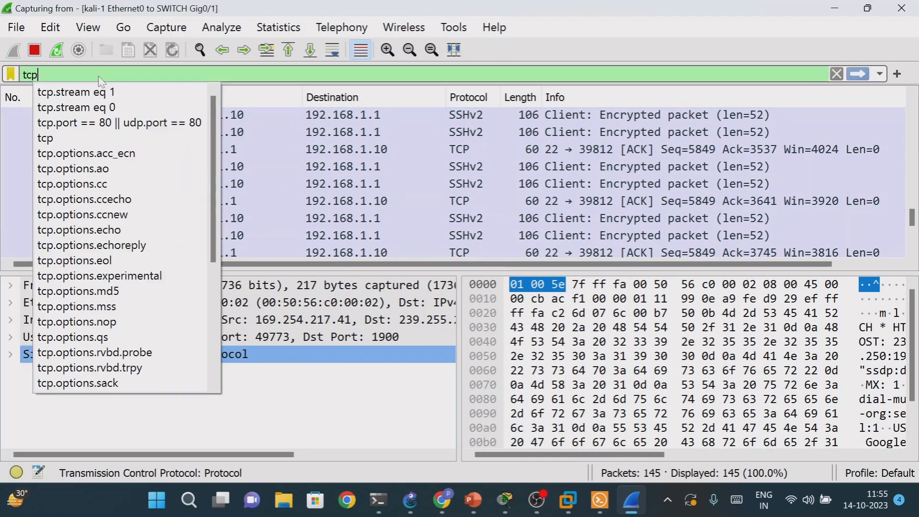
key(Return)
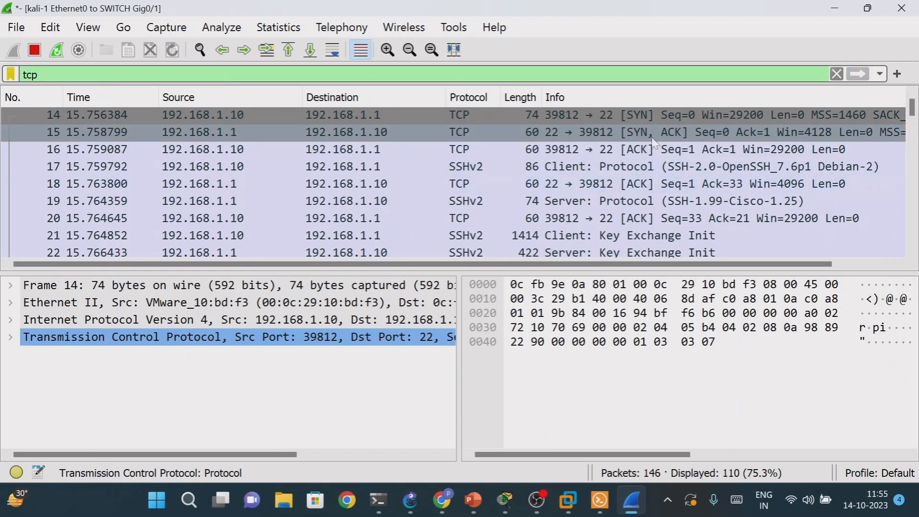
- Follow the TCP stream of the SSH client protocol packet, examine whether the conversation is readable, and close the stream view
right_click(625, 167)
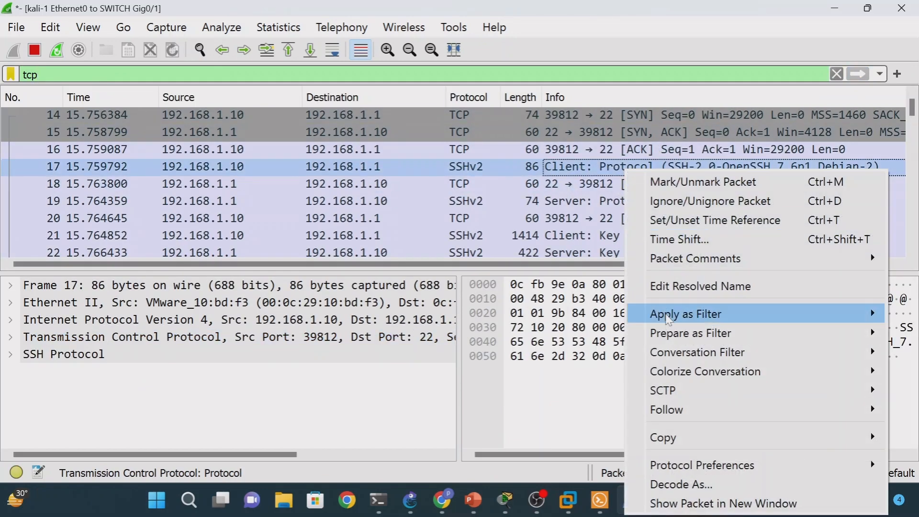
mouse_move(682, 419)
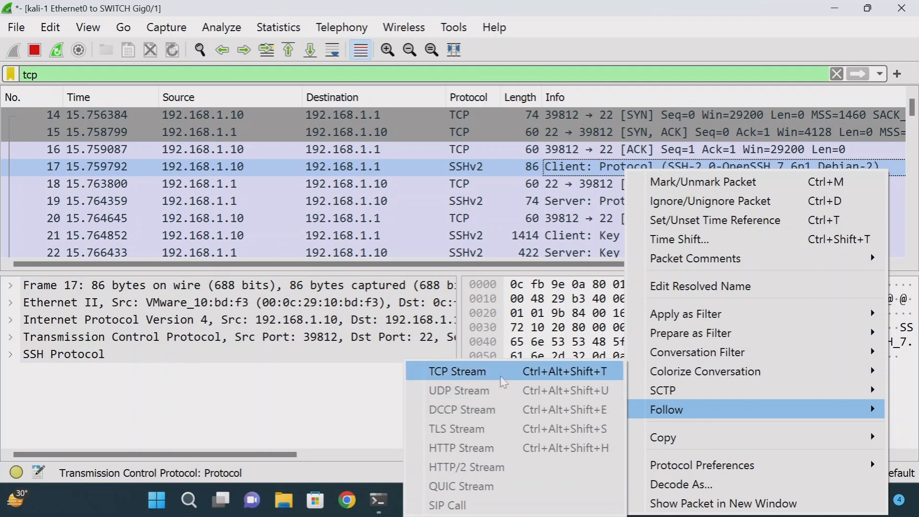
click(479, 369)
scroll(453, 207, down, 20)
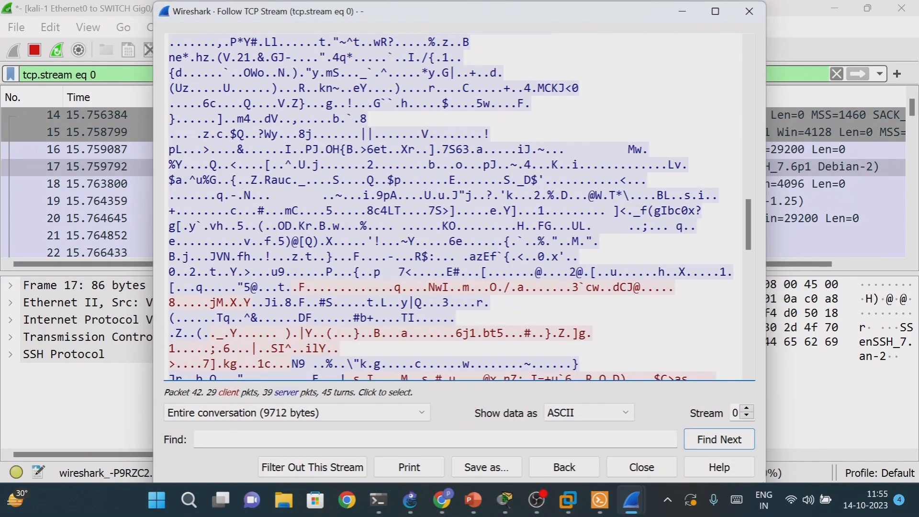
drag(250, 225, 346, 286)
drag(340, 133, 573, 332)
scroll(574, 333, down, 10)
scroll(573, 332, down, 2)
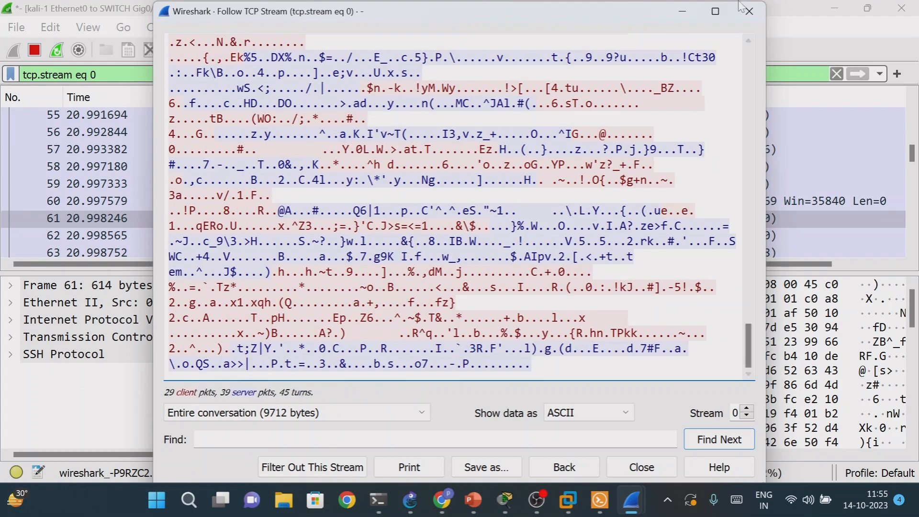
click(748, 12)
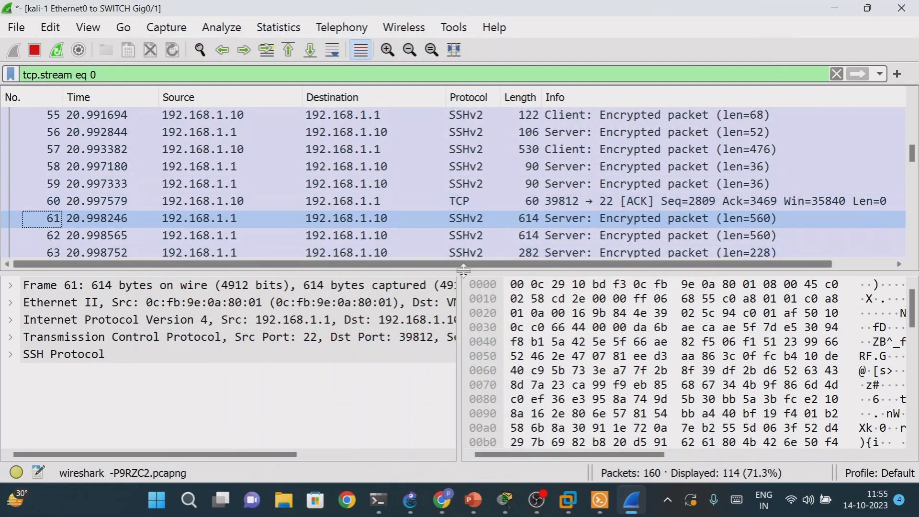
- Review the SSH packets in the filtered list, then stop the capture and quit Wireshark without saving
scroll(505, 218, up, 14)
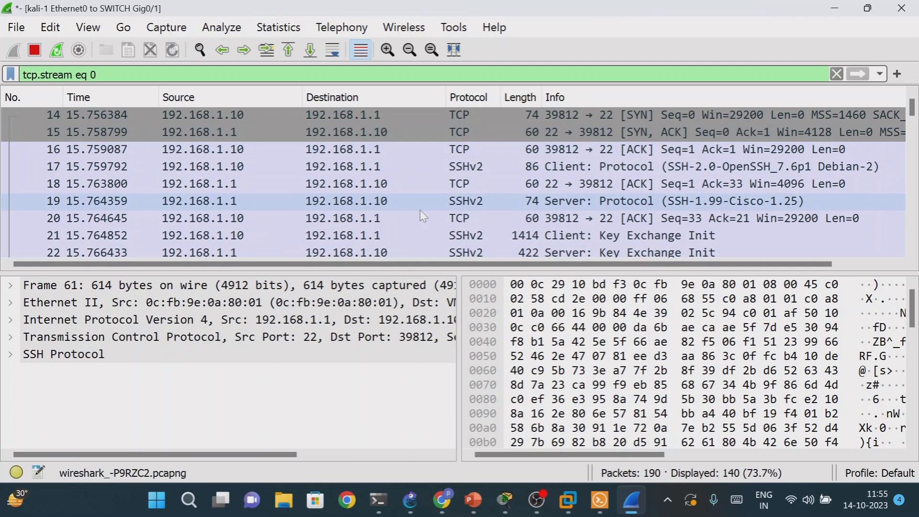
scroll(421, 214, down, 17)
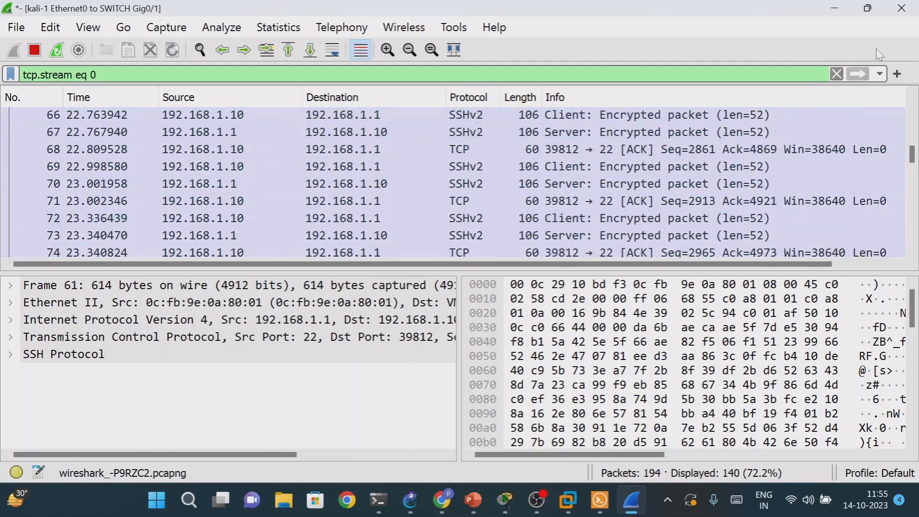
click(901, 9)
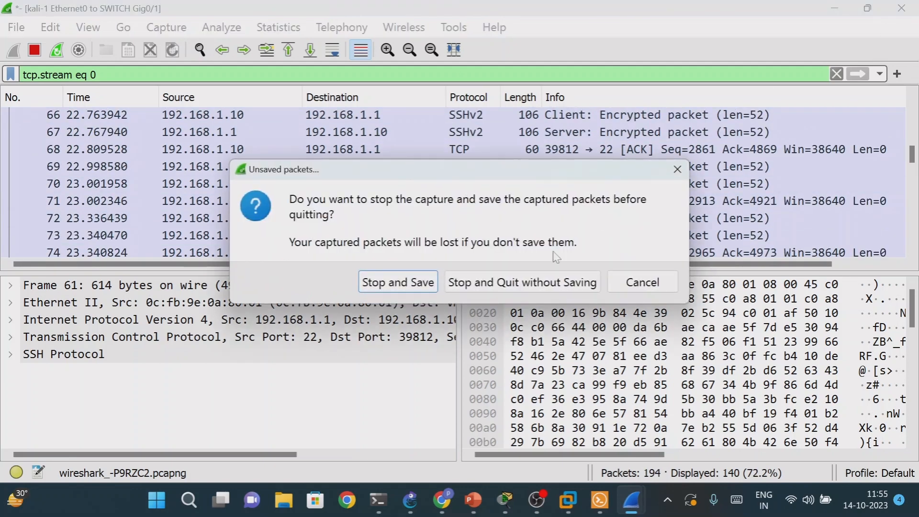
click(521, 283)
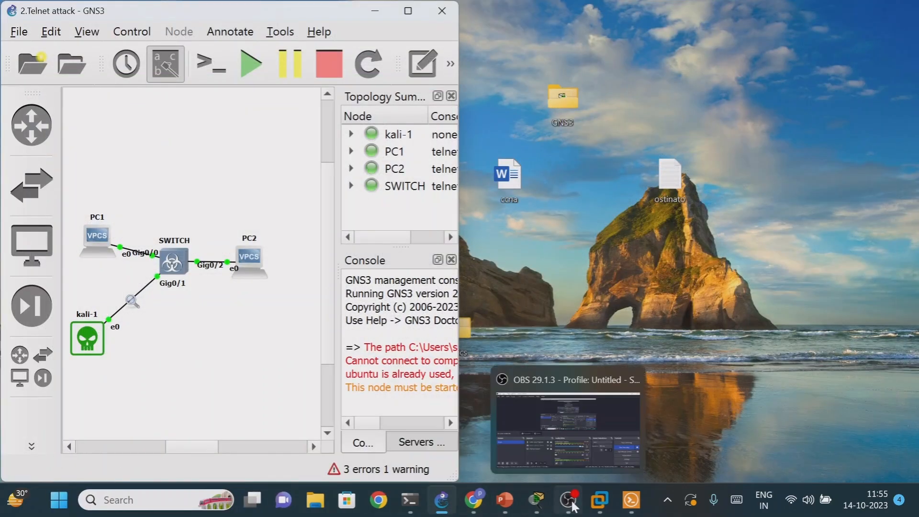
click(496, 452)
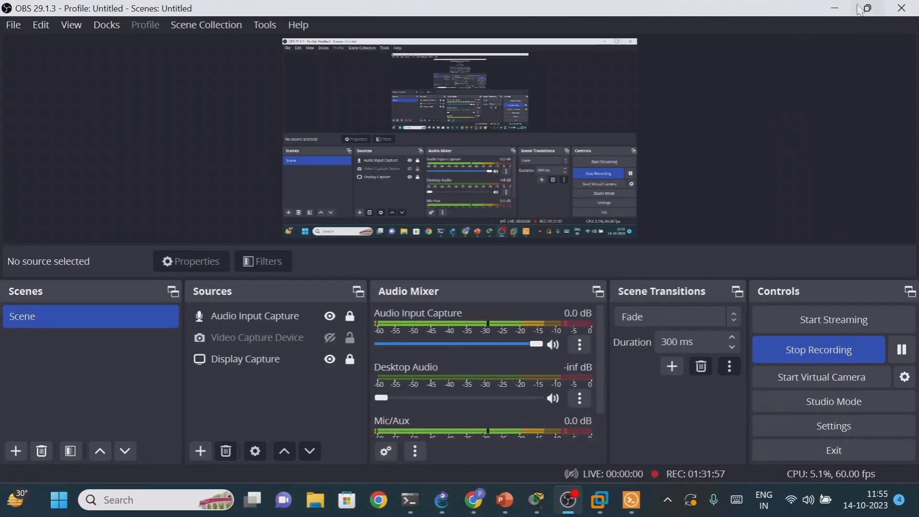
click(835, 8)
mouse_move(511, 509)
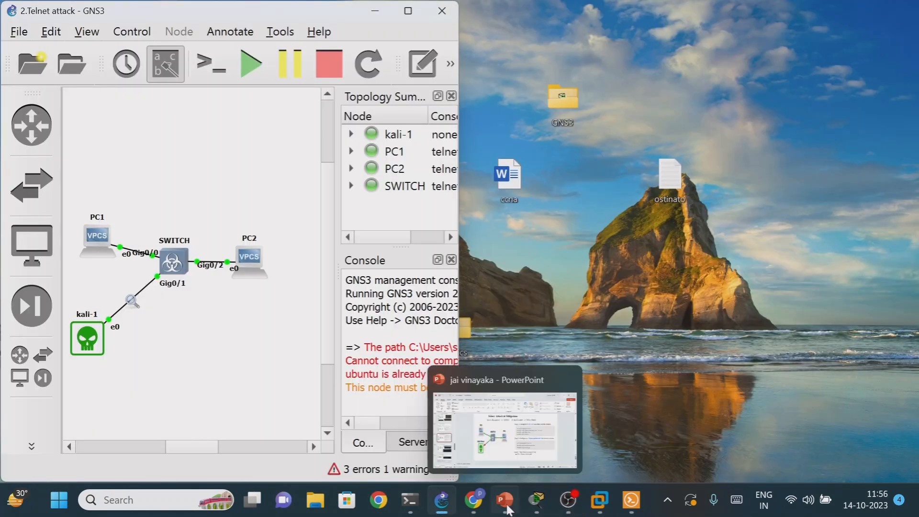
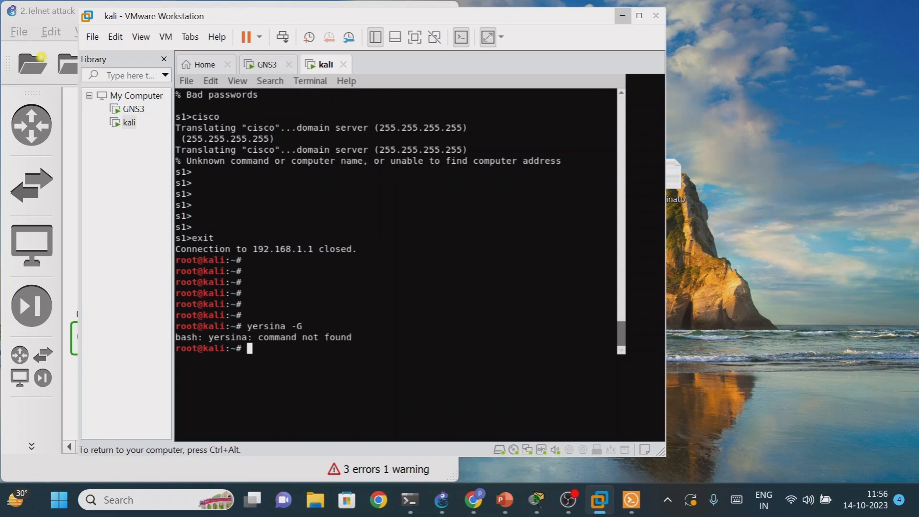
- Enter the correctly spelled yersinia command at the root prompt of the Kali terminal
text(yersinia)
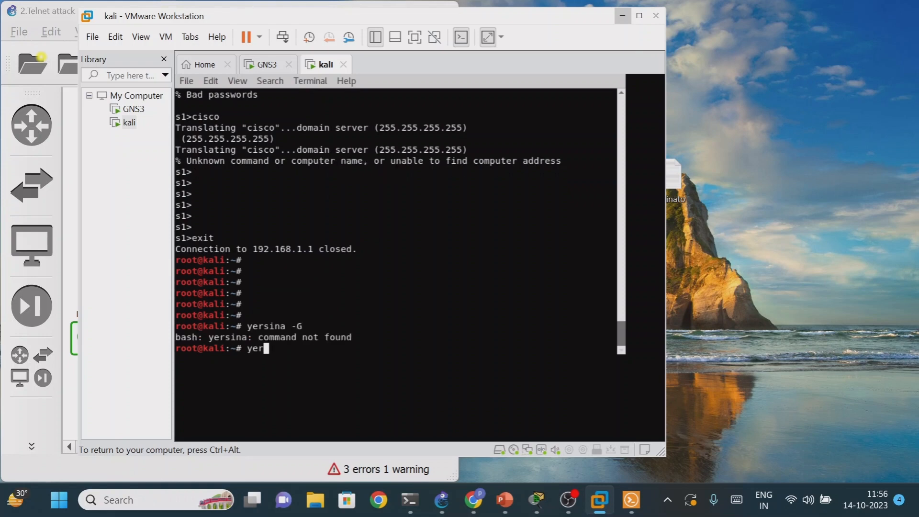
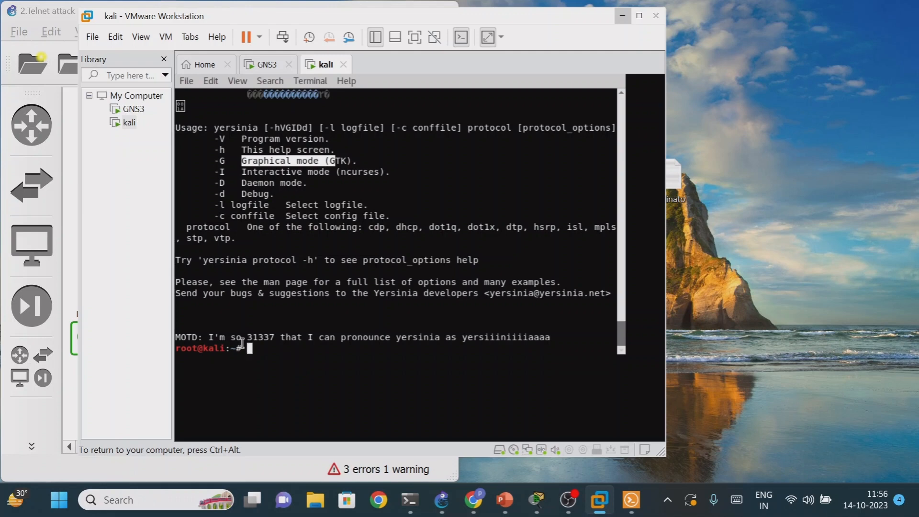
- Enter the yersinia command again at the root prompt below the usage help in the Kali terminal
click(259, 350)
text(yersinia)
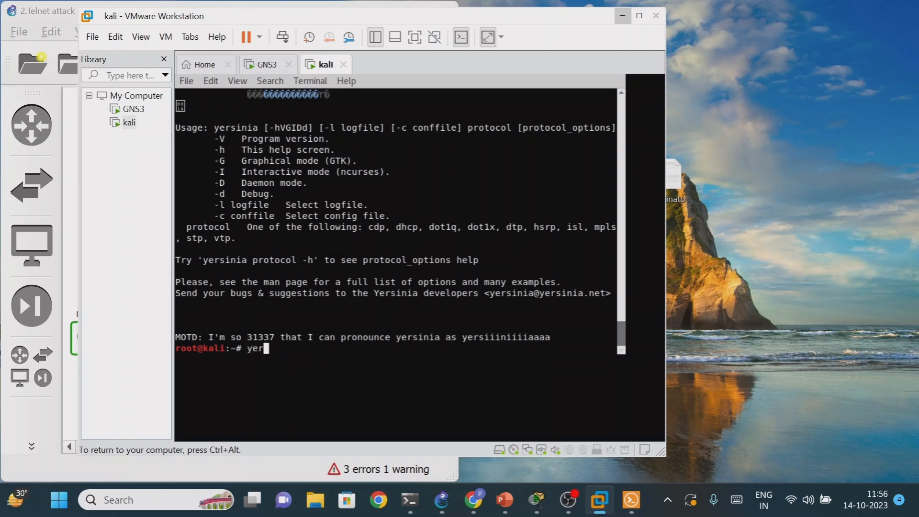